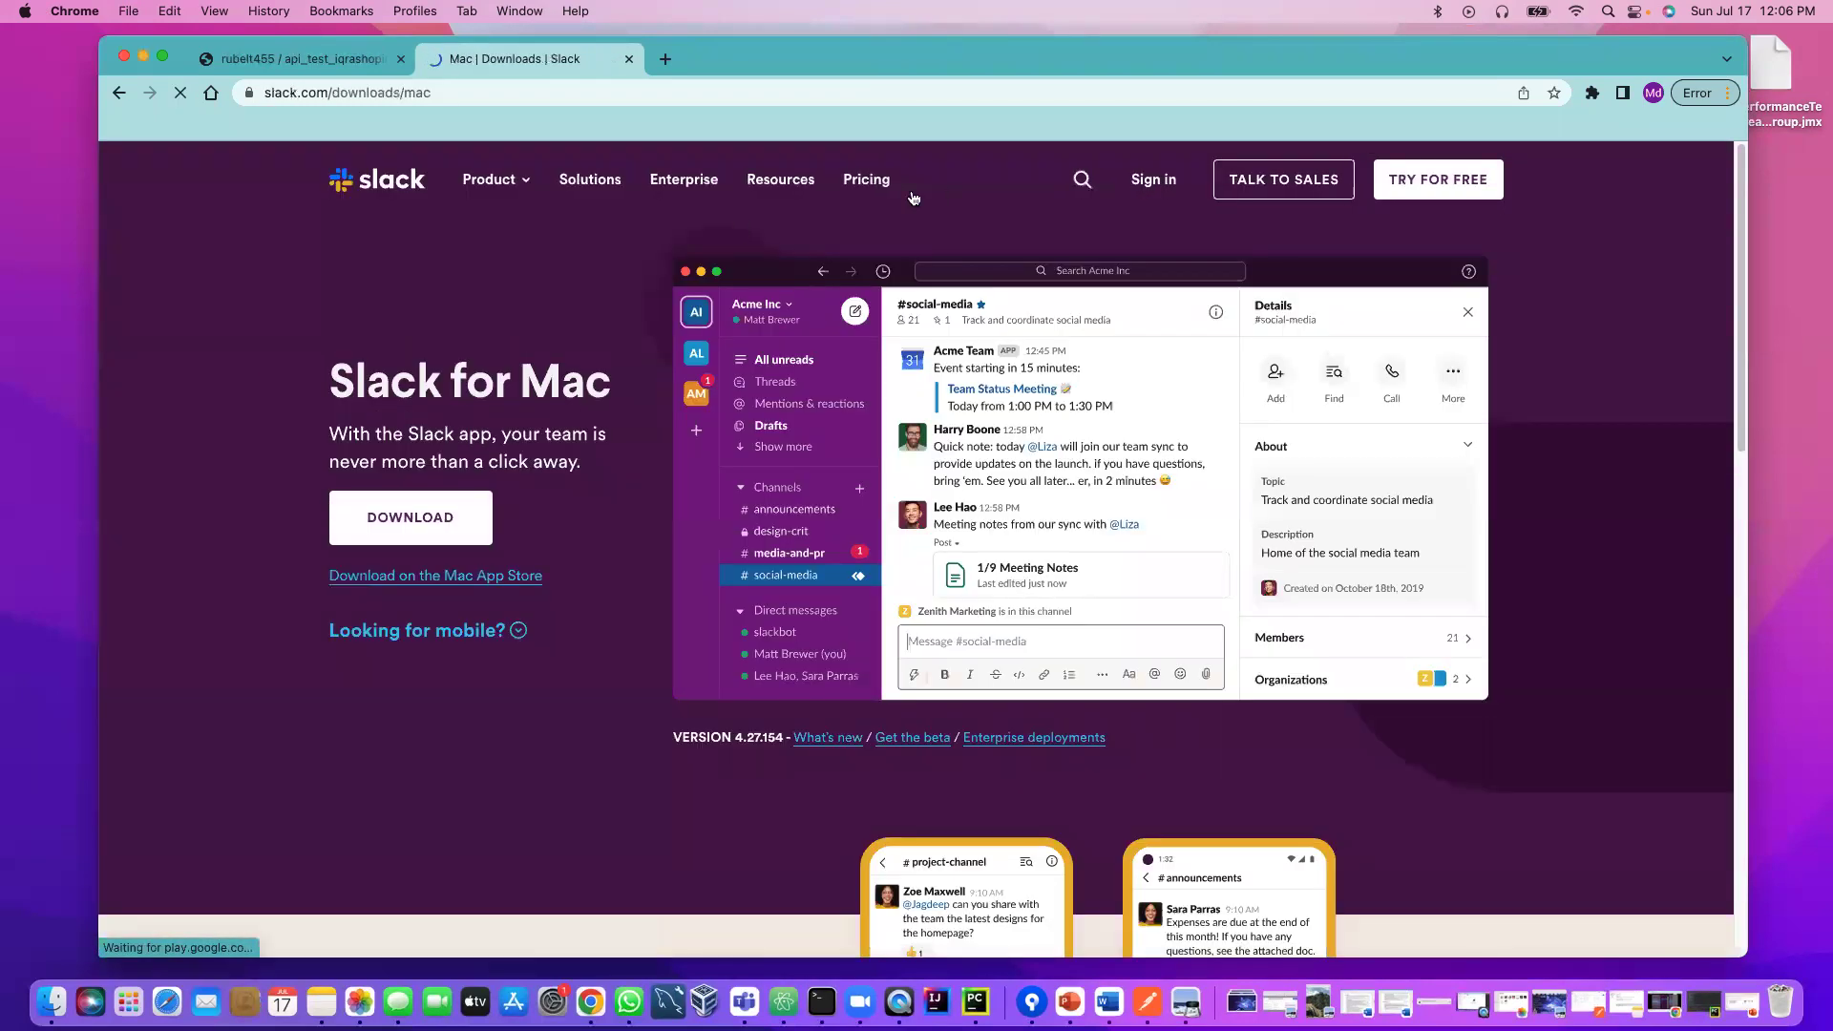
- Download the Slack for Mac installer, Slack-4.27.154-macOS.dmg, from slack.com
click(392, 523)
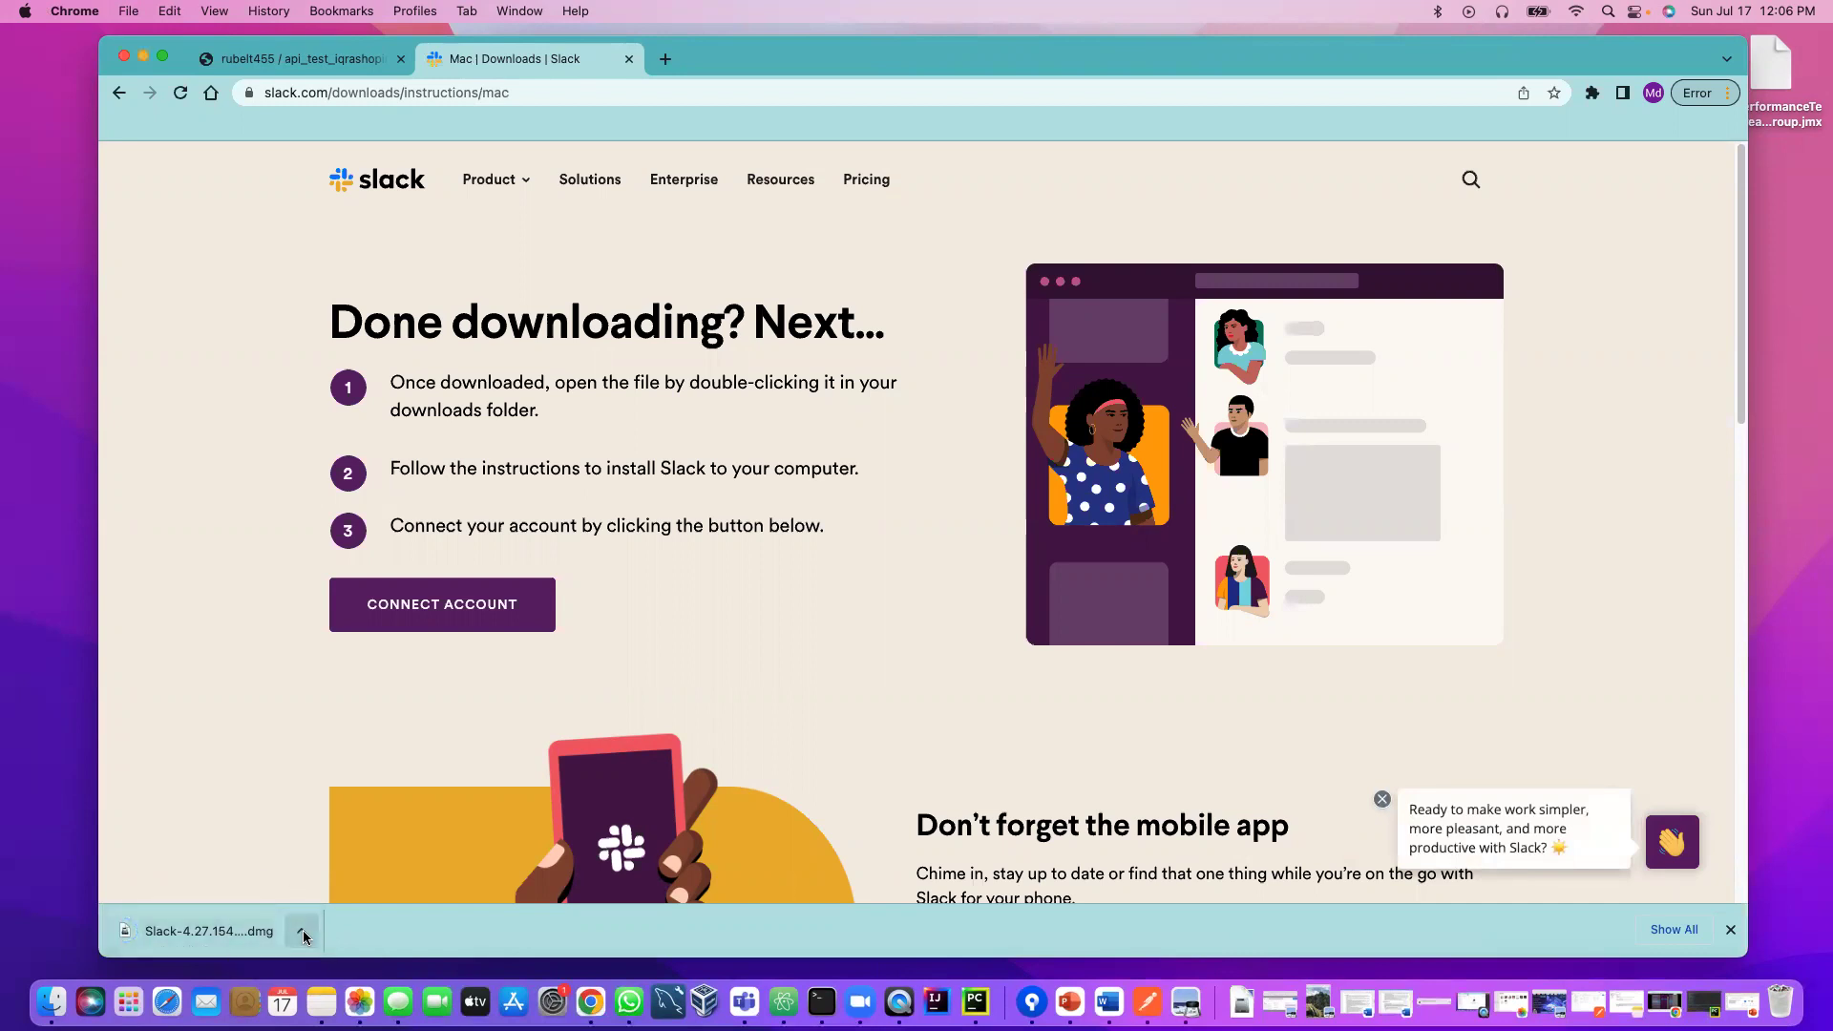
- Open the downloaded Slack disk image and copy Slack into the Applications folder
click(301, 931)
click(340, 928)
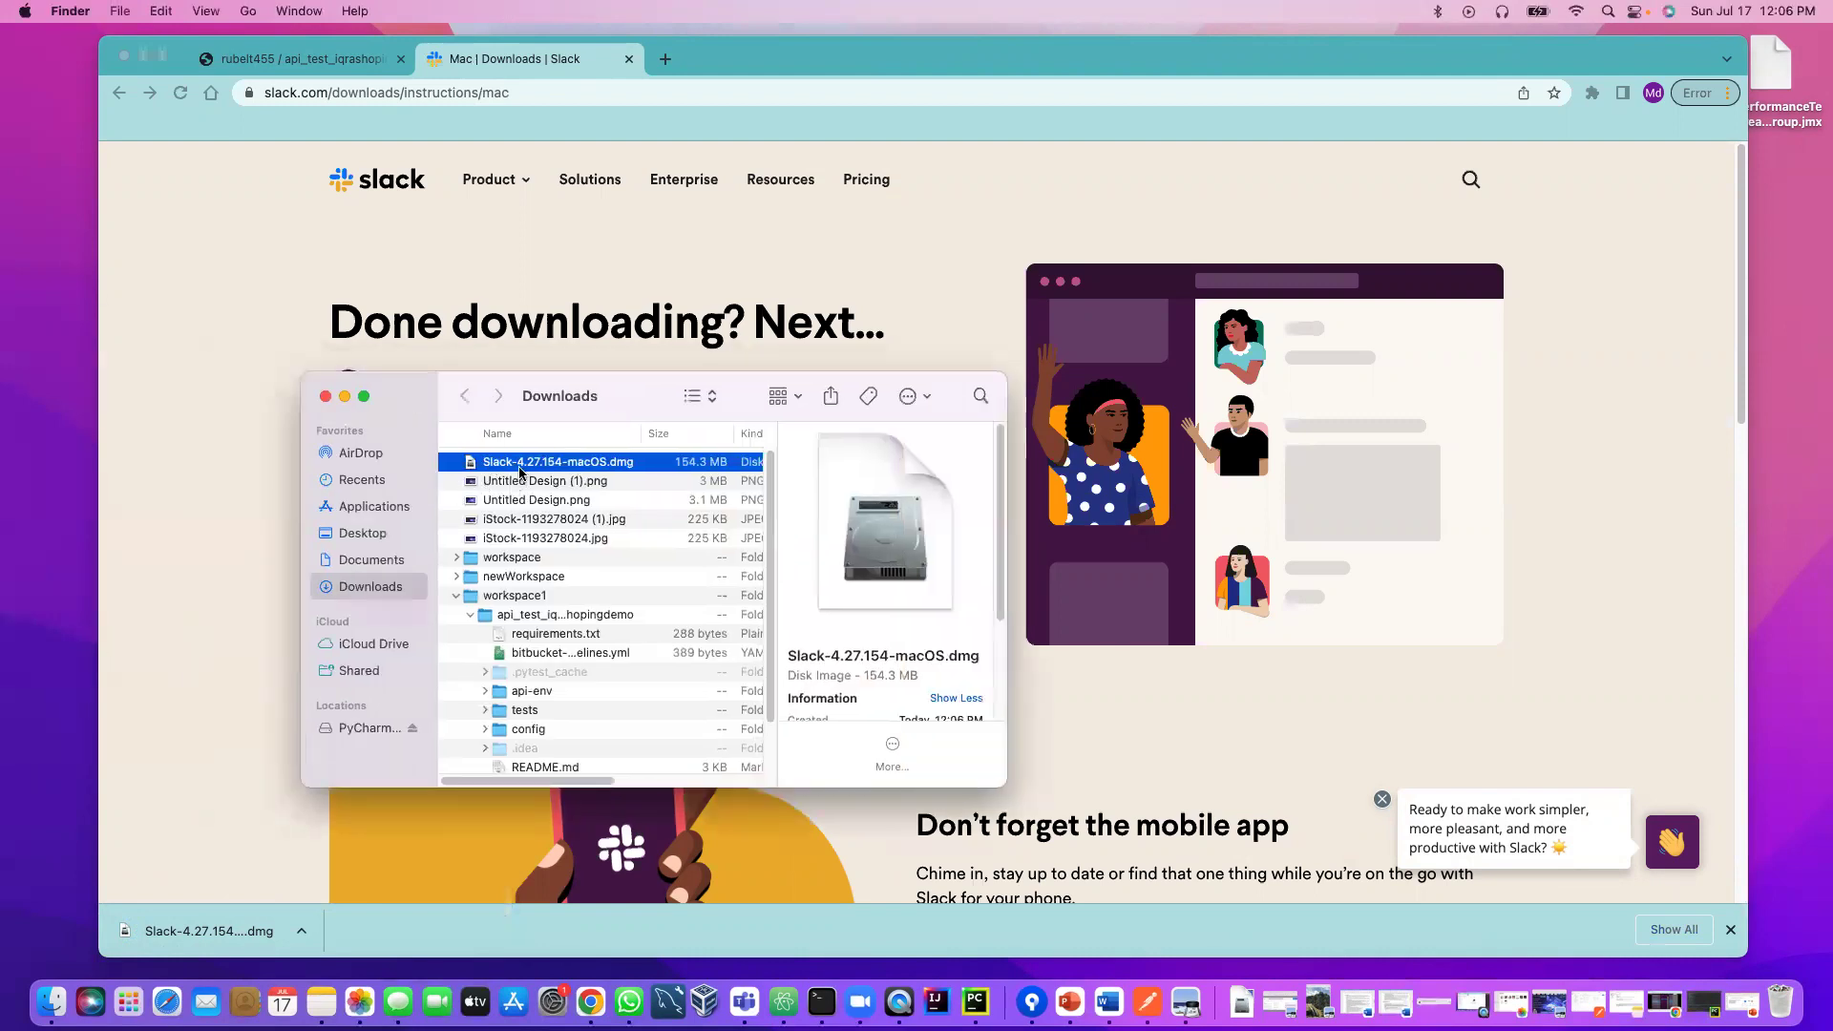
double_click(524, 464)
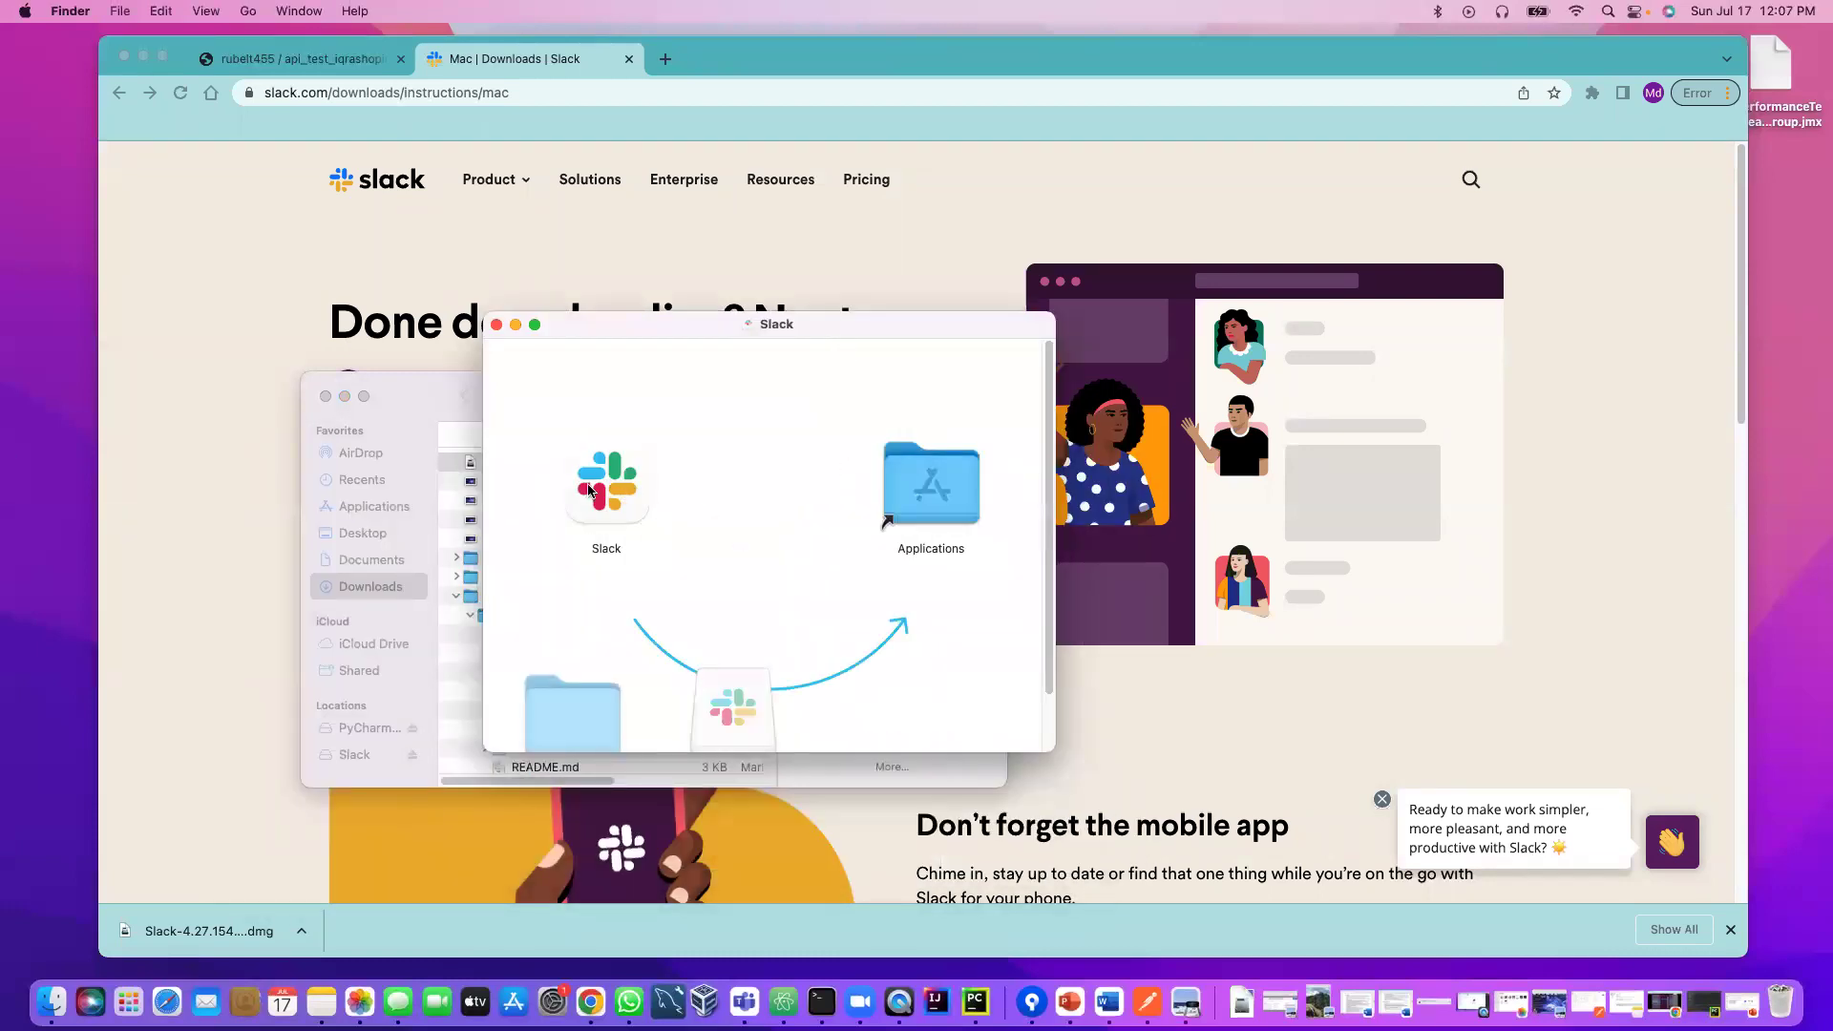
drag(602, 492, 915, 506)
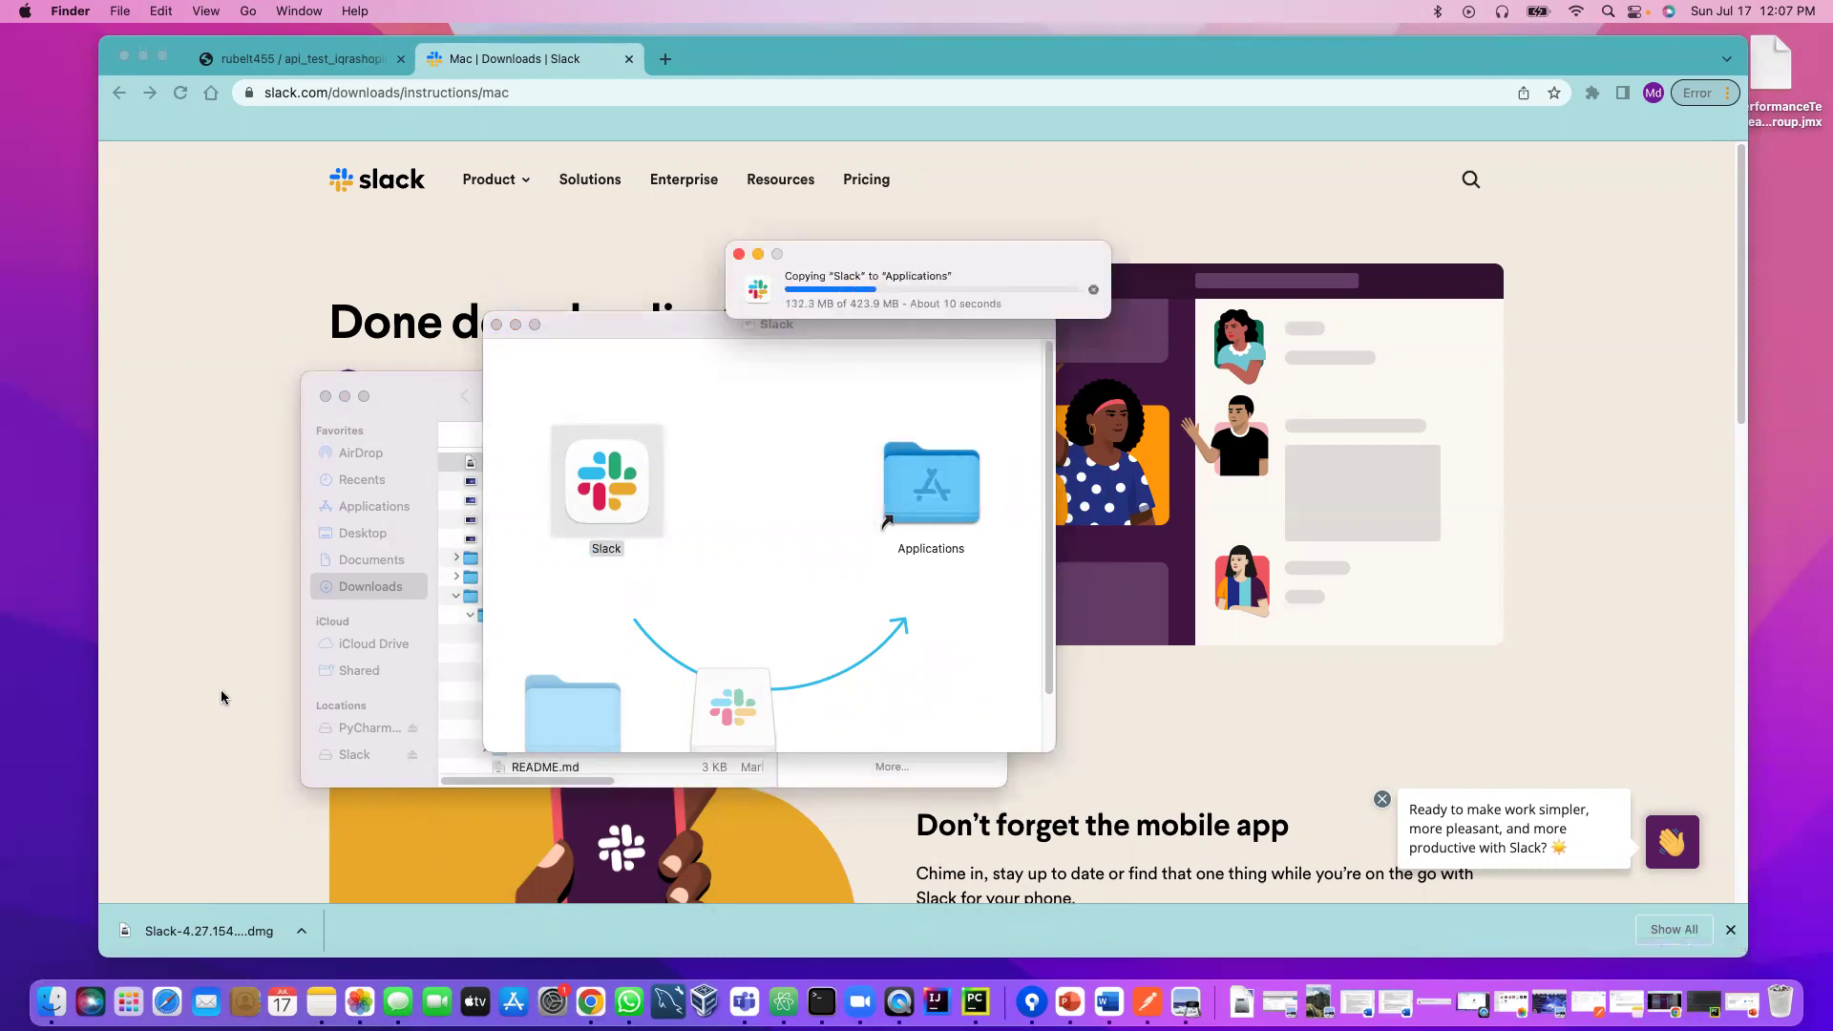
- Show the Applications folder in Finder and close the Slack installer window
click(377, 512)
click(375, 509)
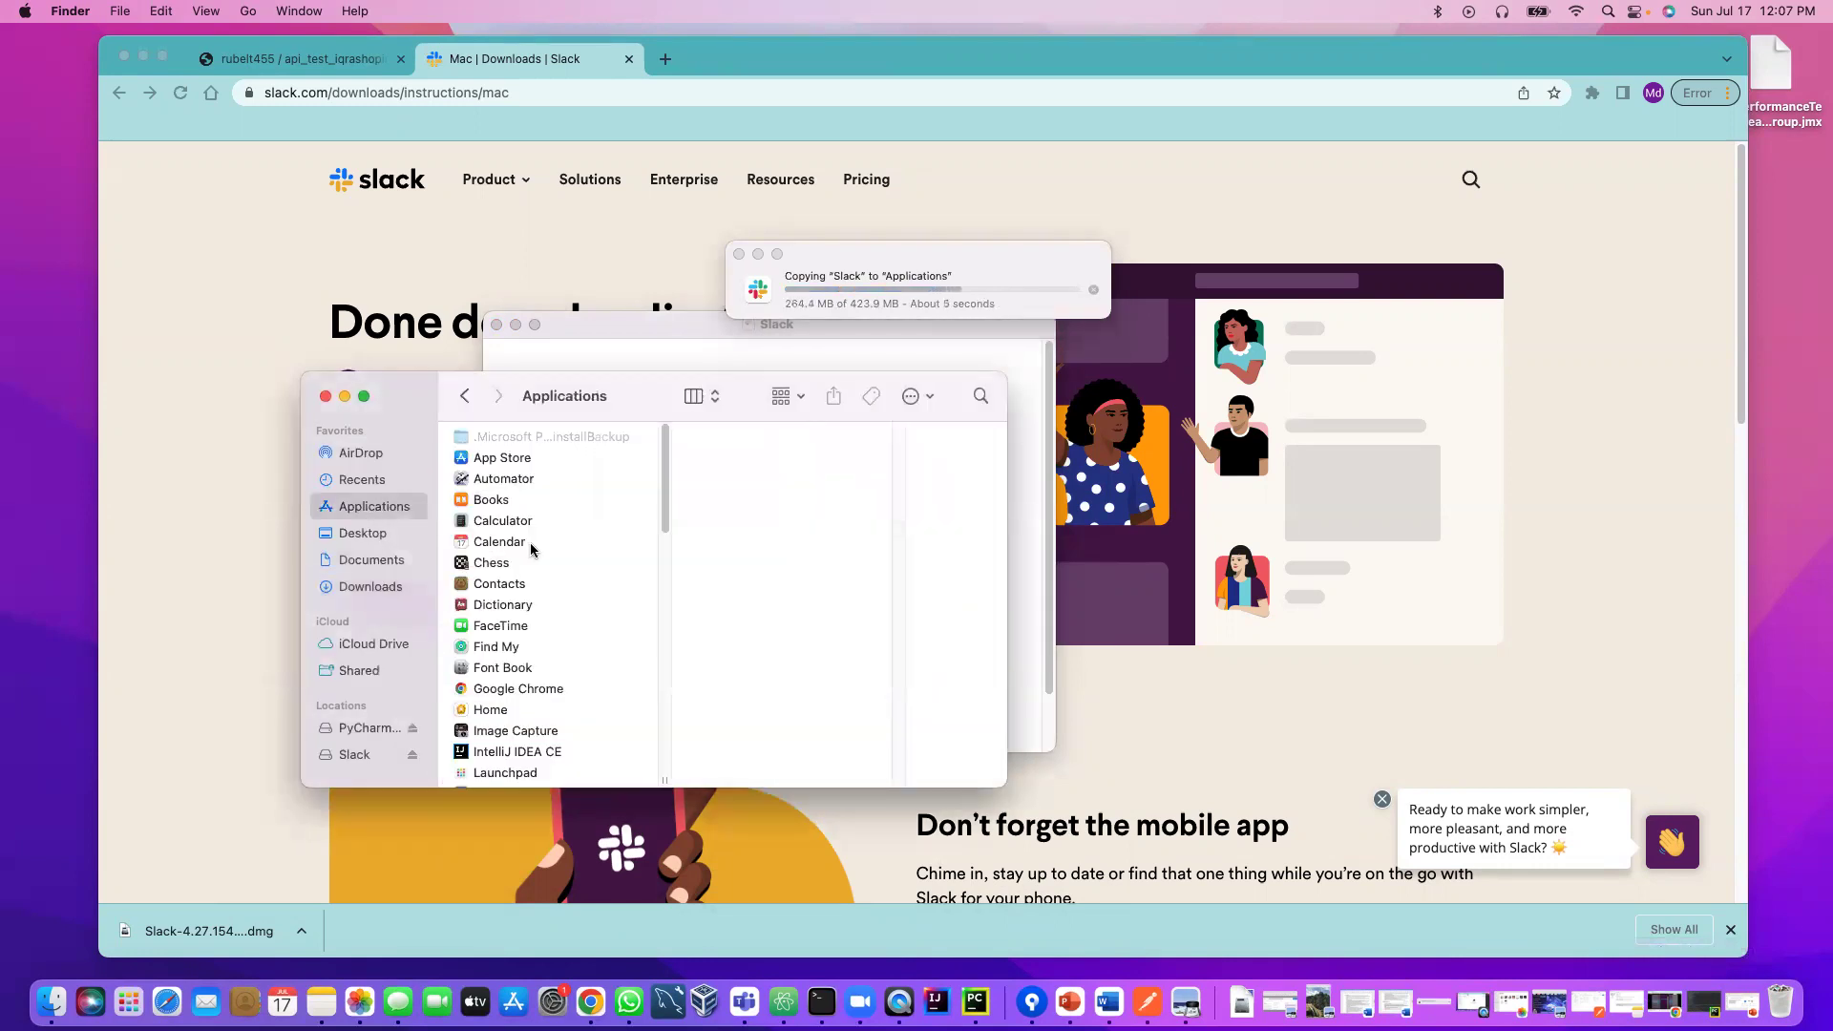
scroll(524, 684, down, 10)
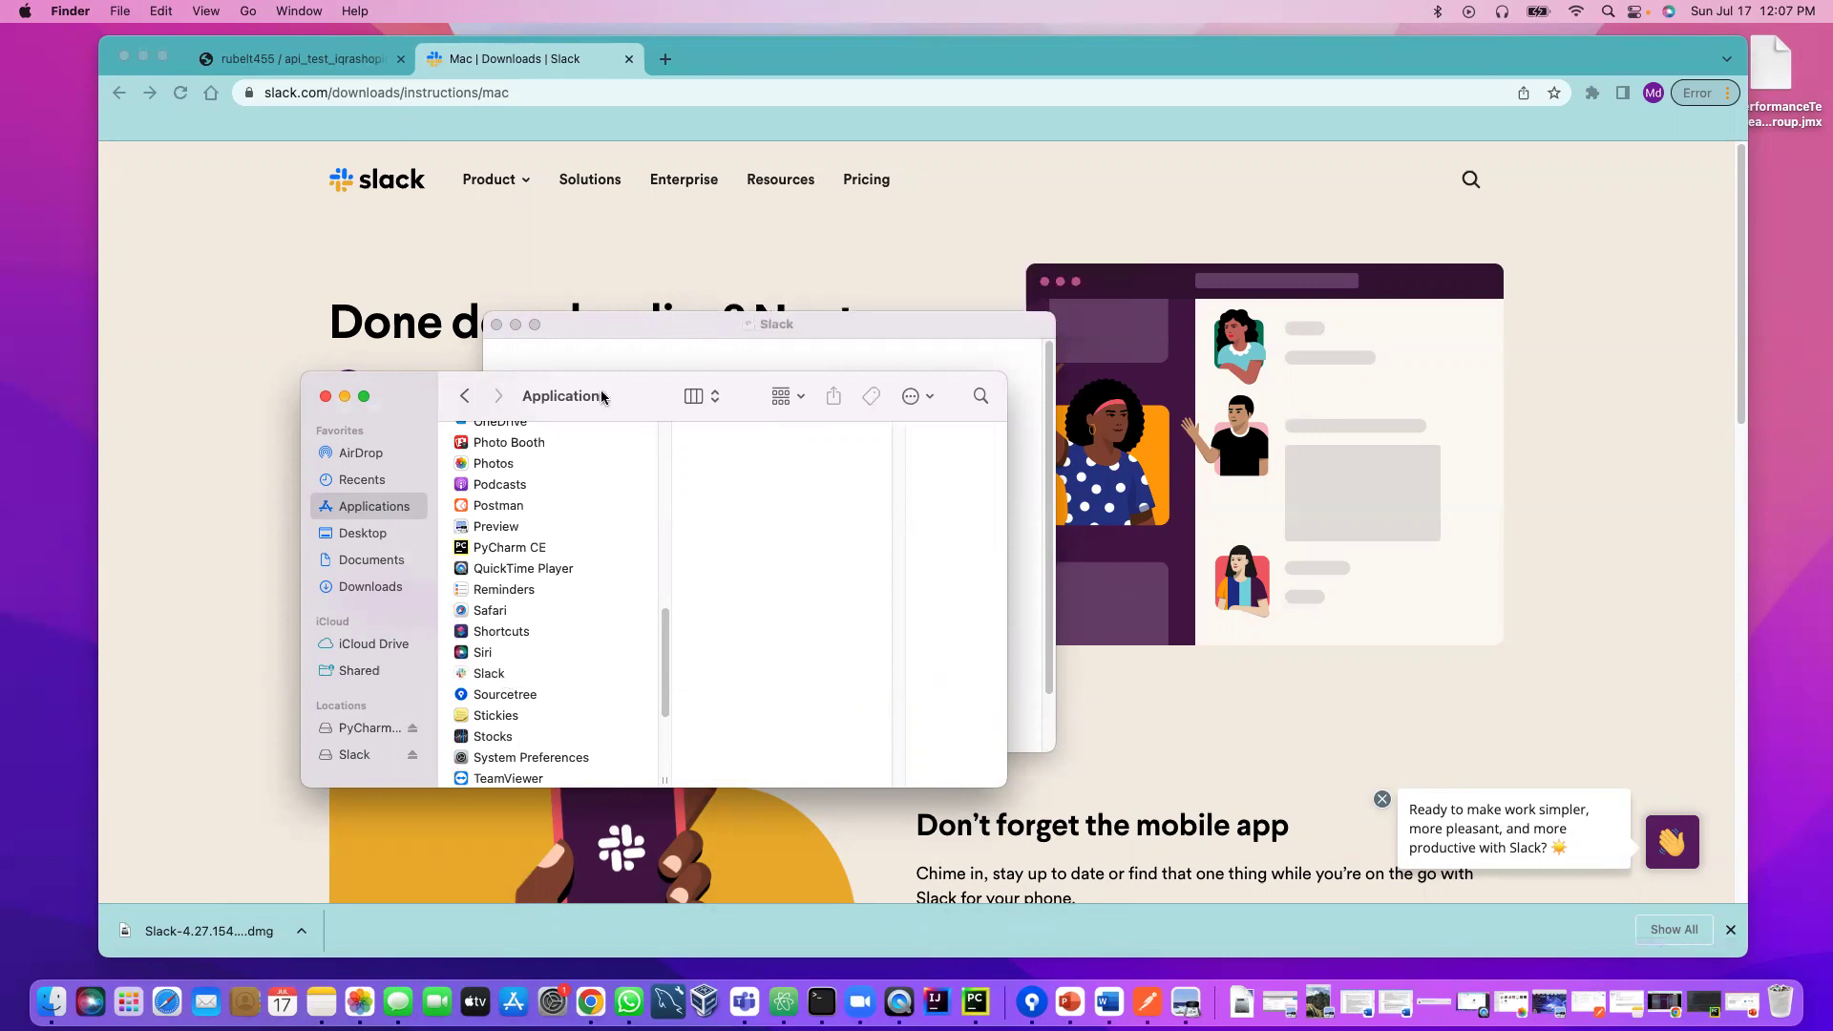
drag(607, 392, 1327, 452)
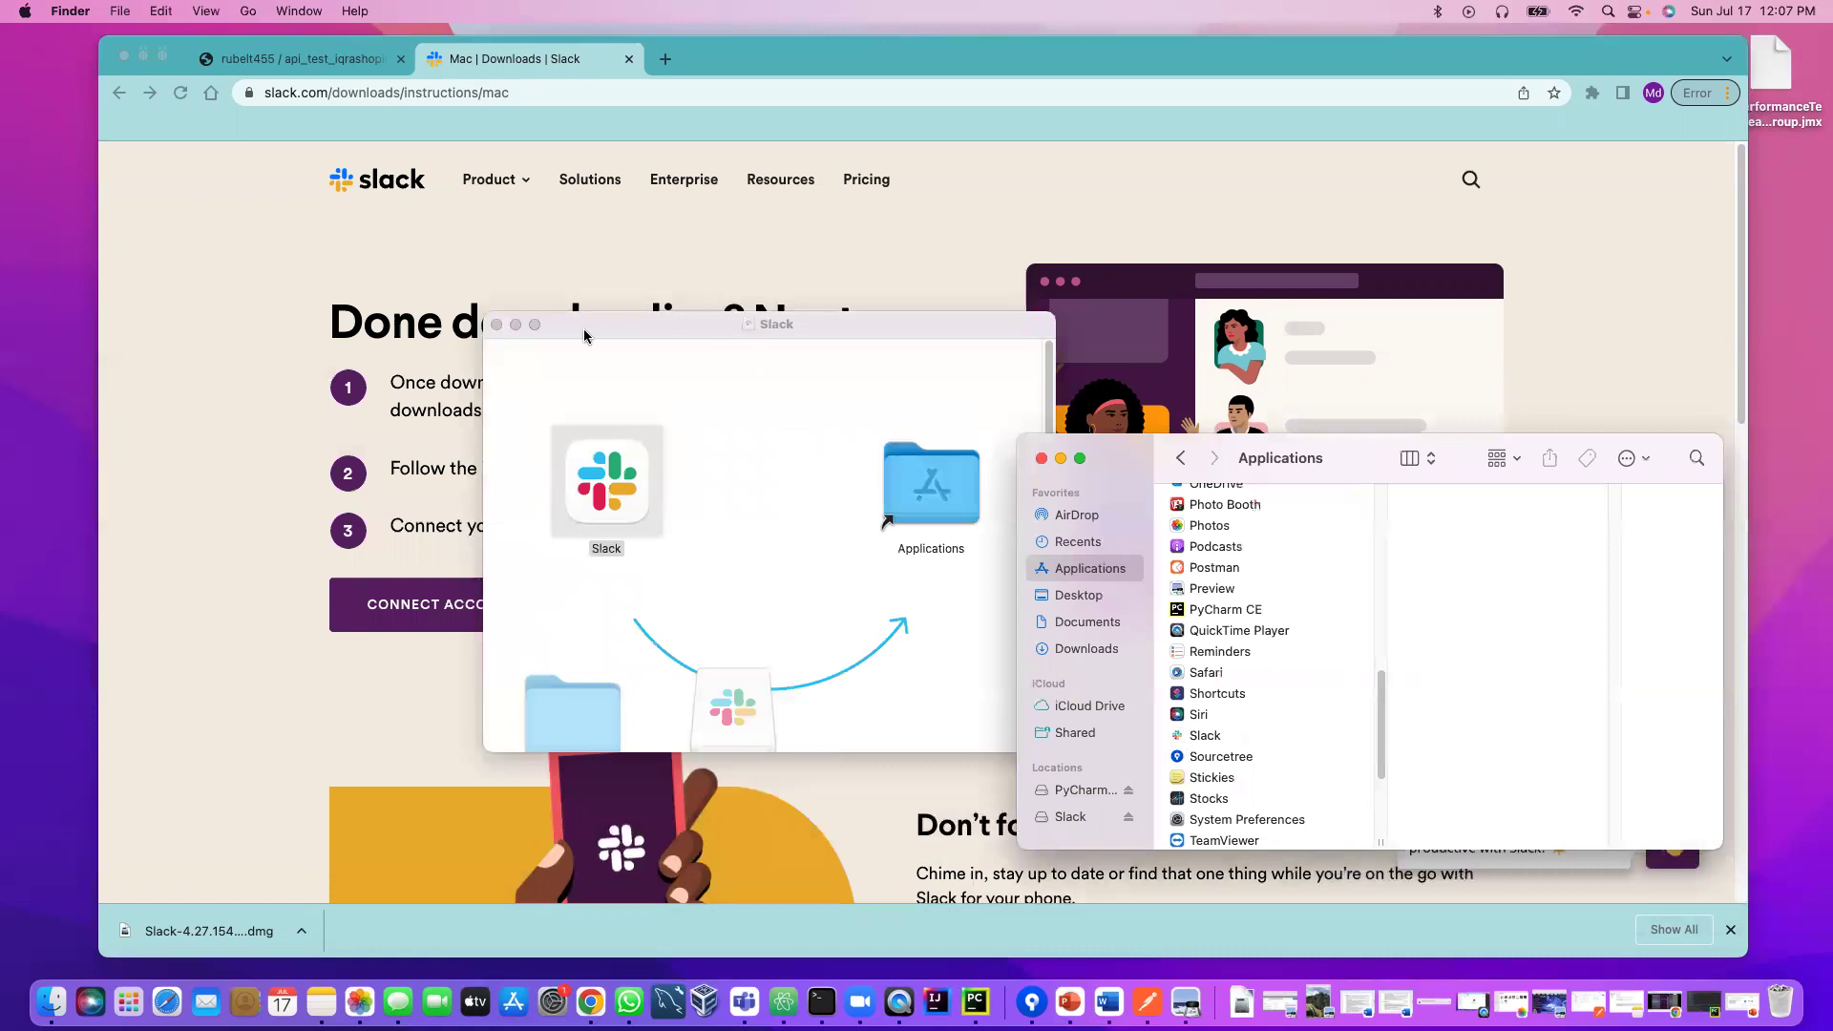
click(496, 324)
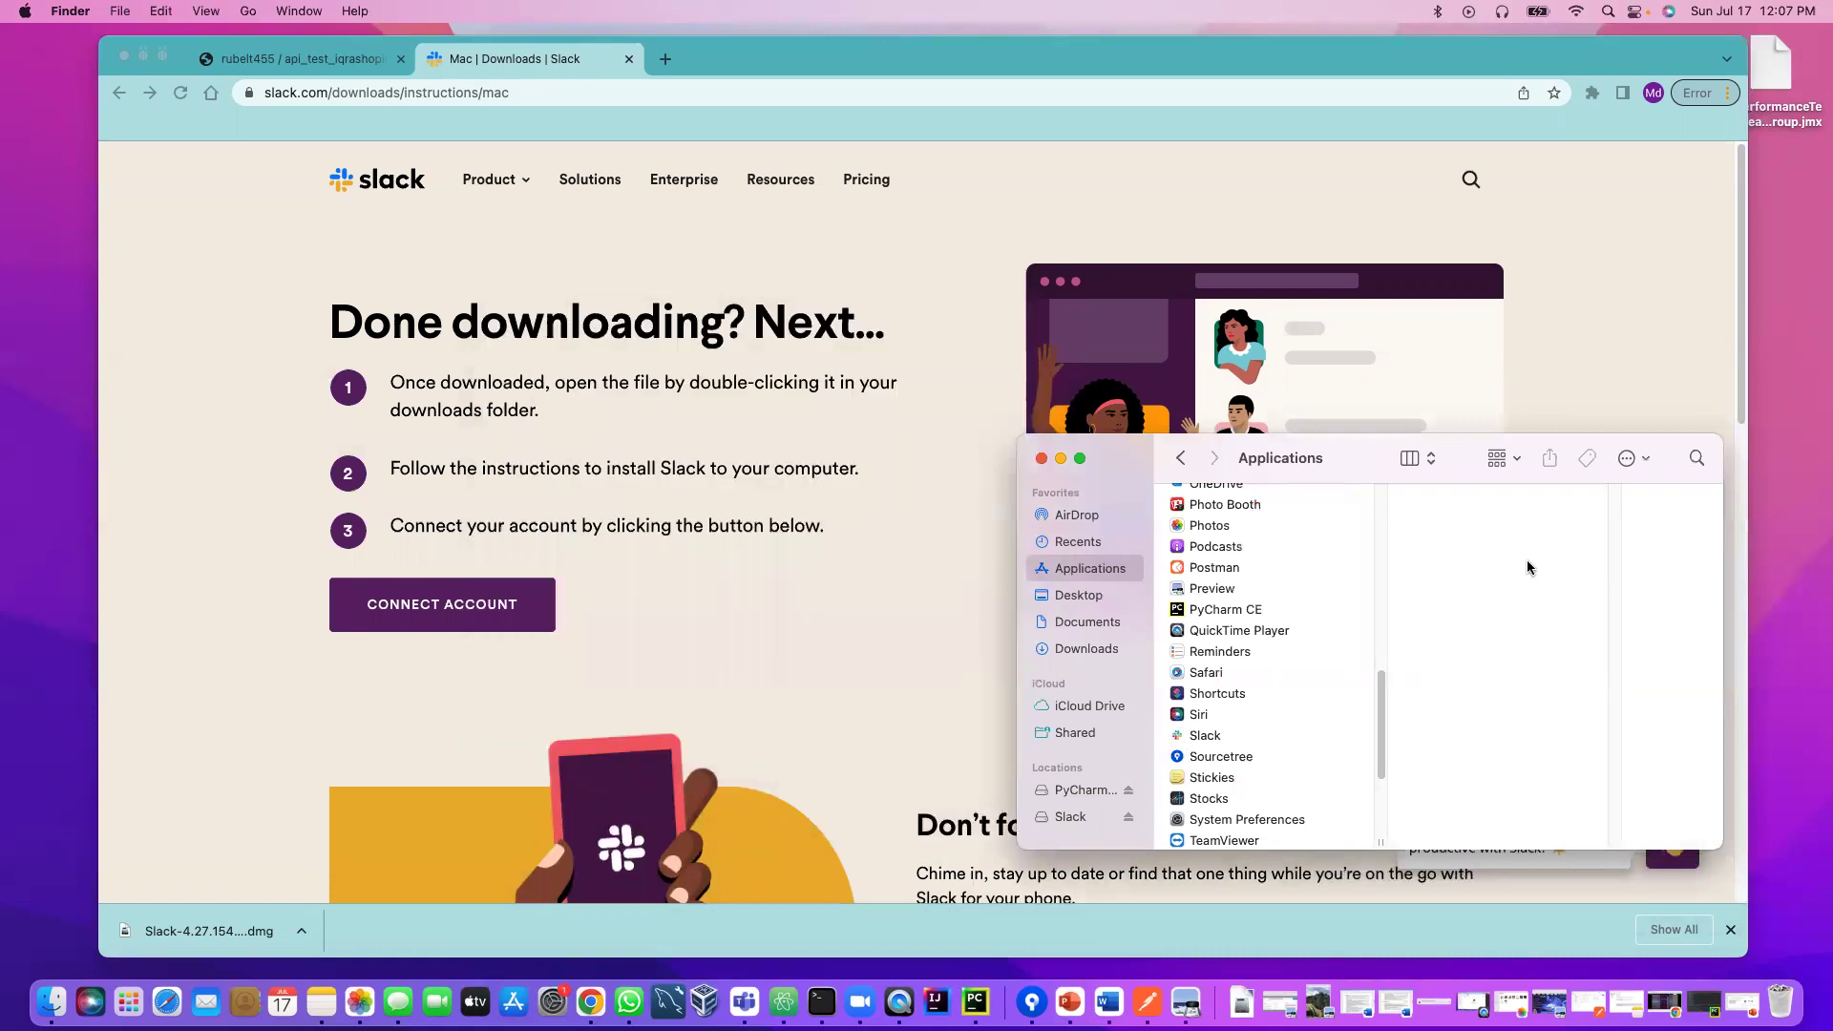
drag(1346, 456, 862, 373)
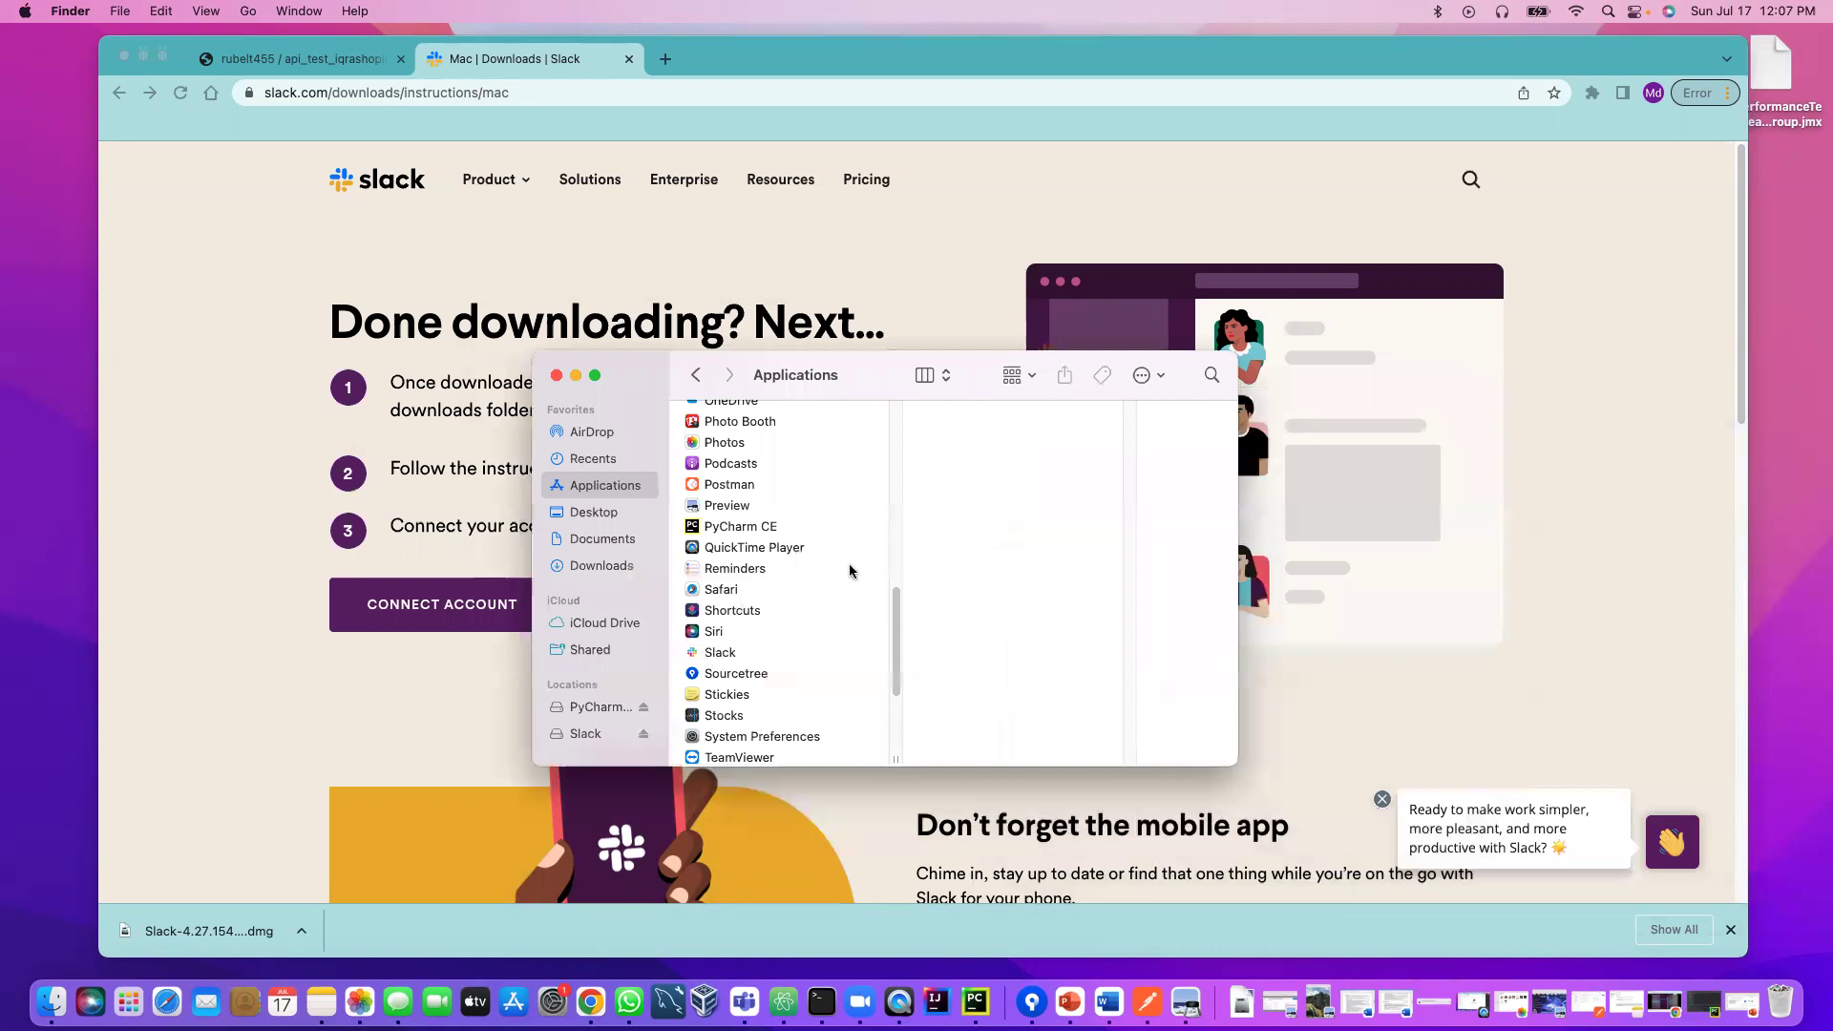
- Launch Slack from Applications, approve the open and Downloads-access prompts, and start signing in
double_click(726, 655)
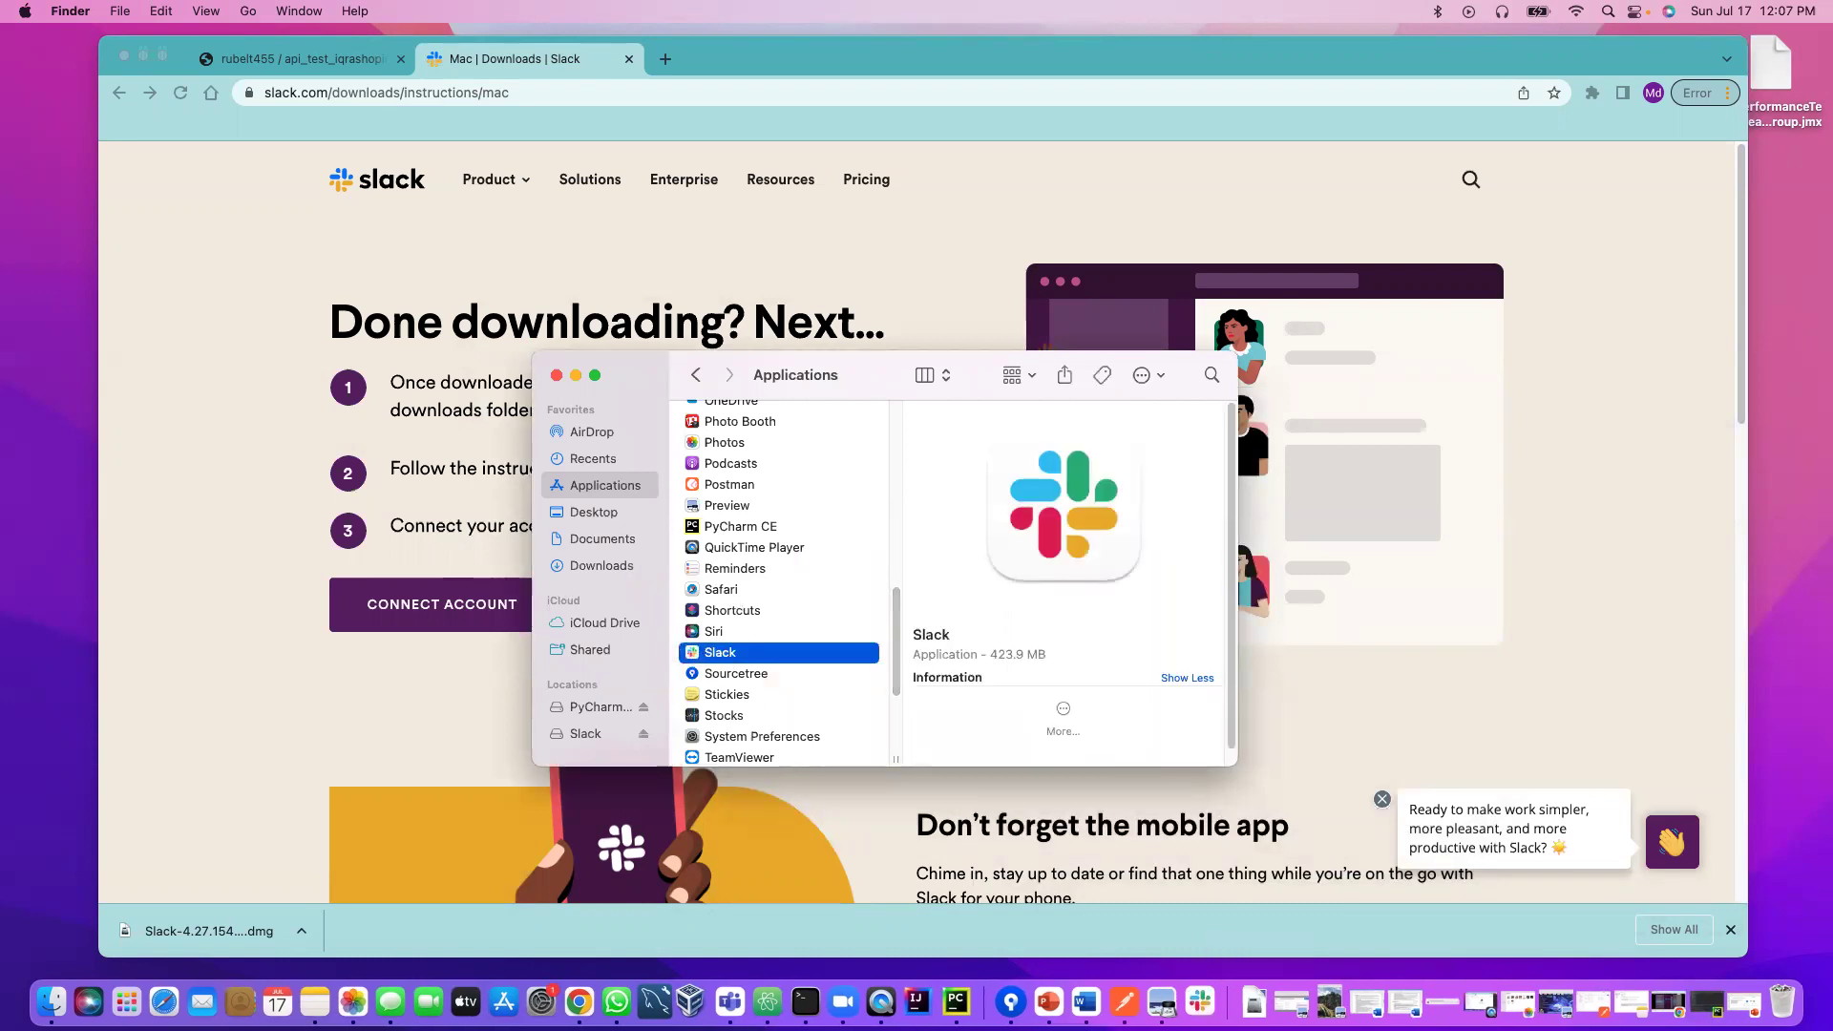
click(574, 376)
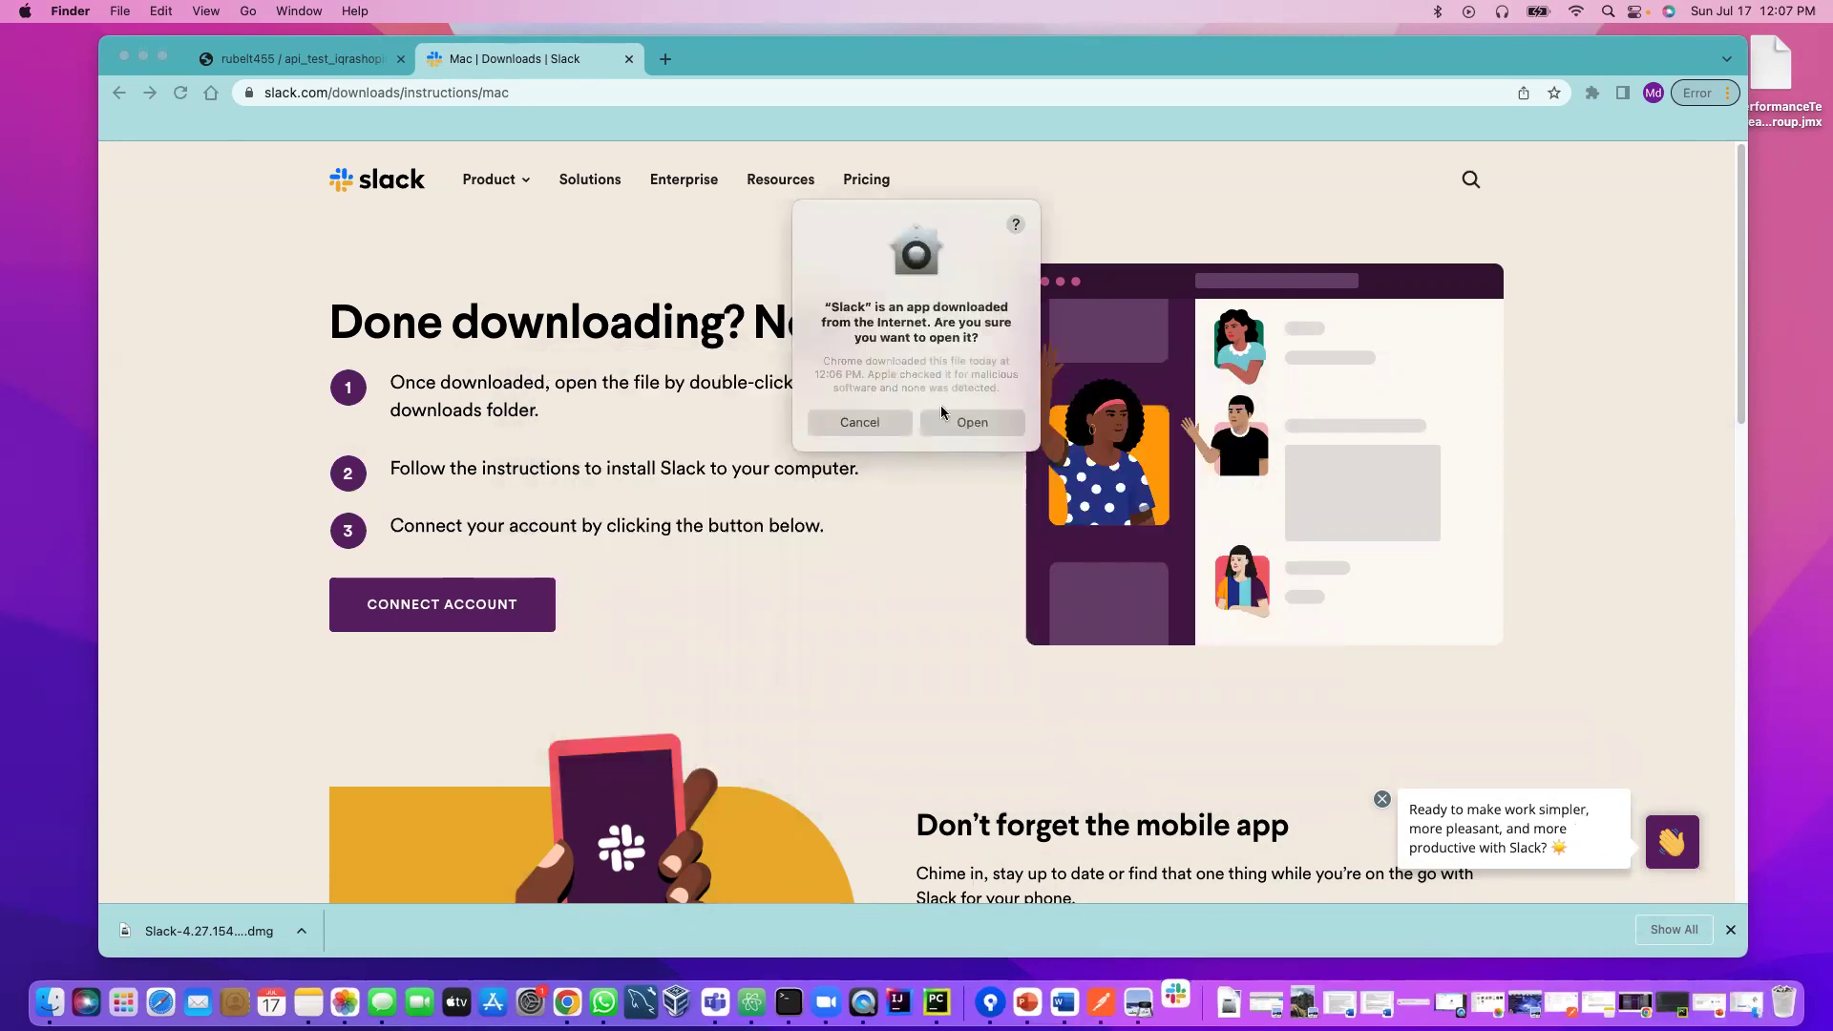
click(991, 426)
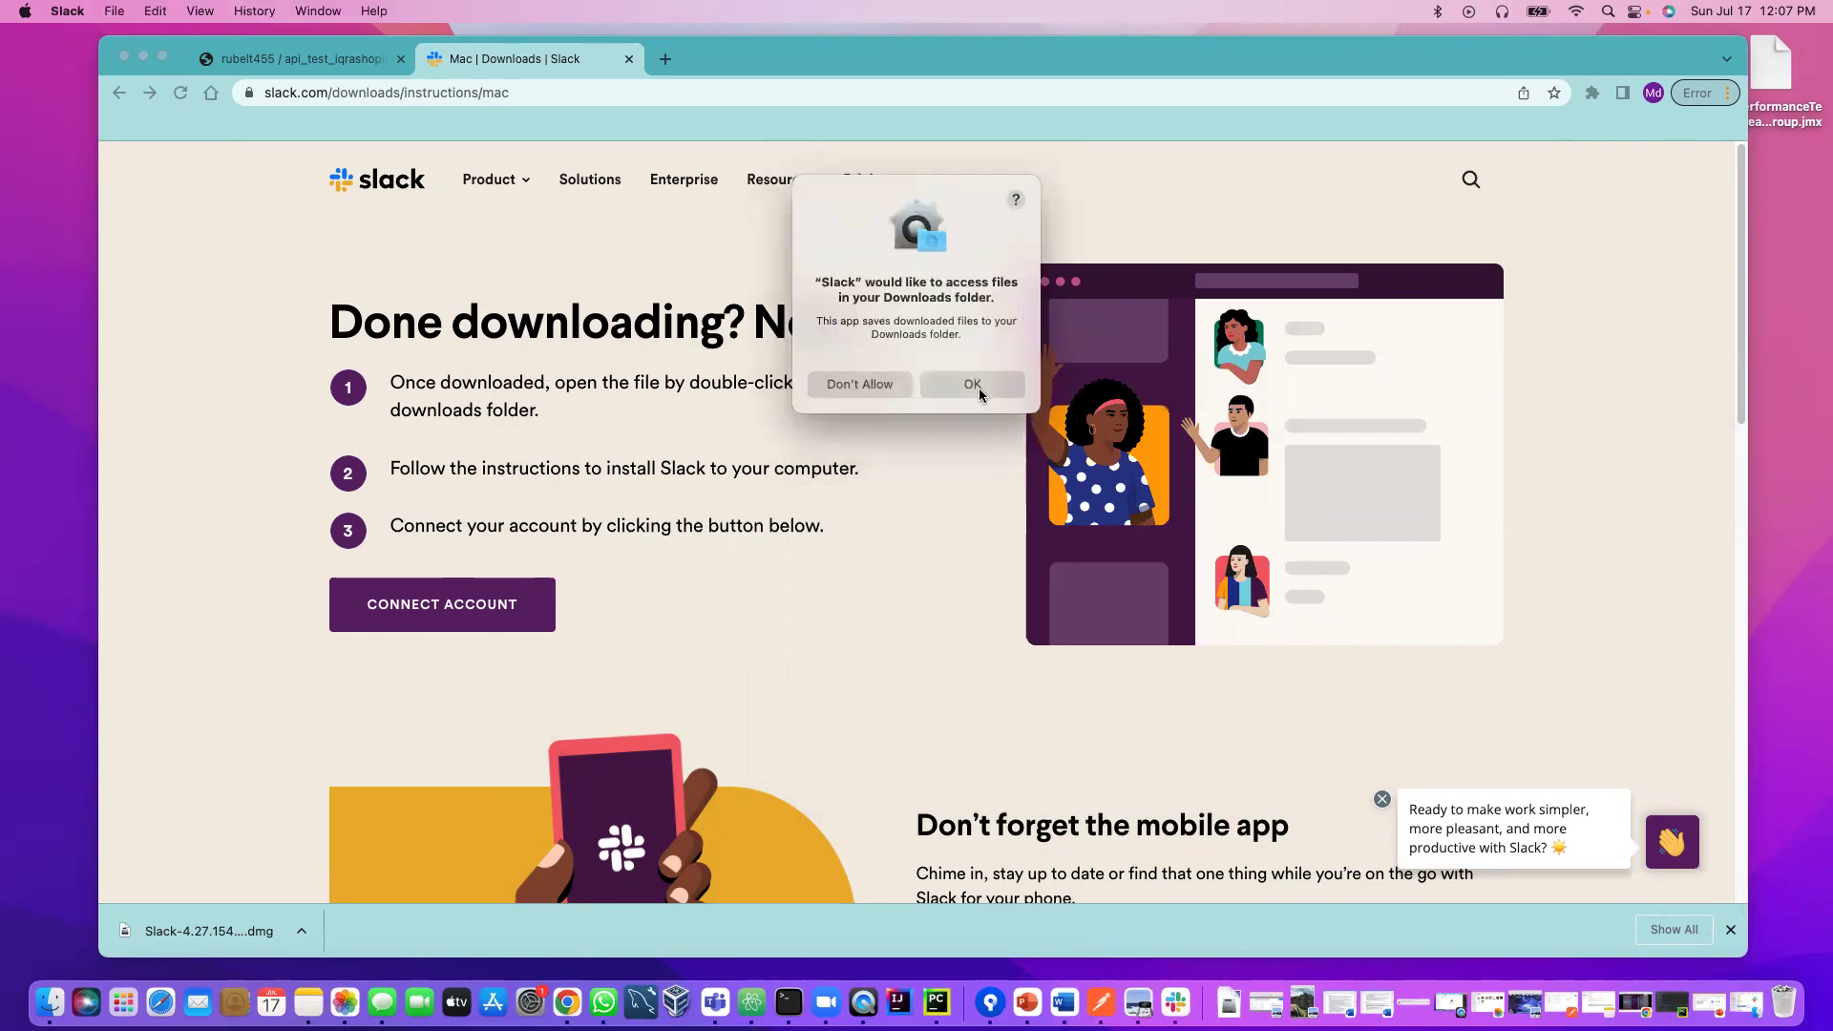
click(974, 385)
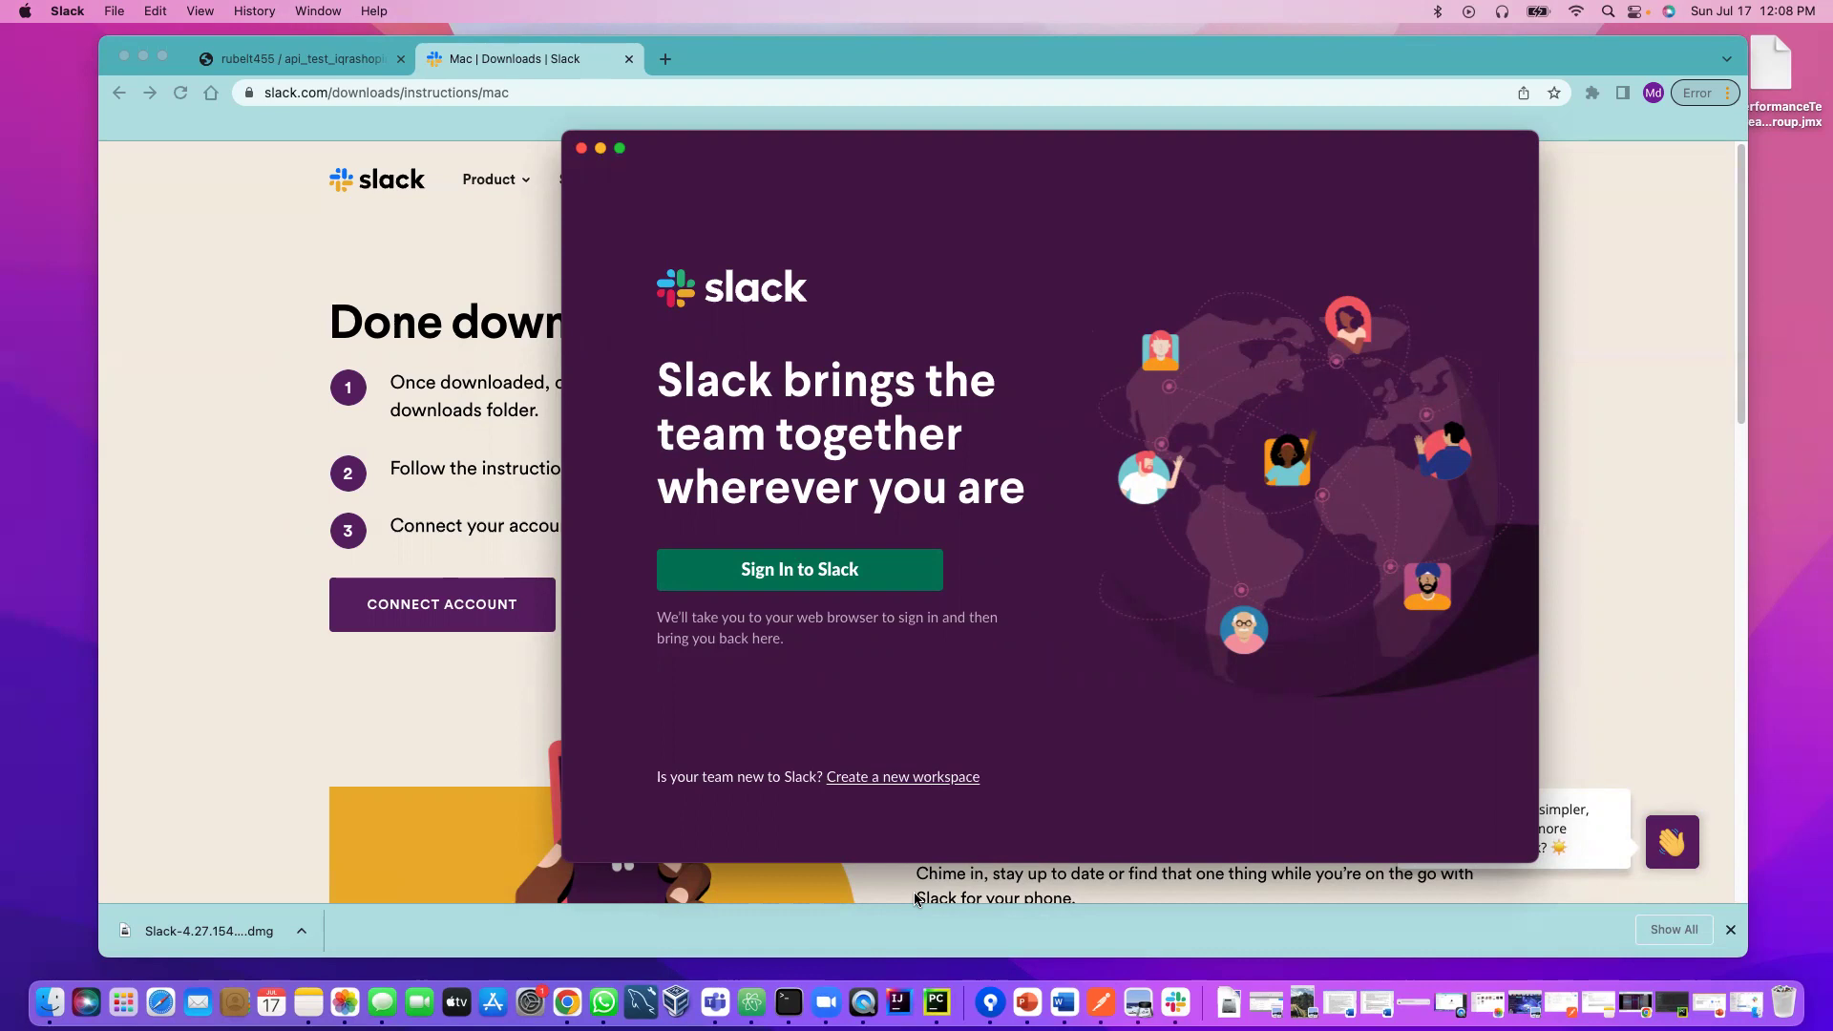
click(900, 779)
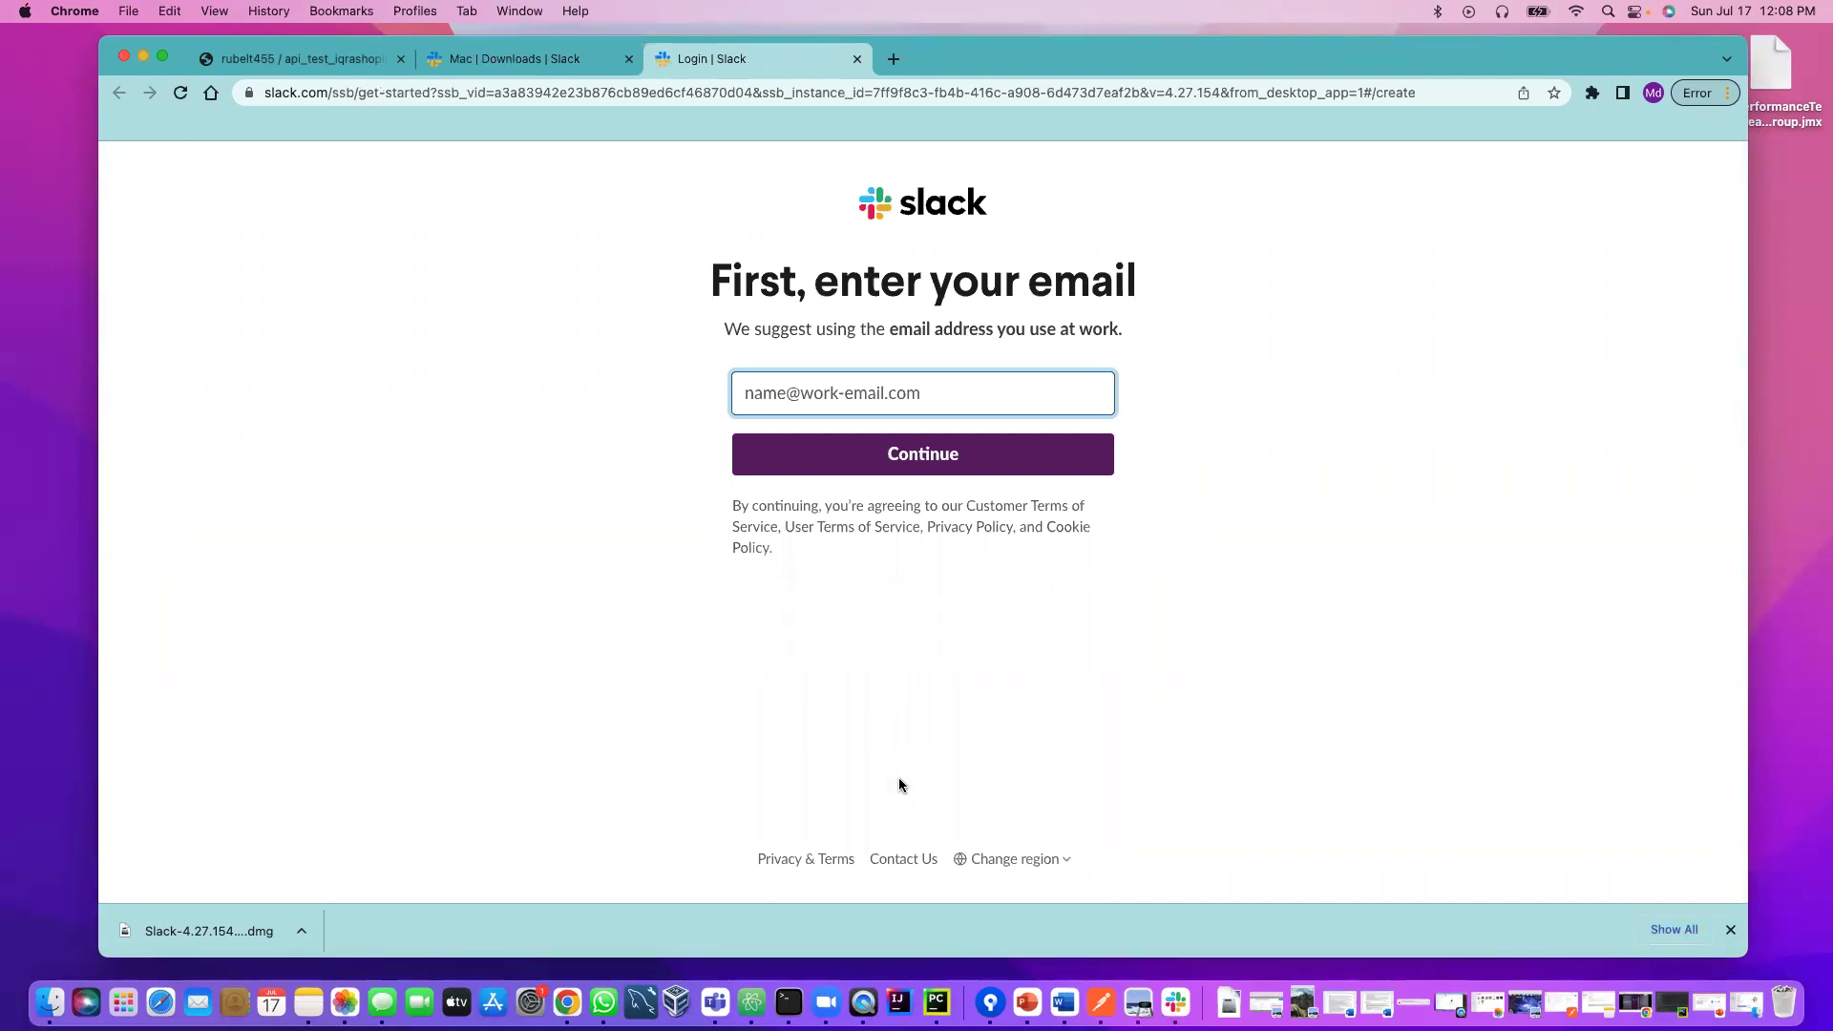
- Choose a saved work email address from autofill and request the sign-in code
click(795, 395)
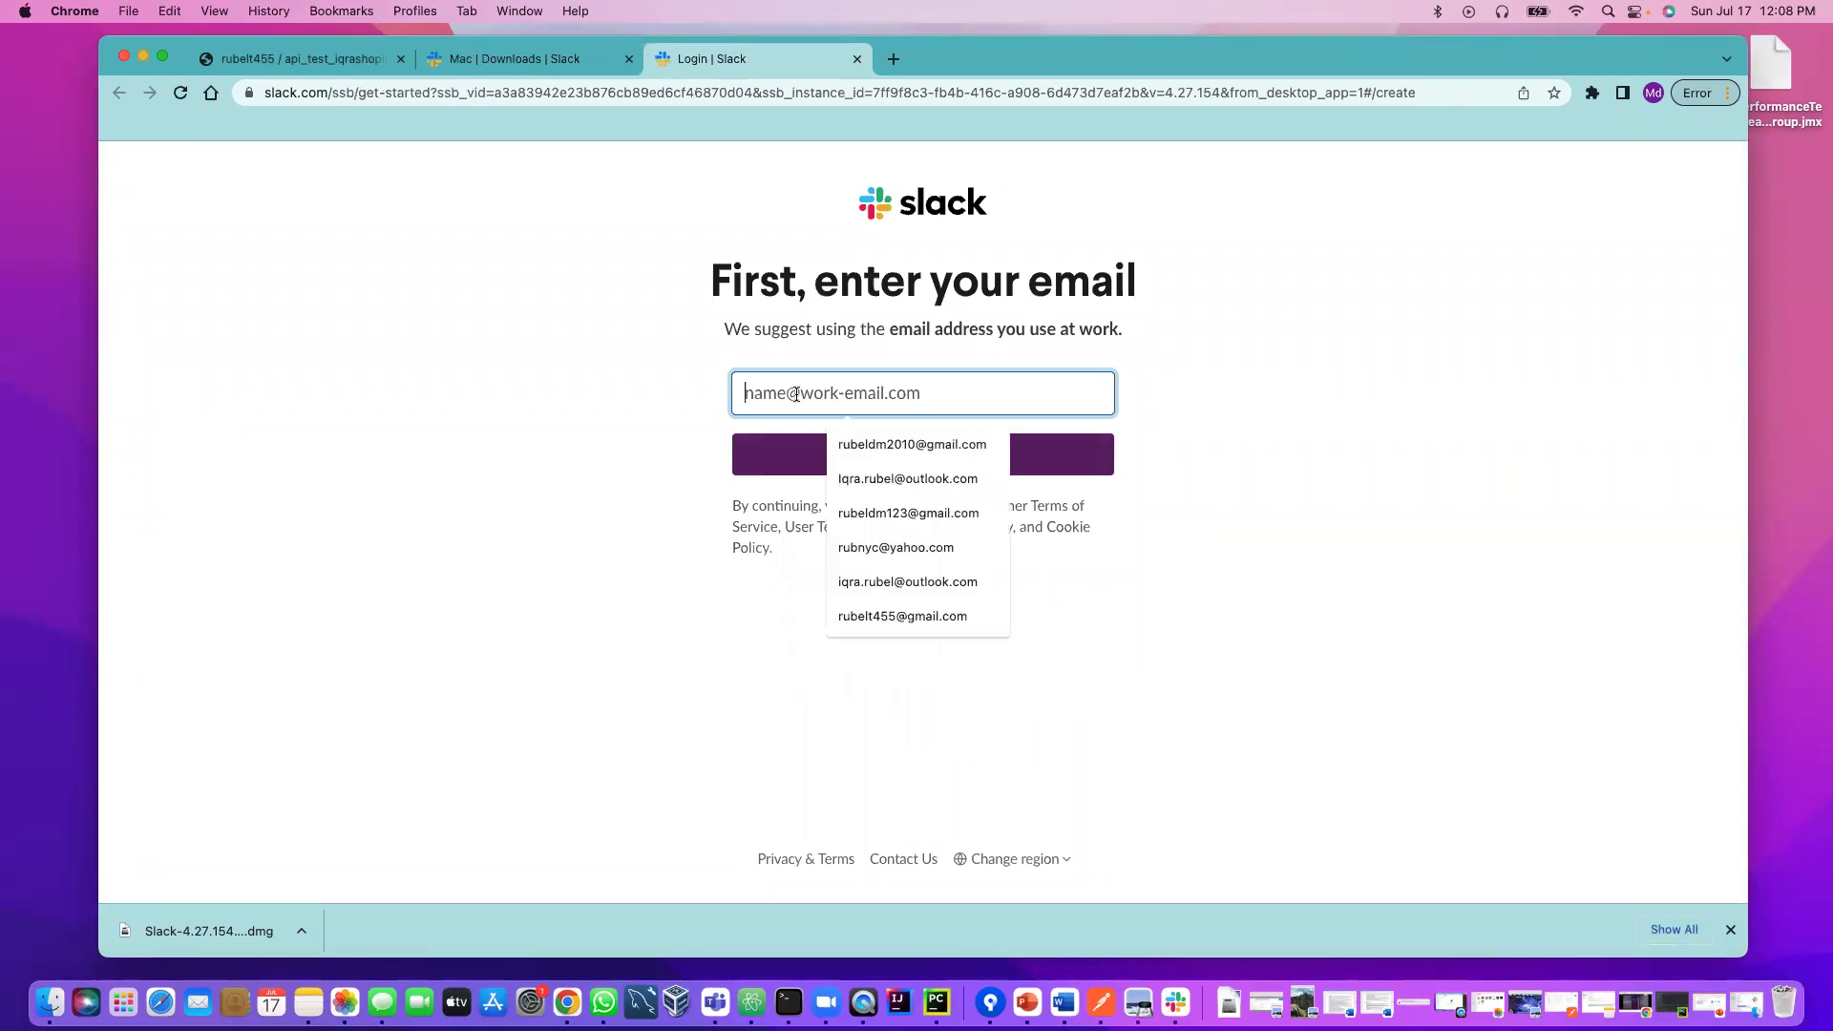
click(1051, 597)
click(809, 380)
click(1089, 616)
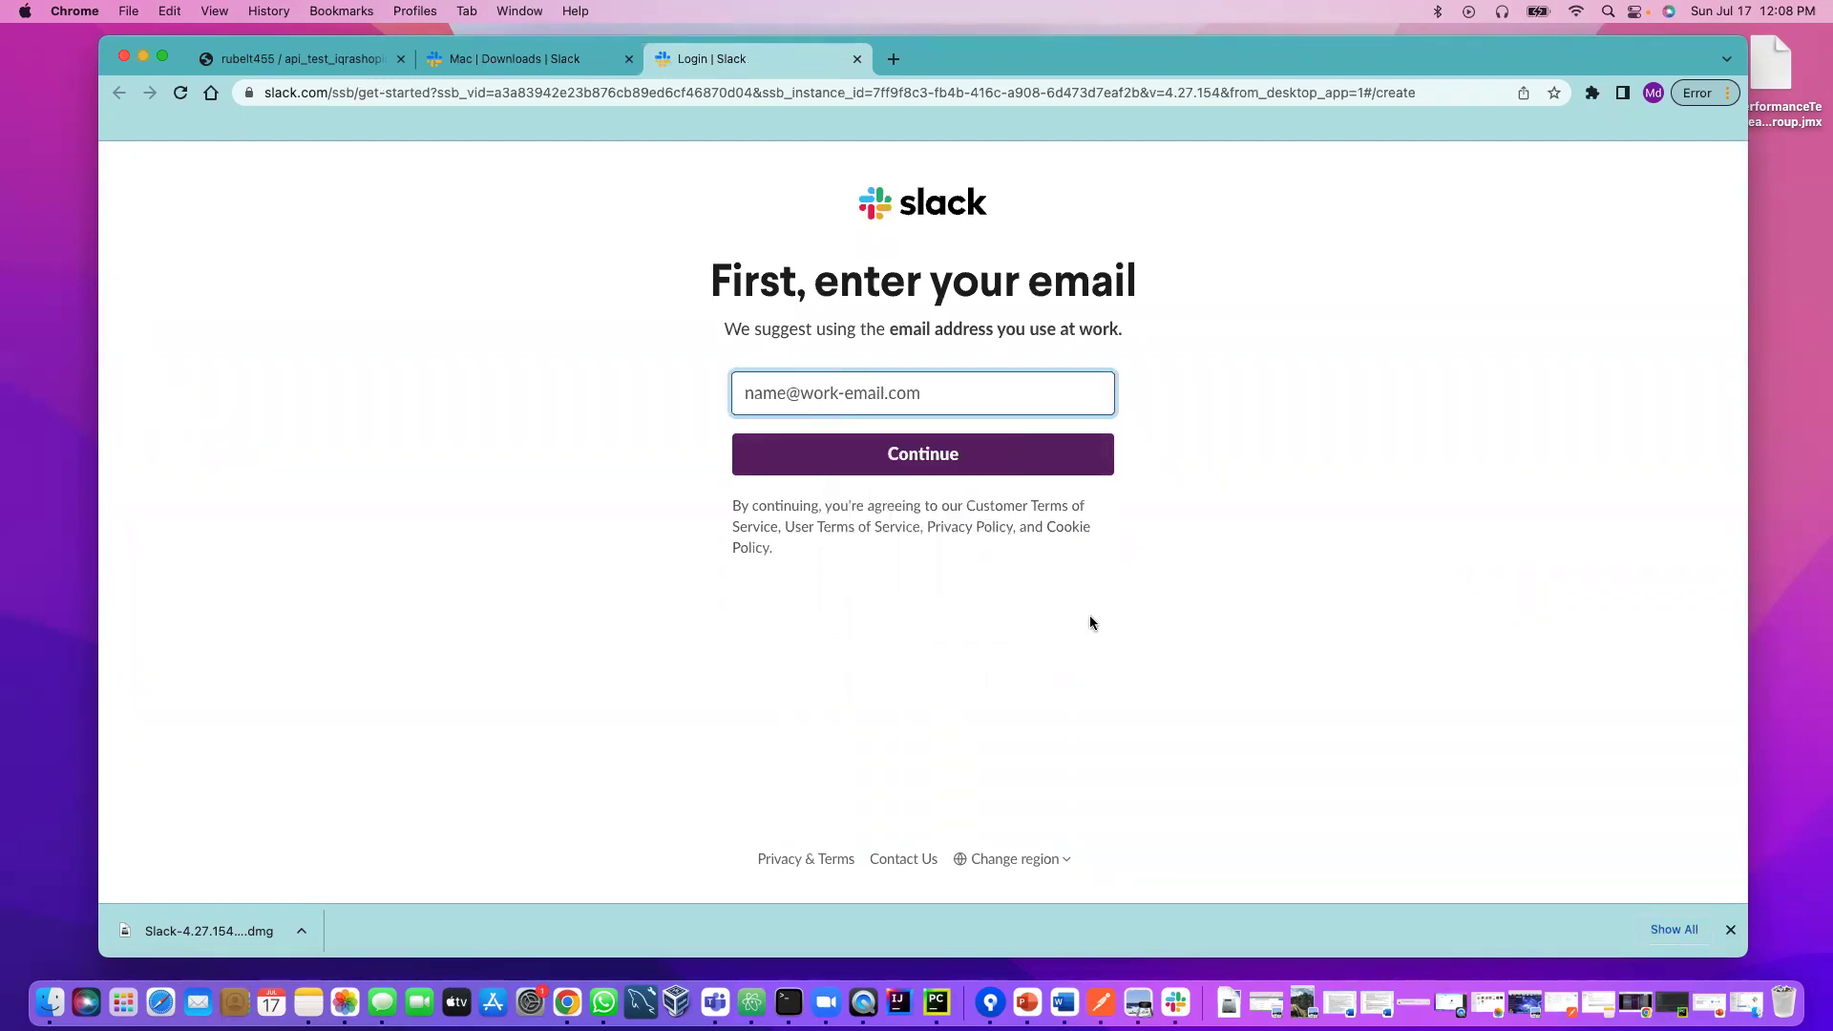
click(896, 396)
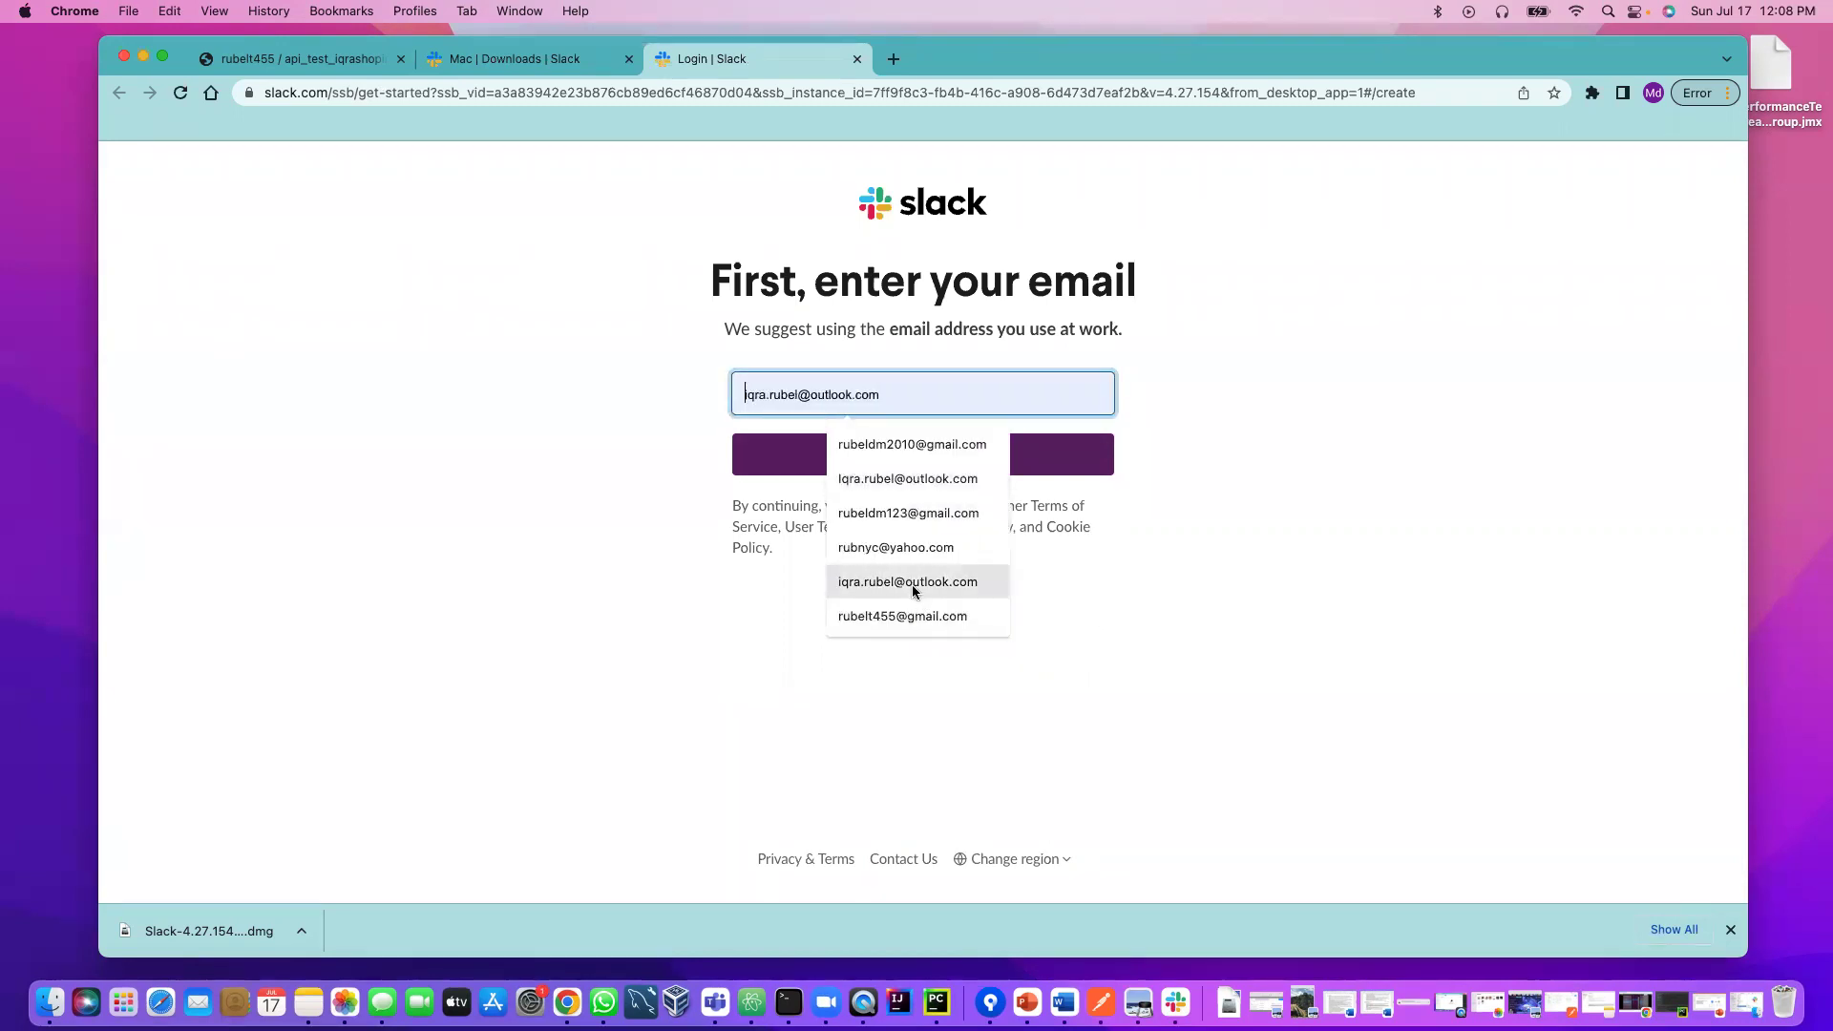
click(874, 442)
click(860, 457)
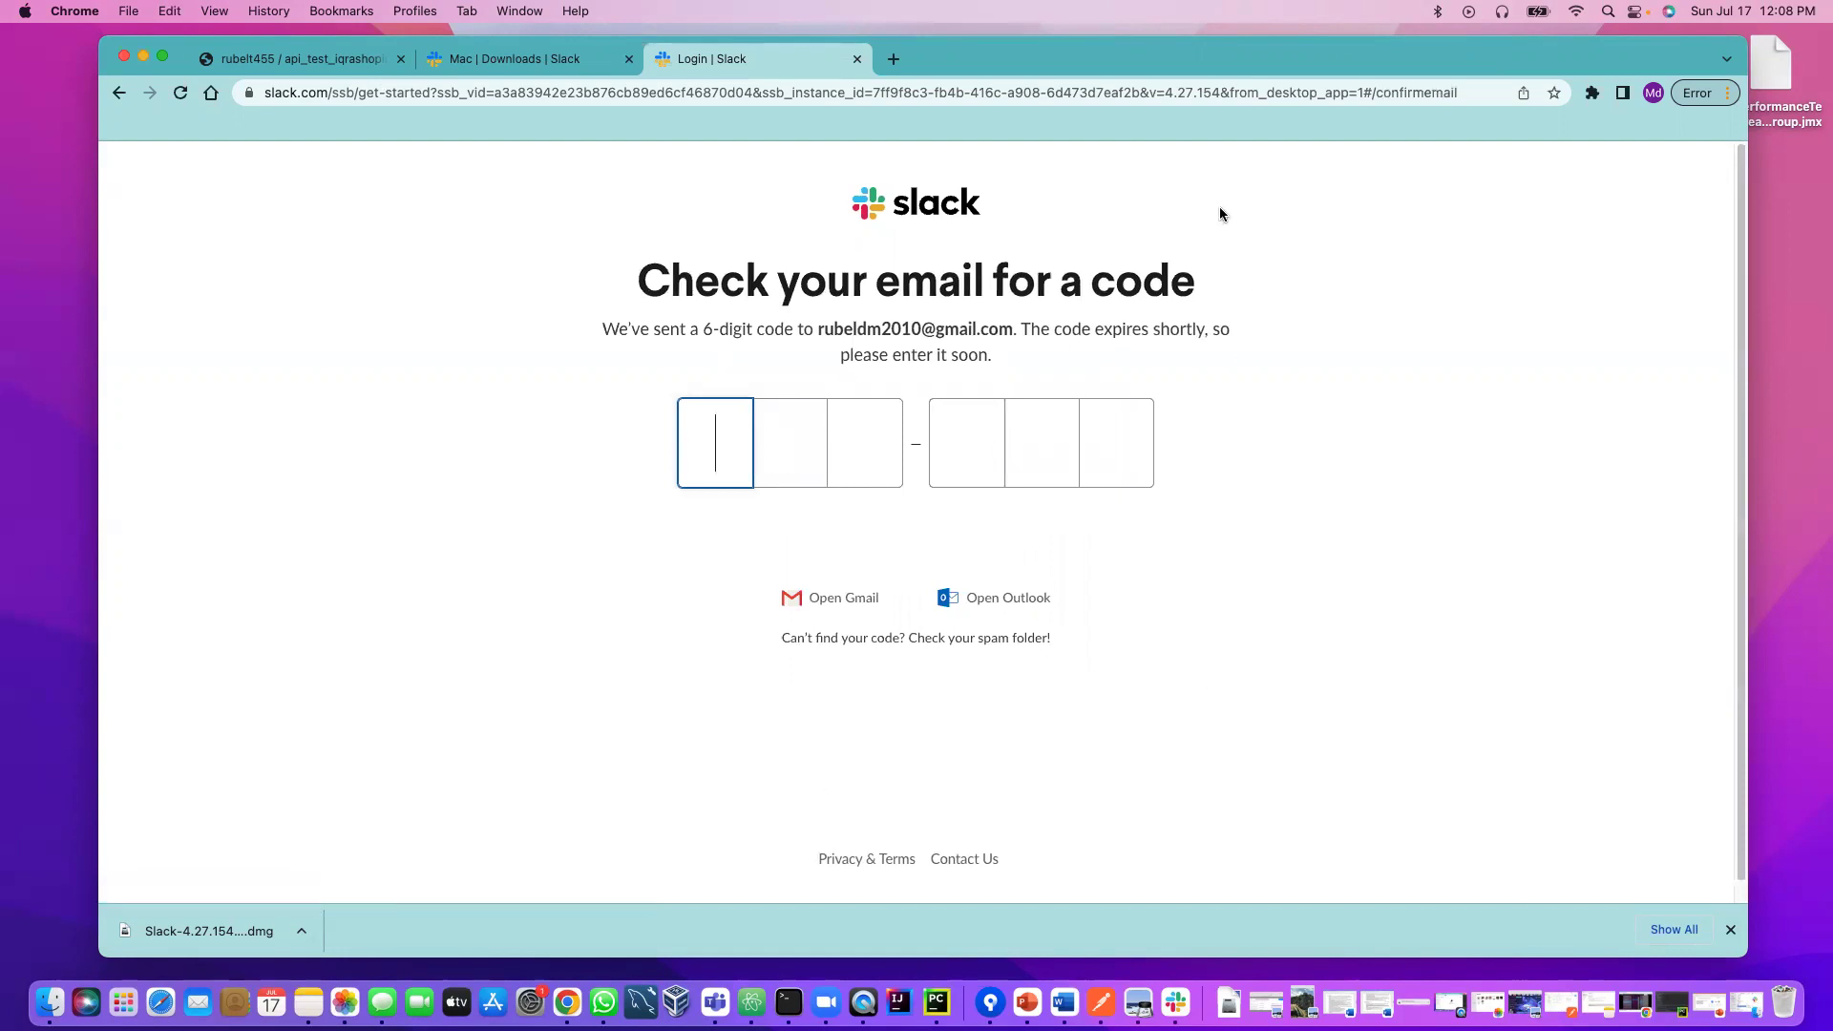
- Enter the emailed six-digit verification code on the Slack code page
click(894, 59)
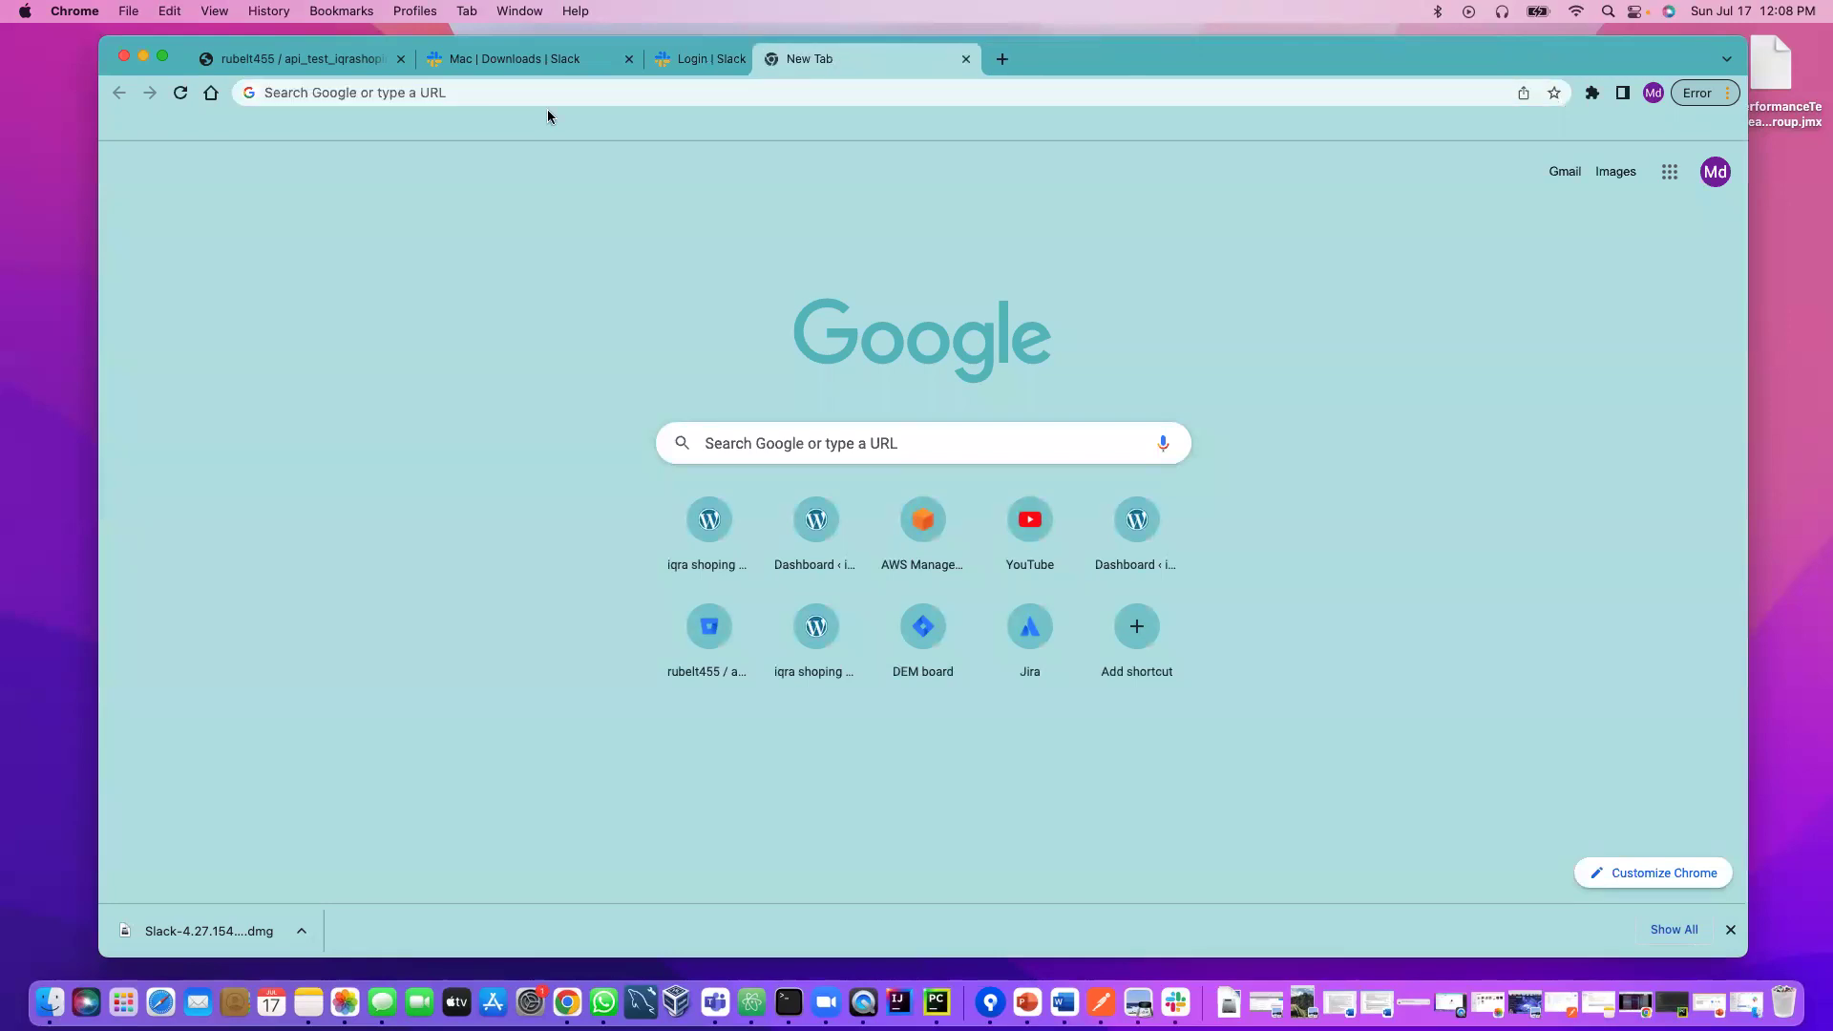
key(super+w)
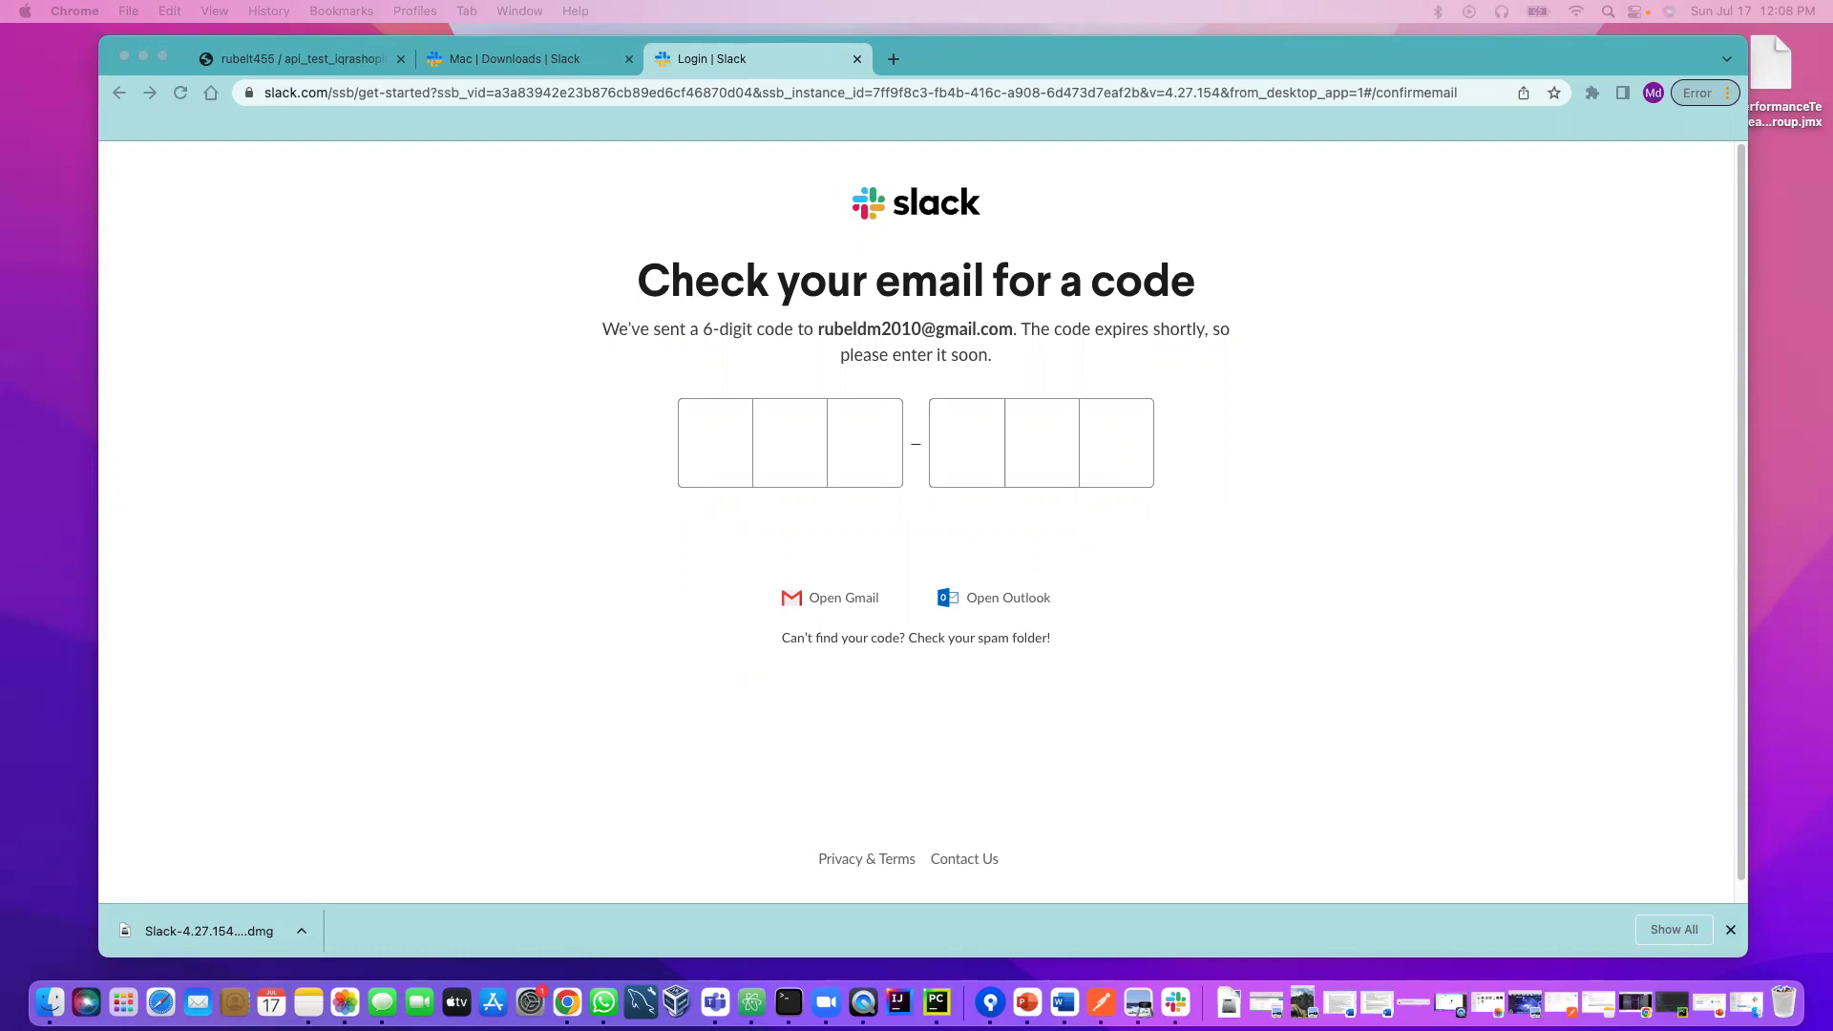
click(662, 423)
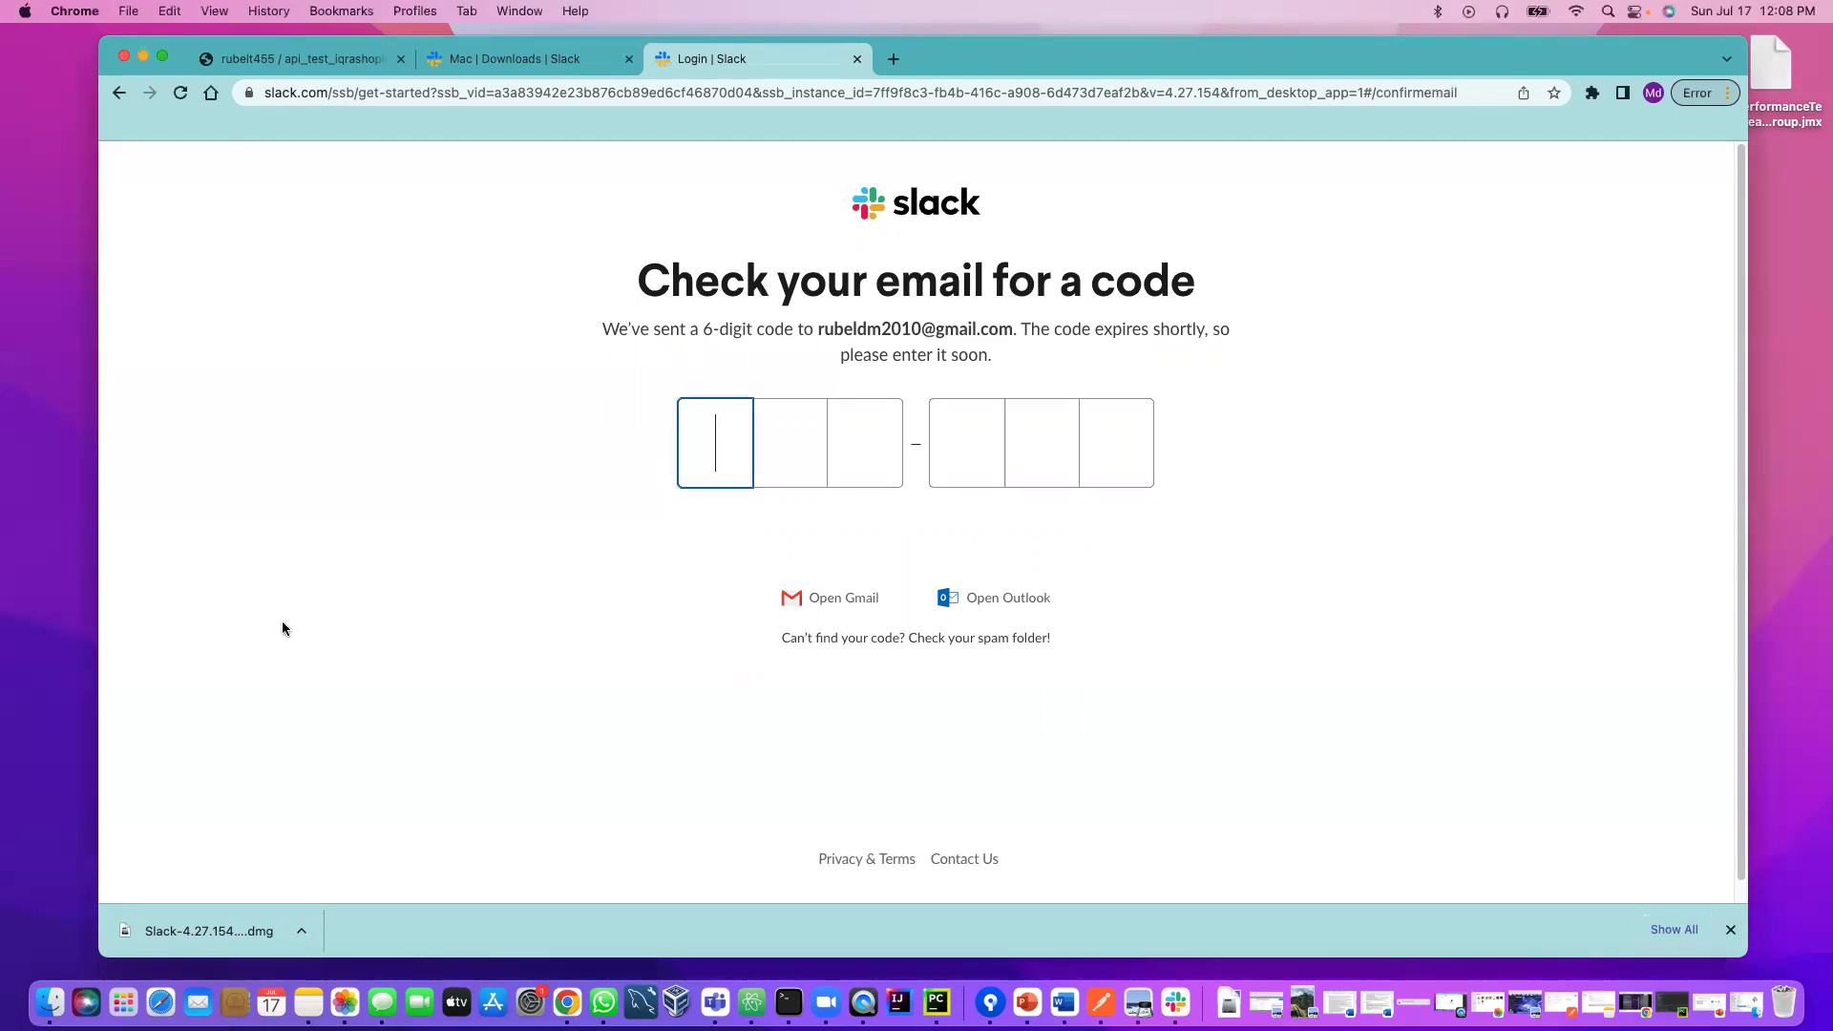
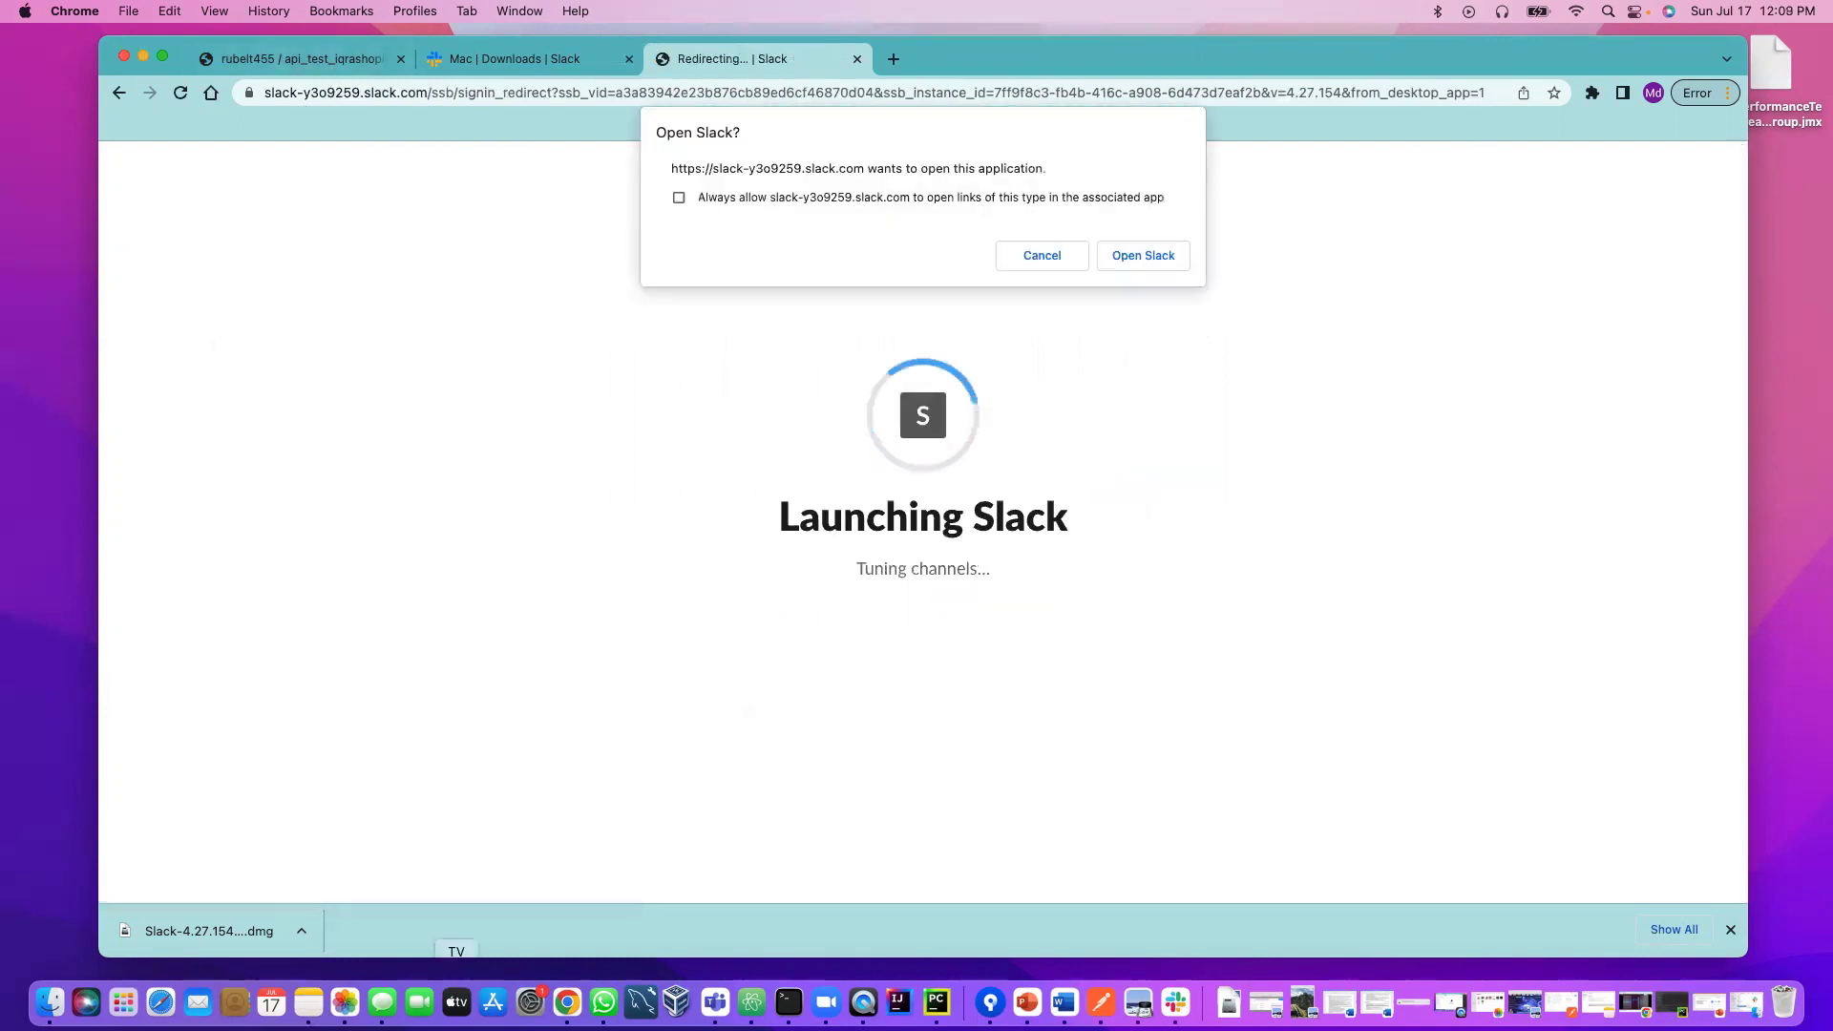
- Open the Slack app and name the new workspace ShopingDemo
click(1161, 259)
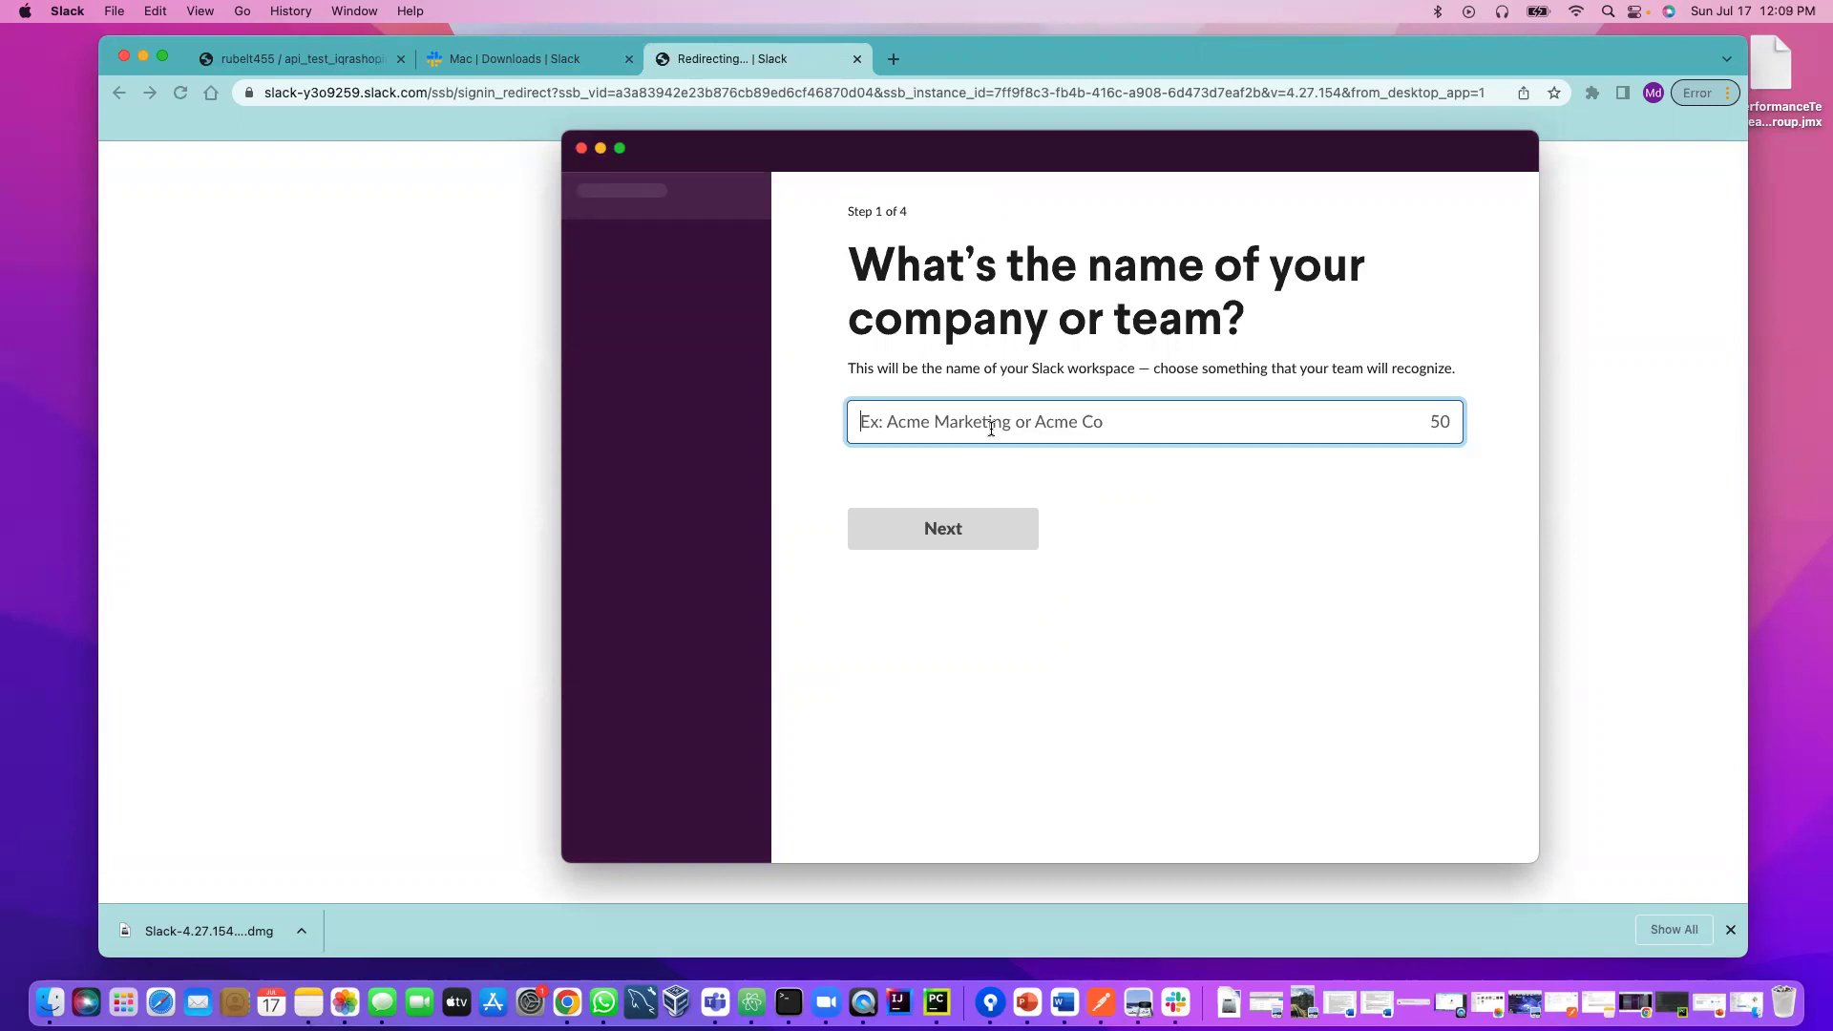
text(Iqr)
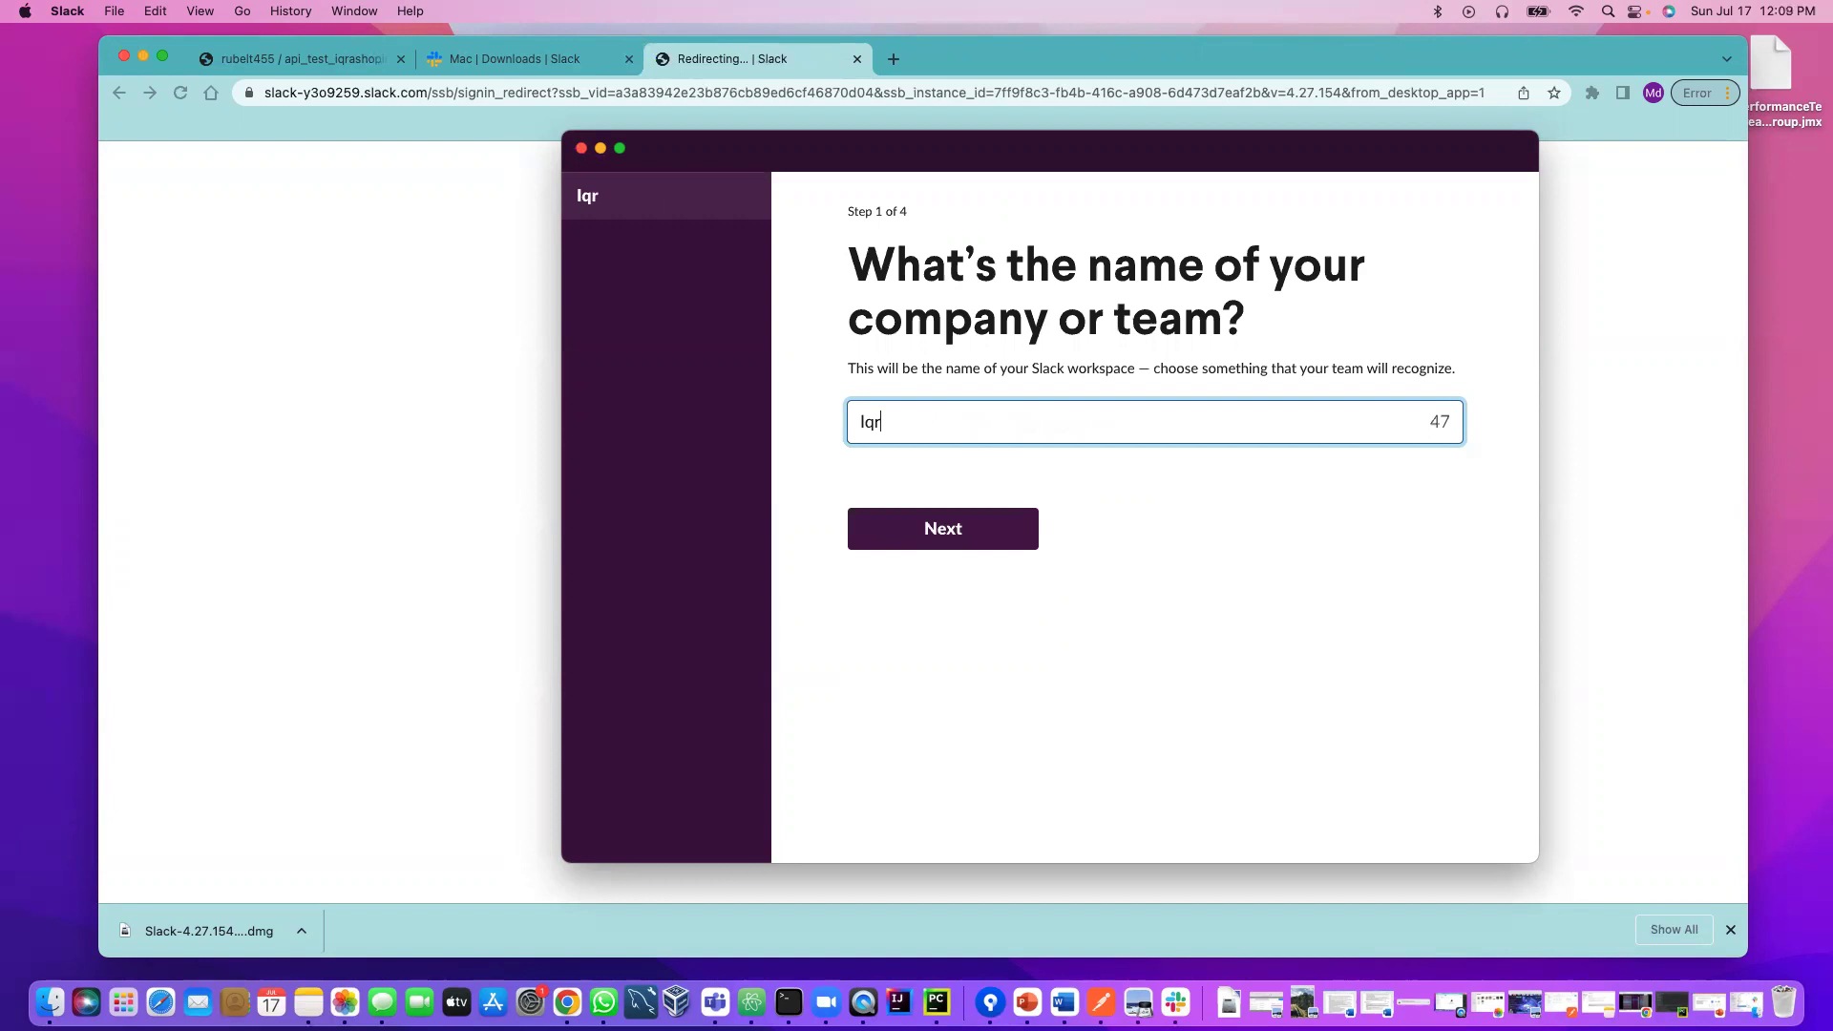
key(BackSpace)
key(BackSpace)
key(BackSpace)
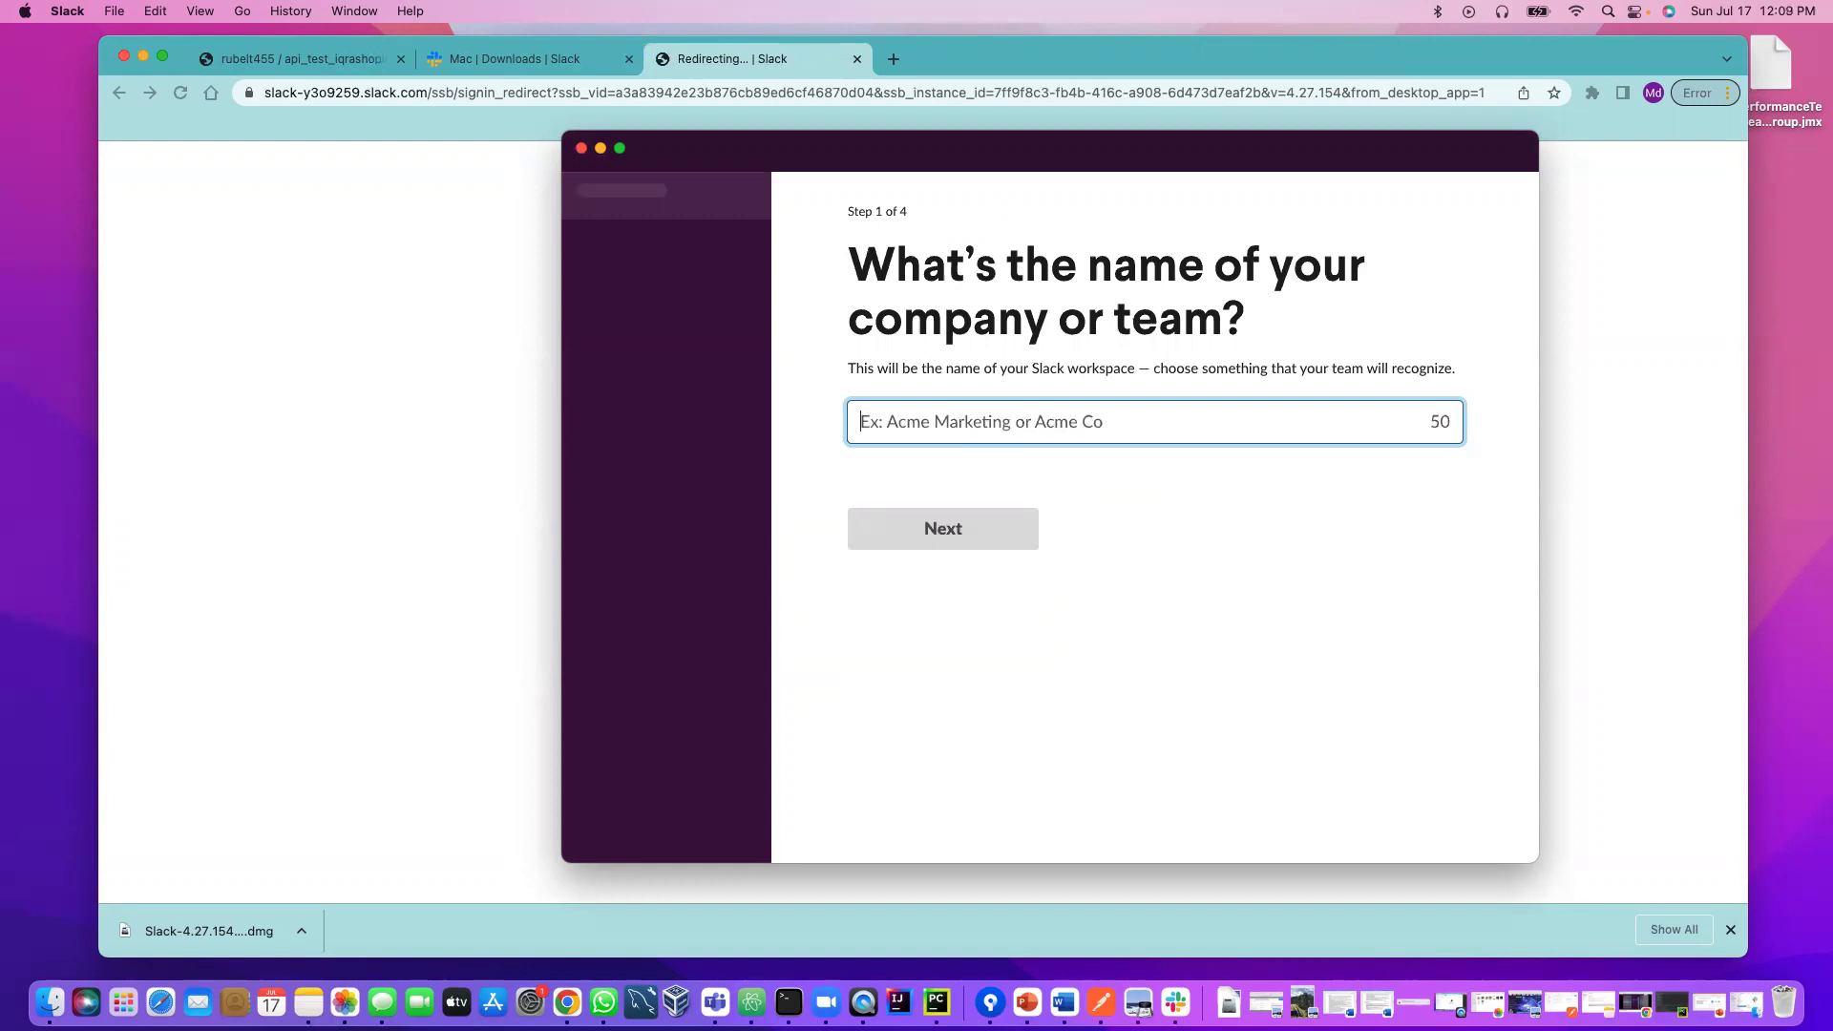
text(Shopi)
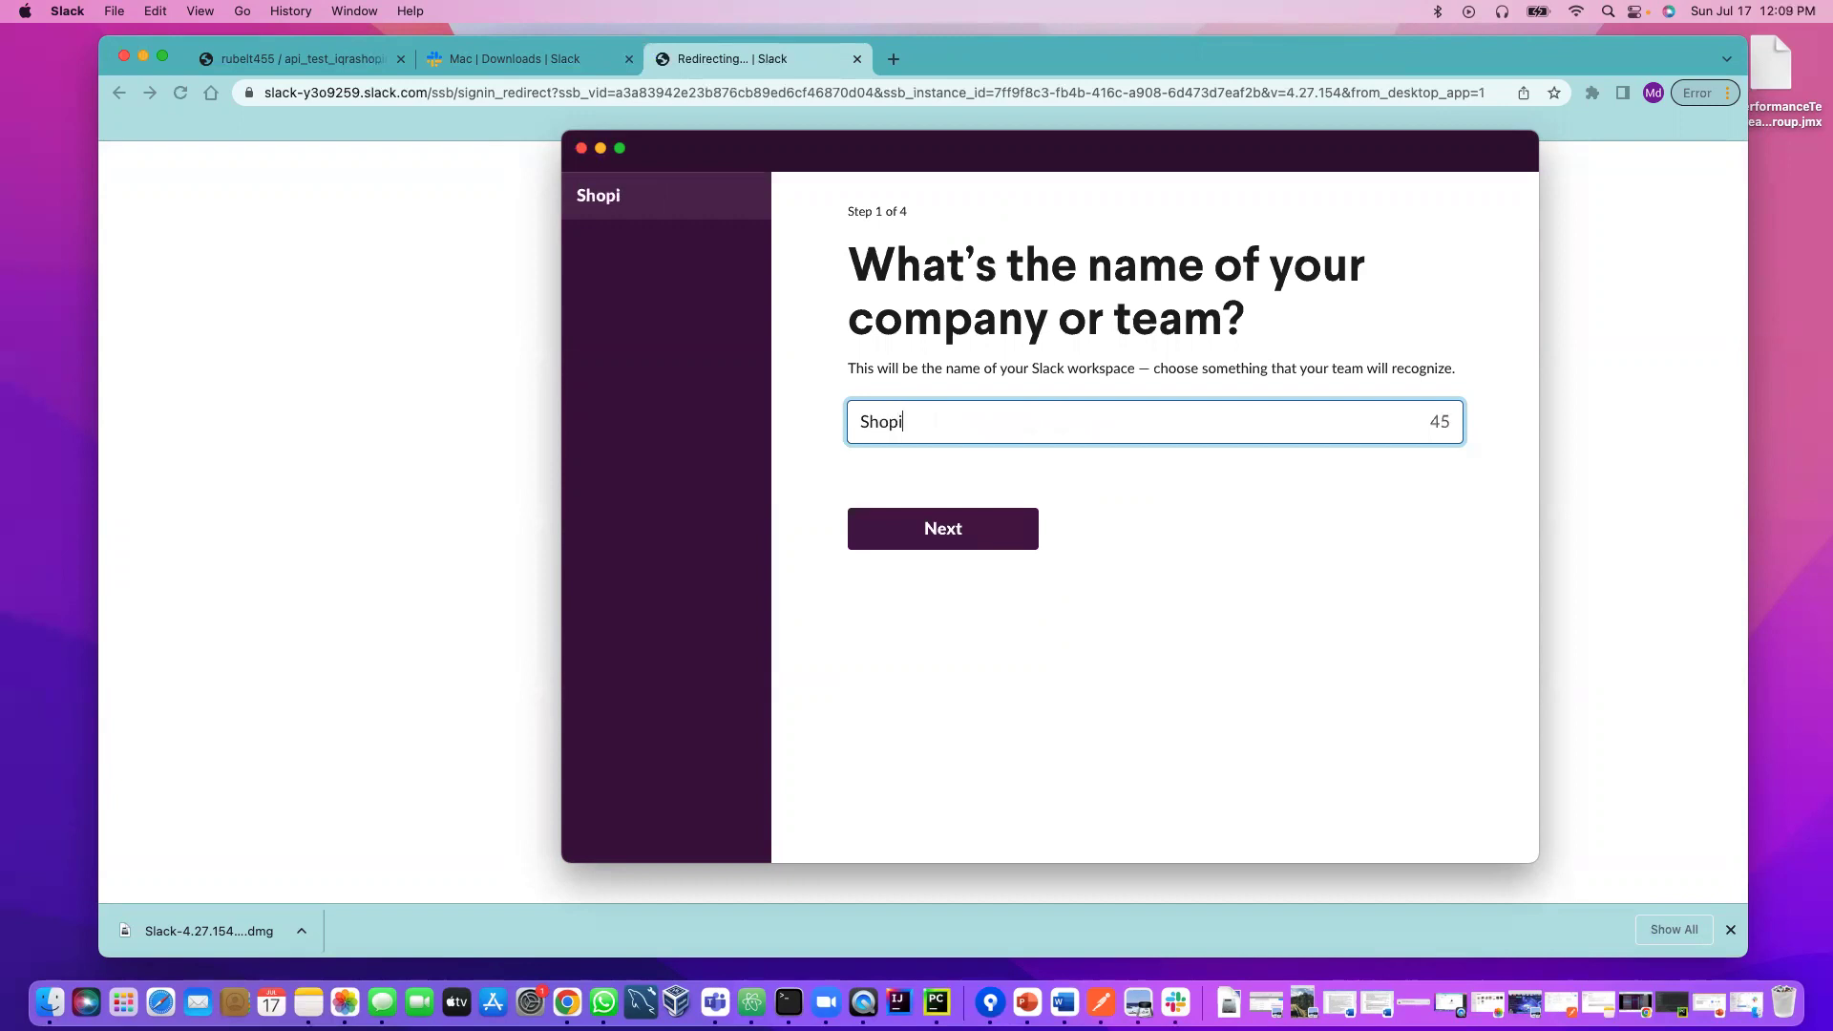
text(ngDemo)
click(949, 533)
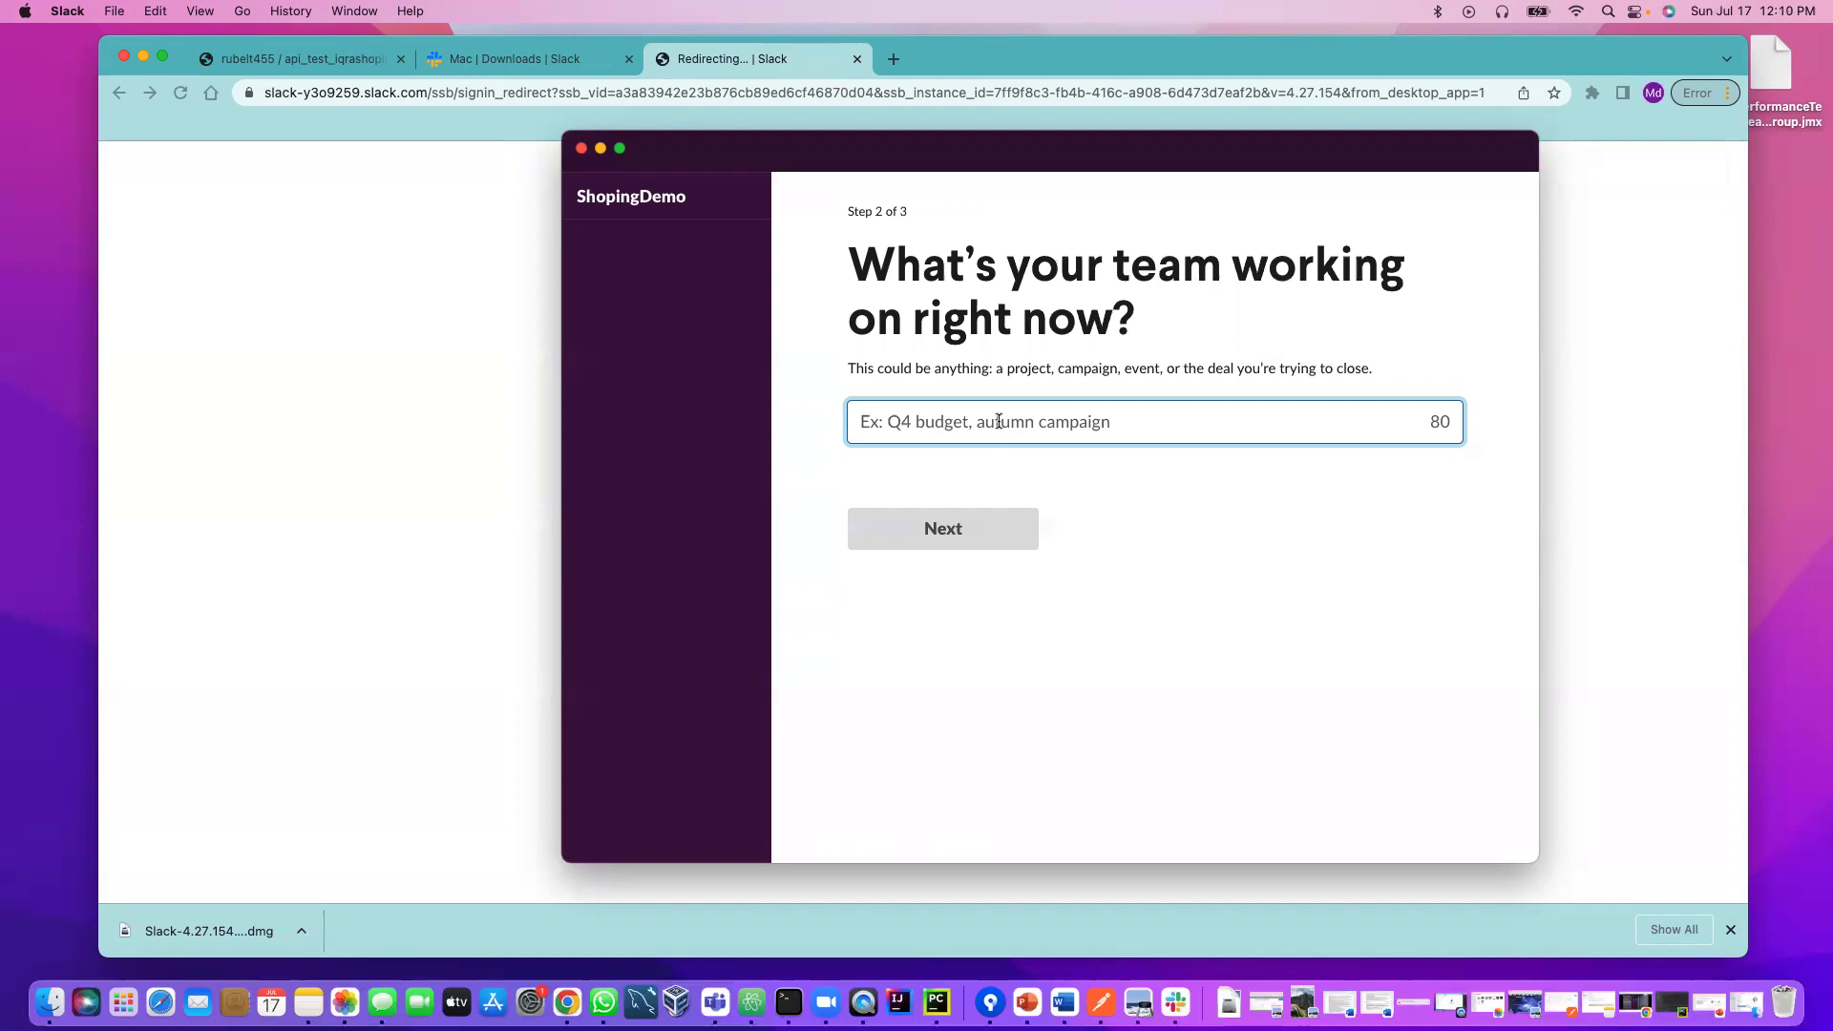
- Enter 'project' as what the team works on and skip inviting coworkers
text(p)
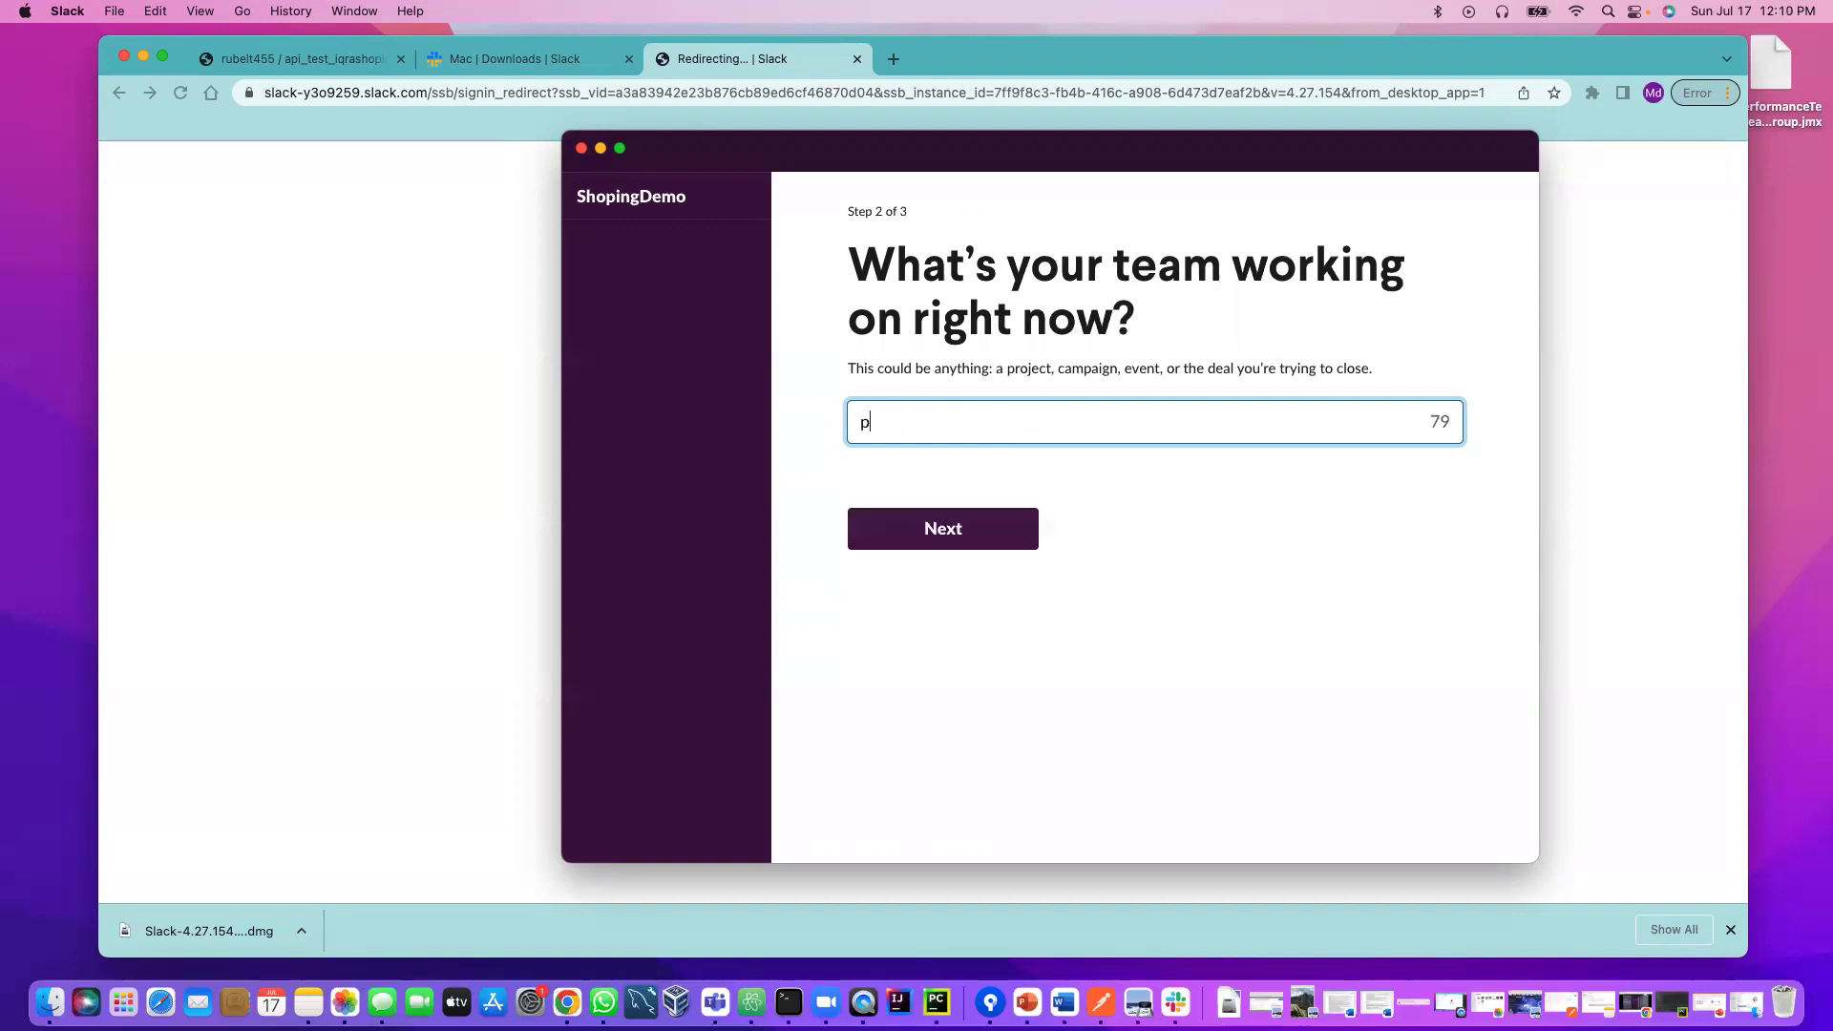
text(roject)
click(970, 523)
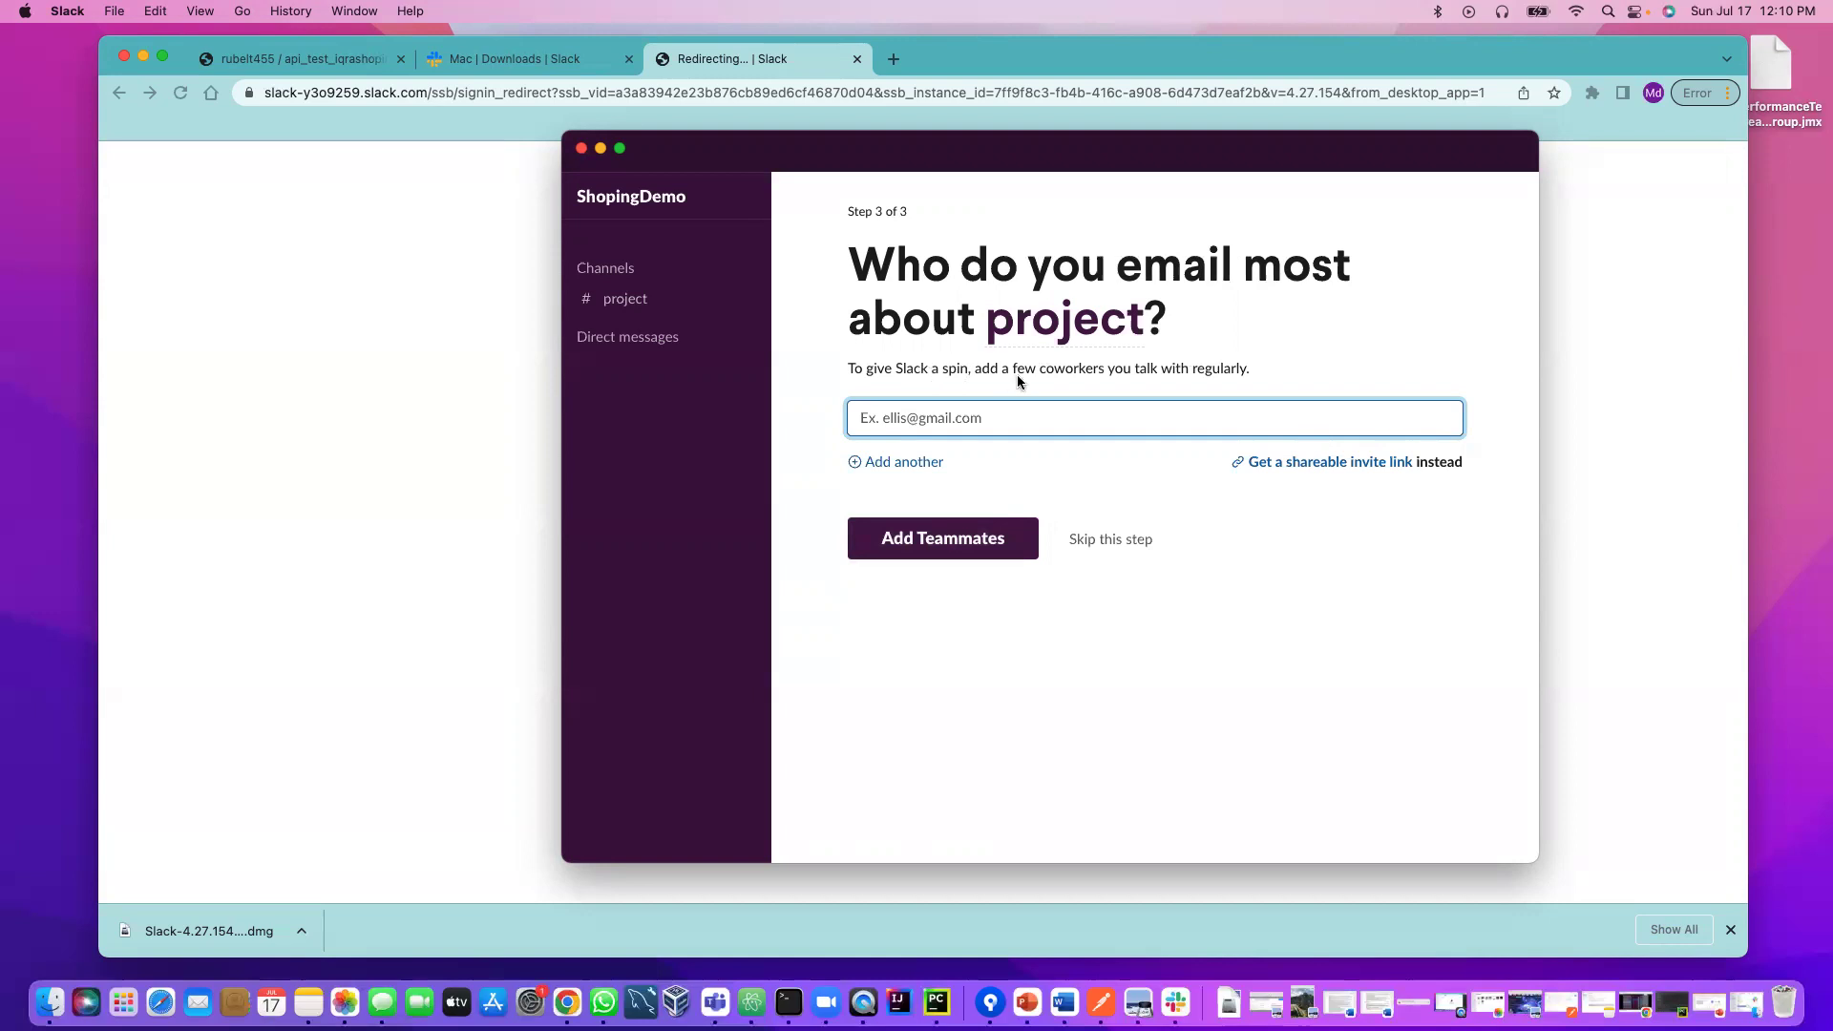
click(1110, 539)
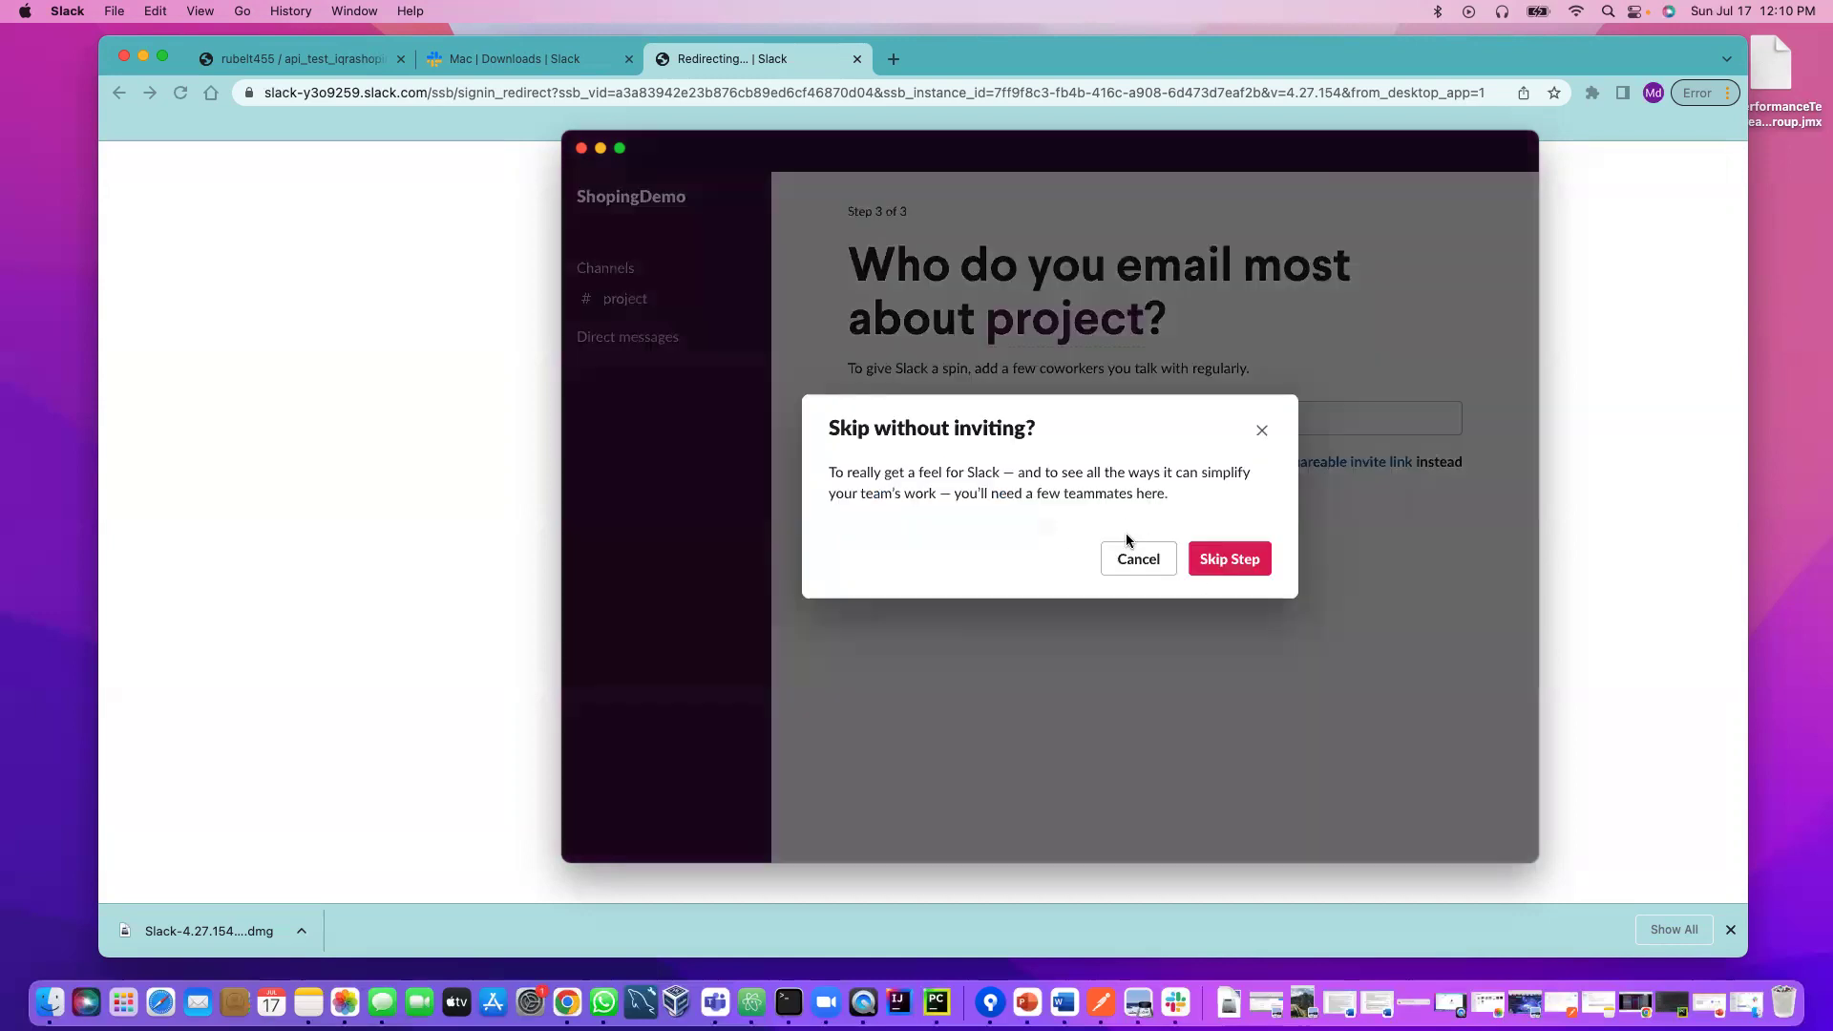
click(1232, 560)
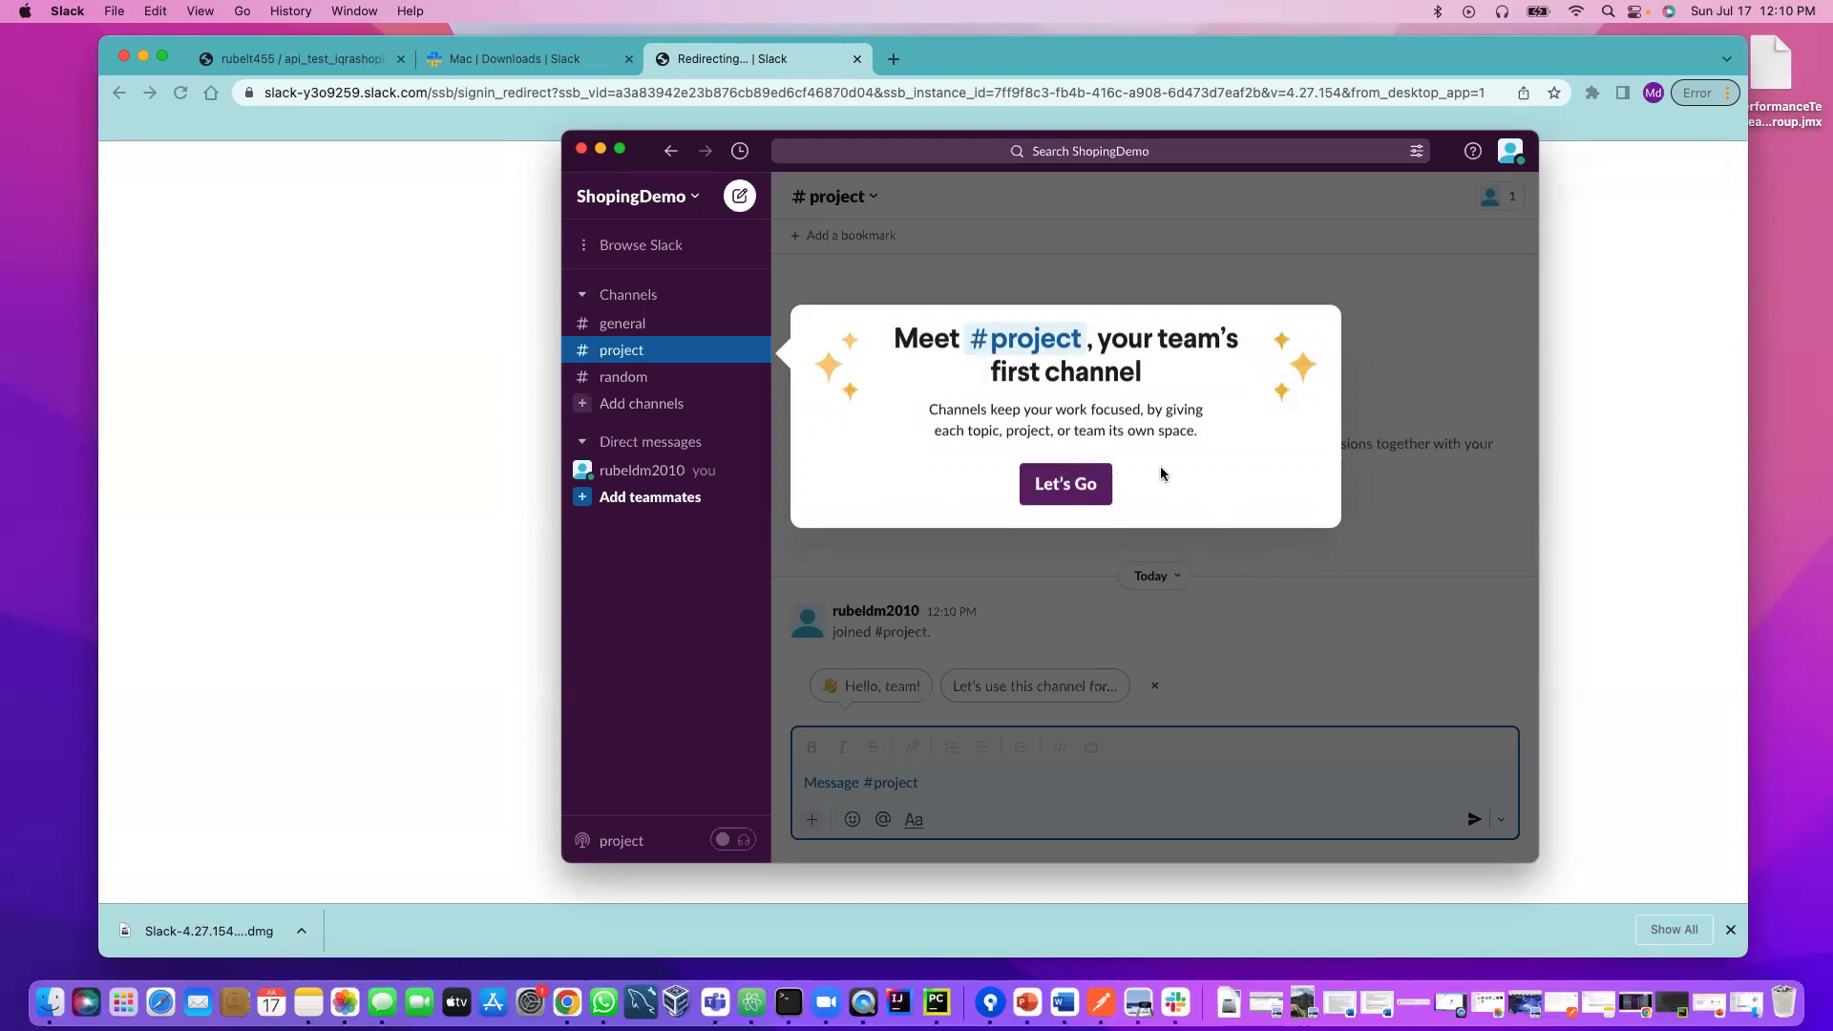
- Dismiss the #project welcome card and close the ShopingDemo workspace menu
click(1088, 484)
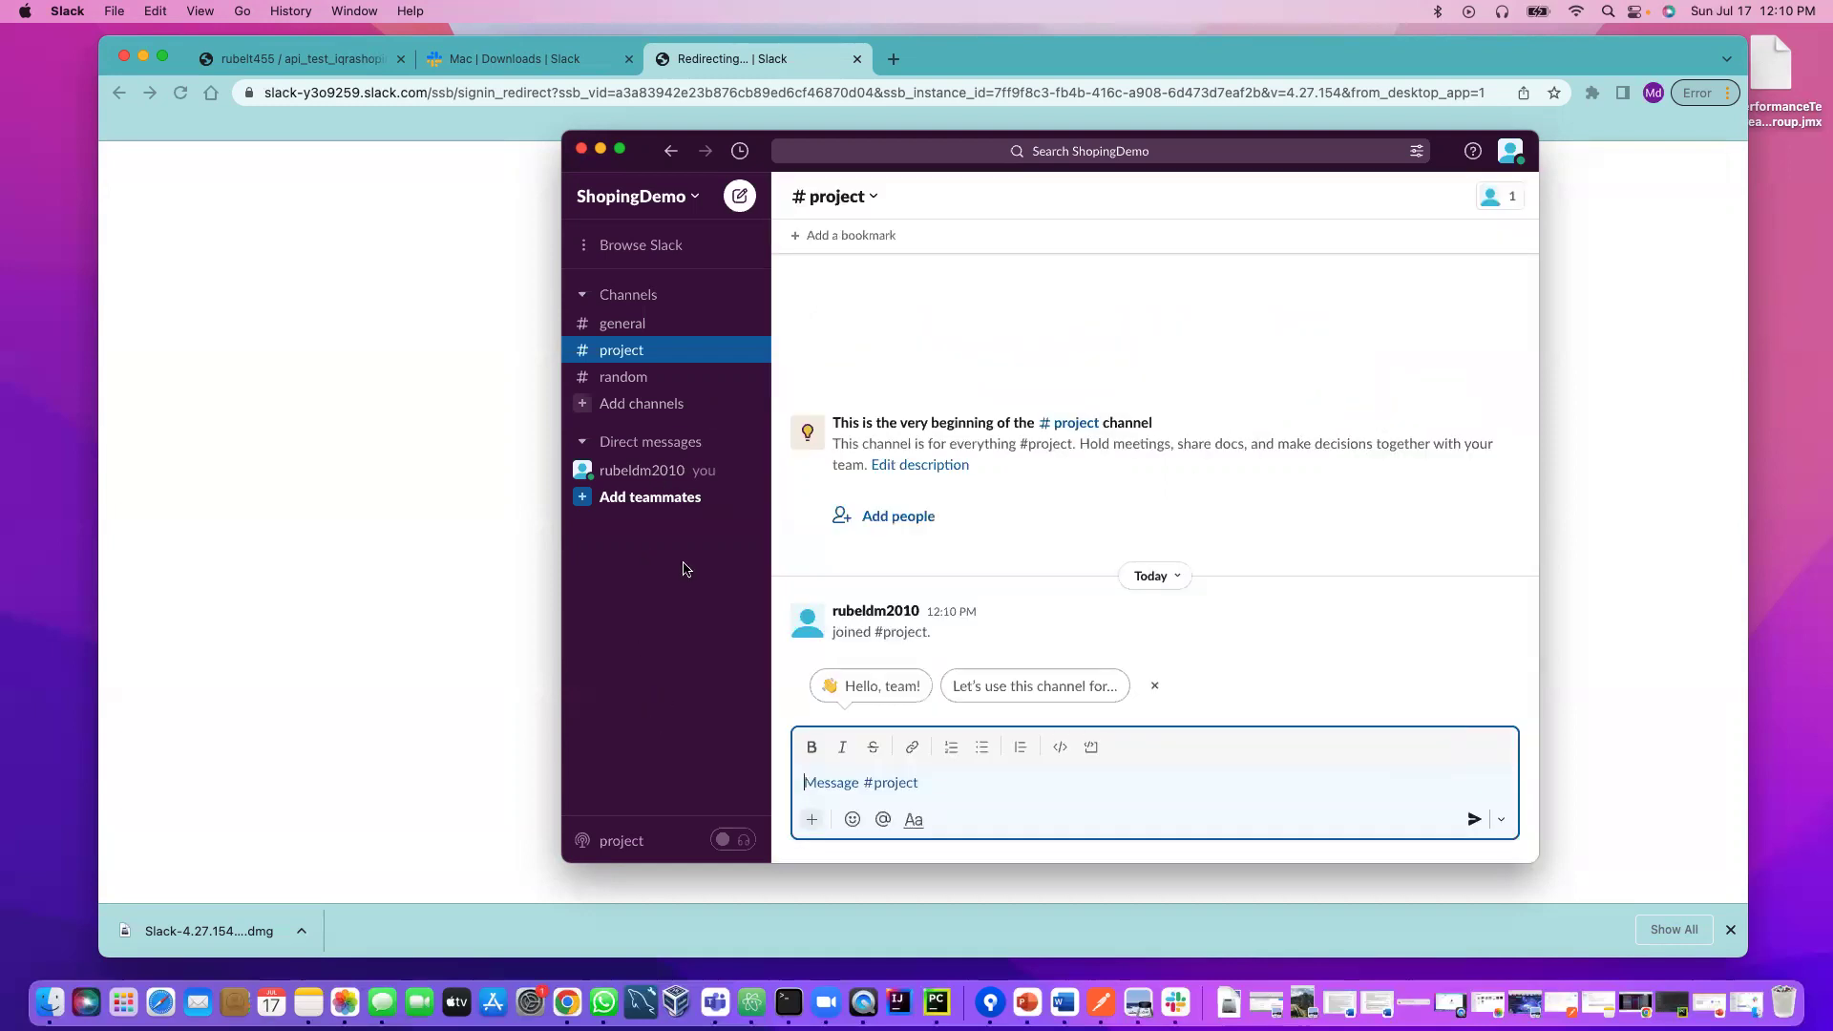
click(697, 199)
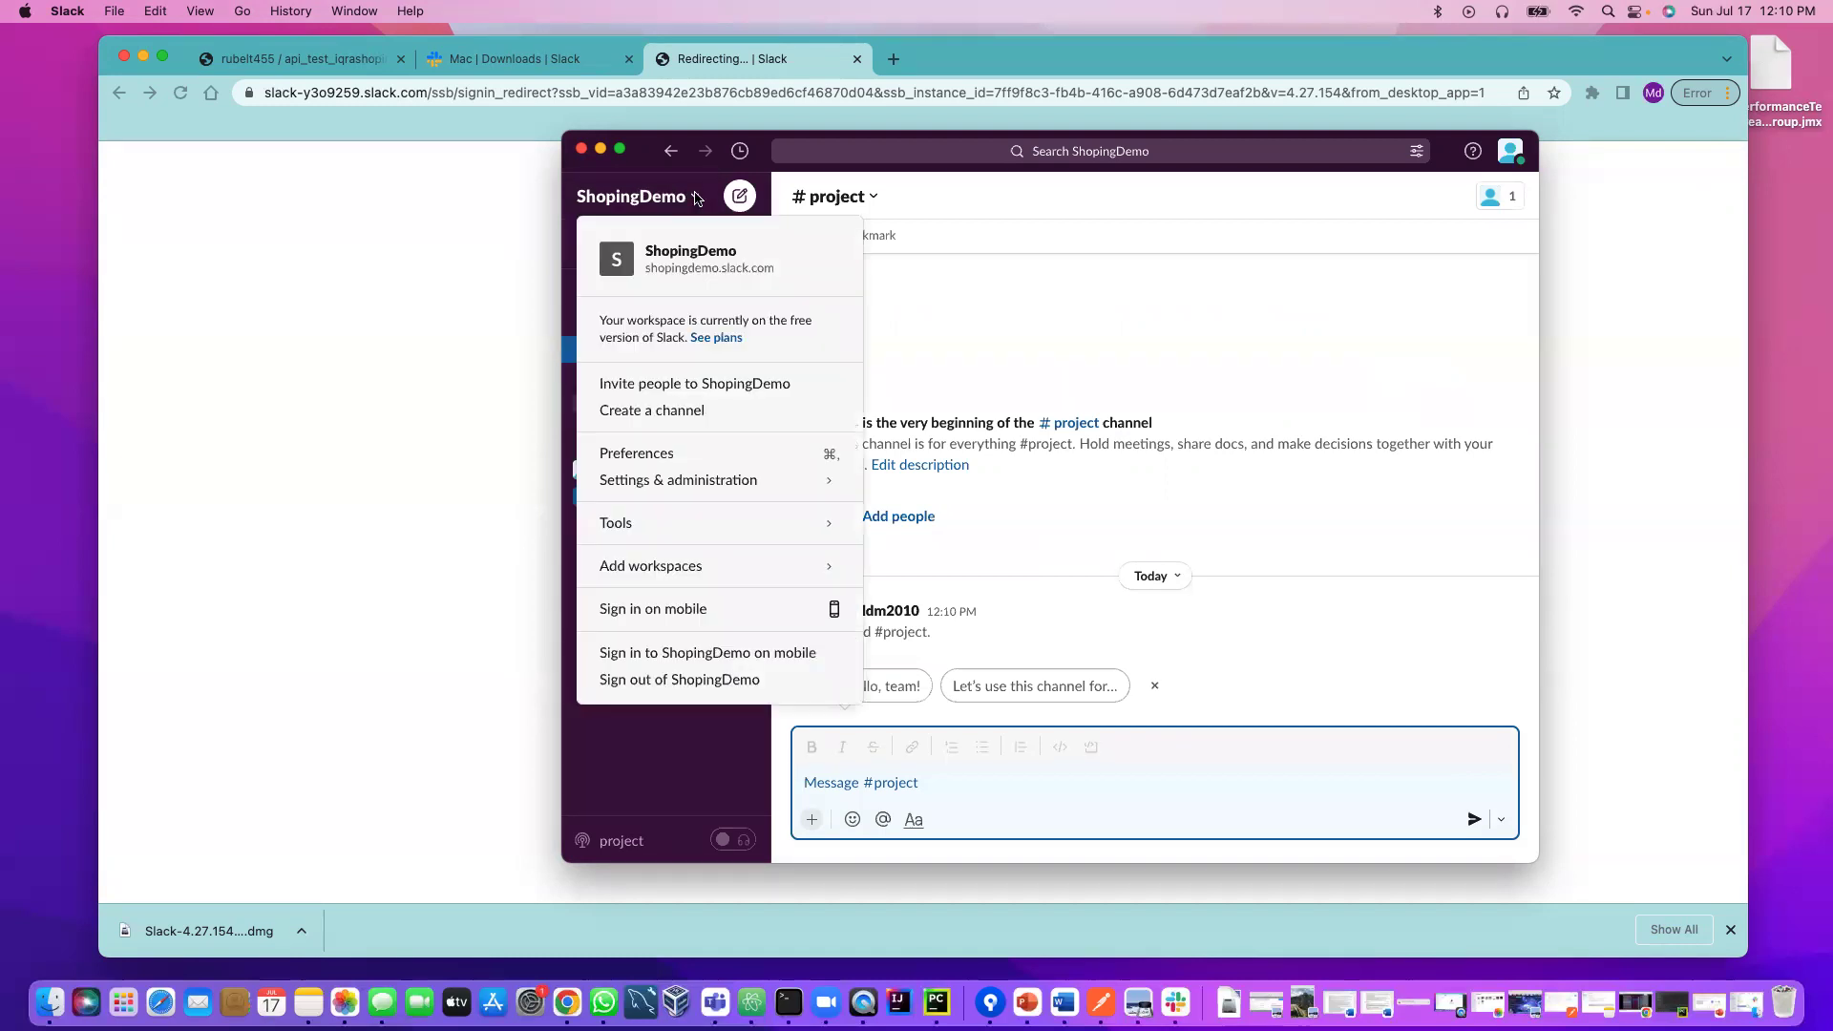
click(698, 199)
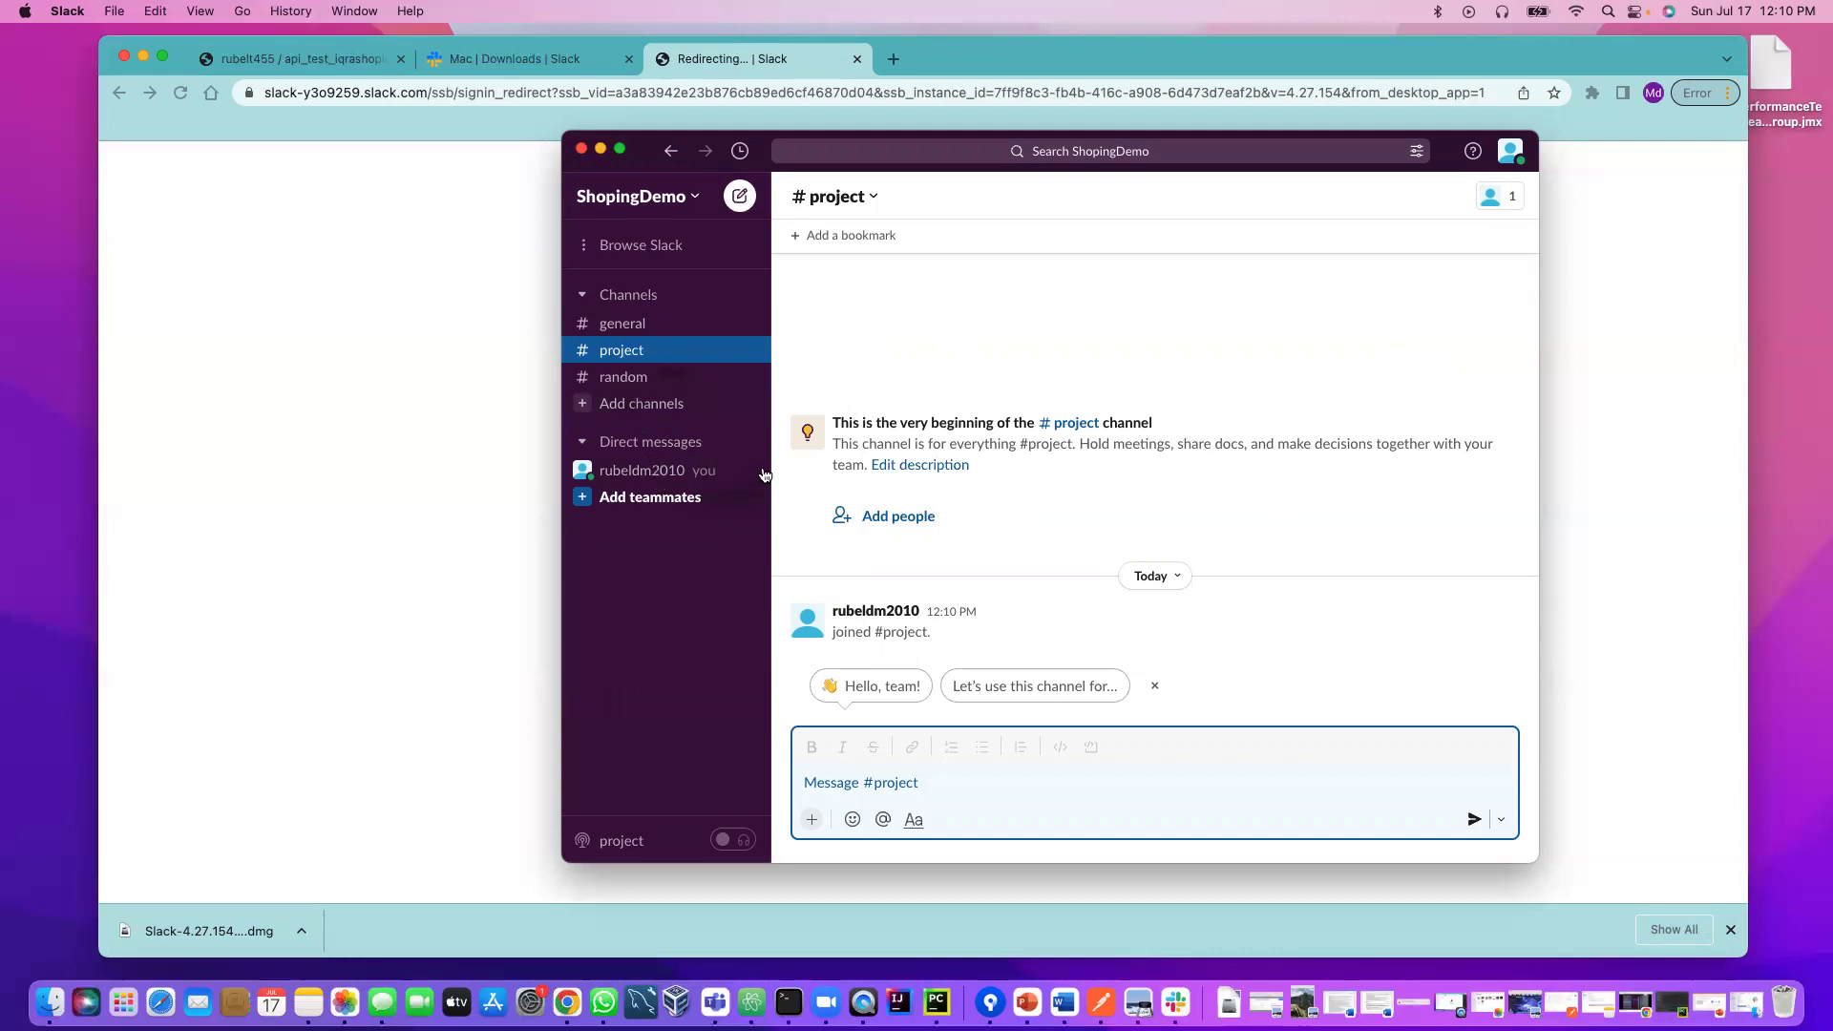
click(619, 407)
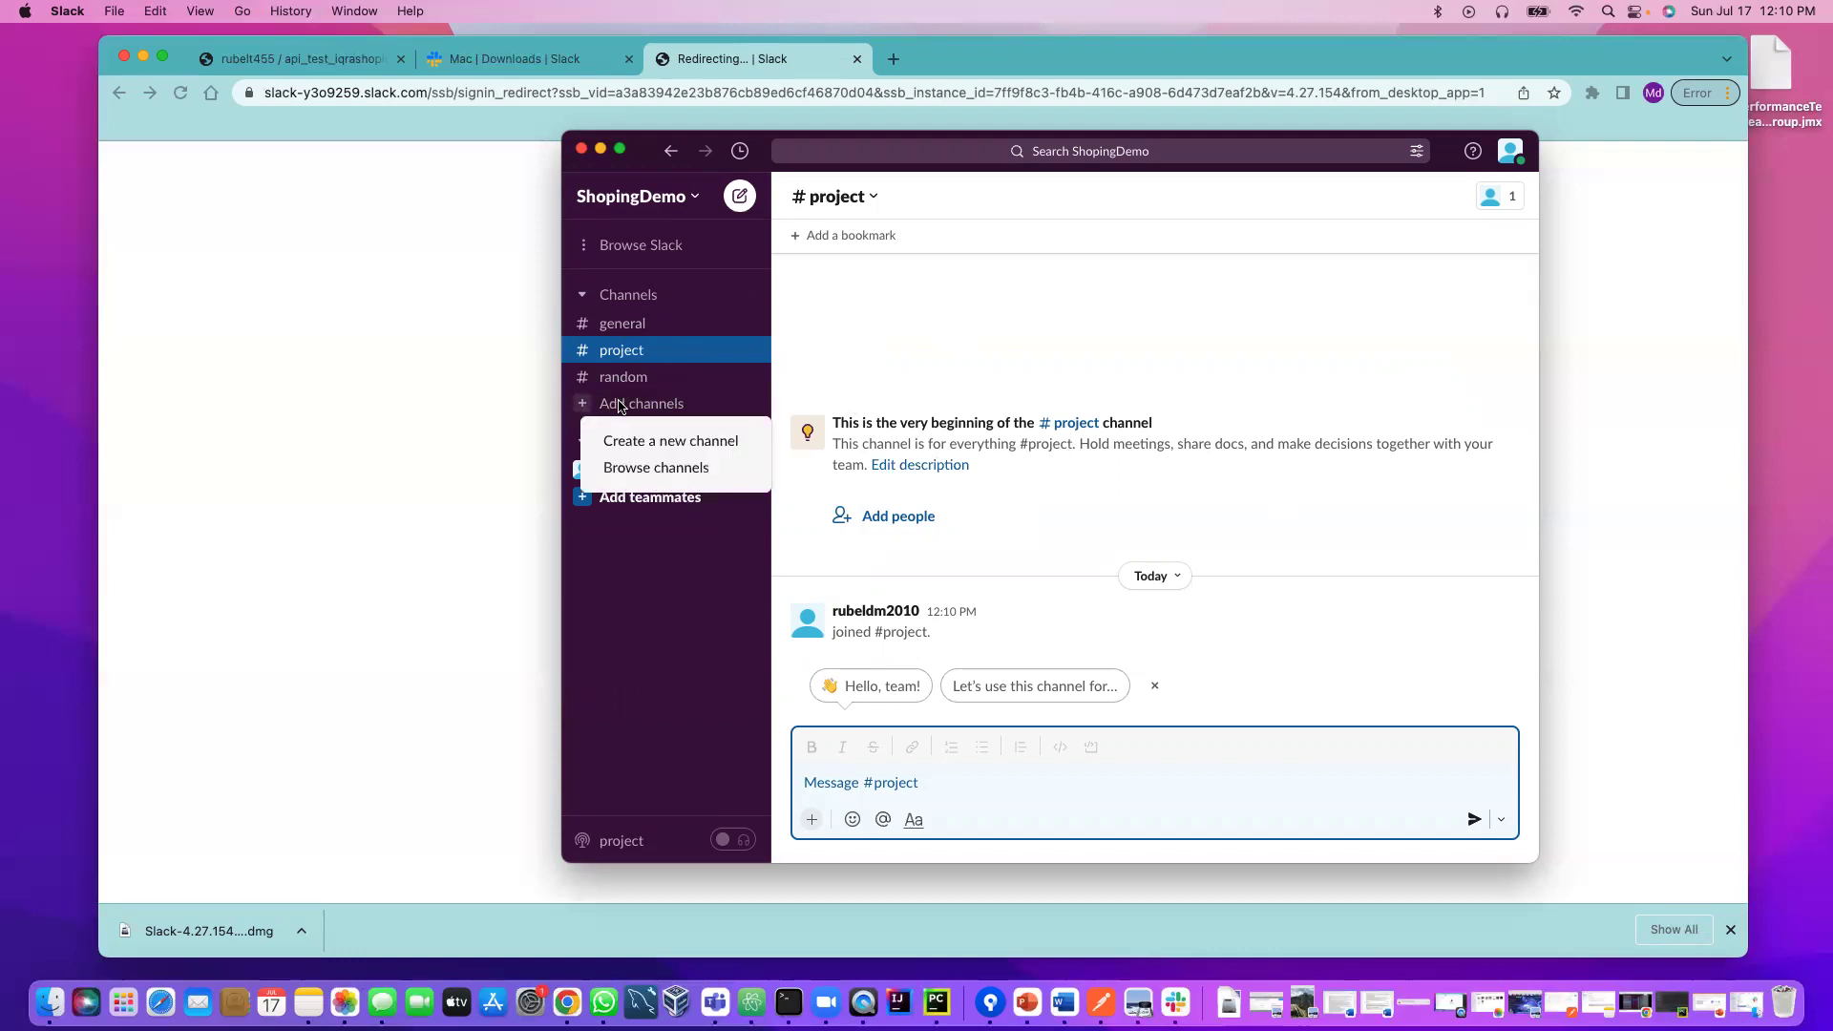
- Create a channel named pipeline, skipping adding people to it
click(657, 445)
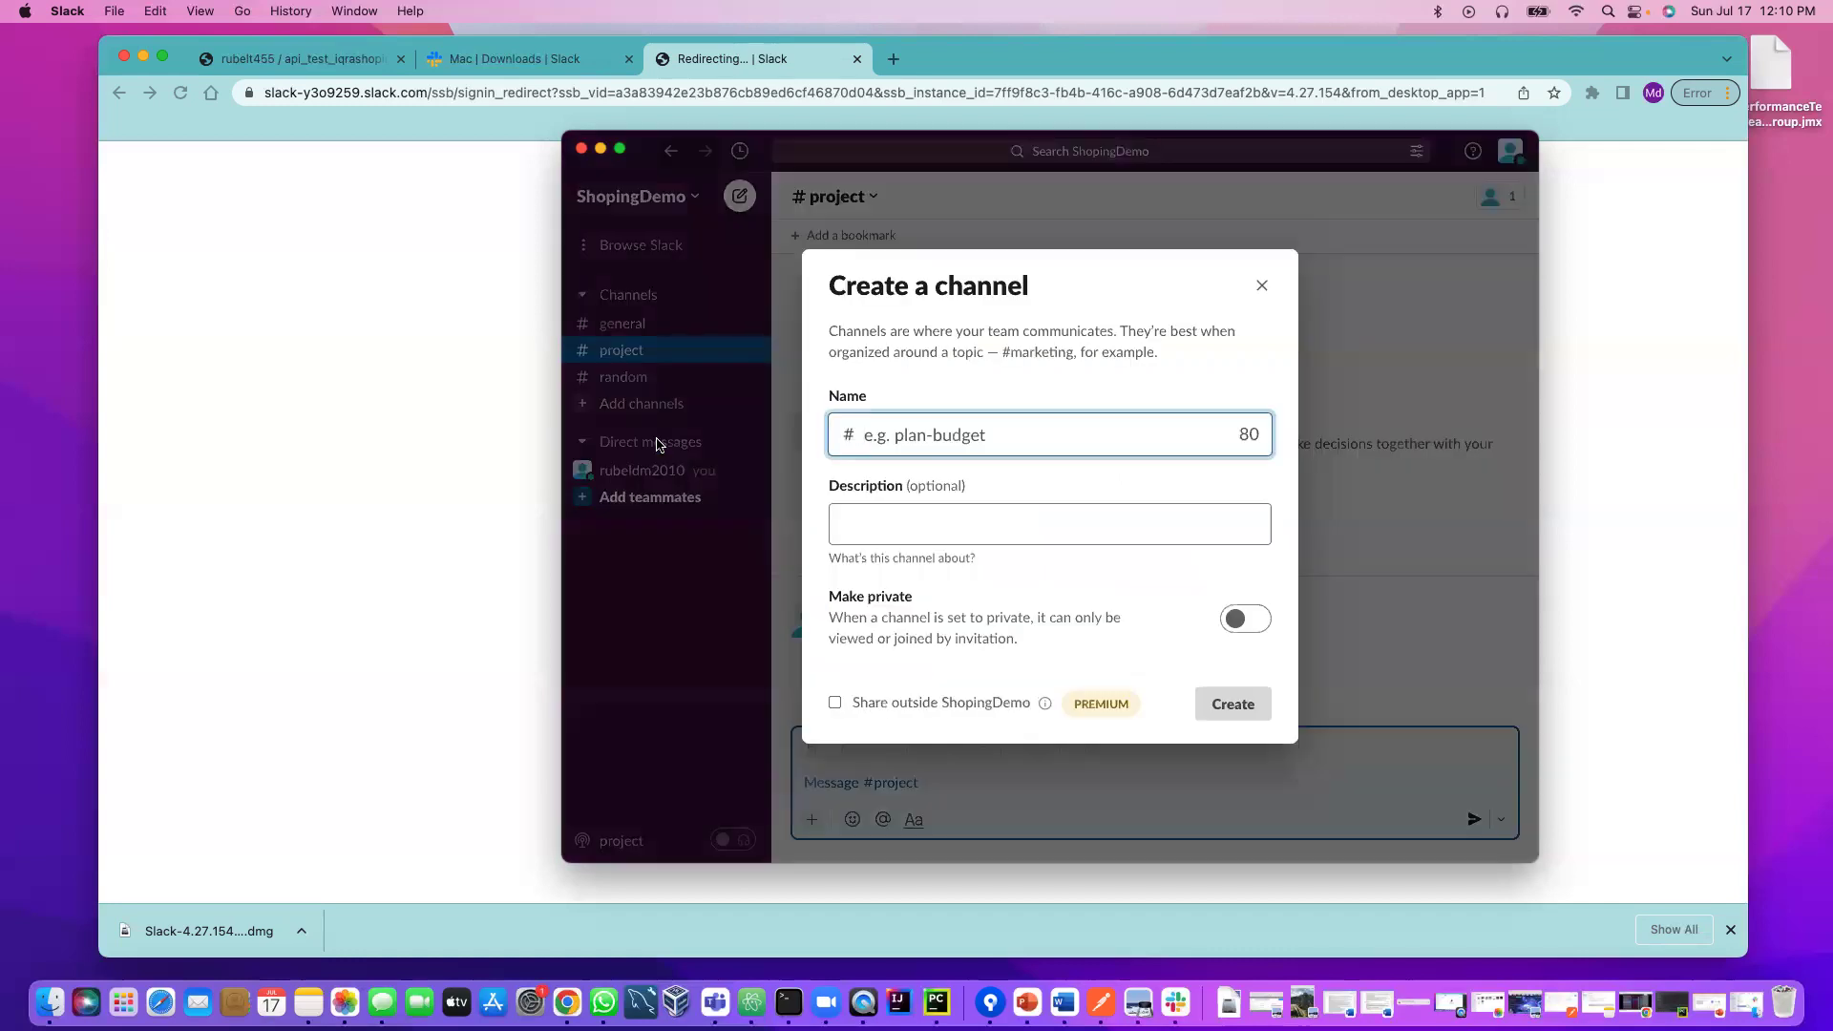
click(909, 436)
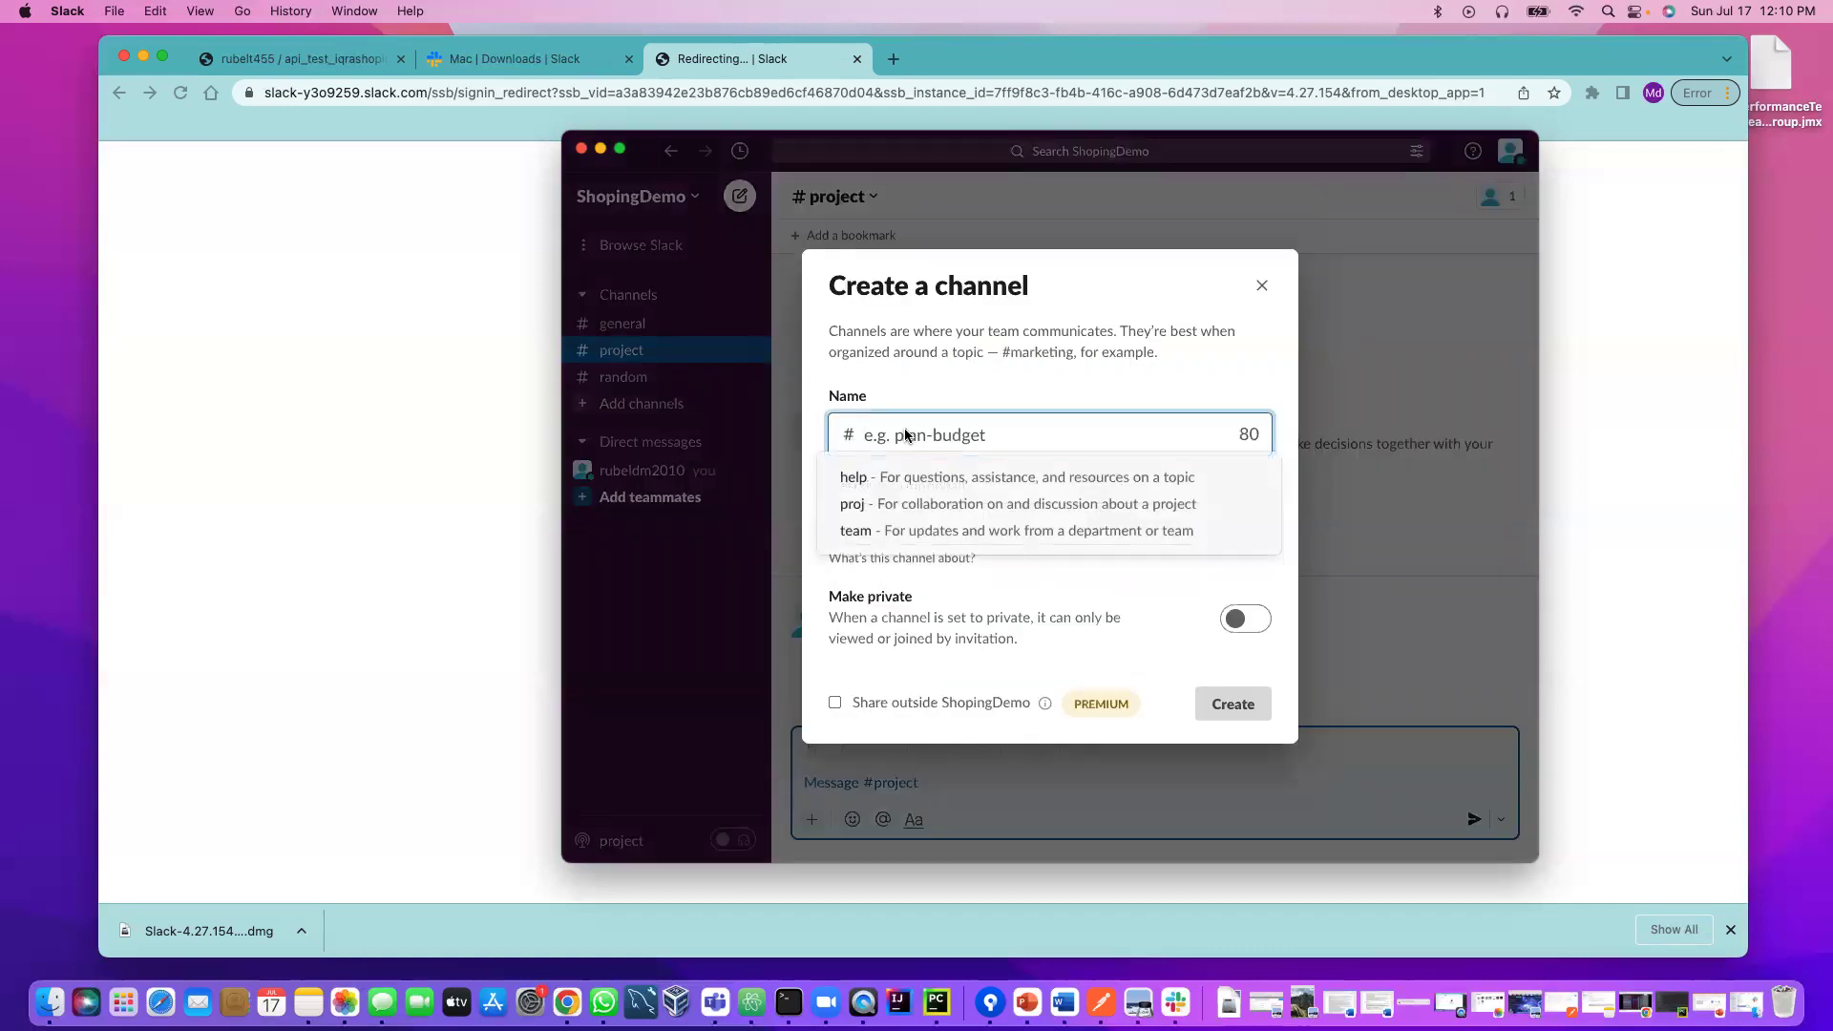
text(p)
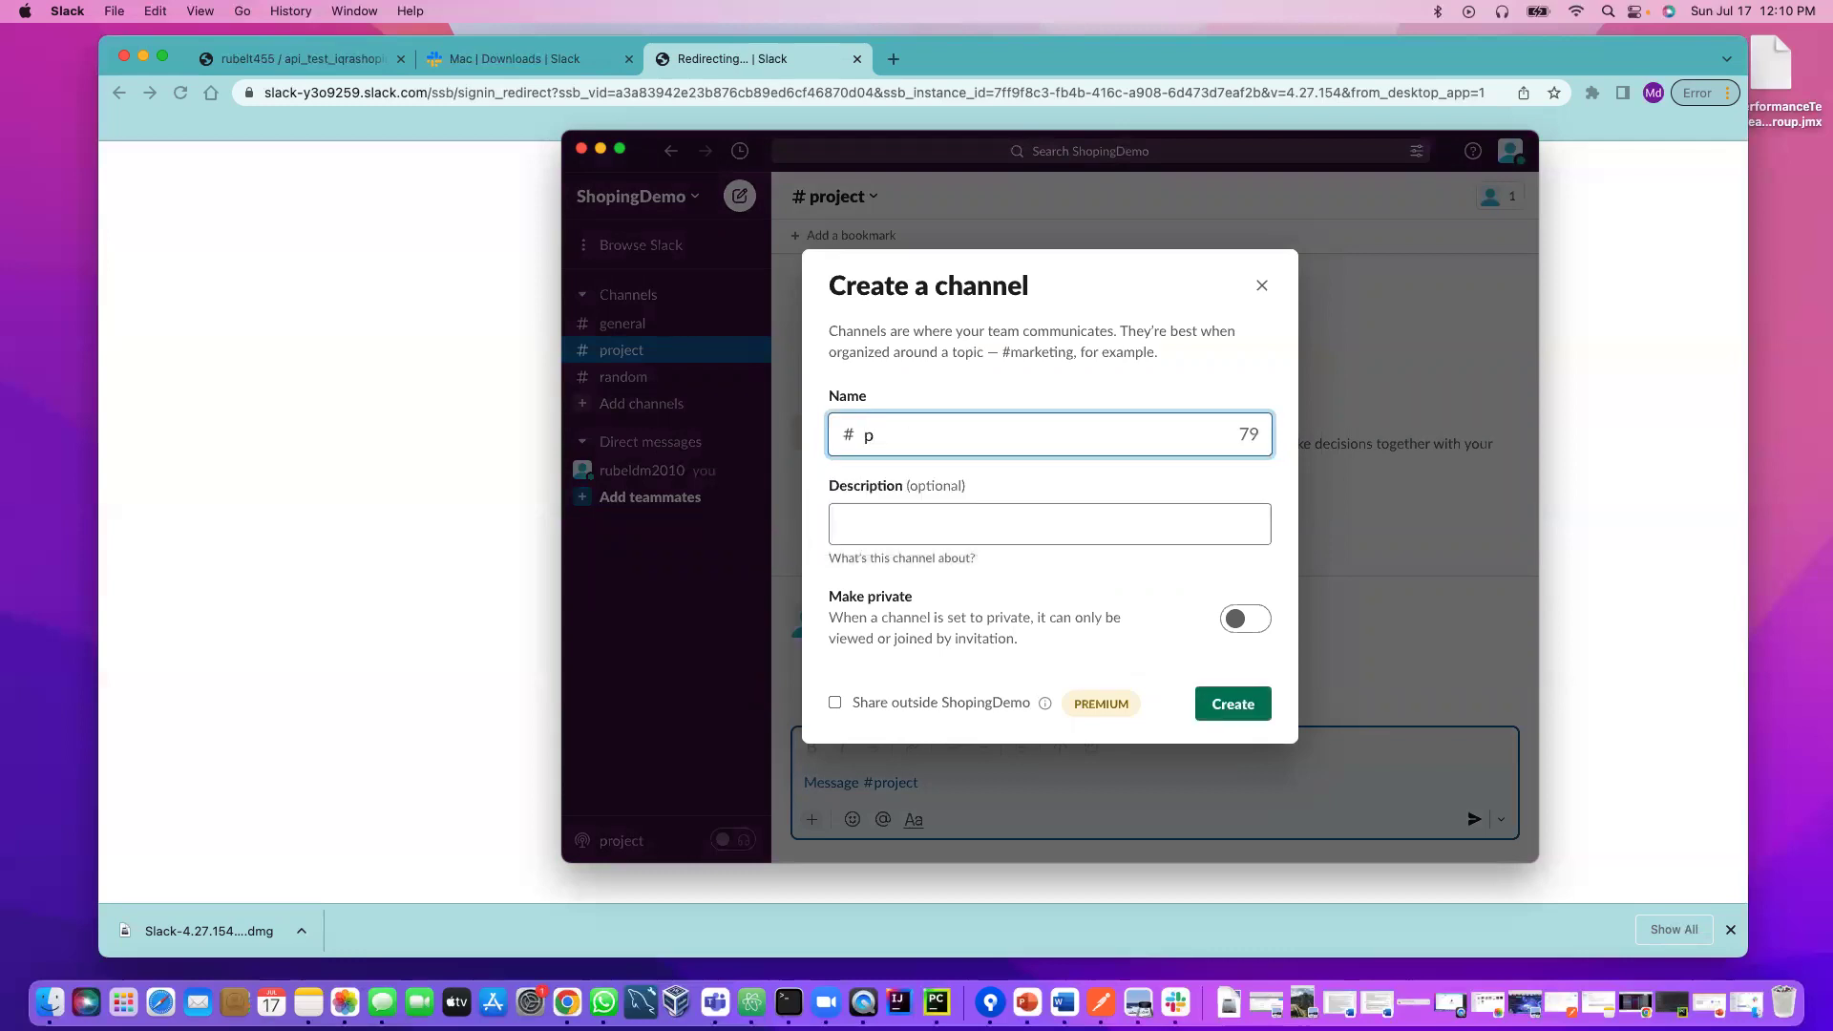
text(ip)
key(BackSpace)
key(BackSpace)
key(BackSpace)
text(pipelin)
click(1237, 707)
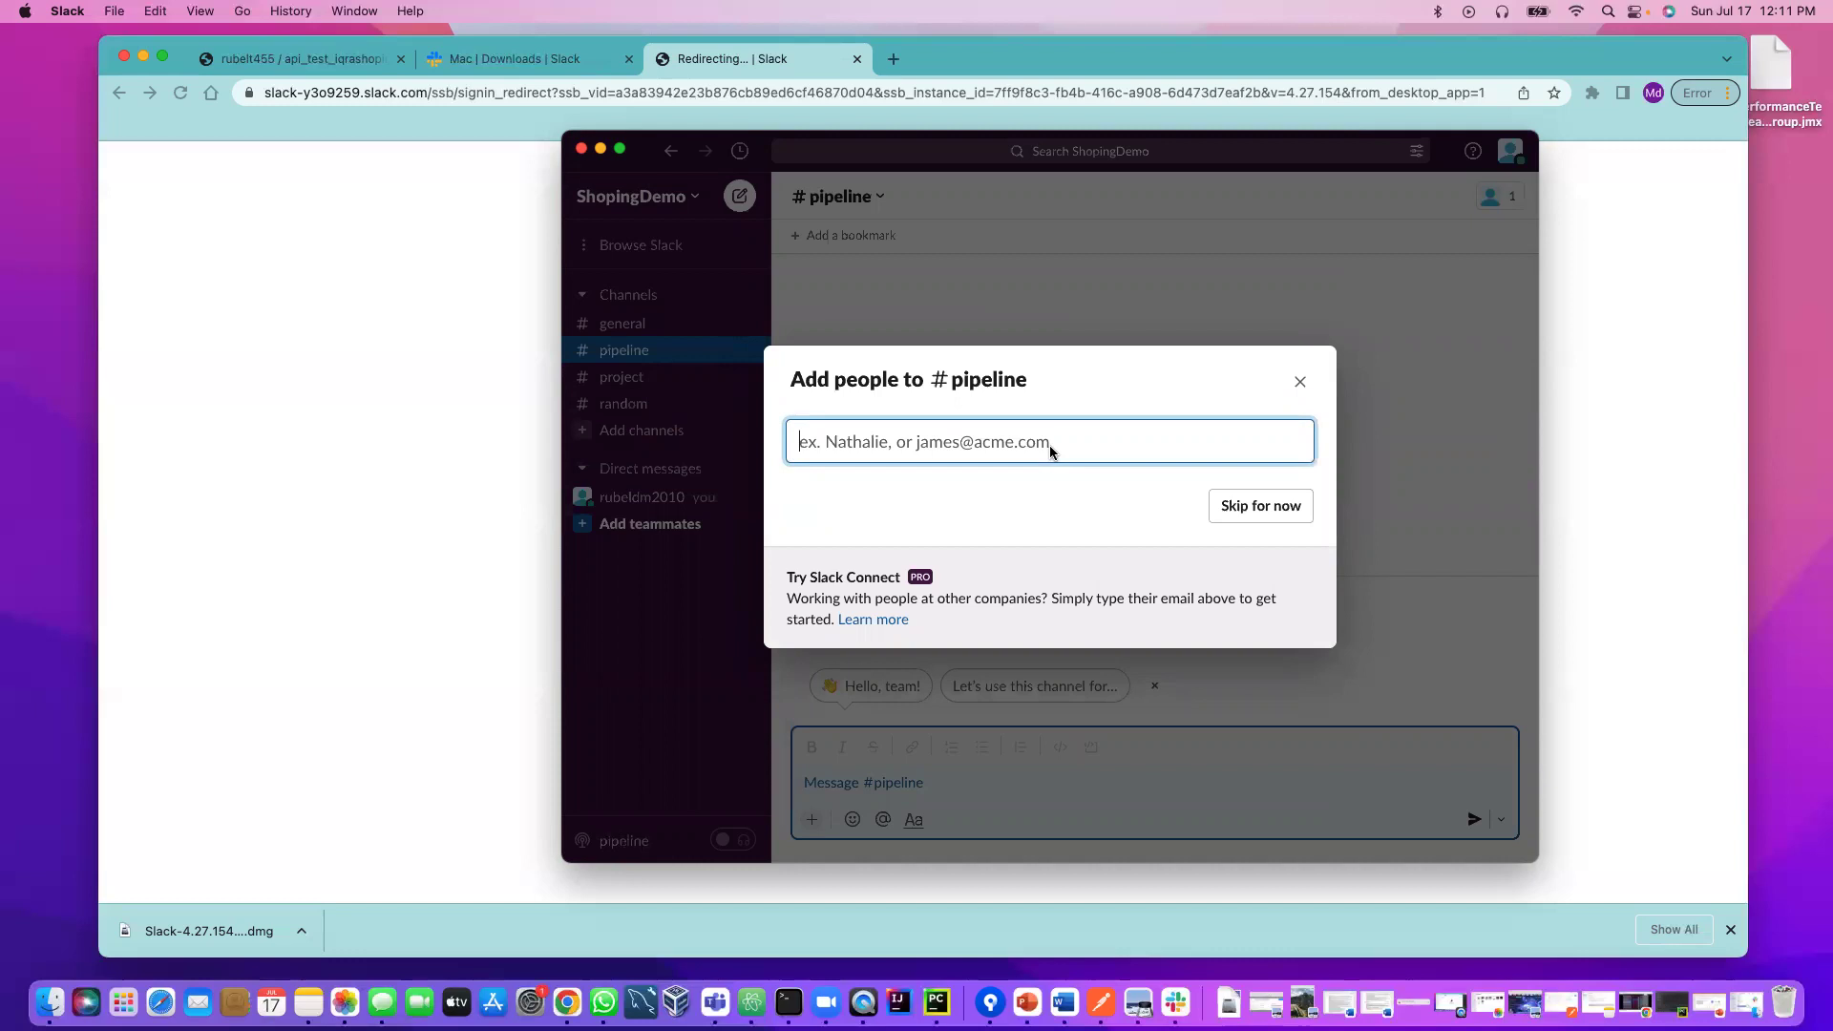
click(1285, 507)
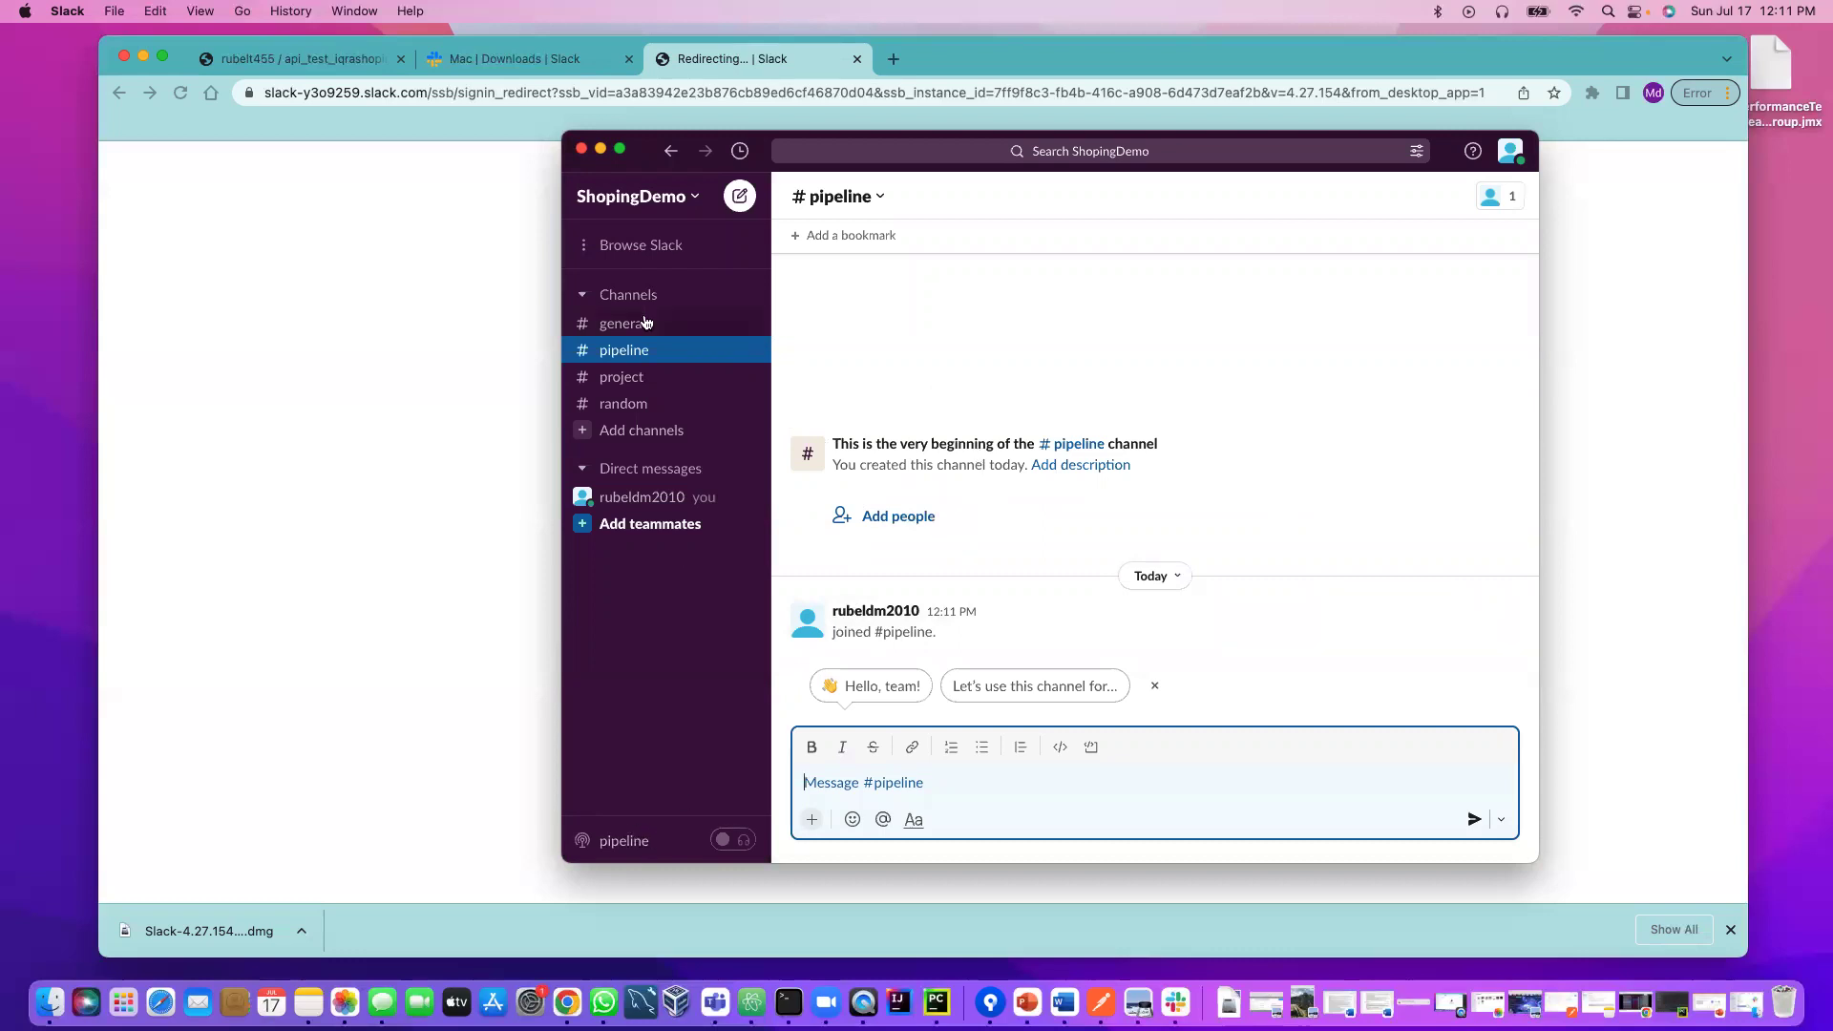
- Copy the workspace name shopingdemo, move Slack aside, and switch to the Bitbucket tab
click(687, 199)
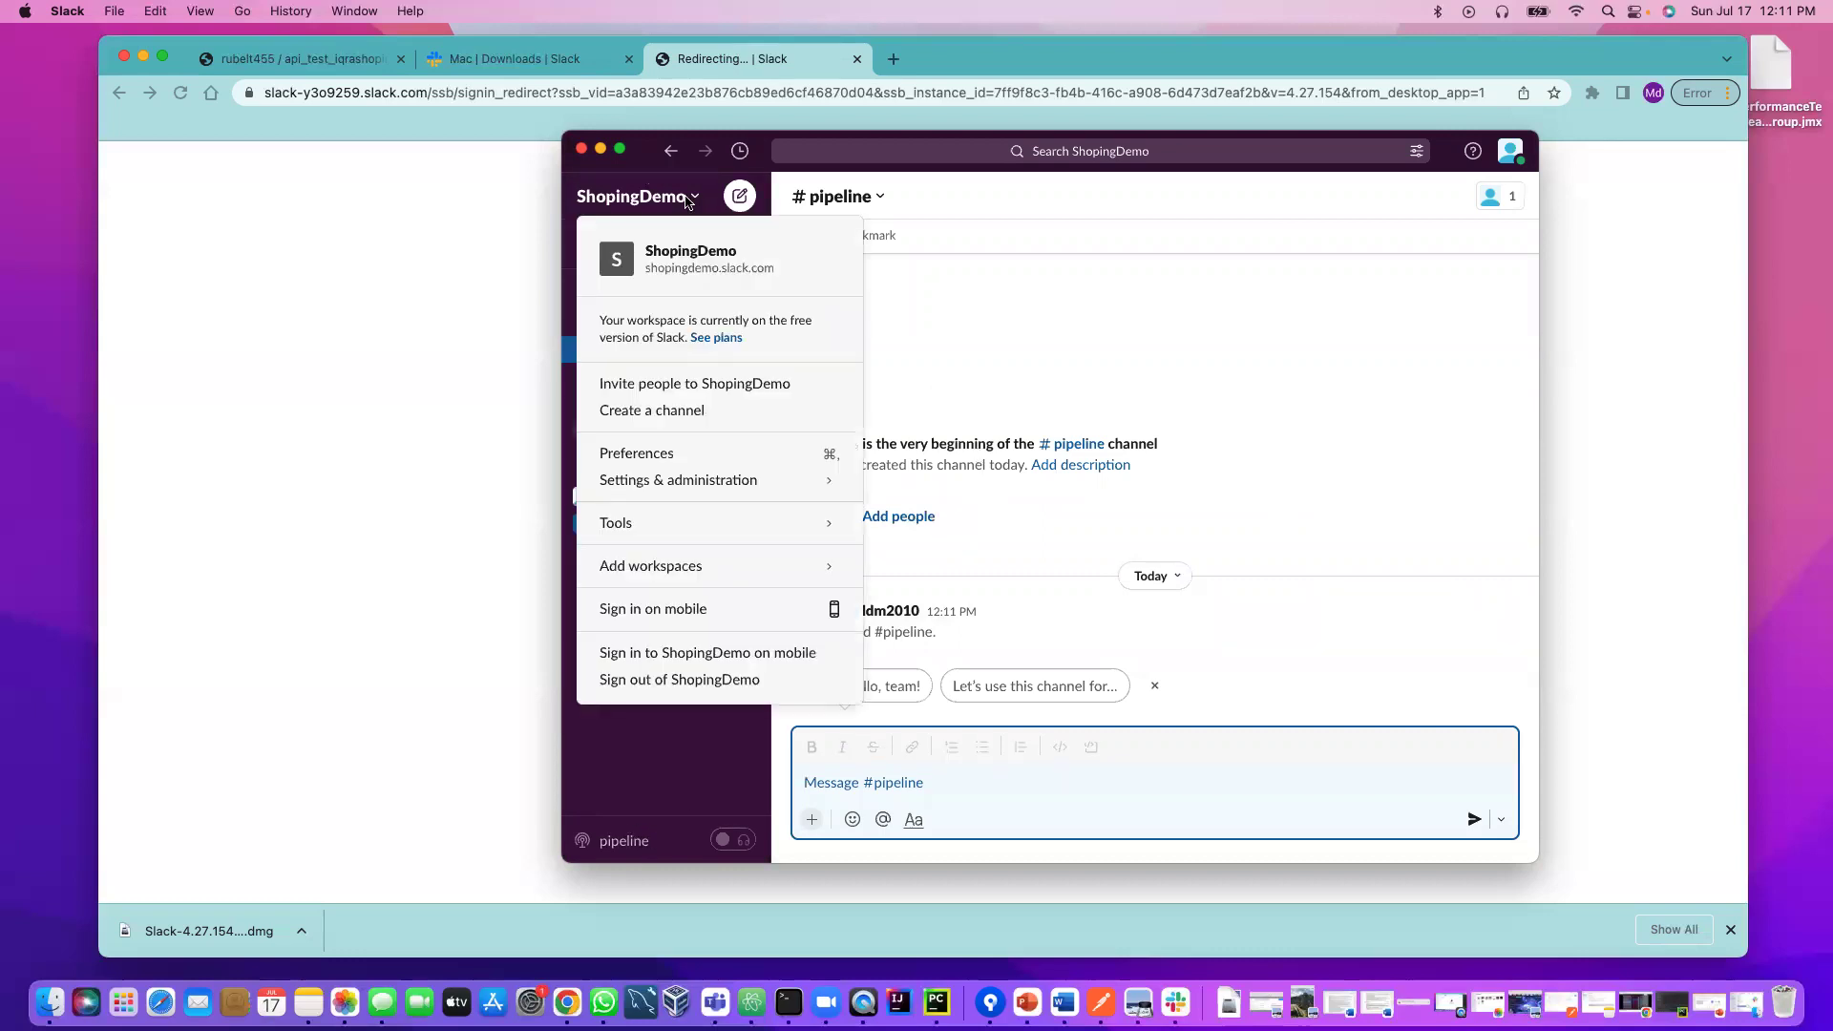
right_click(655, 272)
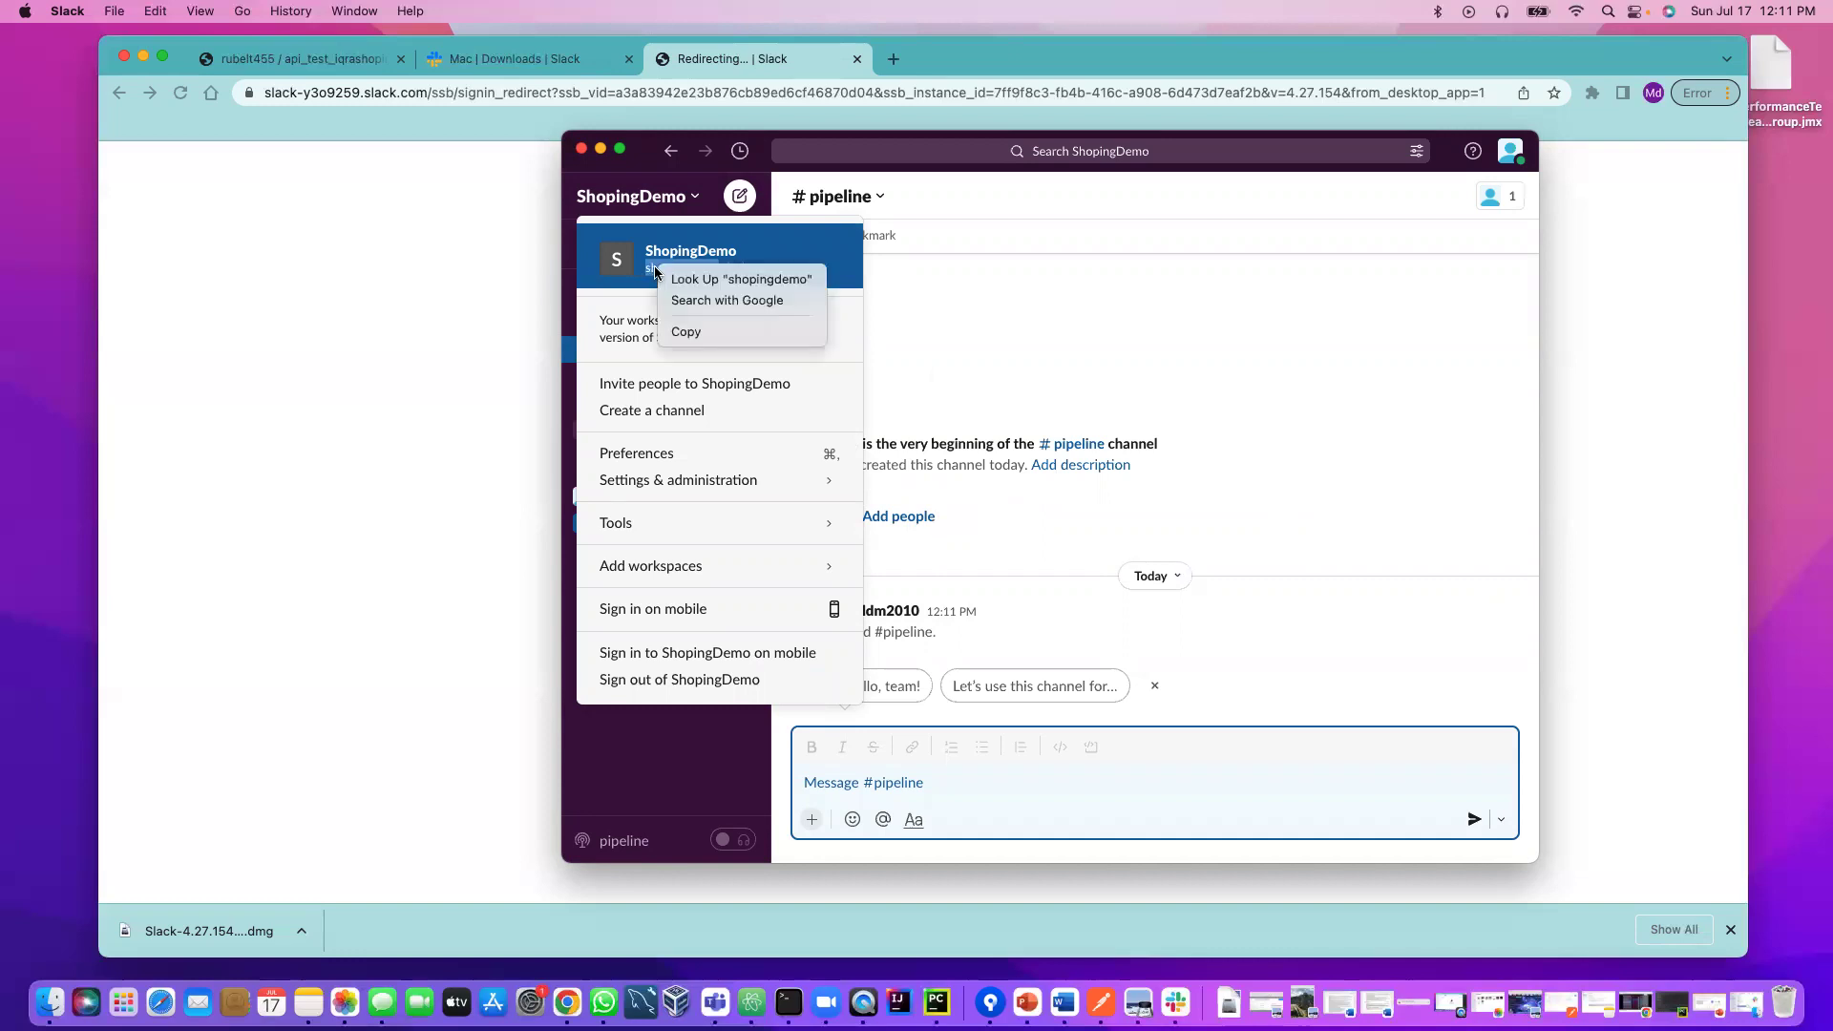
click(683, 330)
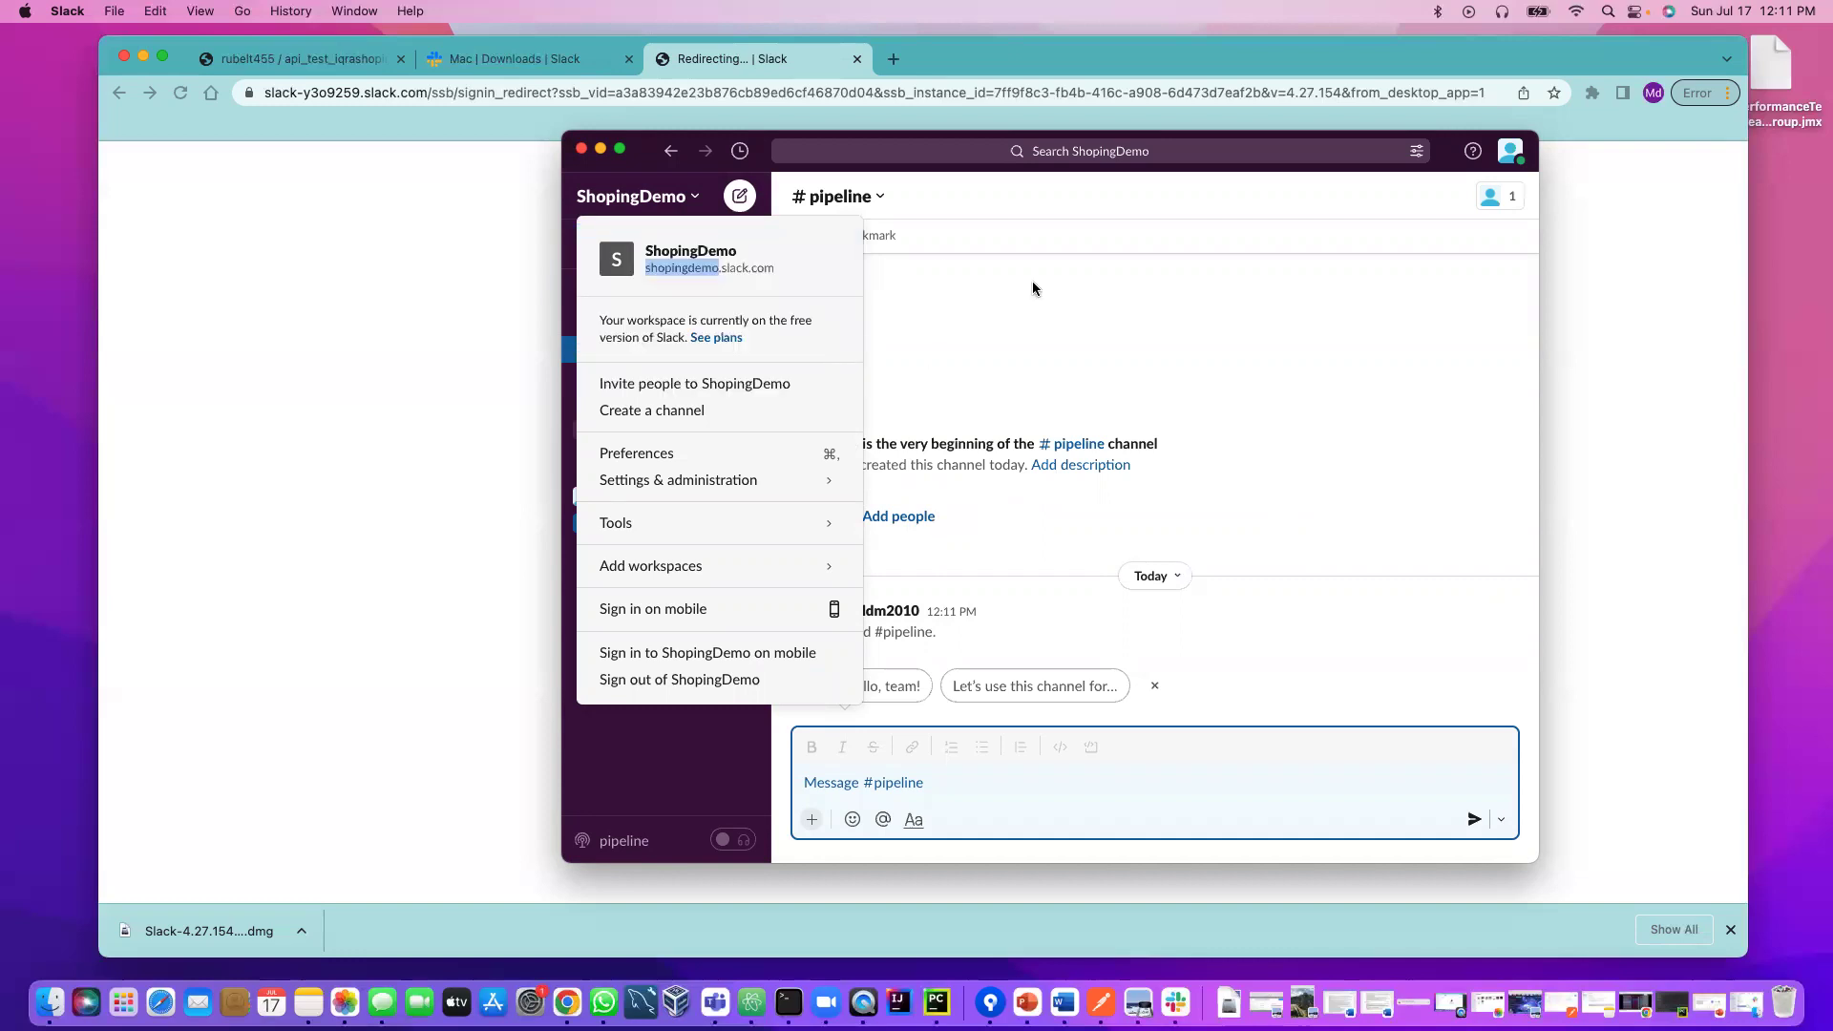
click(693, 781)
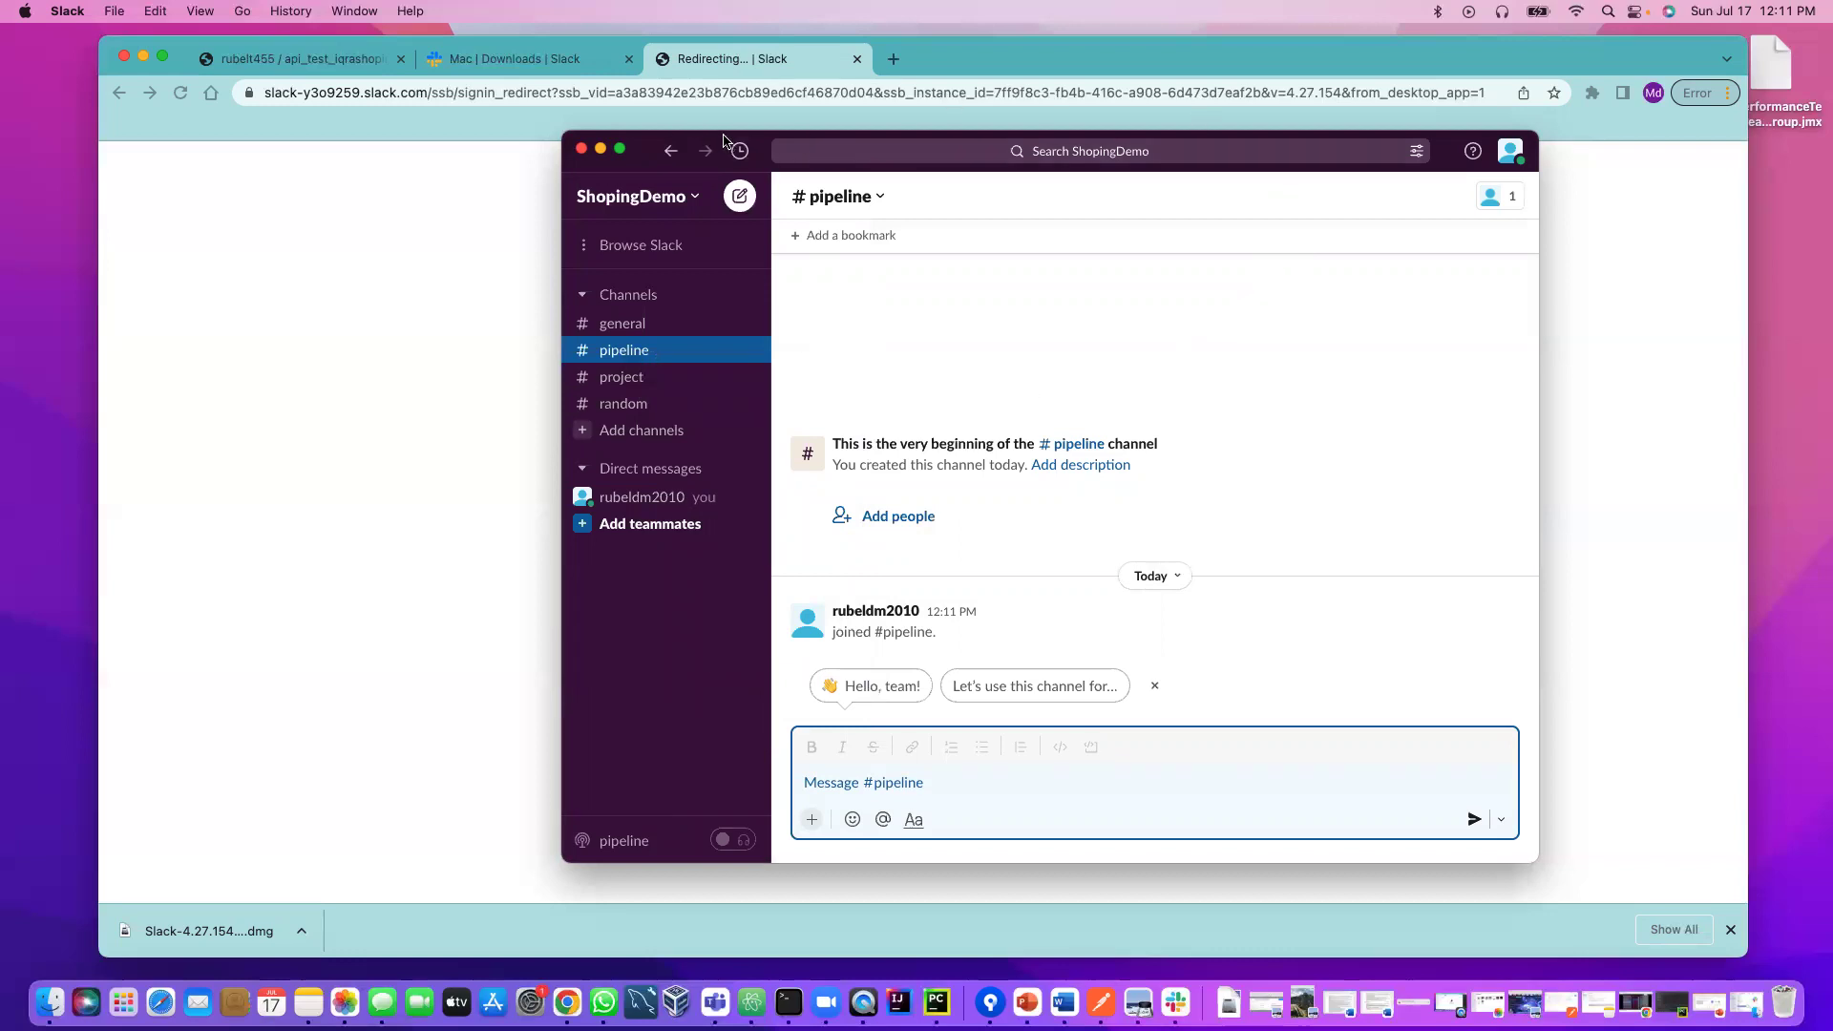
drag(723, 141, 904, 127)
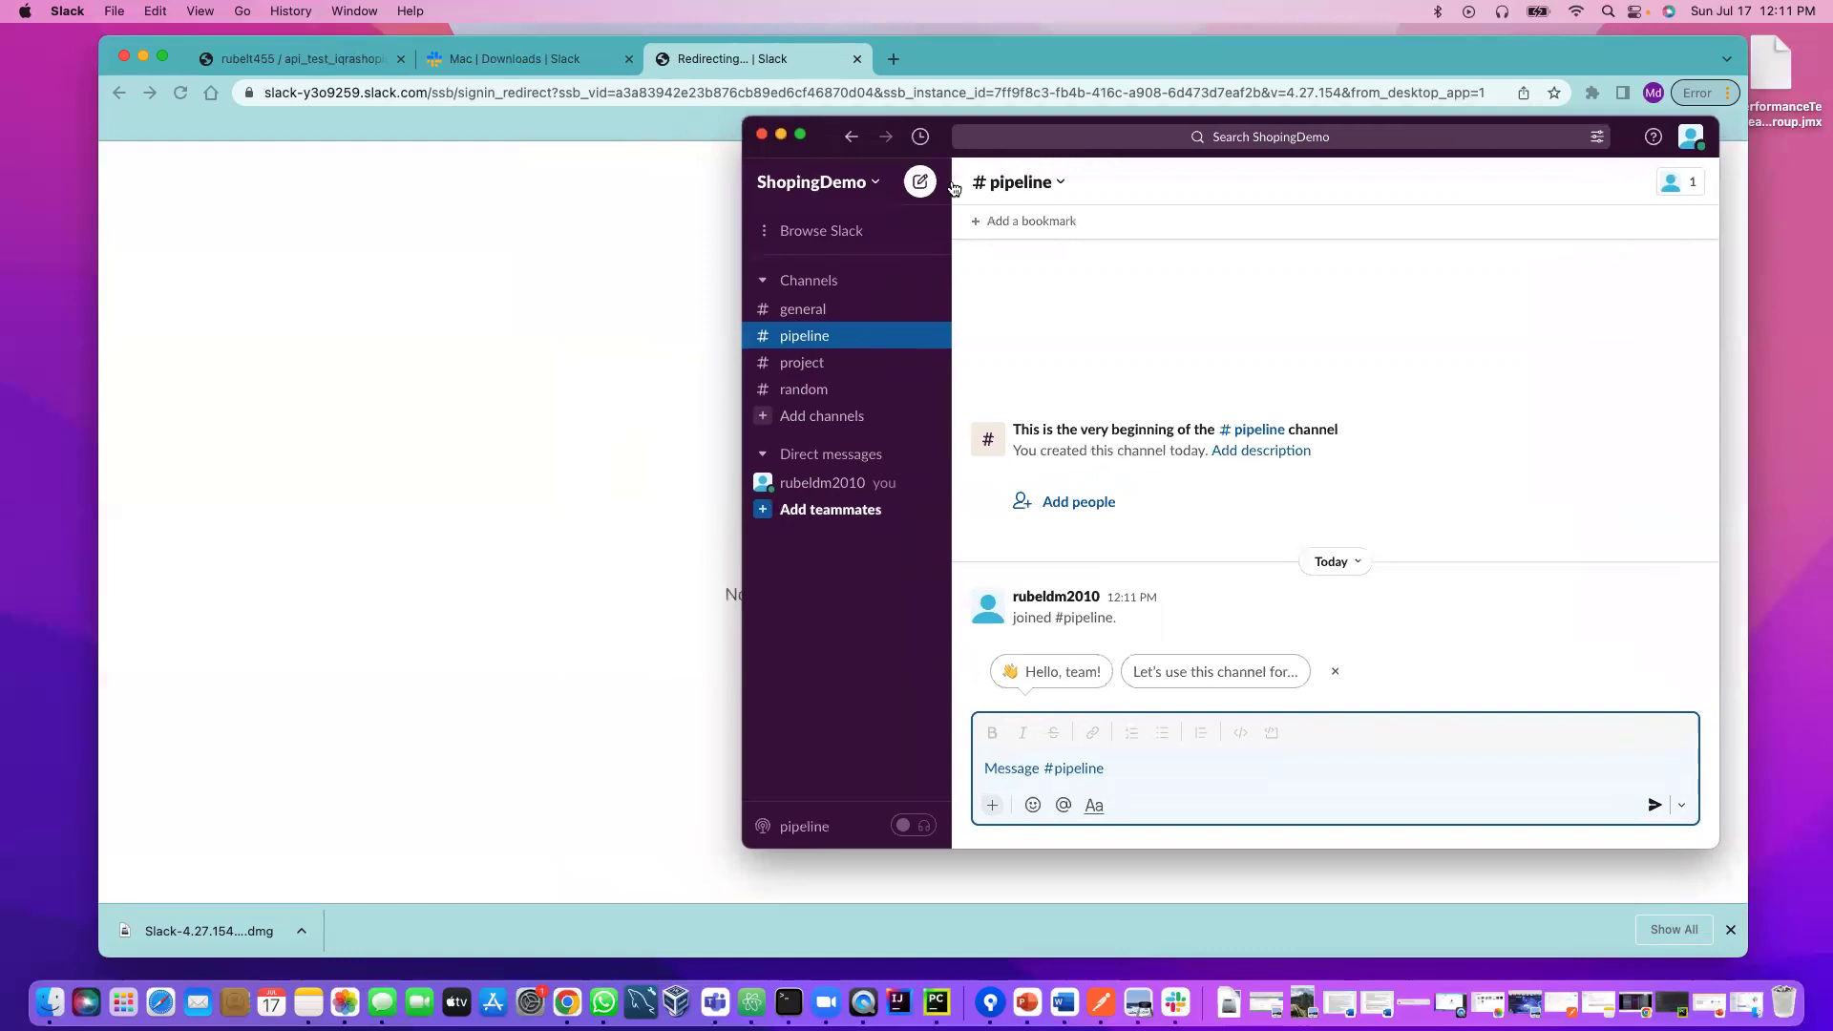
click(336, 63)
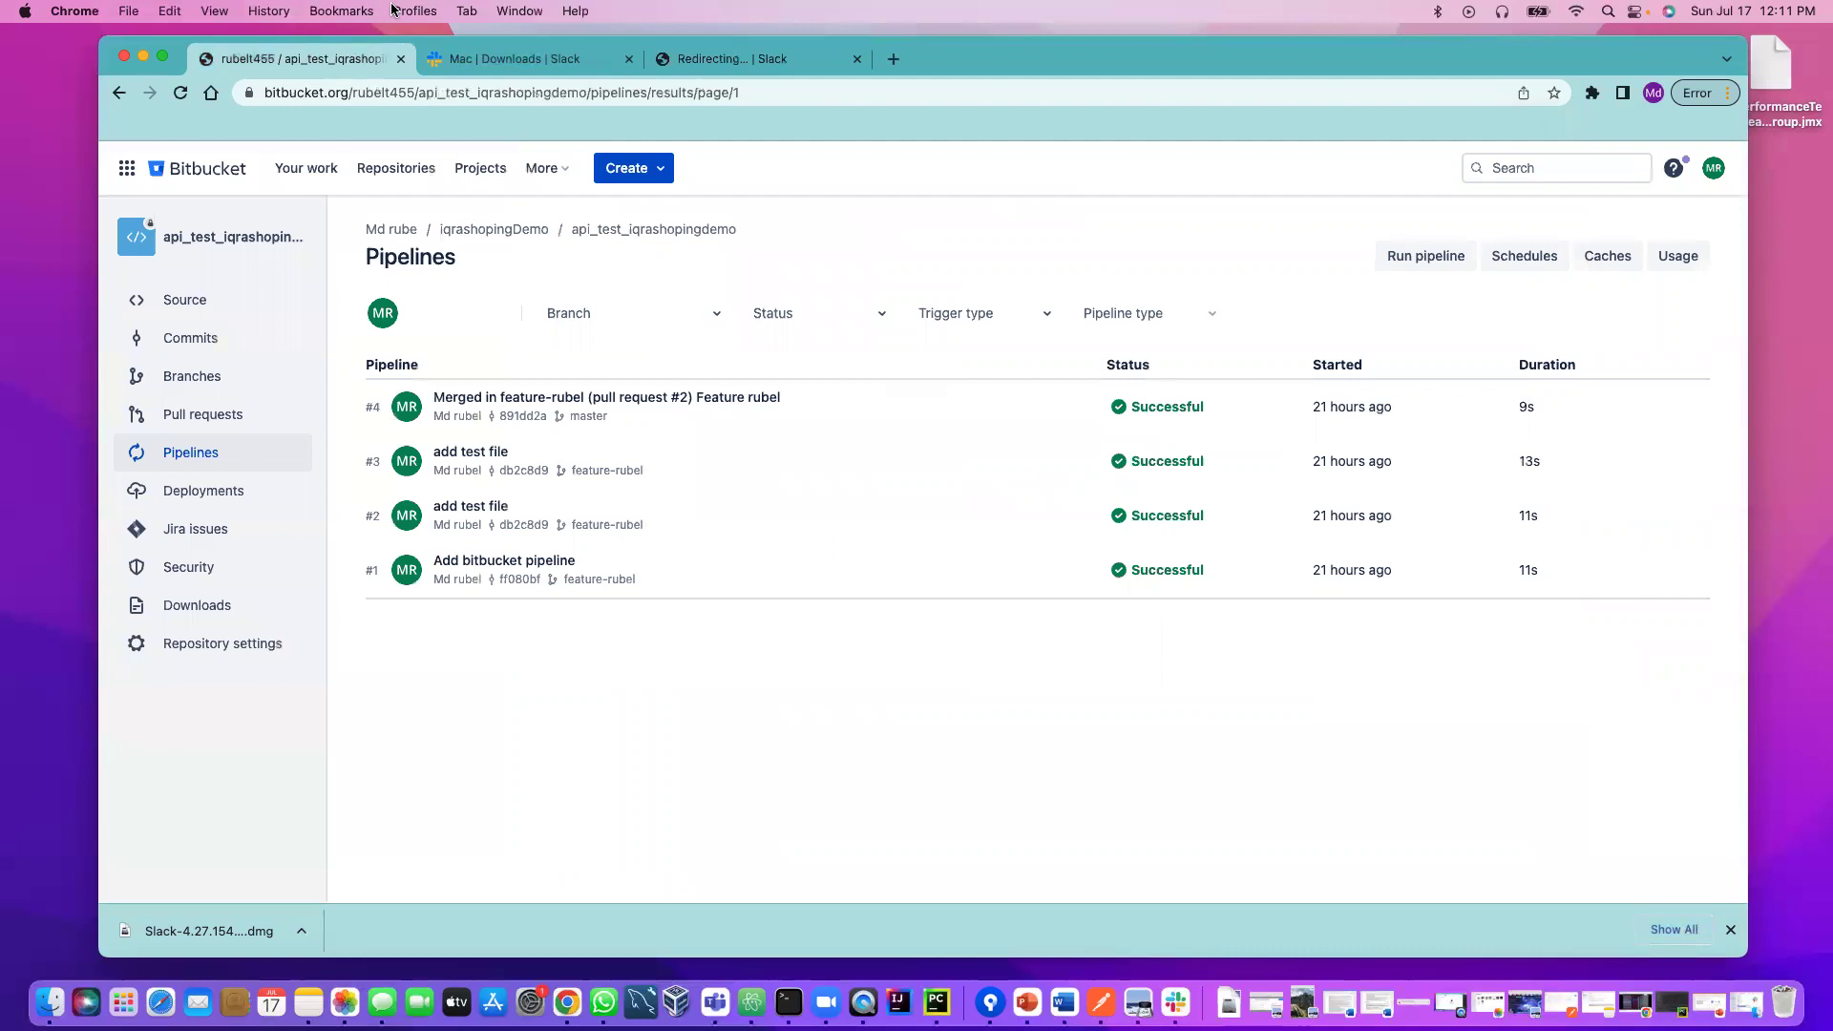
- Open the Slack Settings page under Repository settings for api_test_iqrashopingdemo
click(1731, 931)
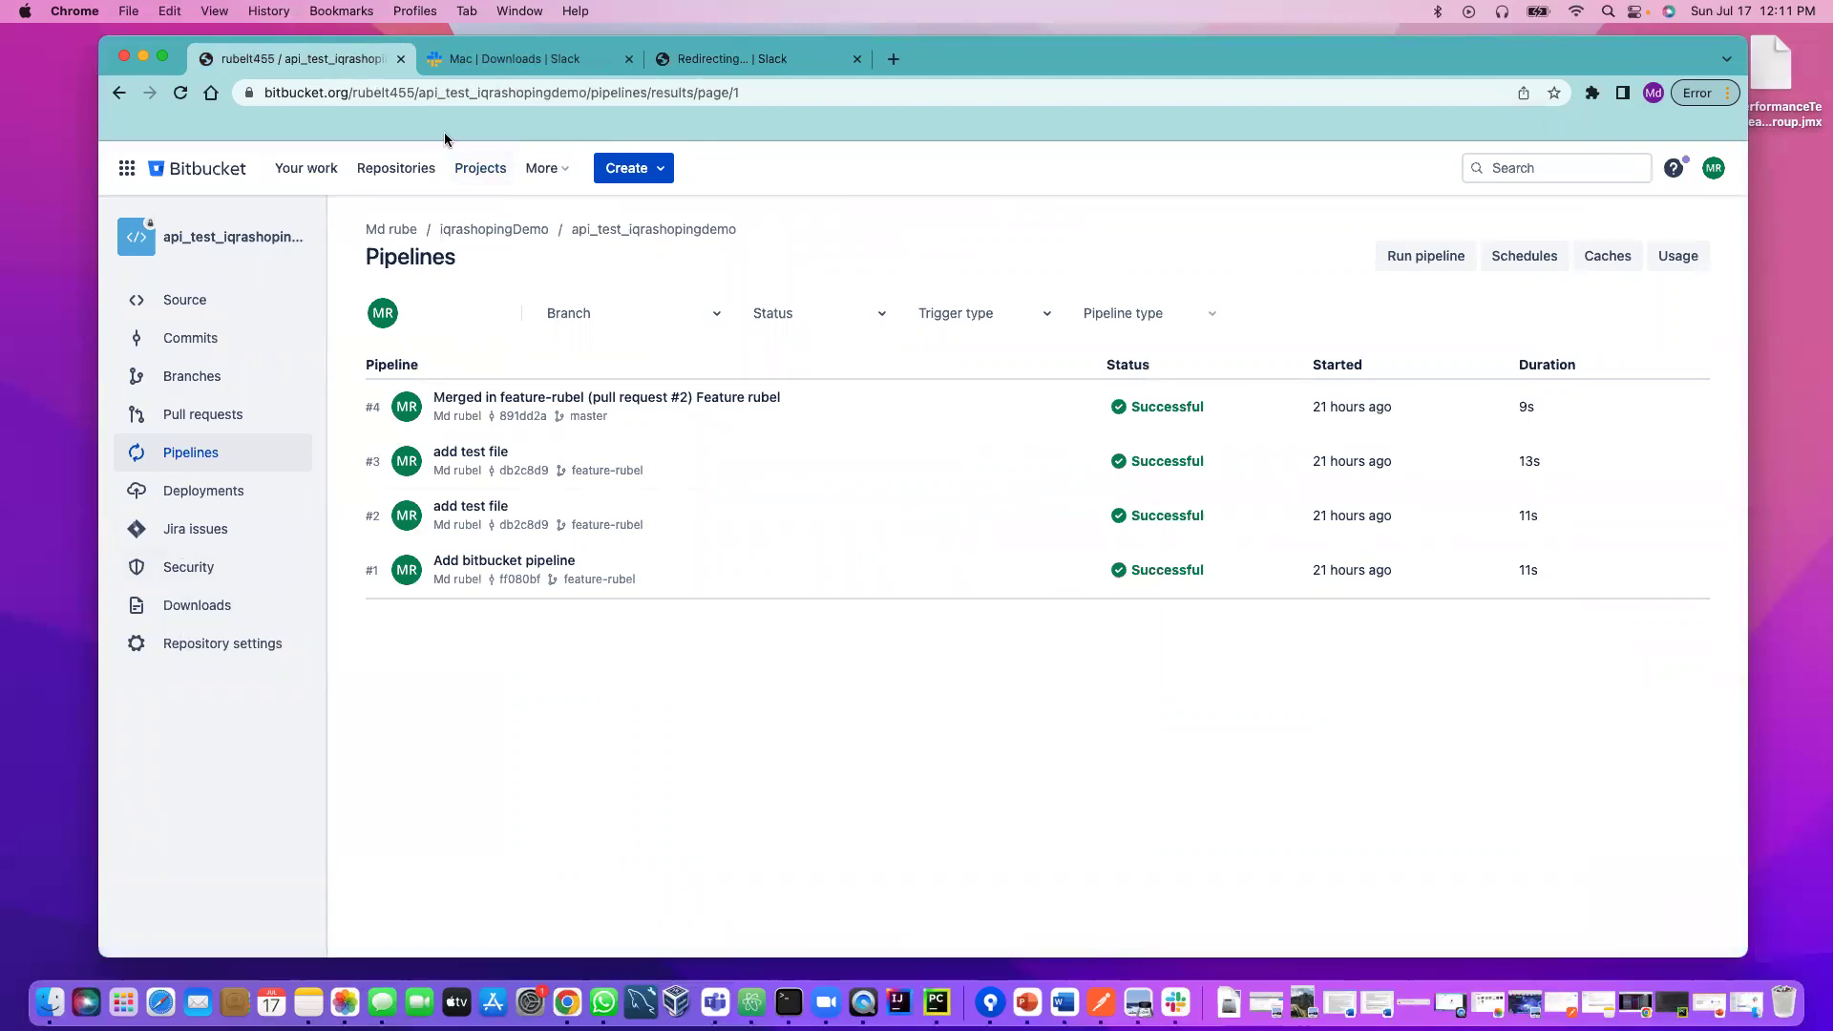
click(382, 170)
click(272, 384)
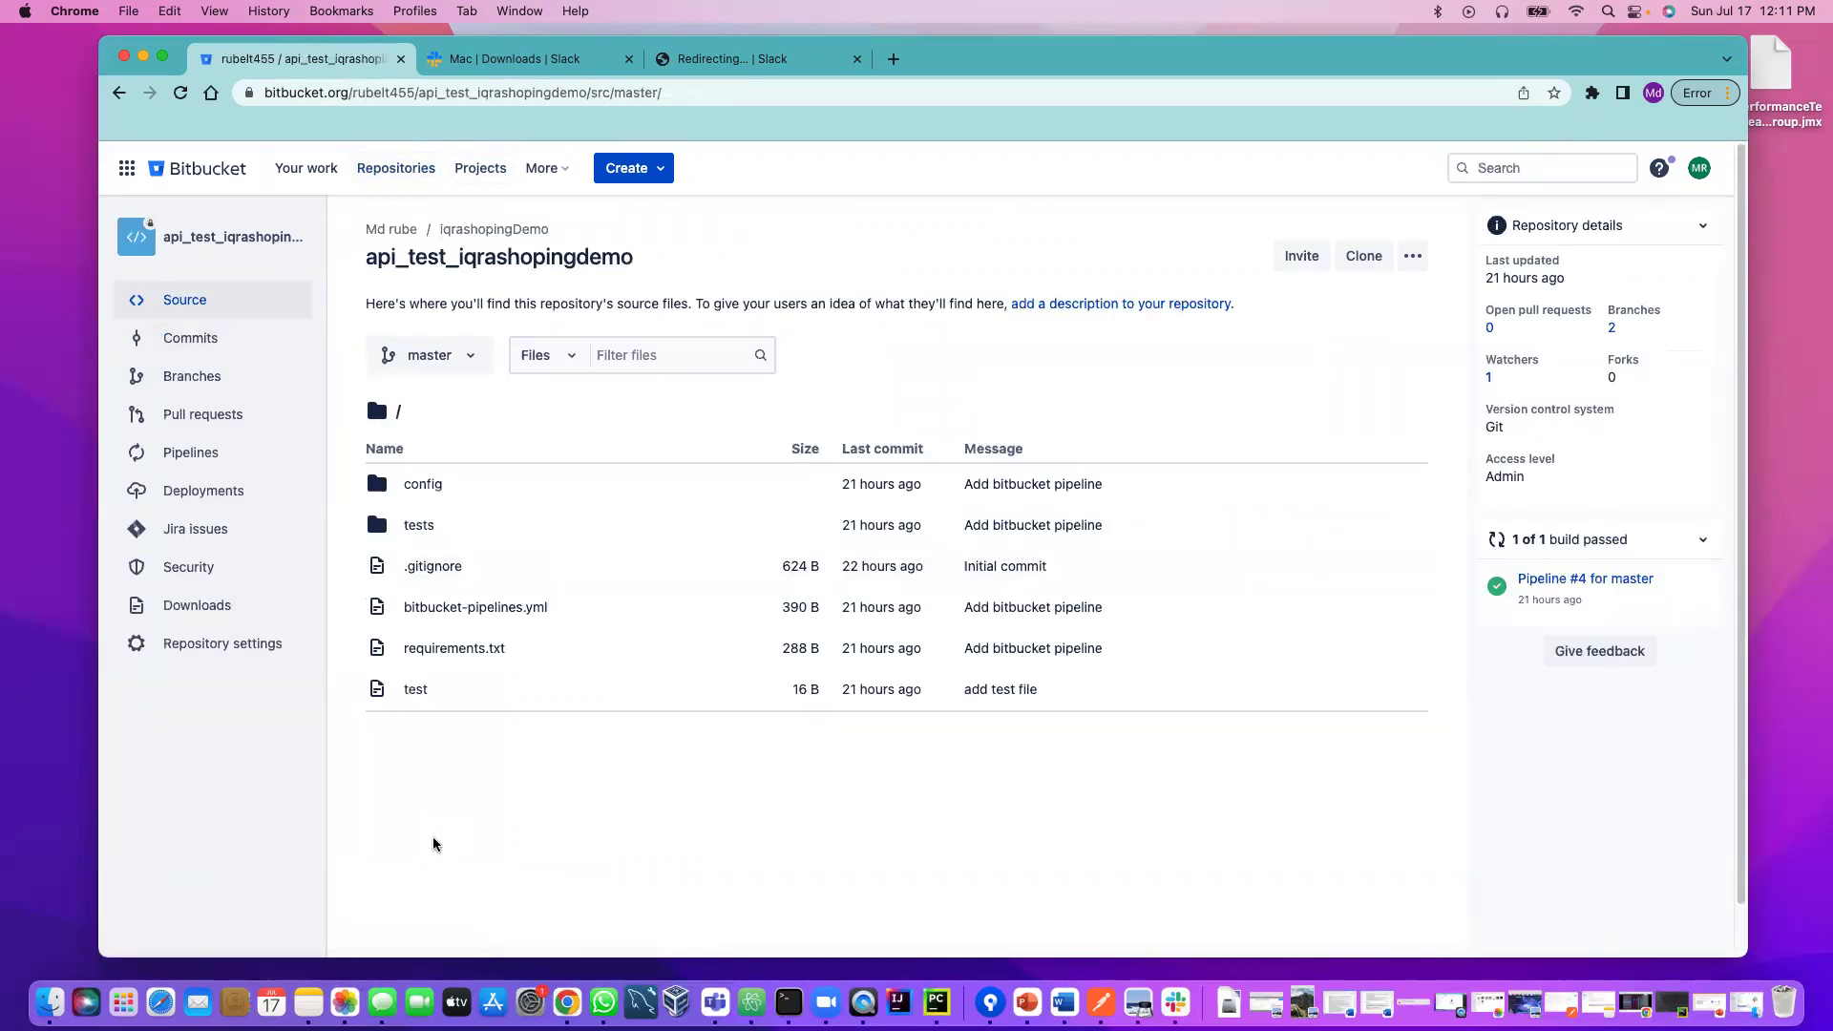
click(194, 645)
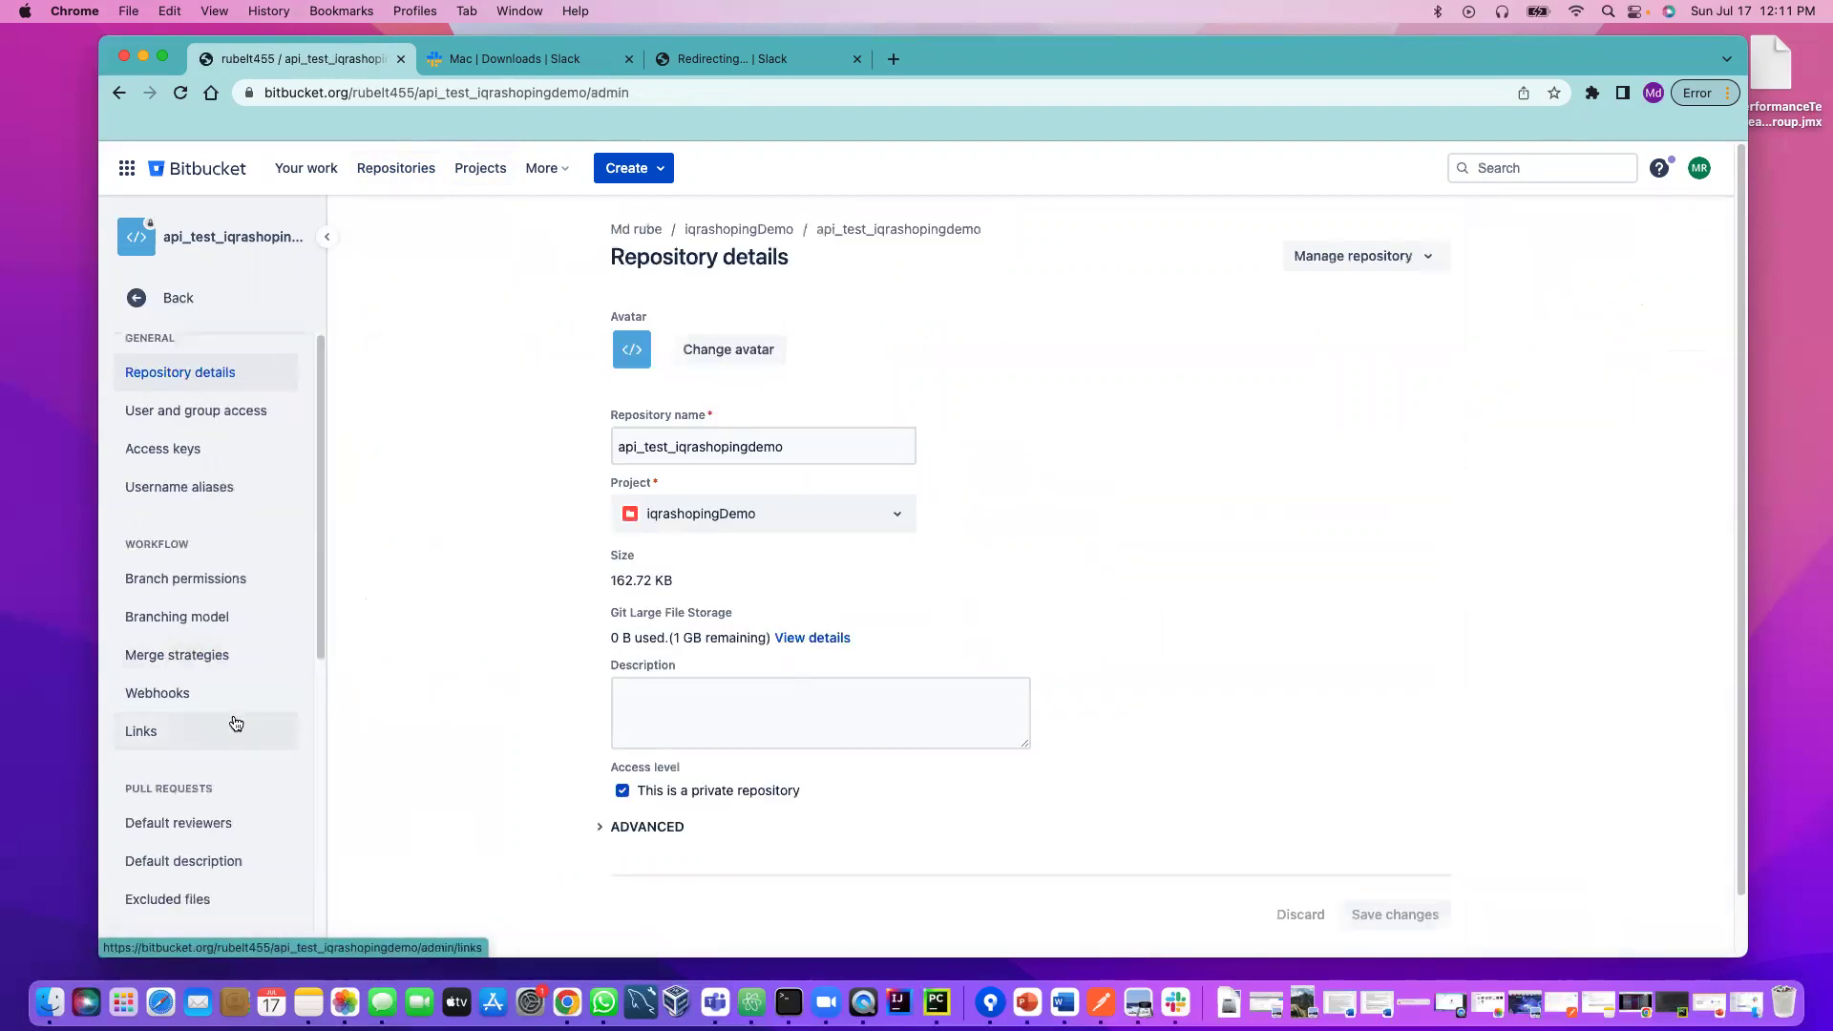
scroll(235, 723, down, 6)
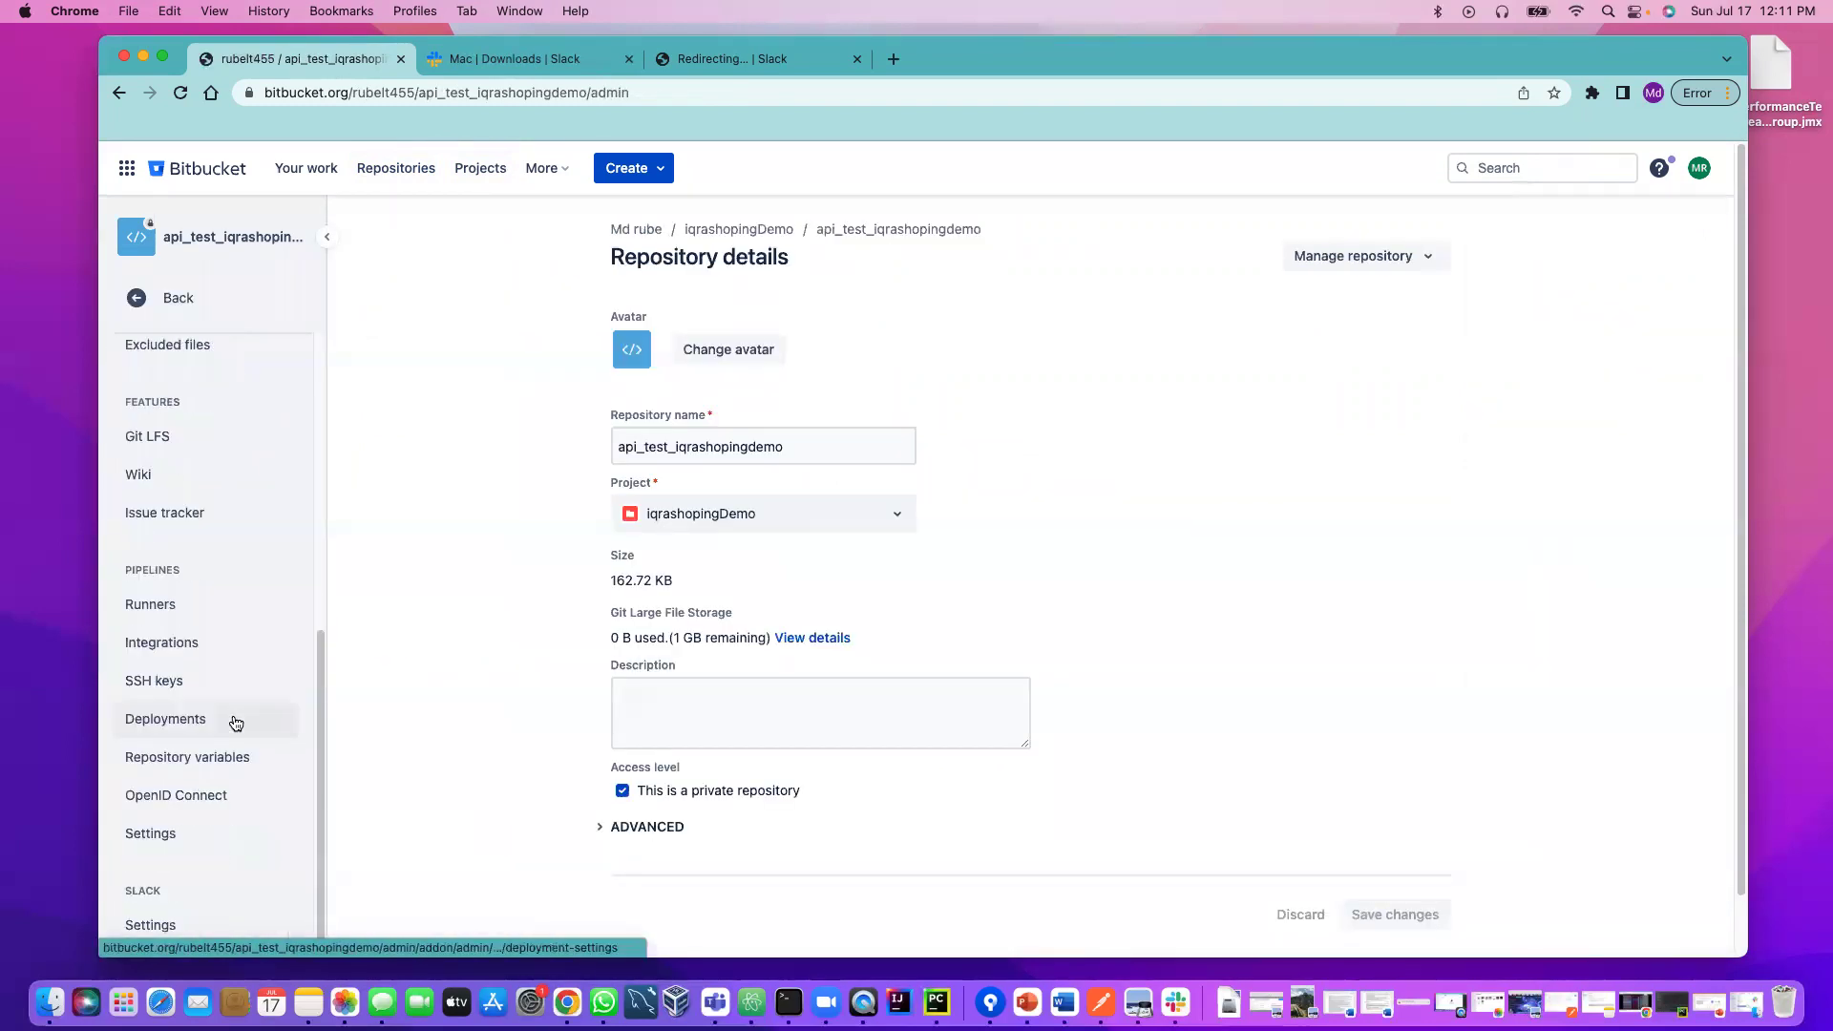
click(148, 926)
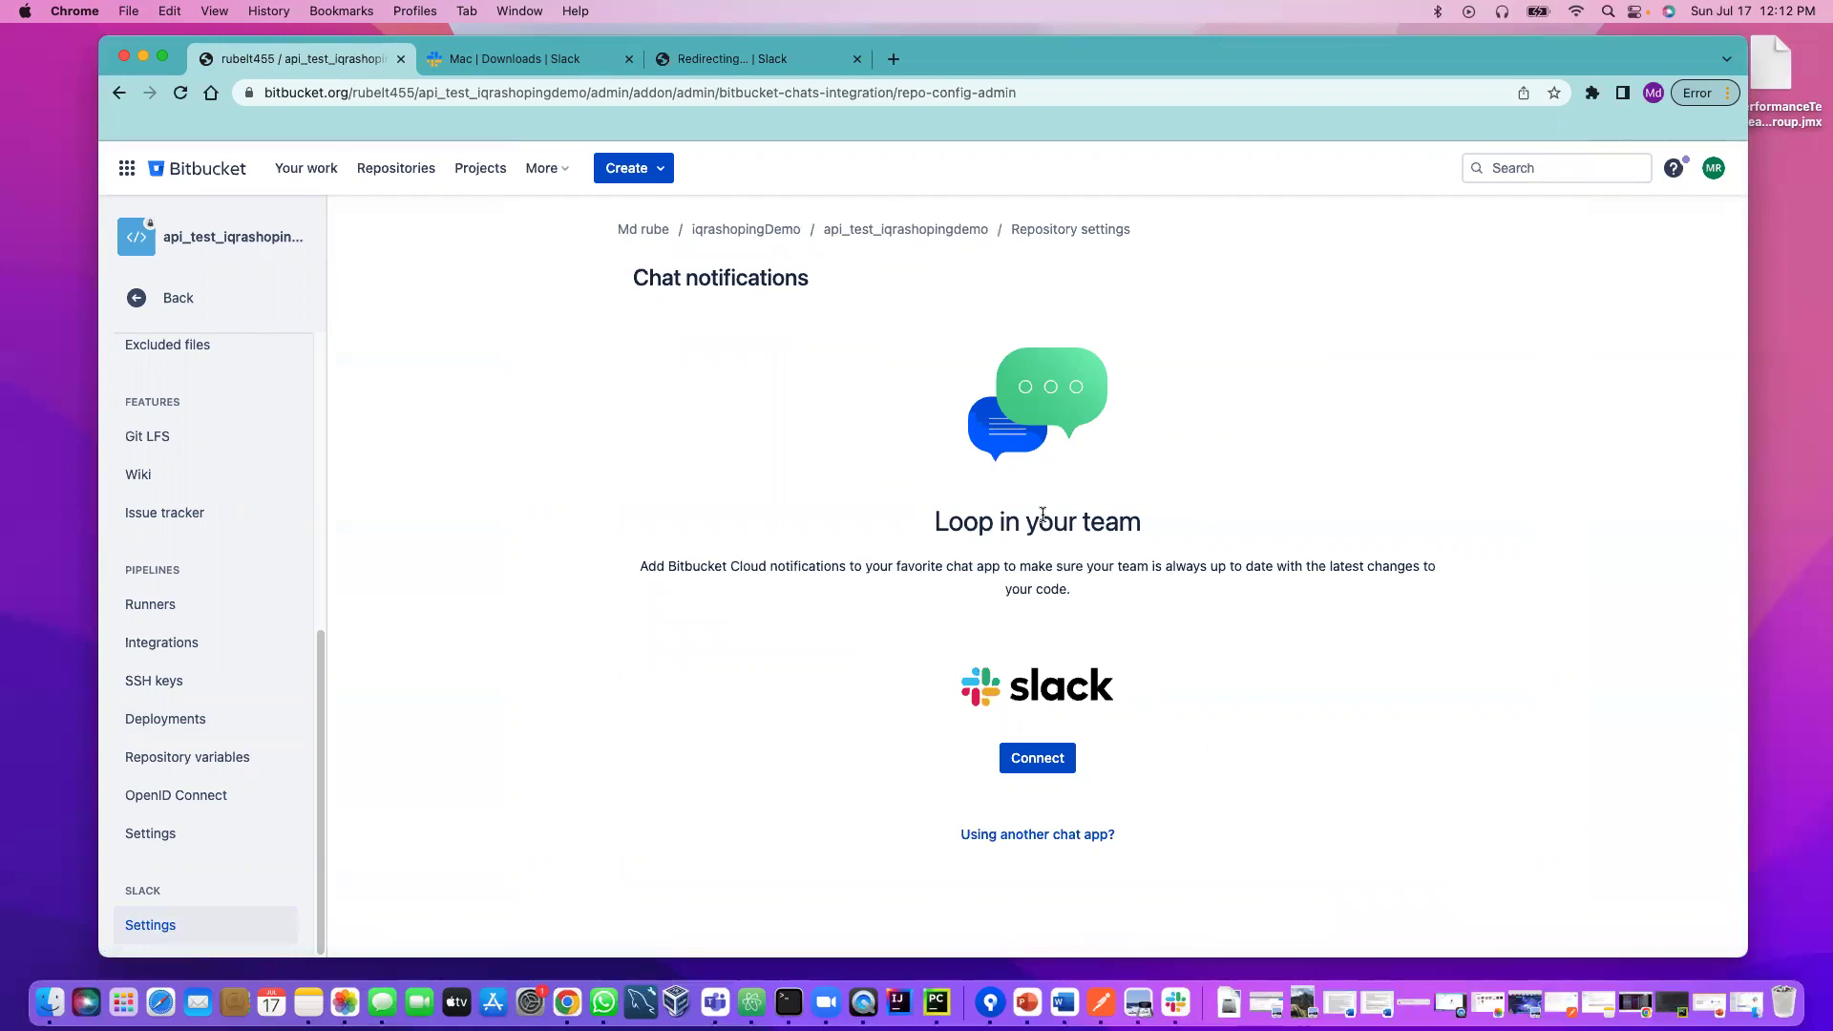
- Connect the repository to Slack and allow Bitbucket Cloud access to the ShopingDemo workspace
click(1062, 761)
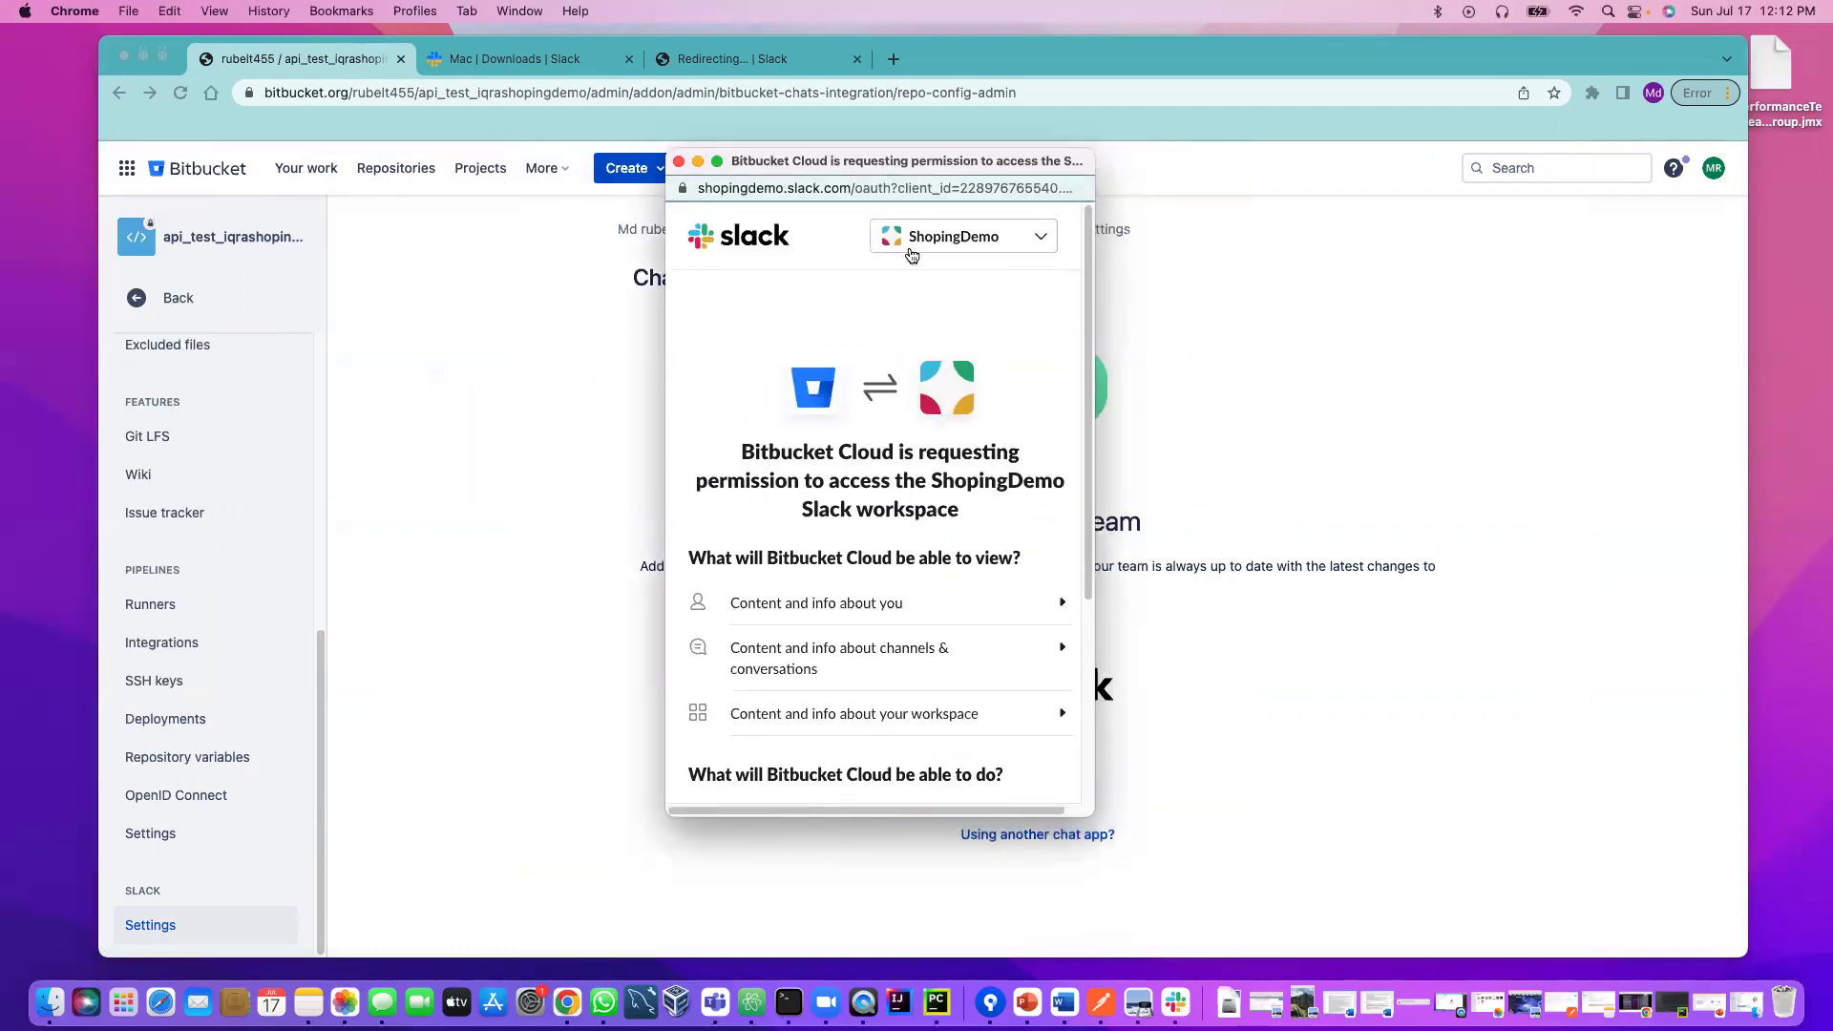
click(719, 161)
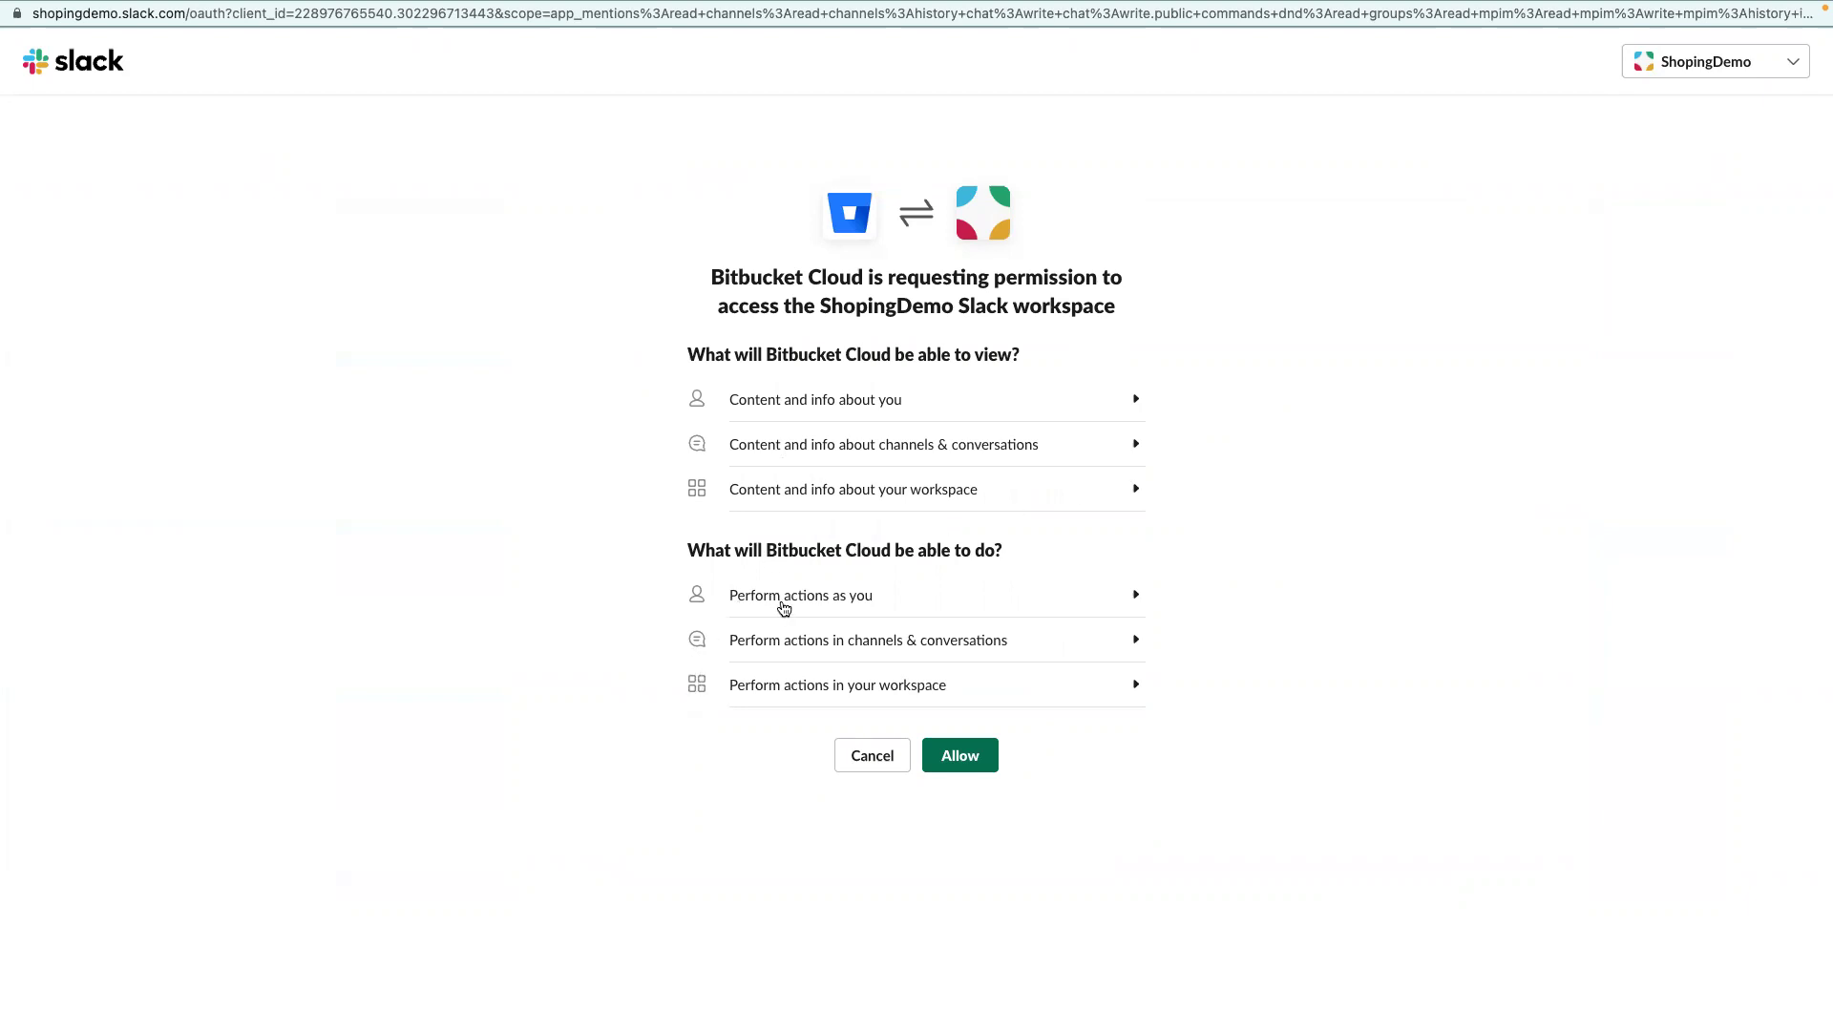
click(1137, 599)
click(1137, 598)
click(960, 759)
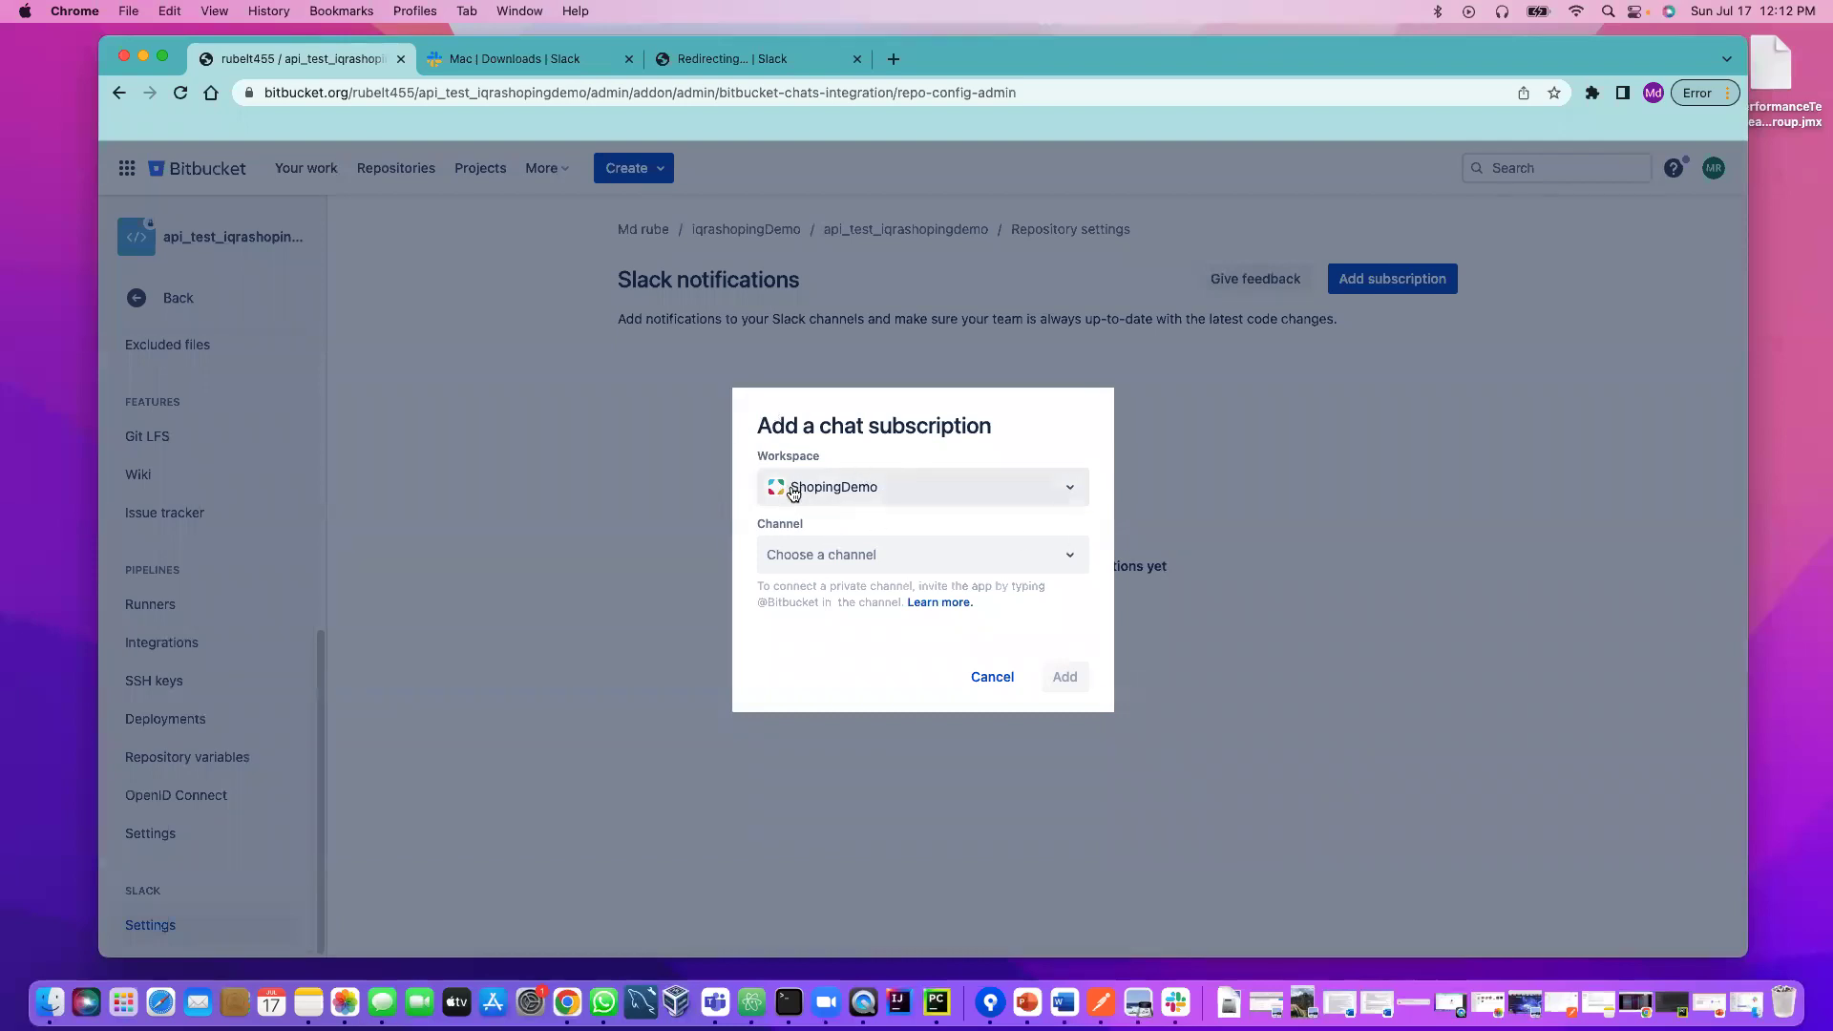
- Add a chat subscription that posts notifications to the #pipeline channel
click(1067, 558)
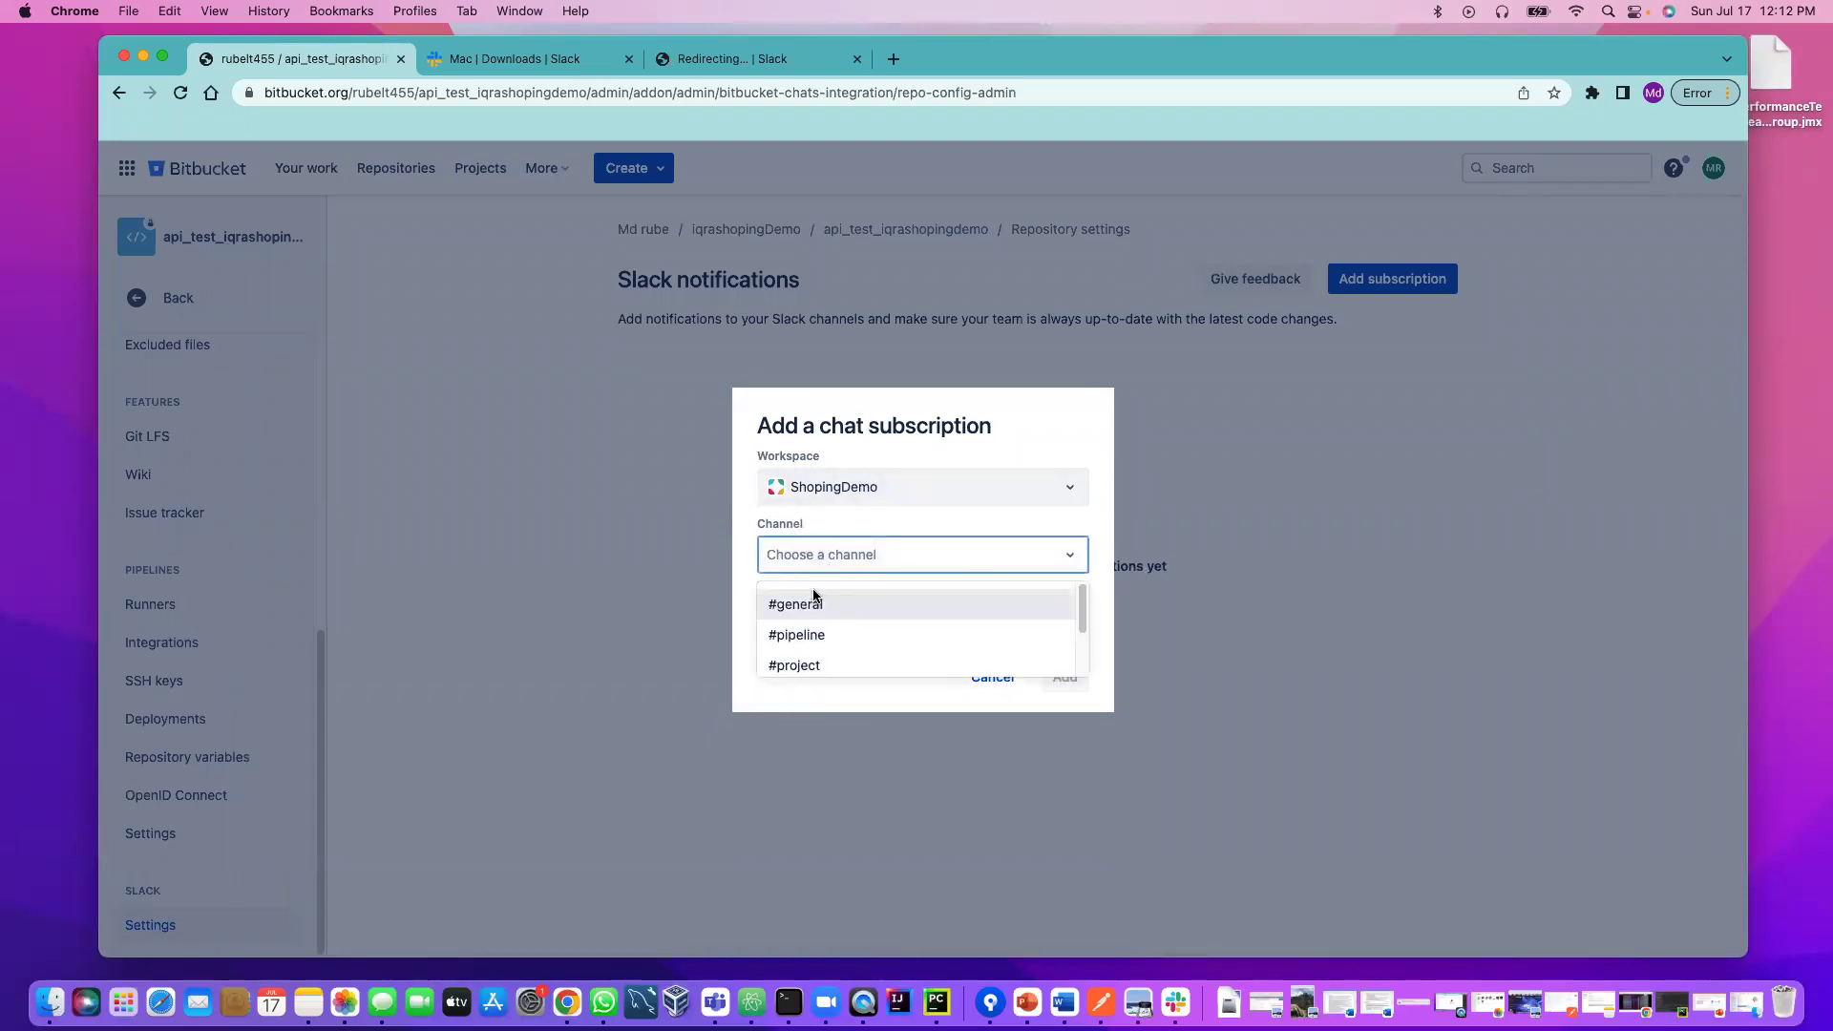
click(818, 638)
click(1064, 677)
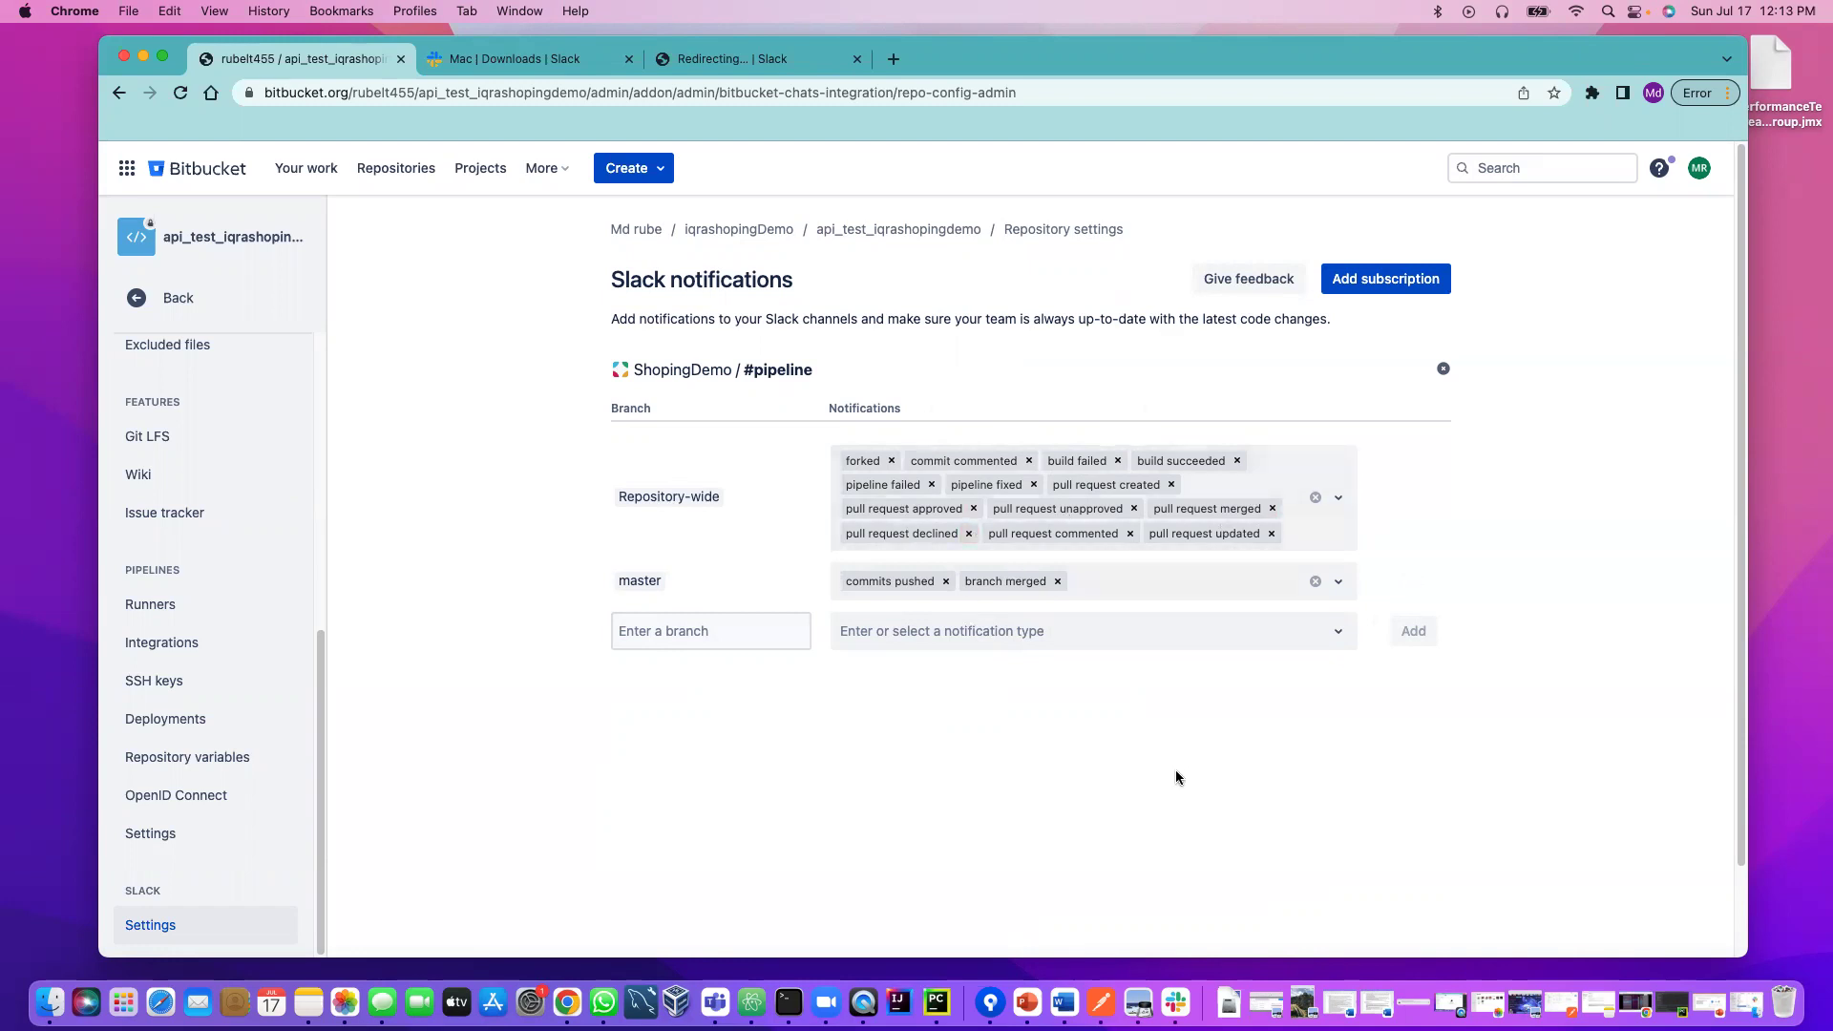
- Remove 'pull request created' from repository-wide notifications, then reopen the api_test_iqrashopingdemo source
click(1394, 287)
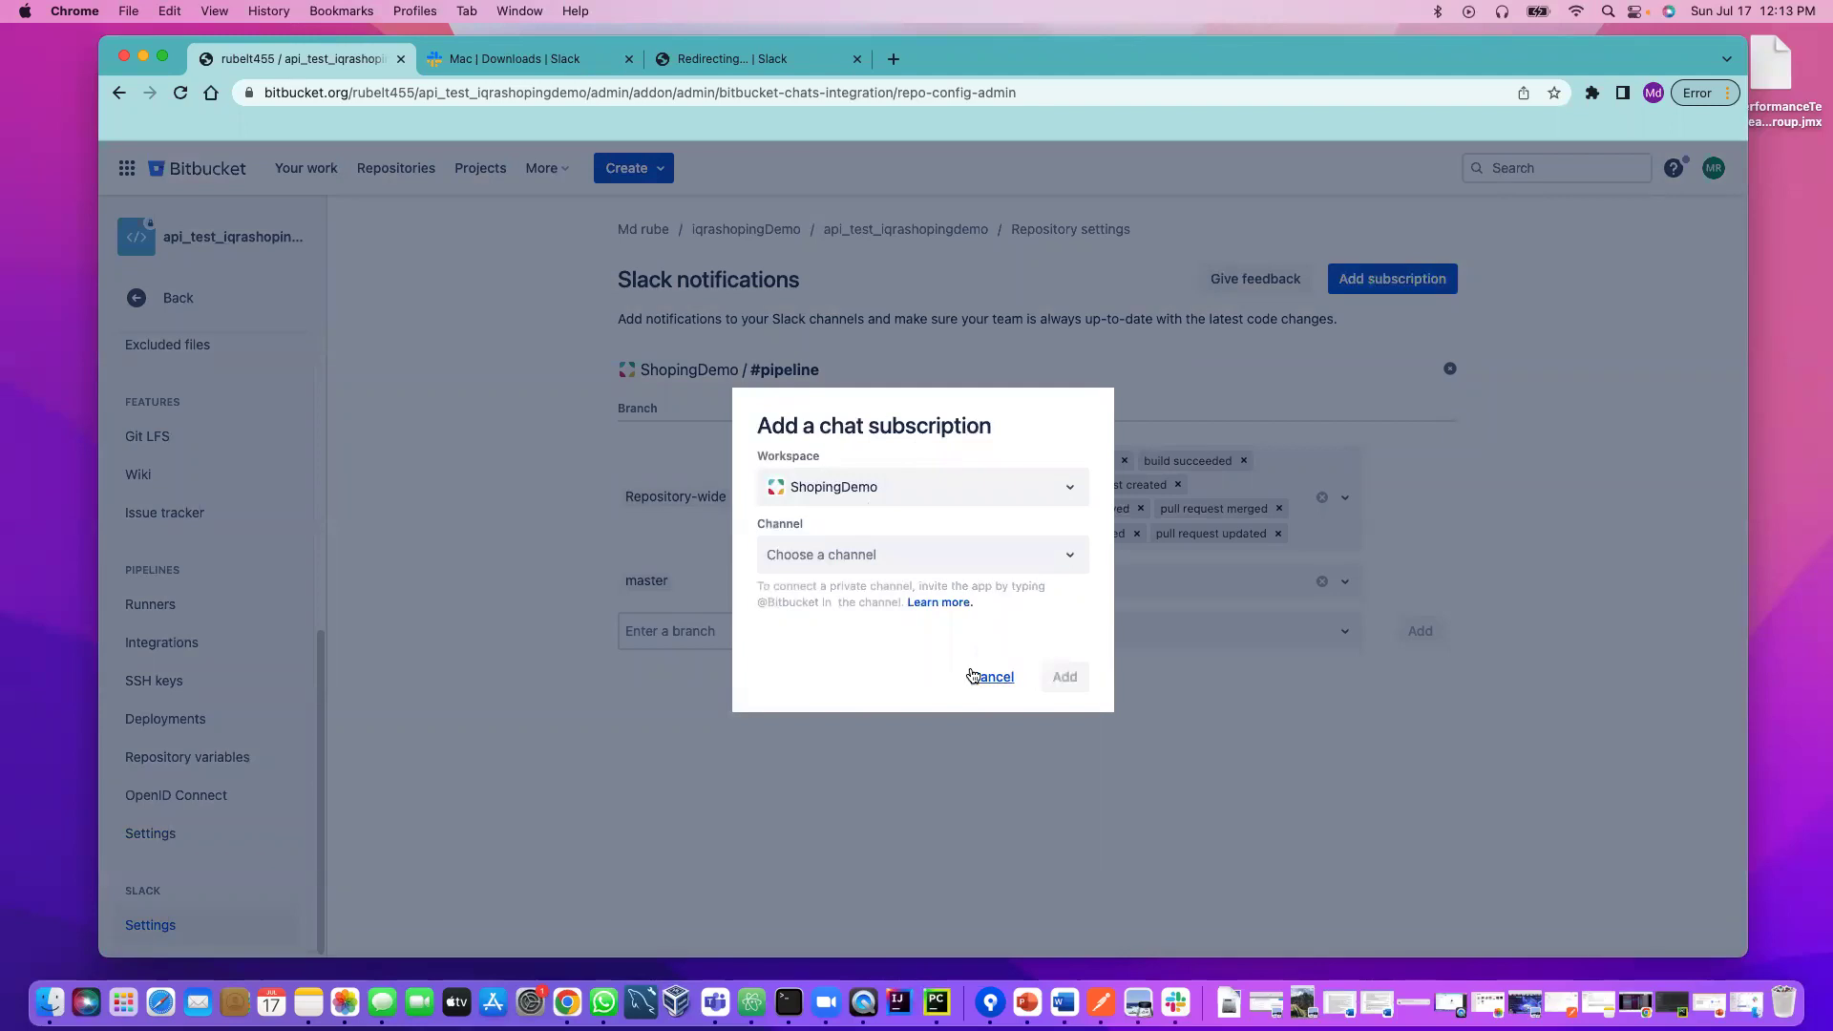
click(983, 677)
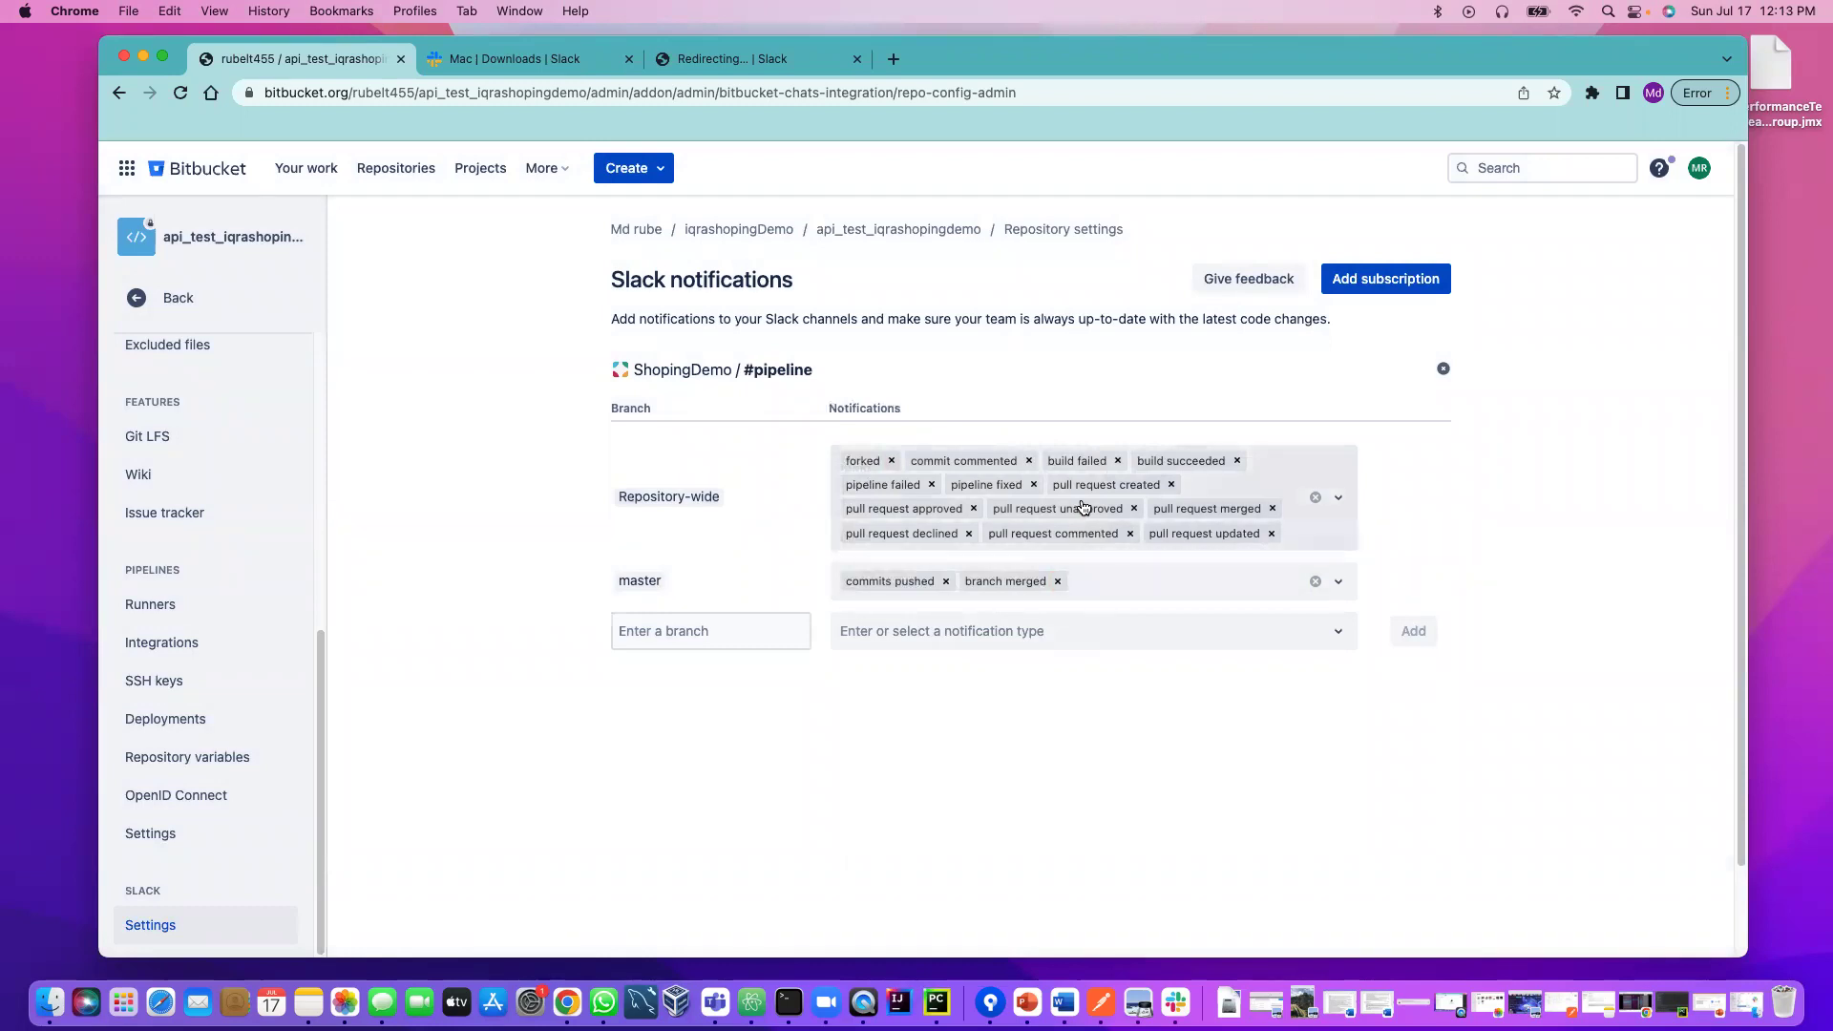
click(1173, 485)
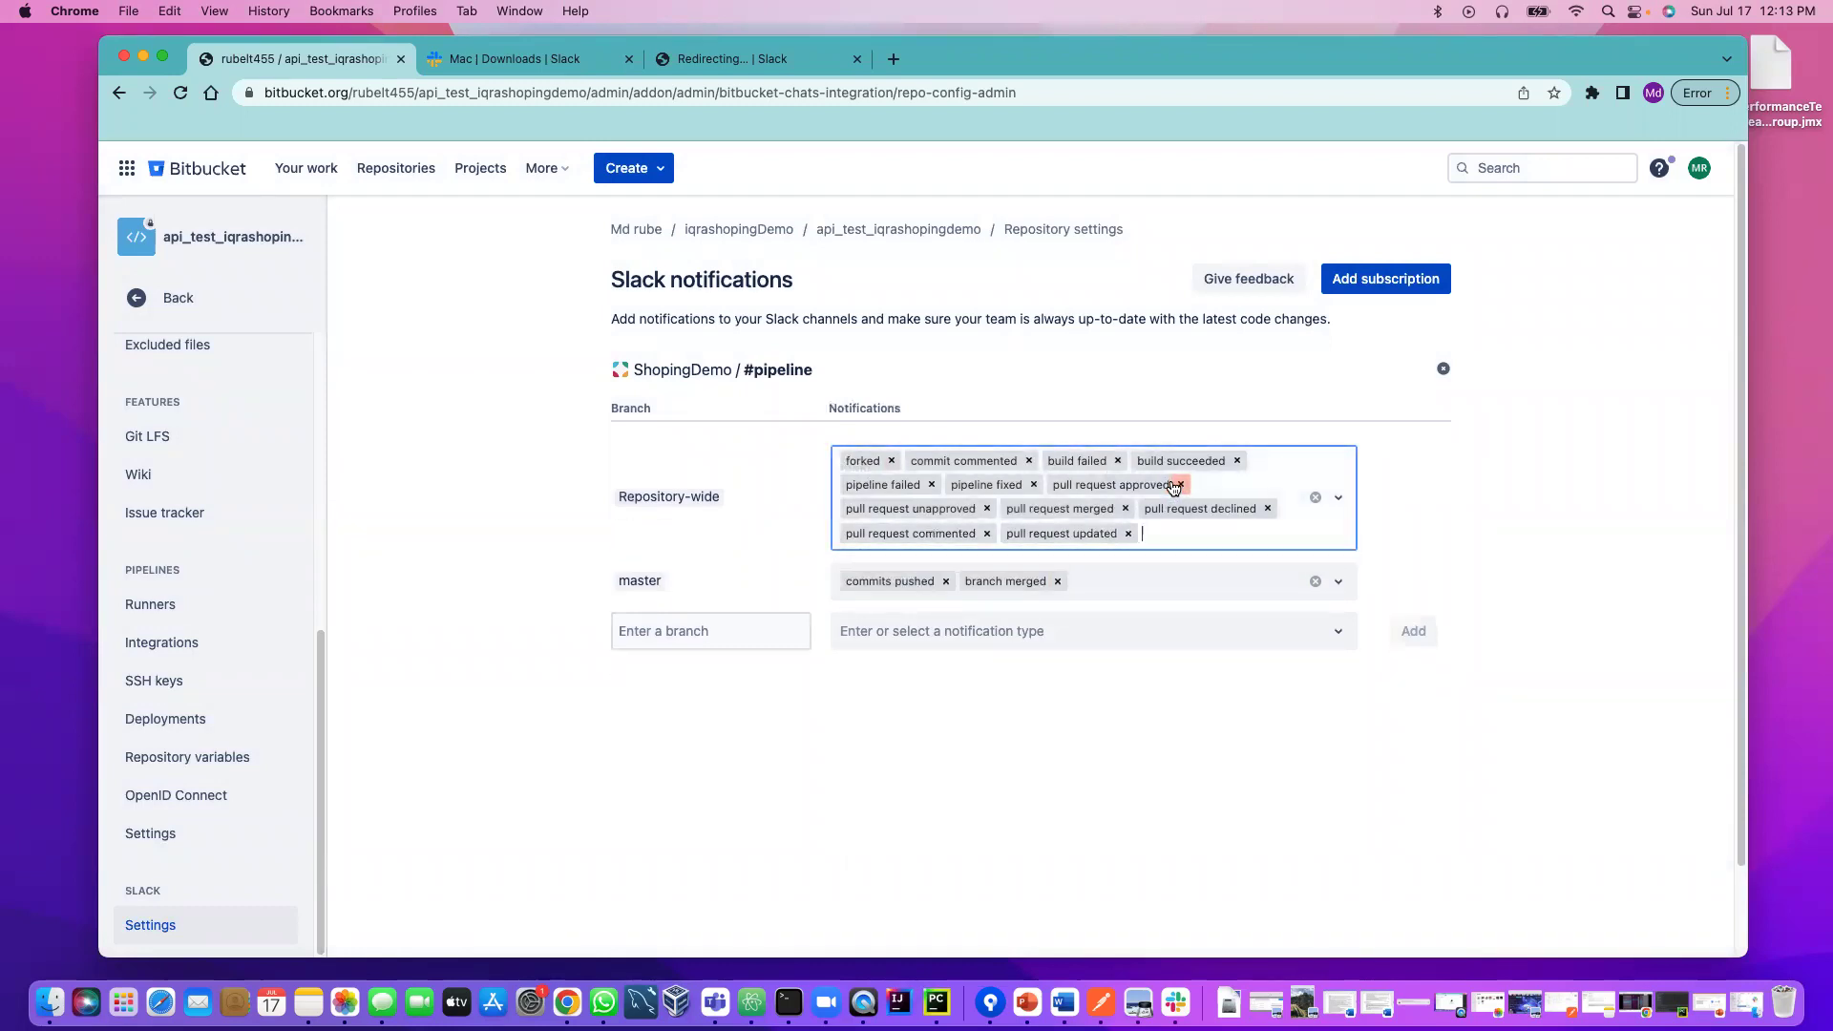
click(1166, 719)
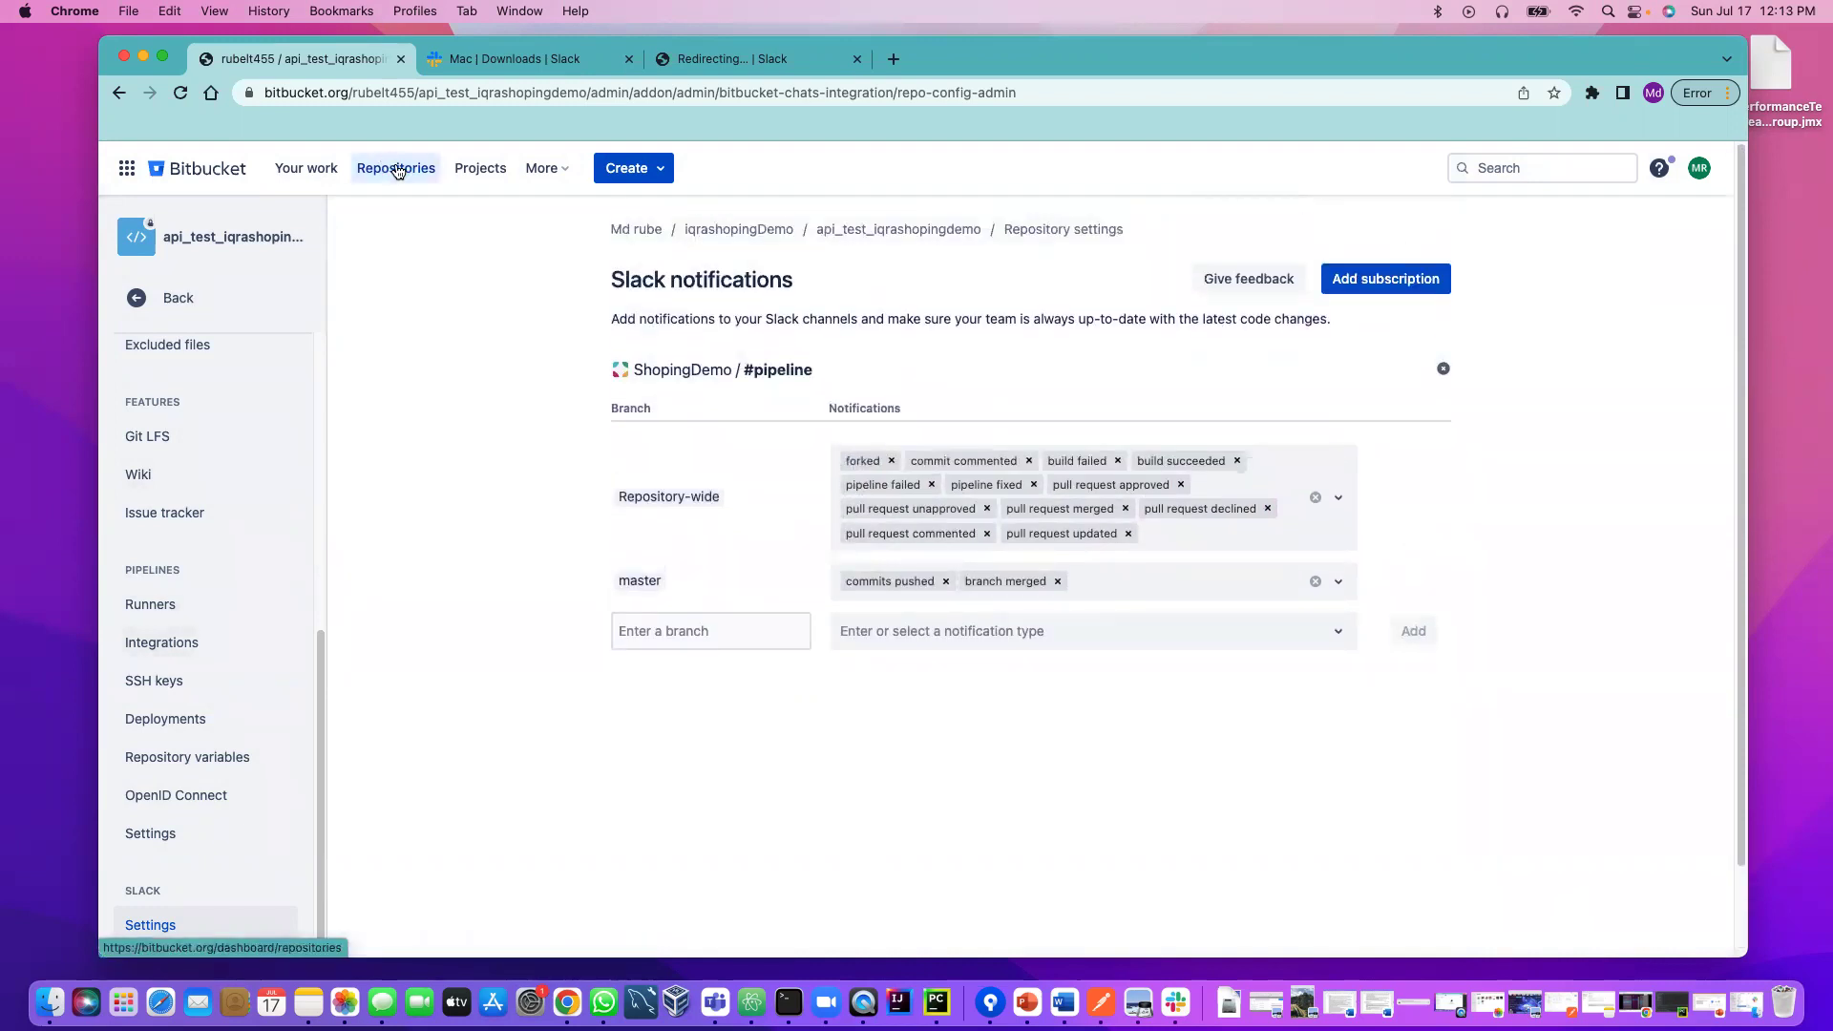
click(397, 169)
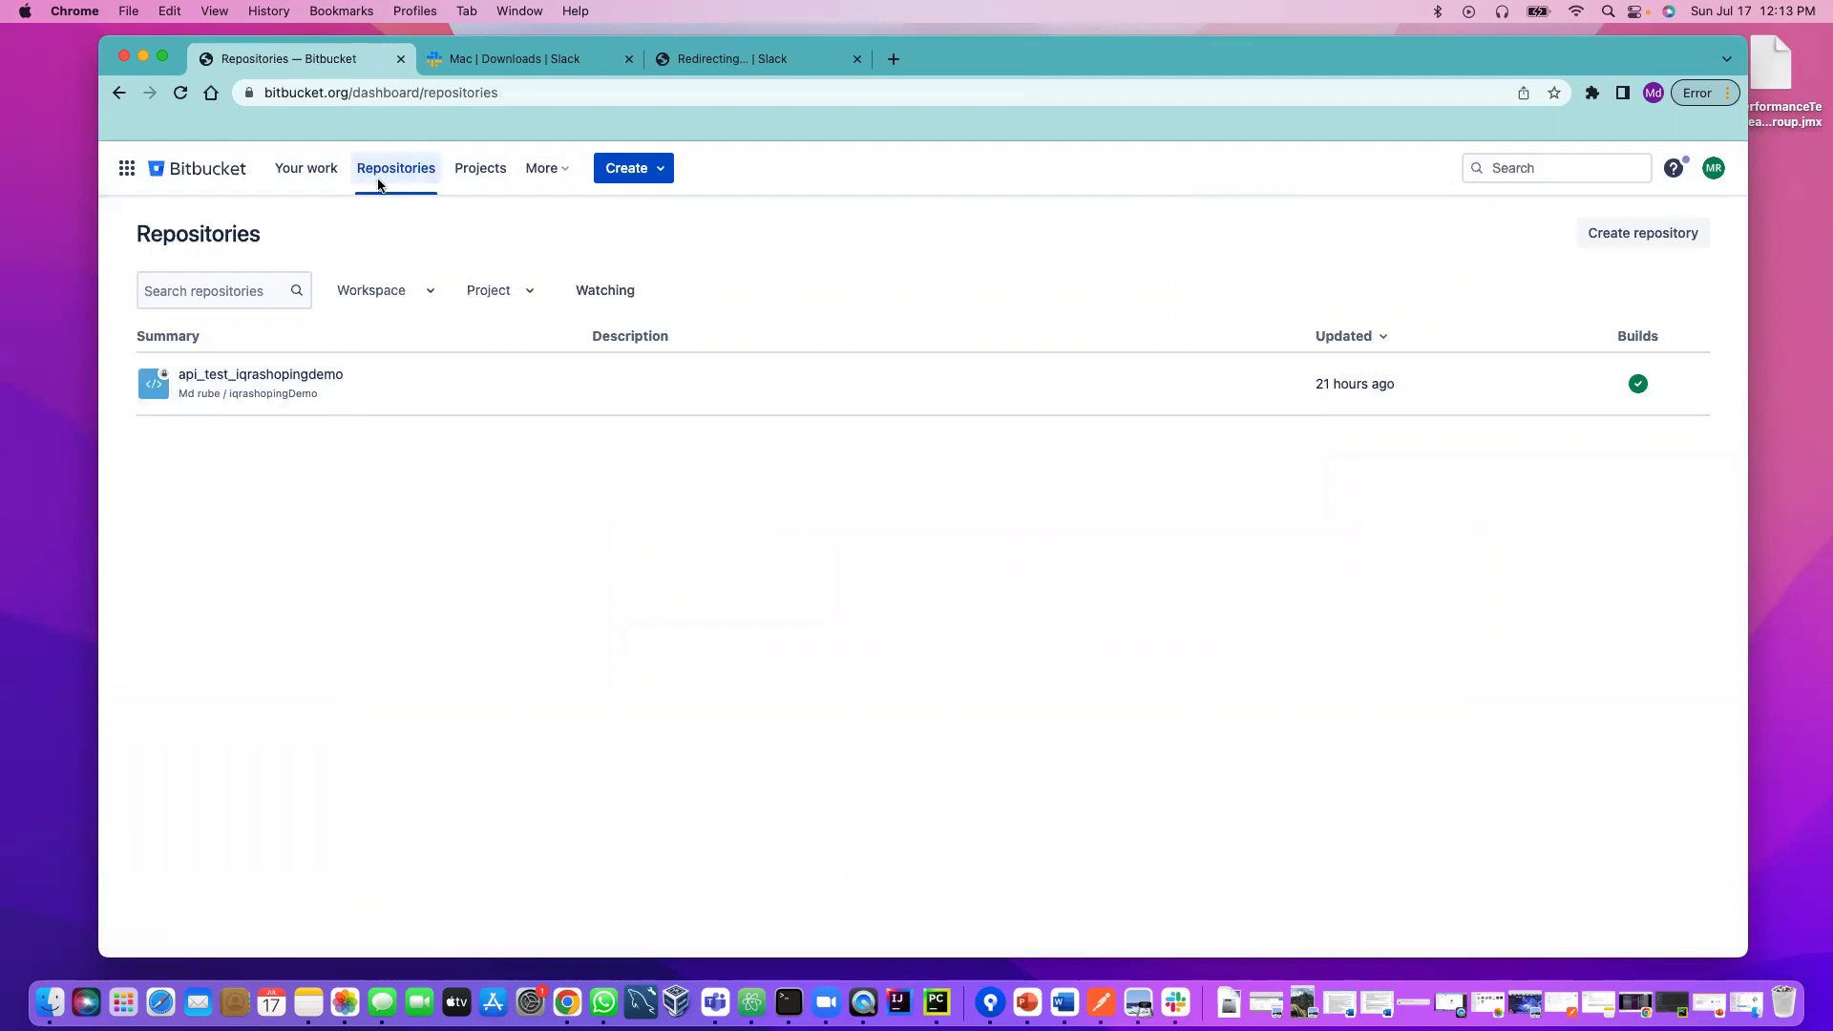
click(254, 373)
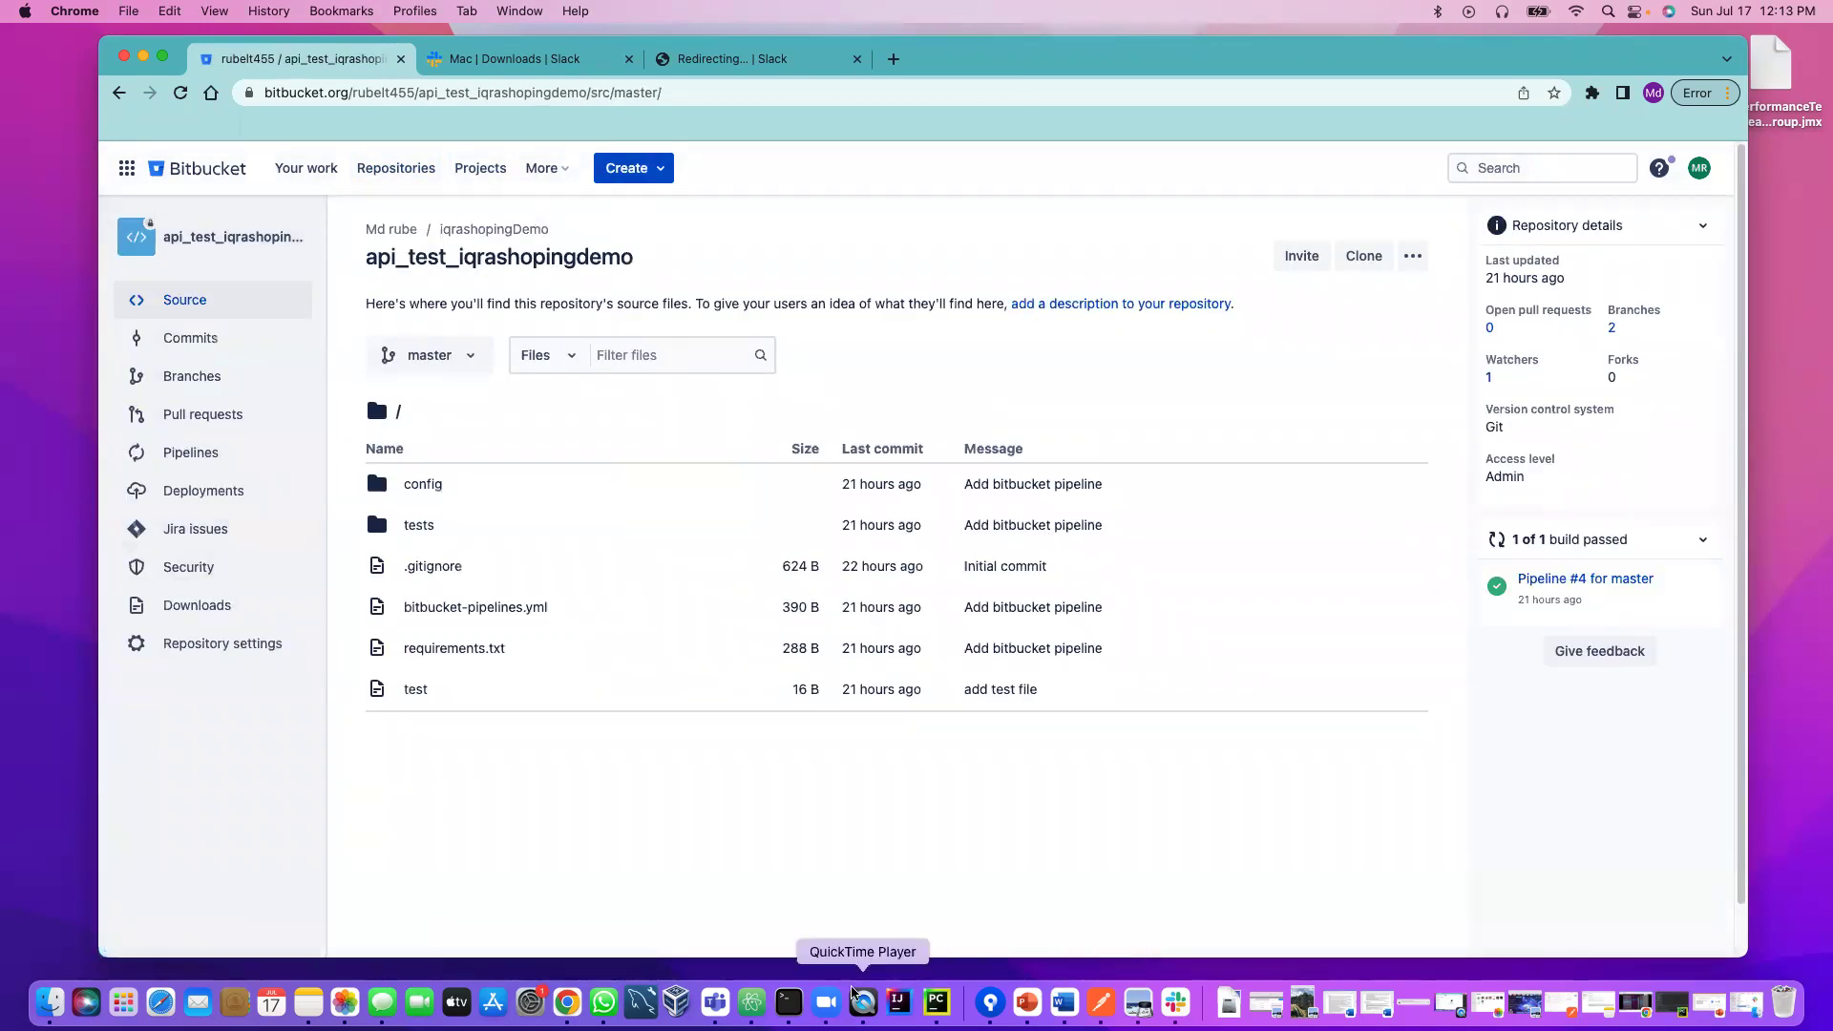
- Review the #project and #pipeline channels and the Bitbucket app conversation in Slack
click(1176, 1002)
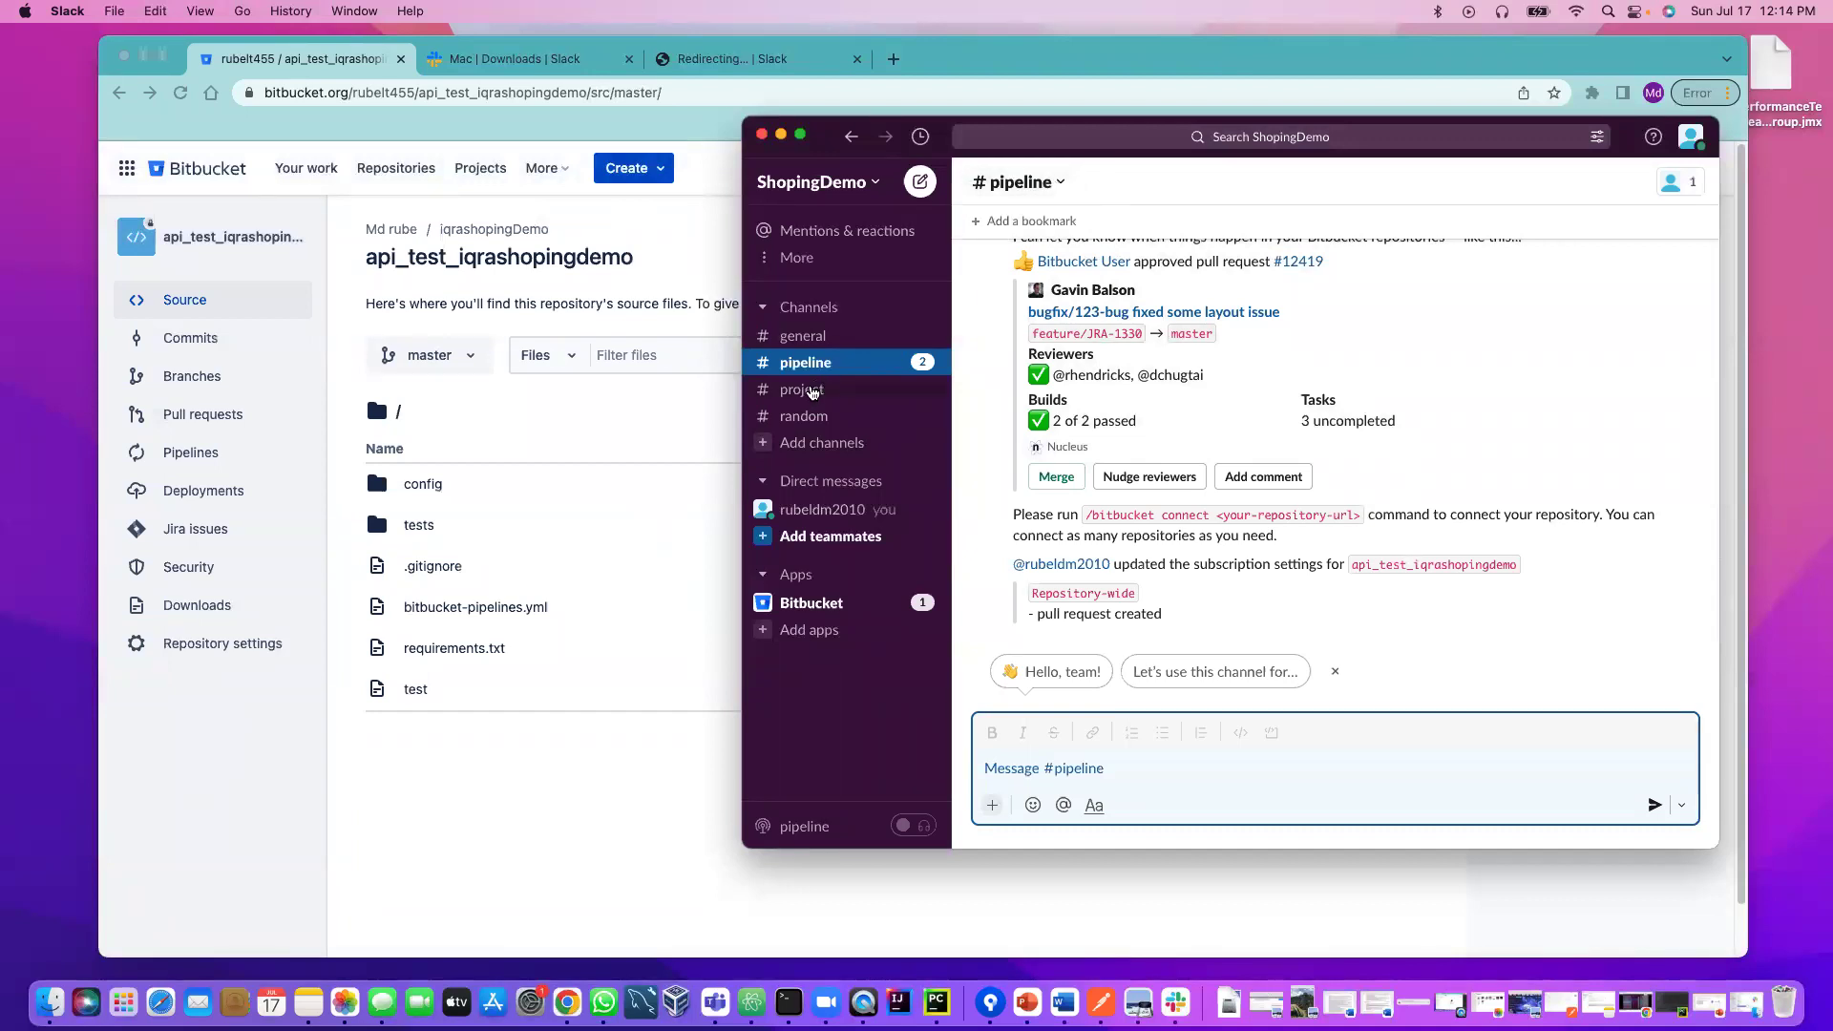
click(806, 390)
click(814, 373)
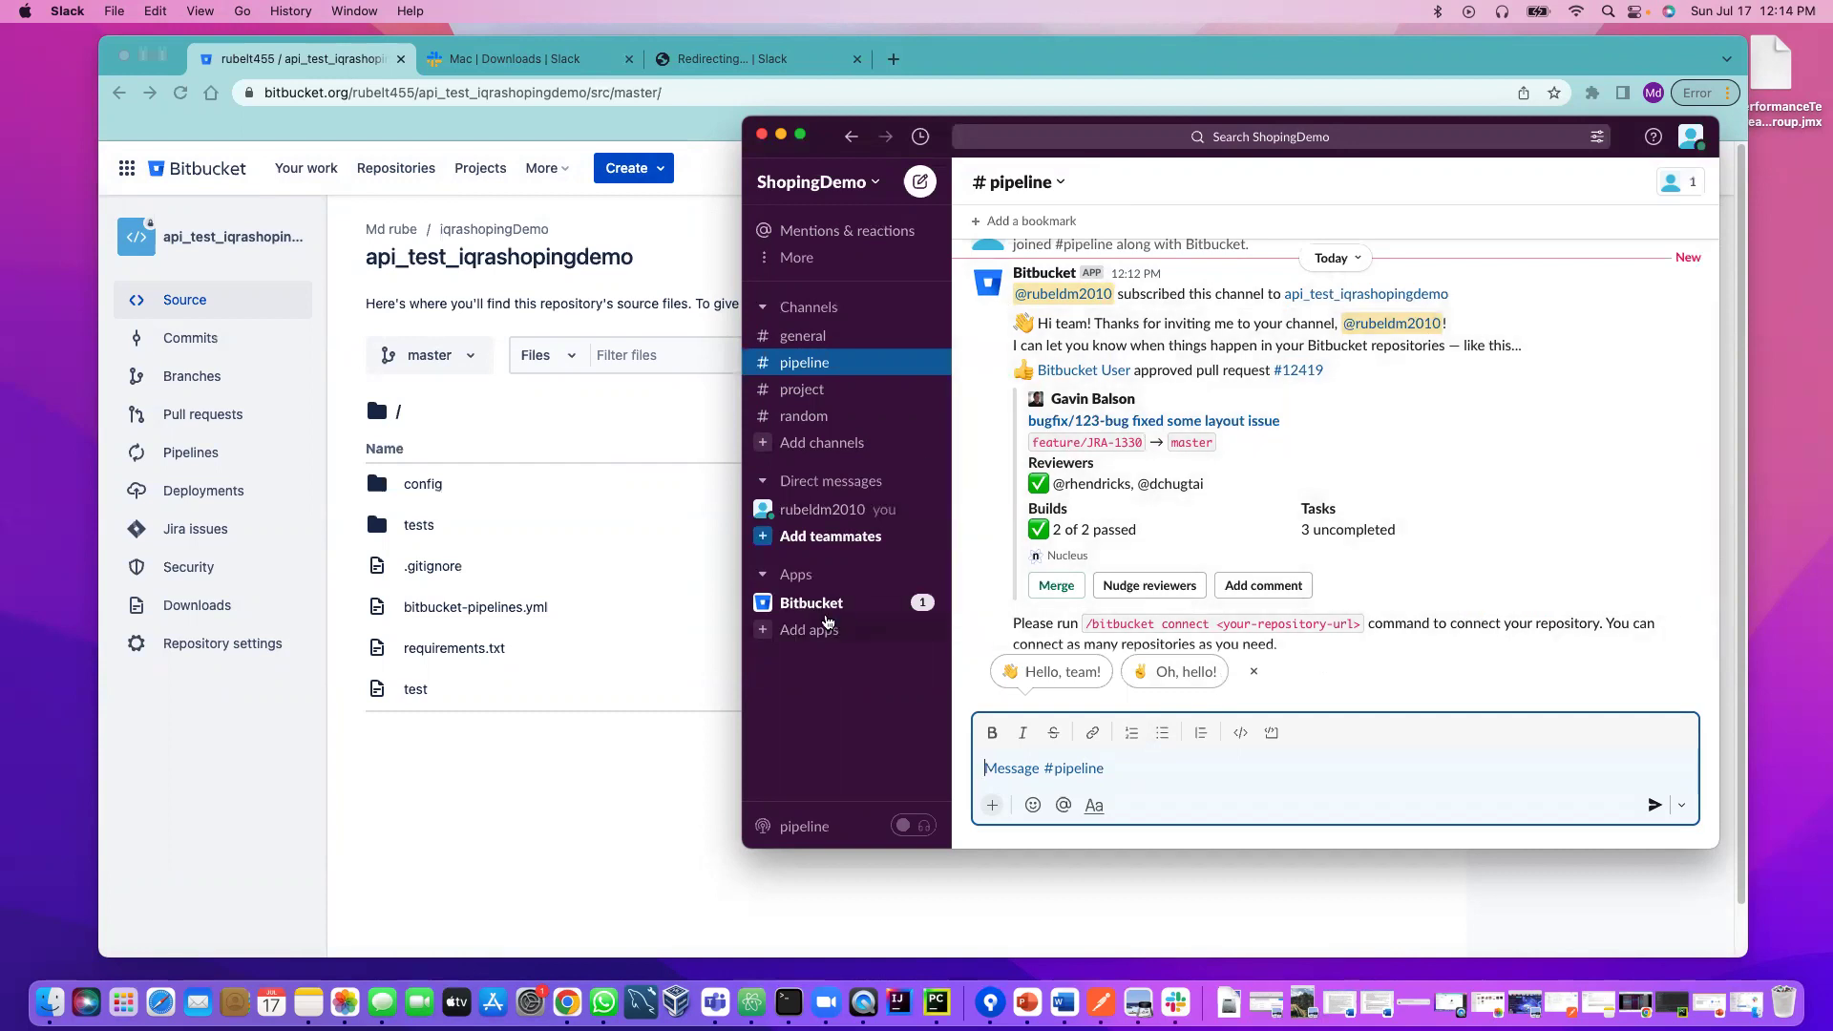
click(821, 604)
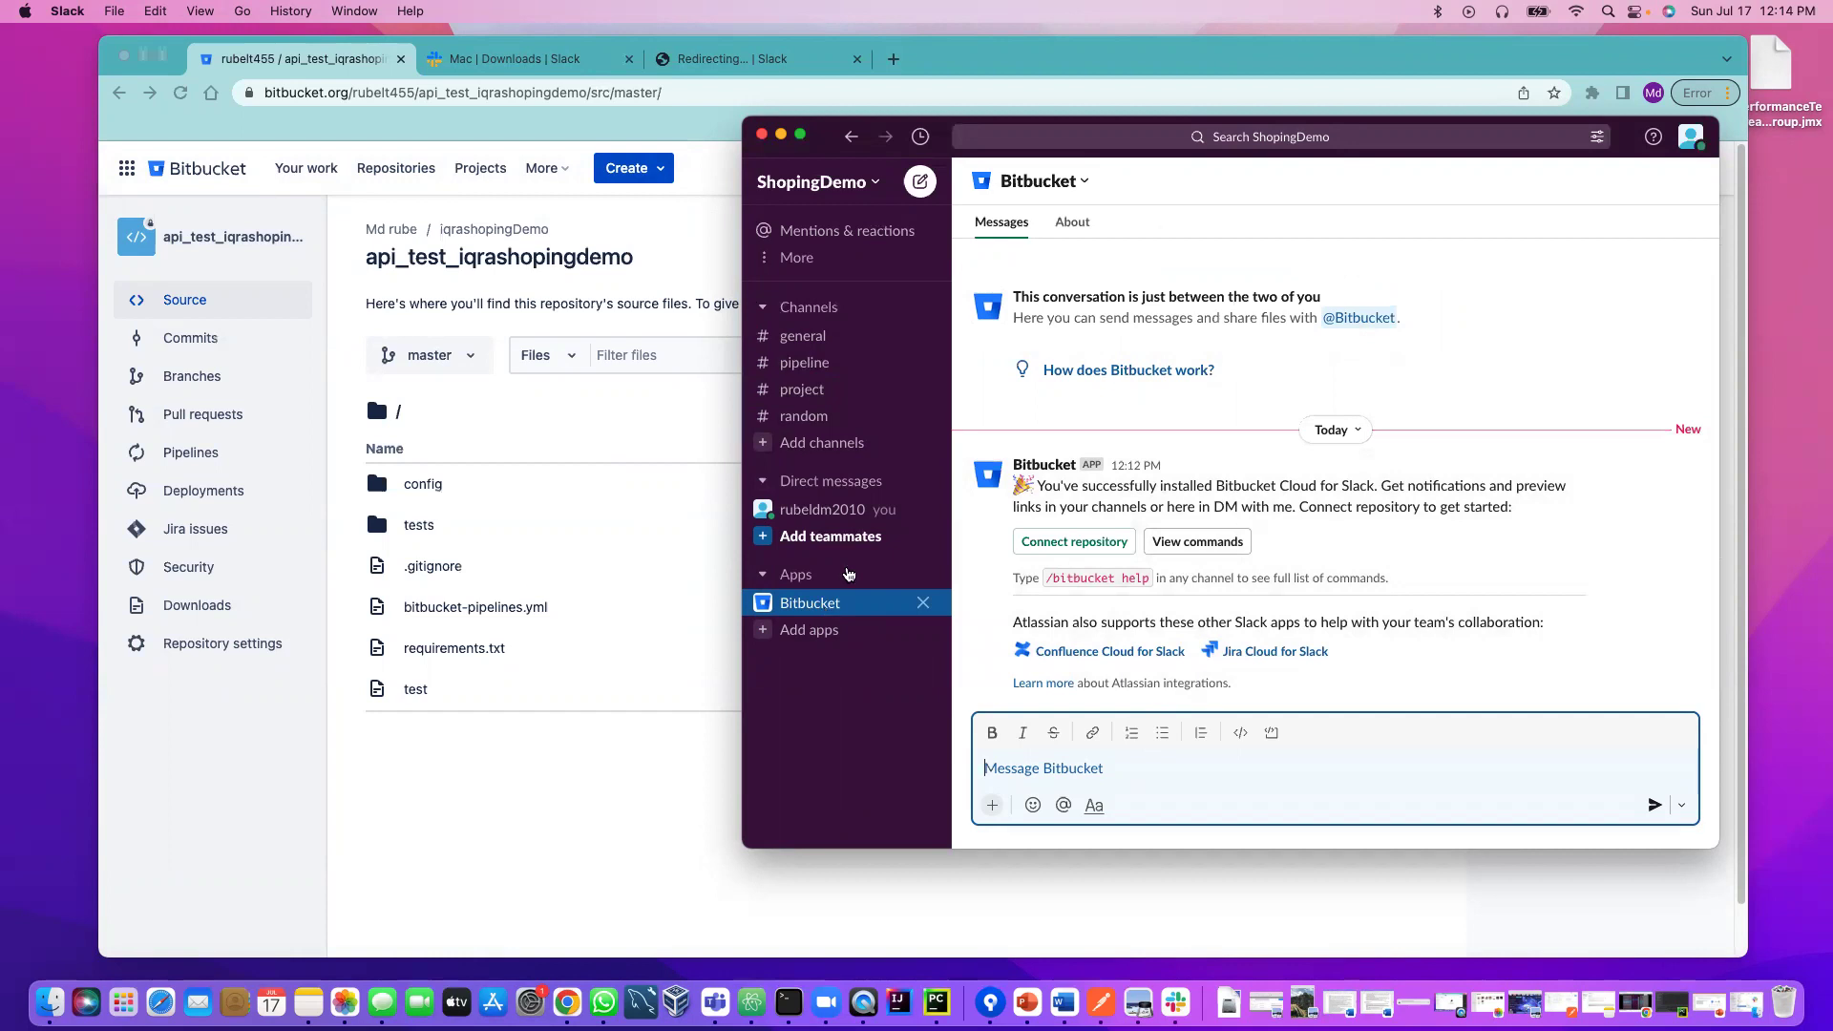
click(812, 388)
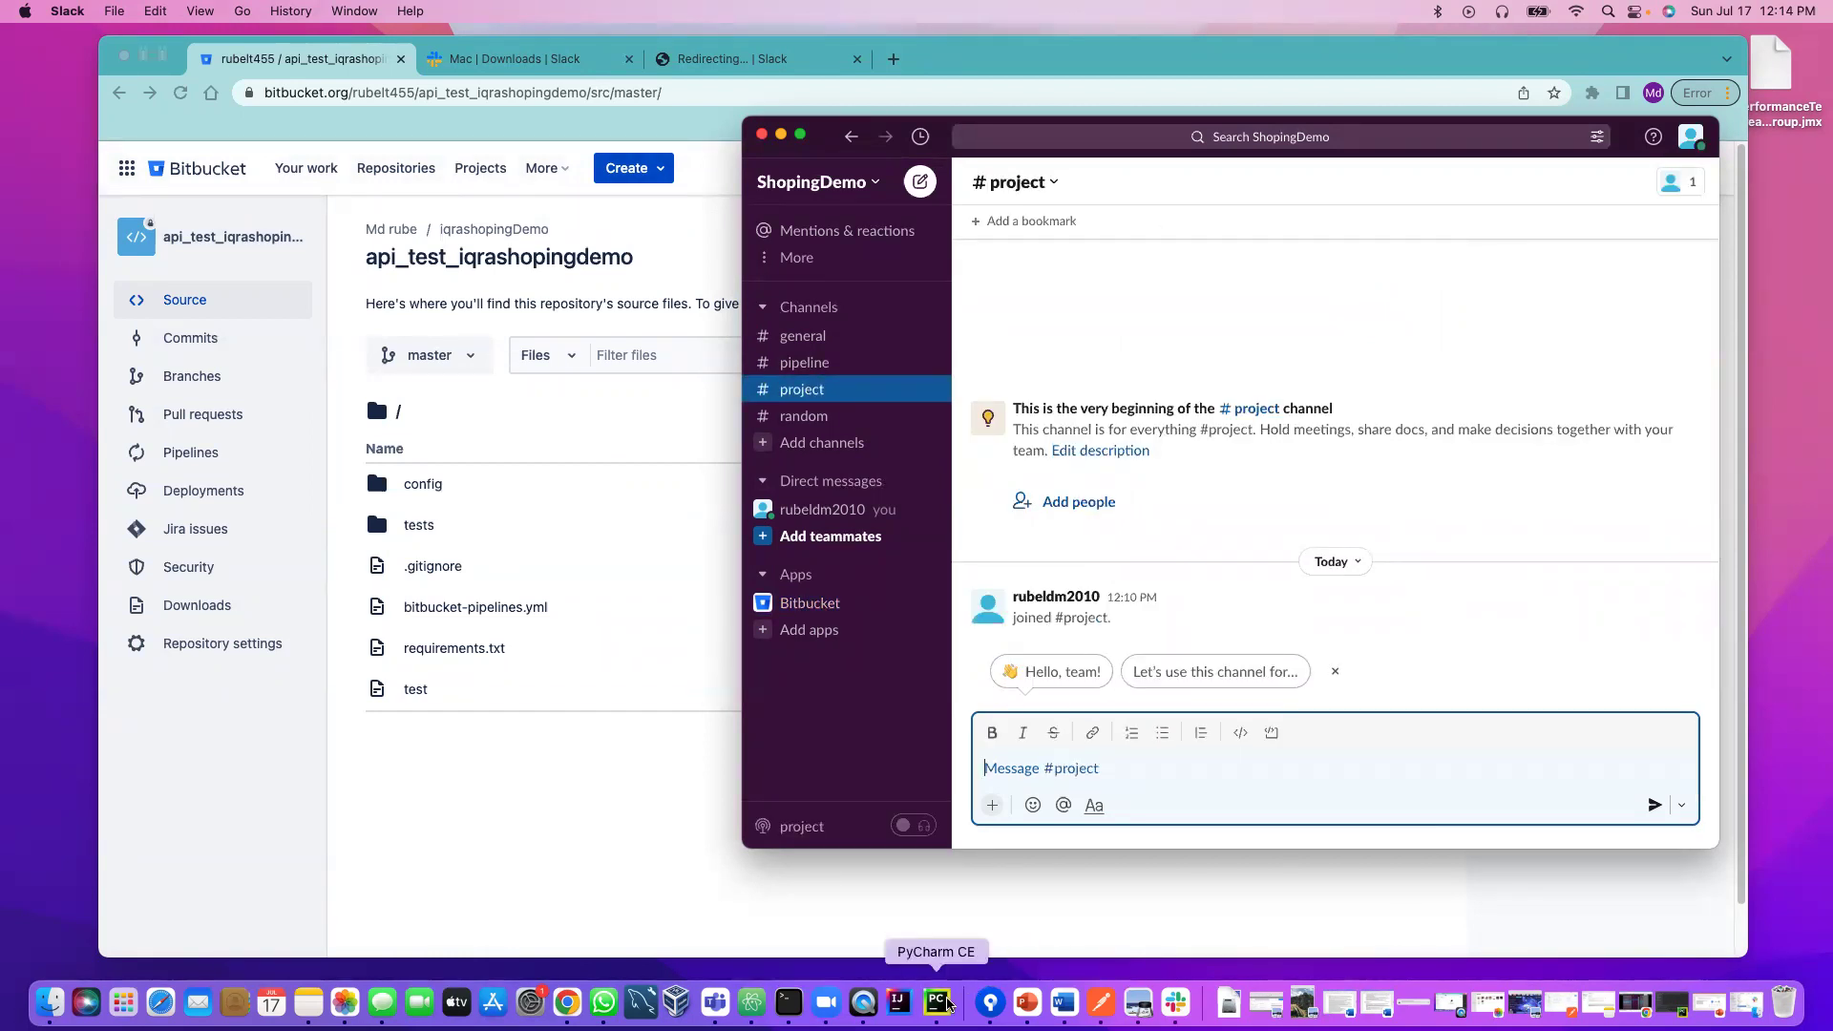
click(940, 1003)
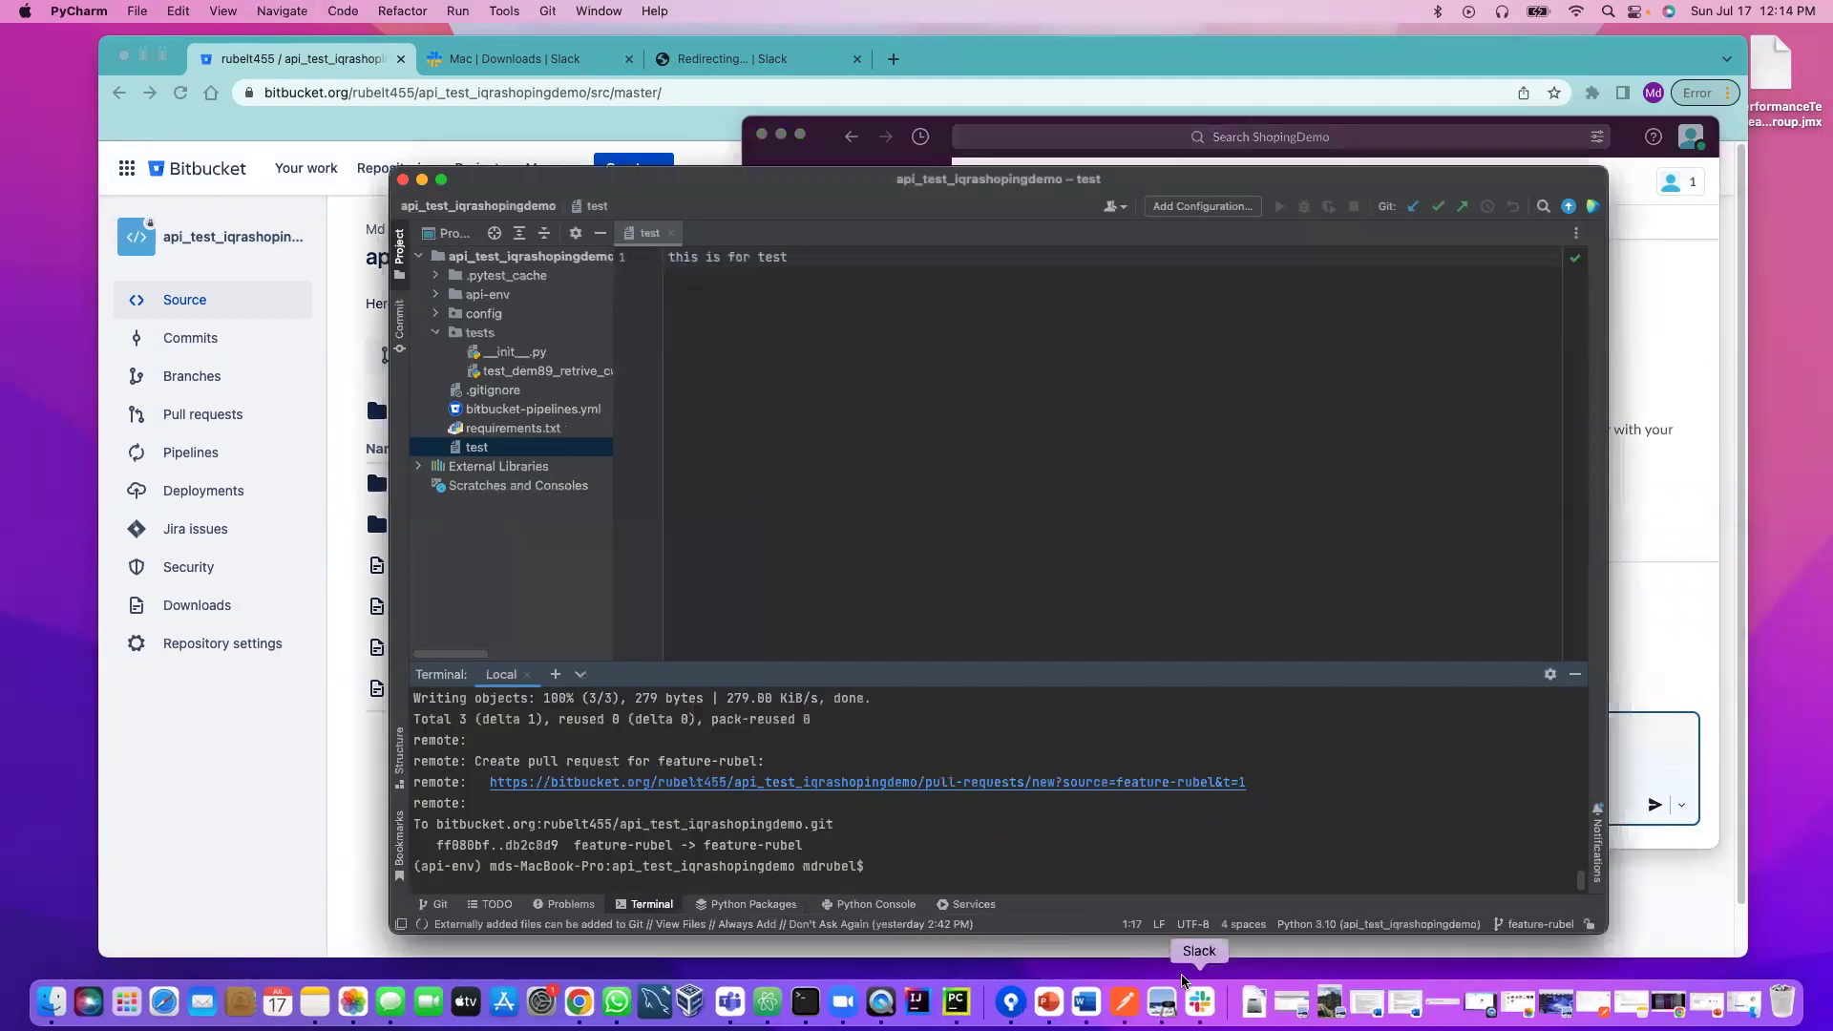
- Append text to the test line, then check git branch and git status in the terminal
click(816, 263)
text(jhgqdbhsabdiasnd)
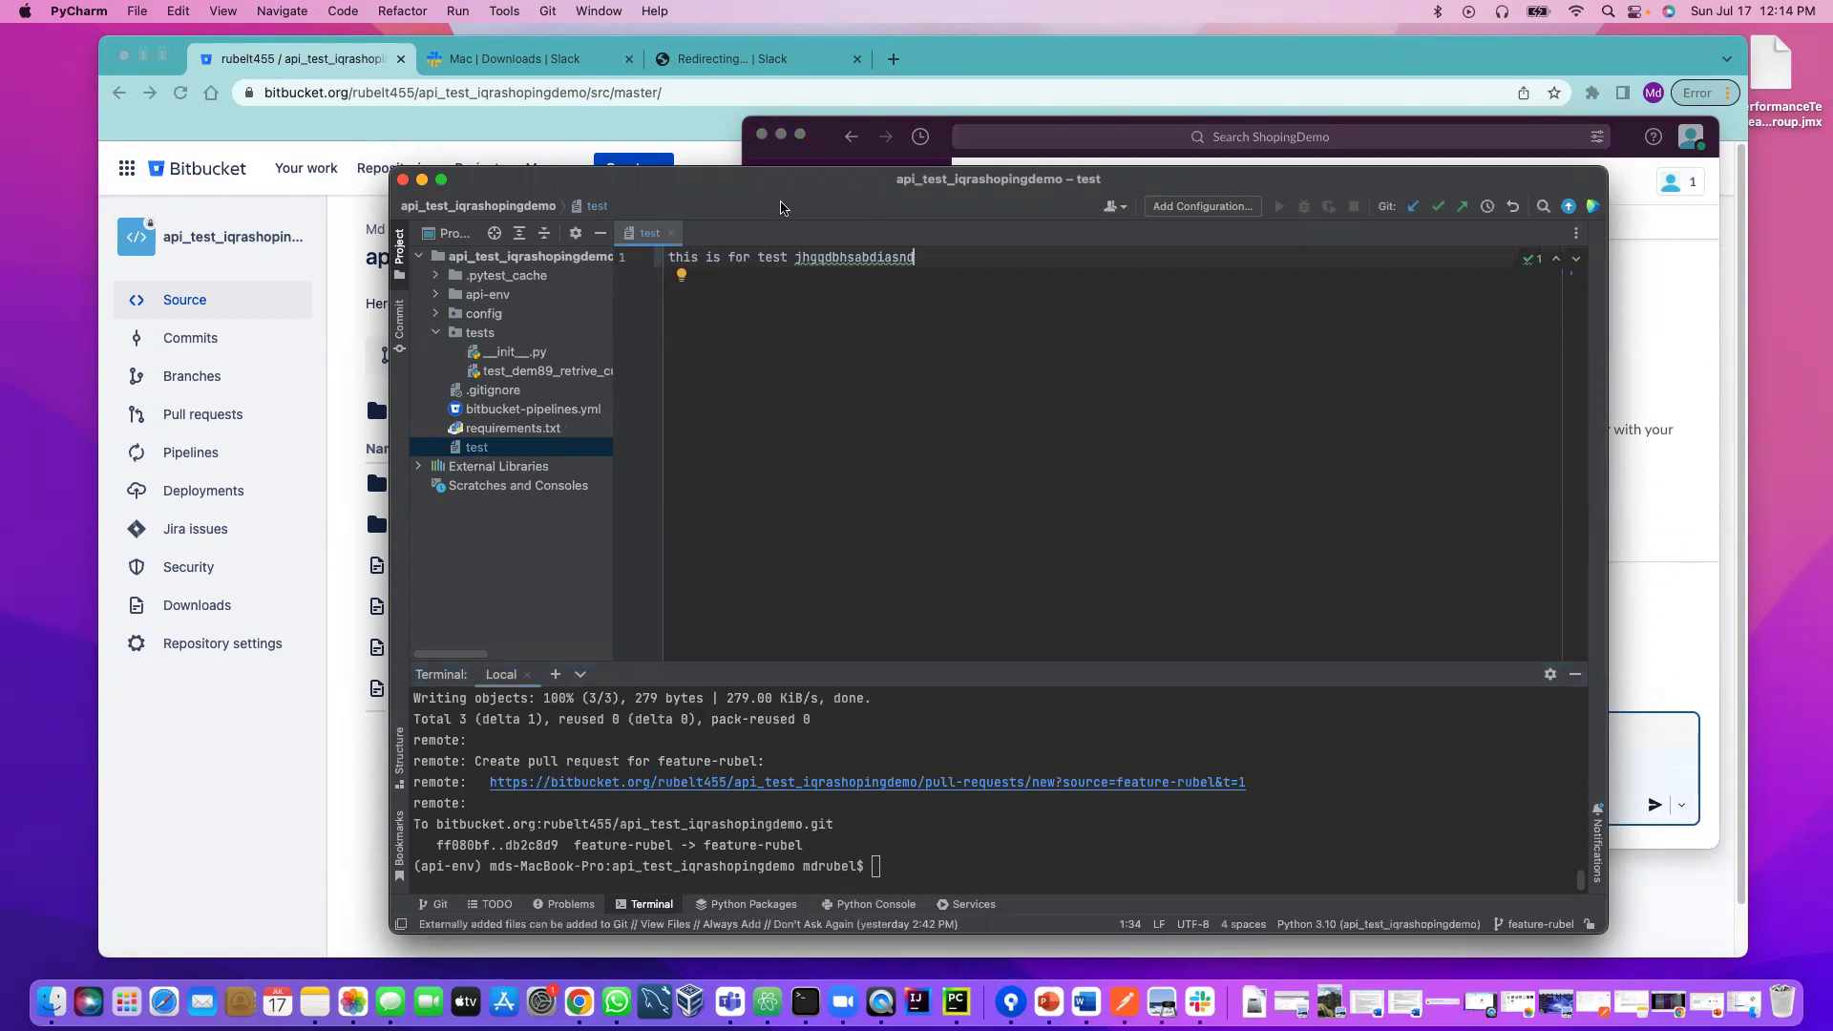
drag(827, 194, 584, 162)
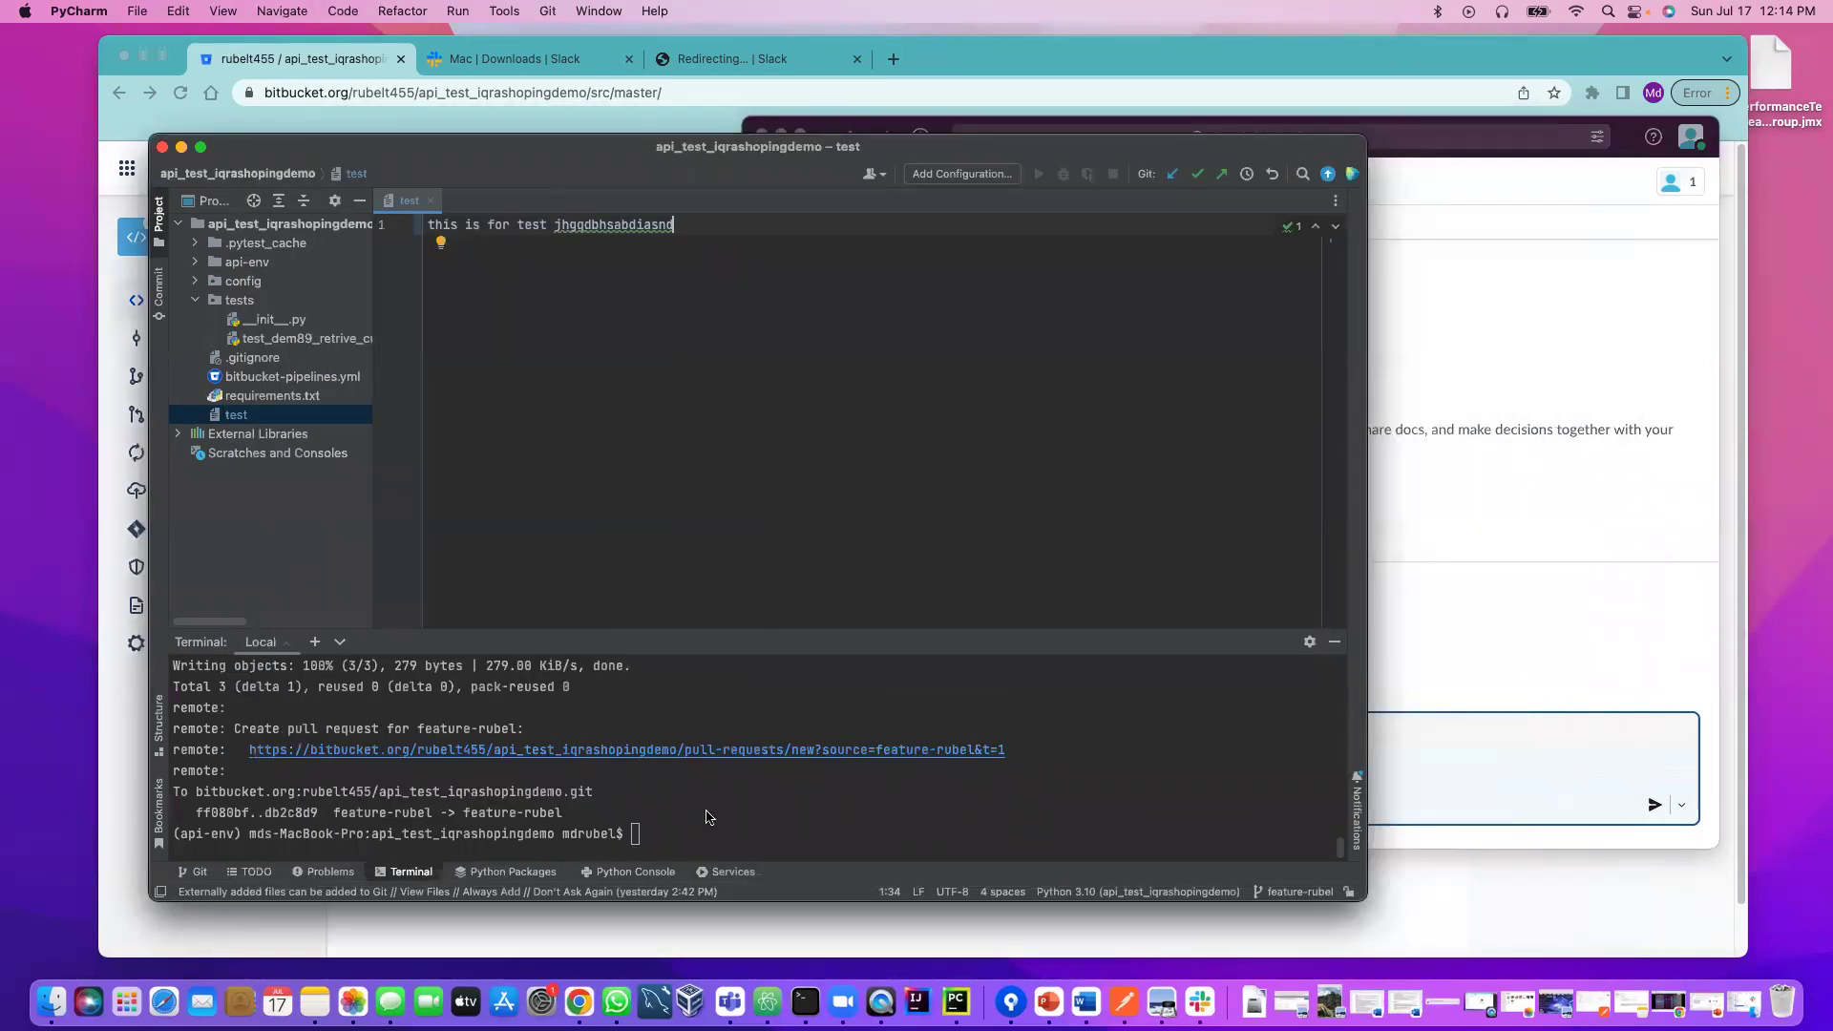
click(696, 822)
text(git branch)
key(Return)
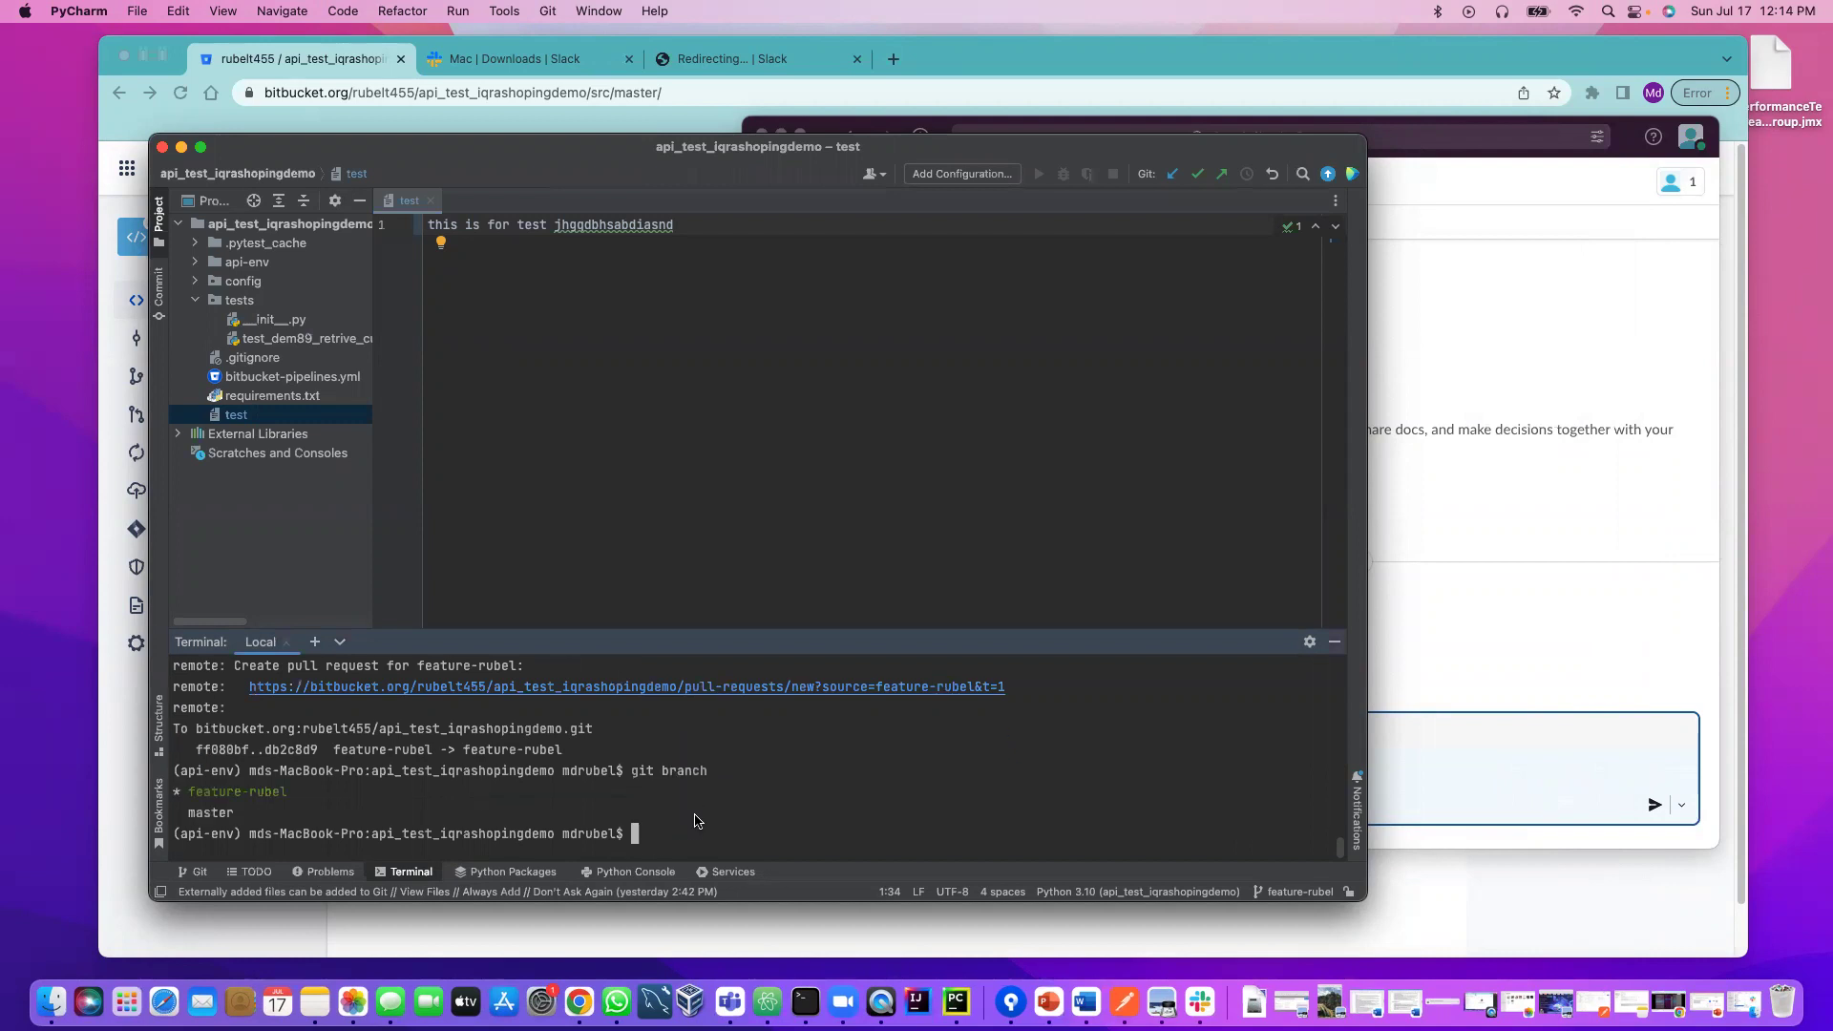
text(git )
text(st)
text(atus)
key(Return)
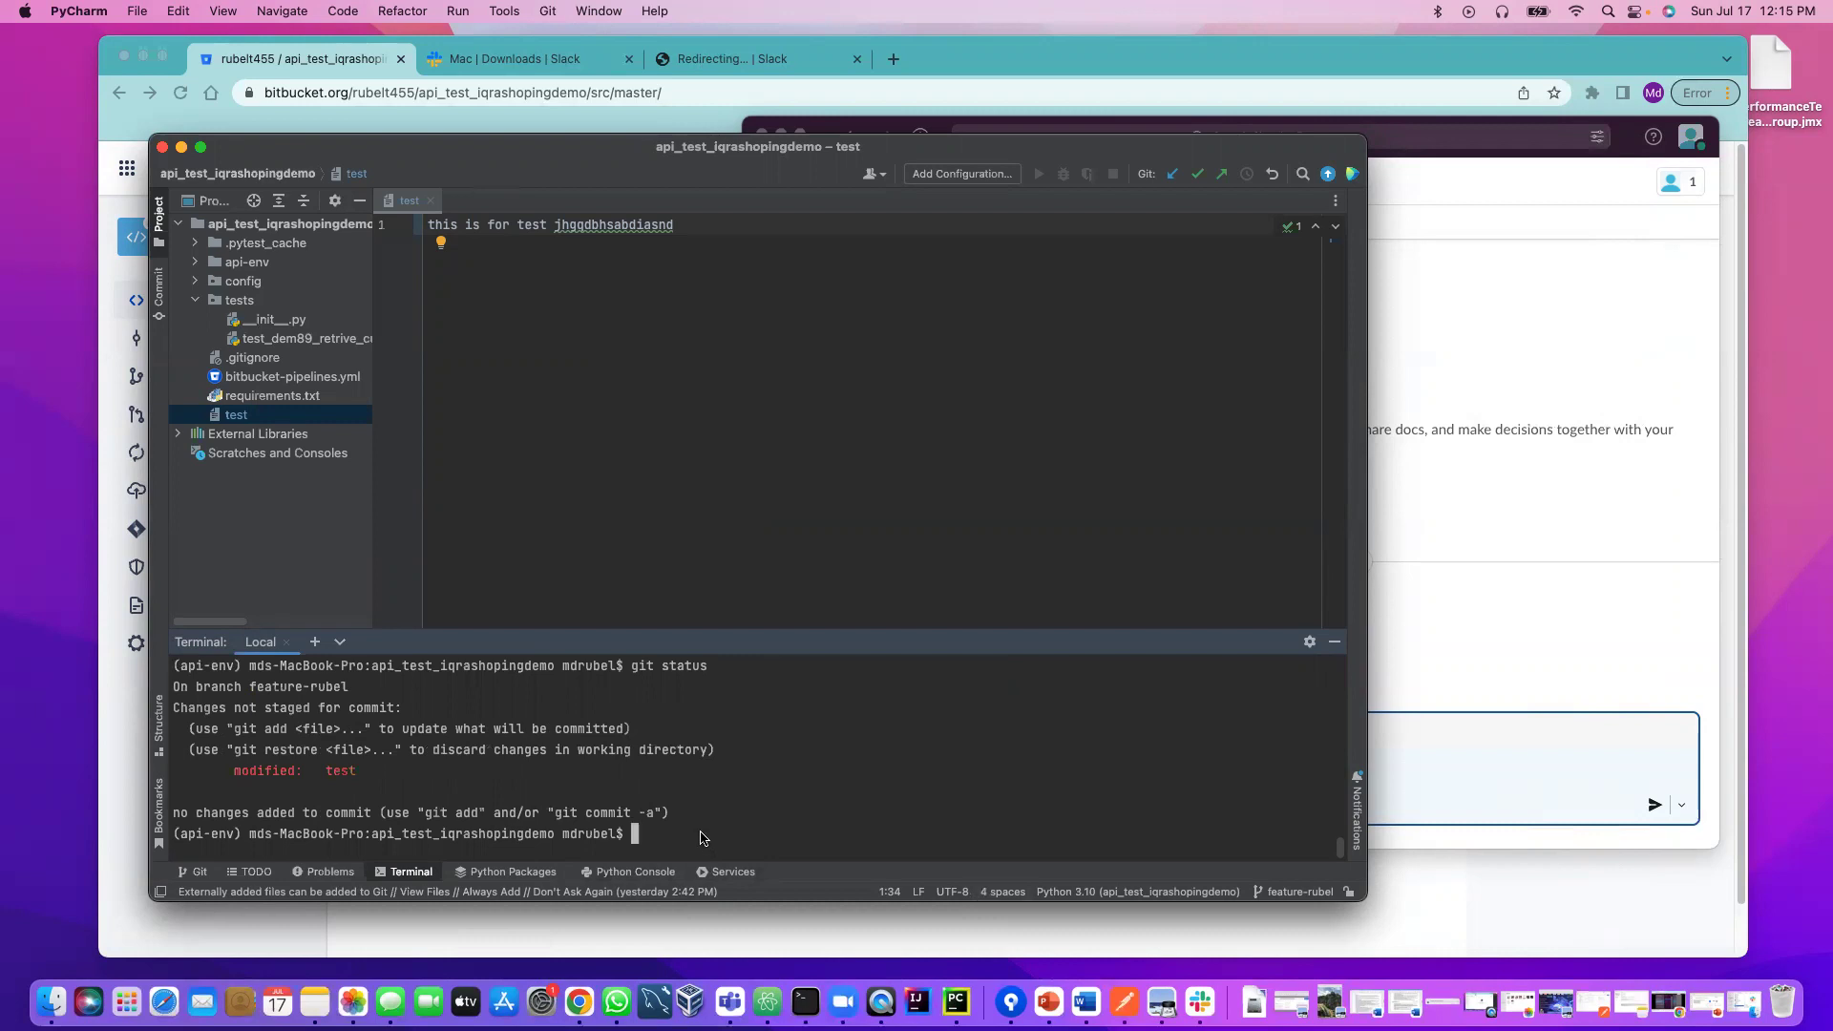
- Stage all changes and commit them with the message 'Test SlackNotification'
text(git add .)
key(Return)
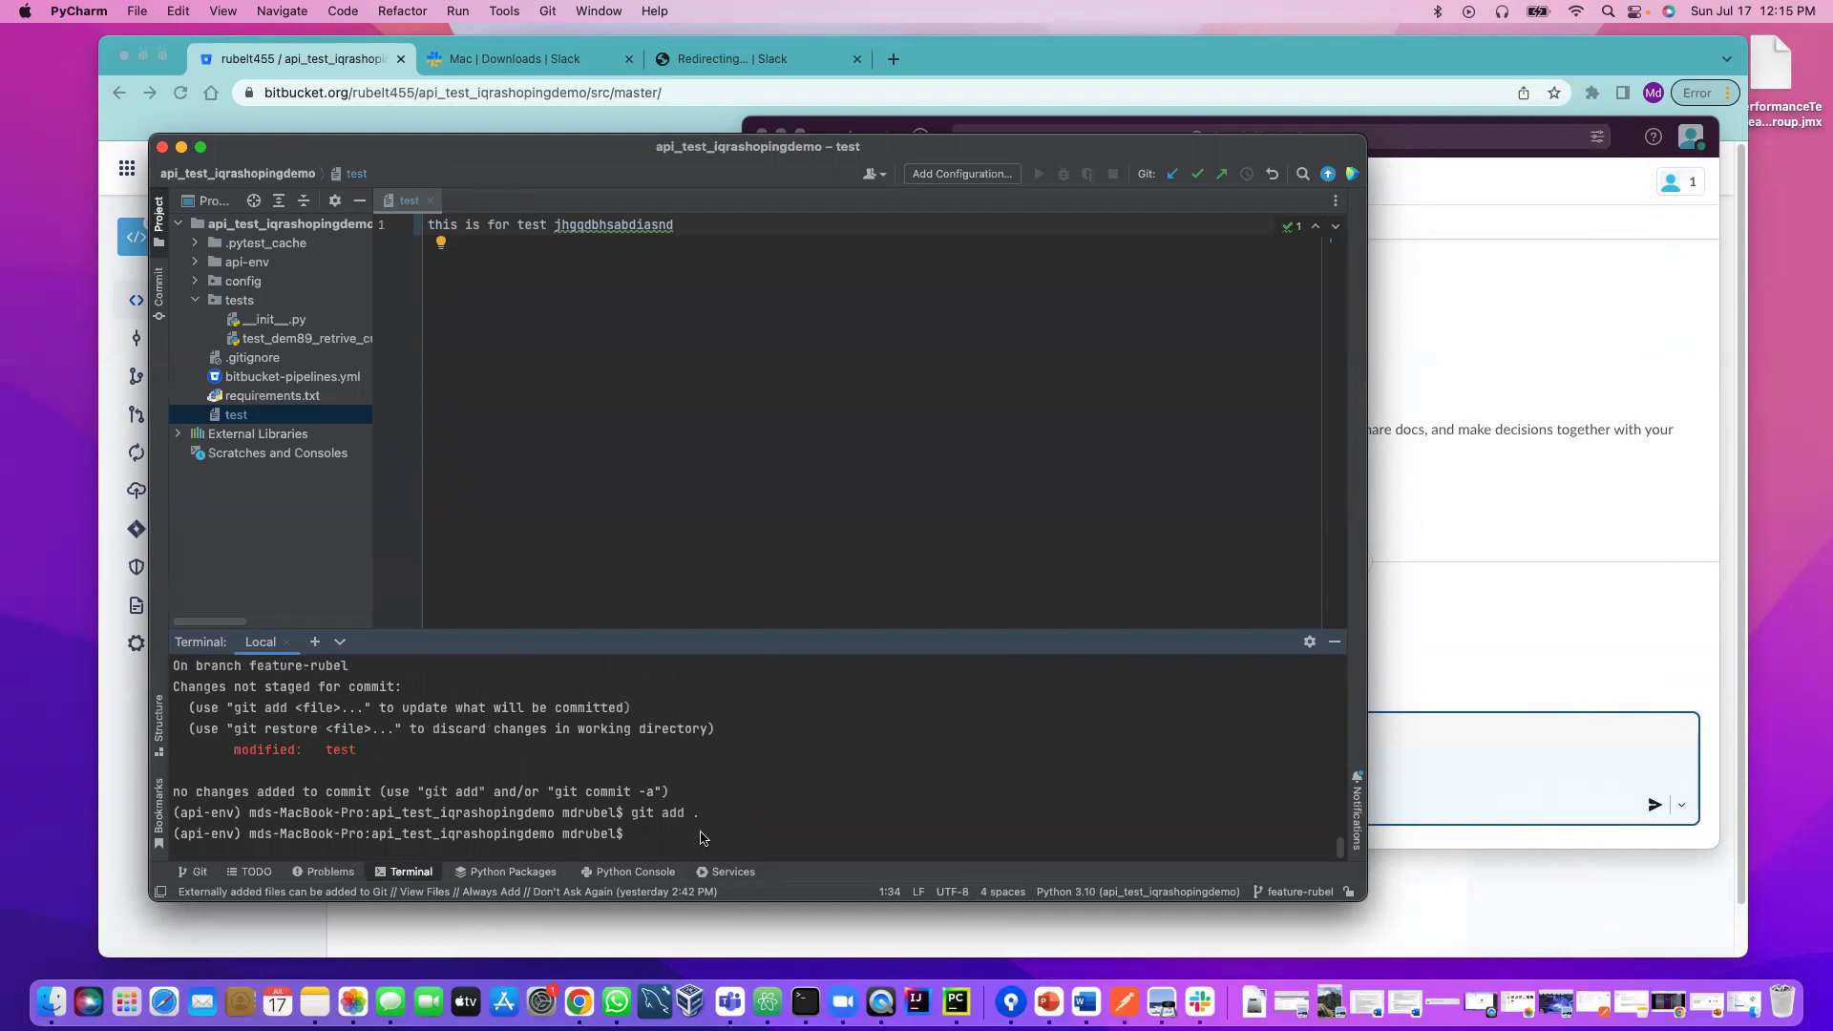
text(git c)
text(ommit -)
text(m )
text("Add)
key(BackSpace)
key(BackSpace)
key(BackSpace)
key(BackSpace)
text(Test SlackNotification)
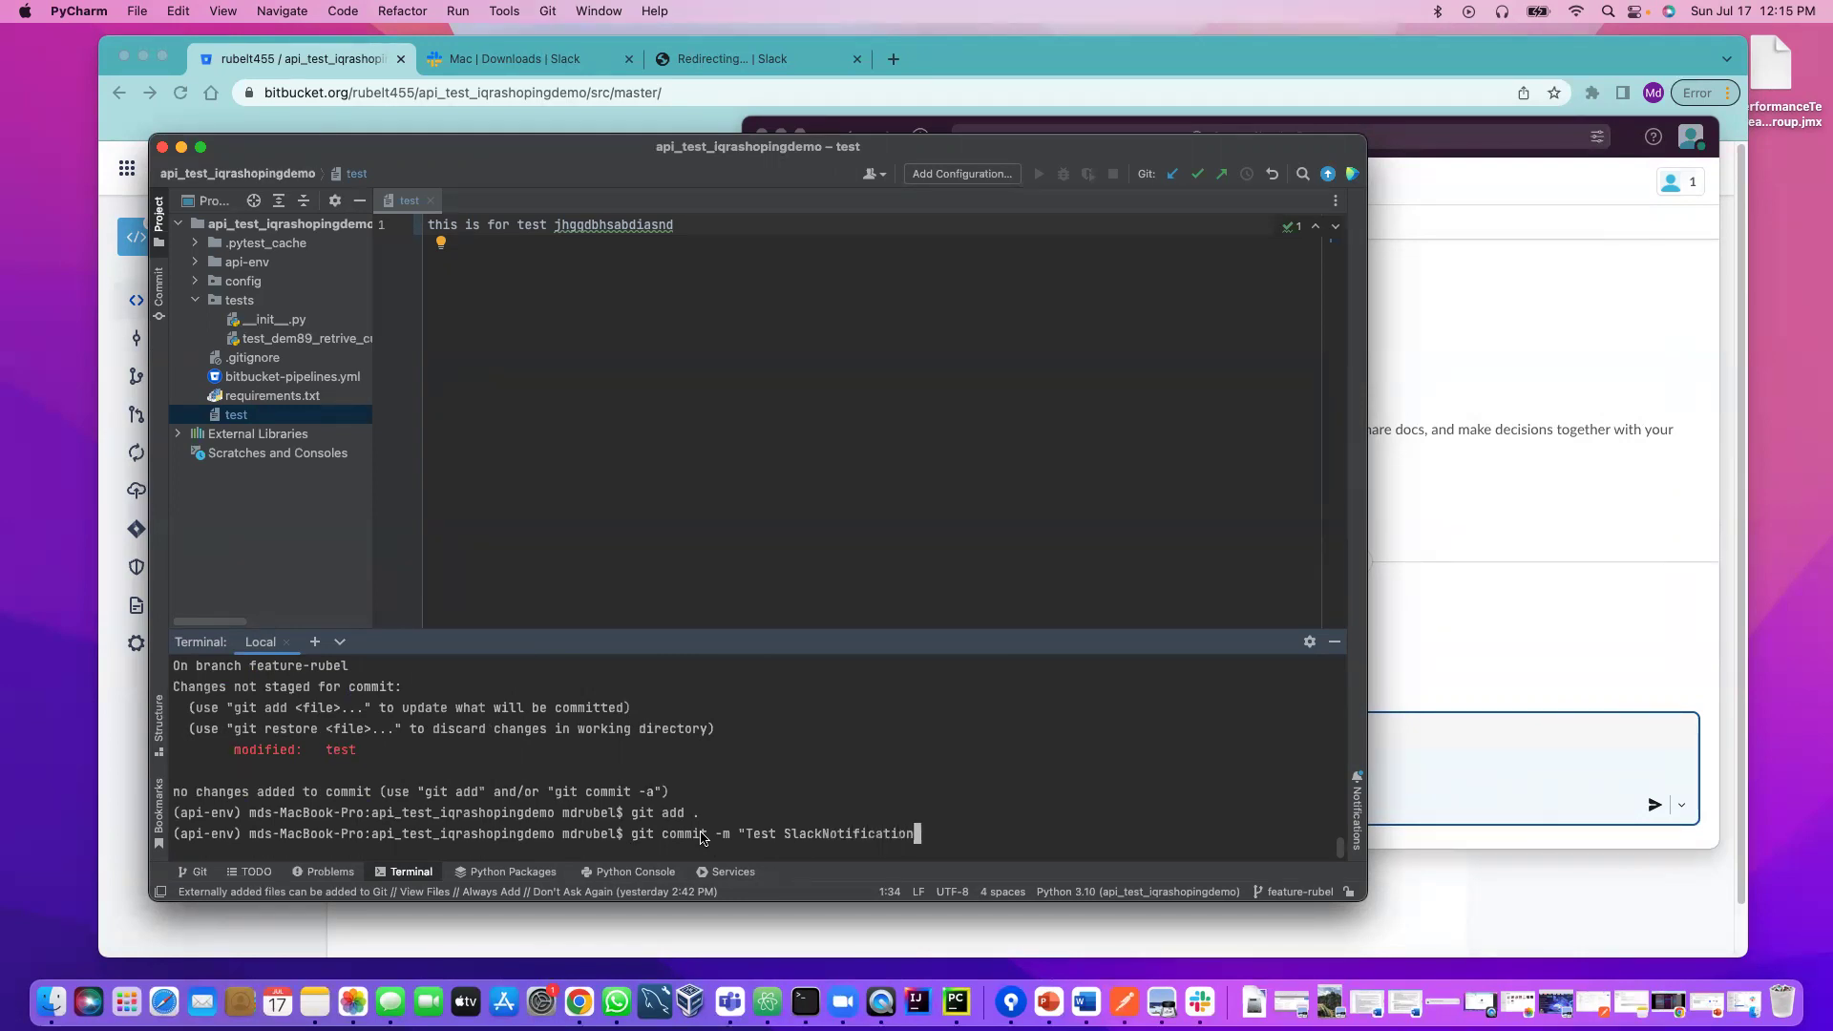
text(")
key(Return)
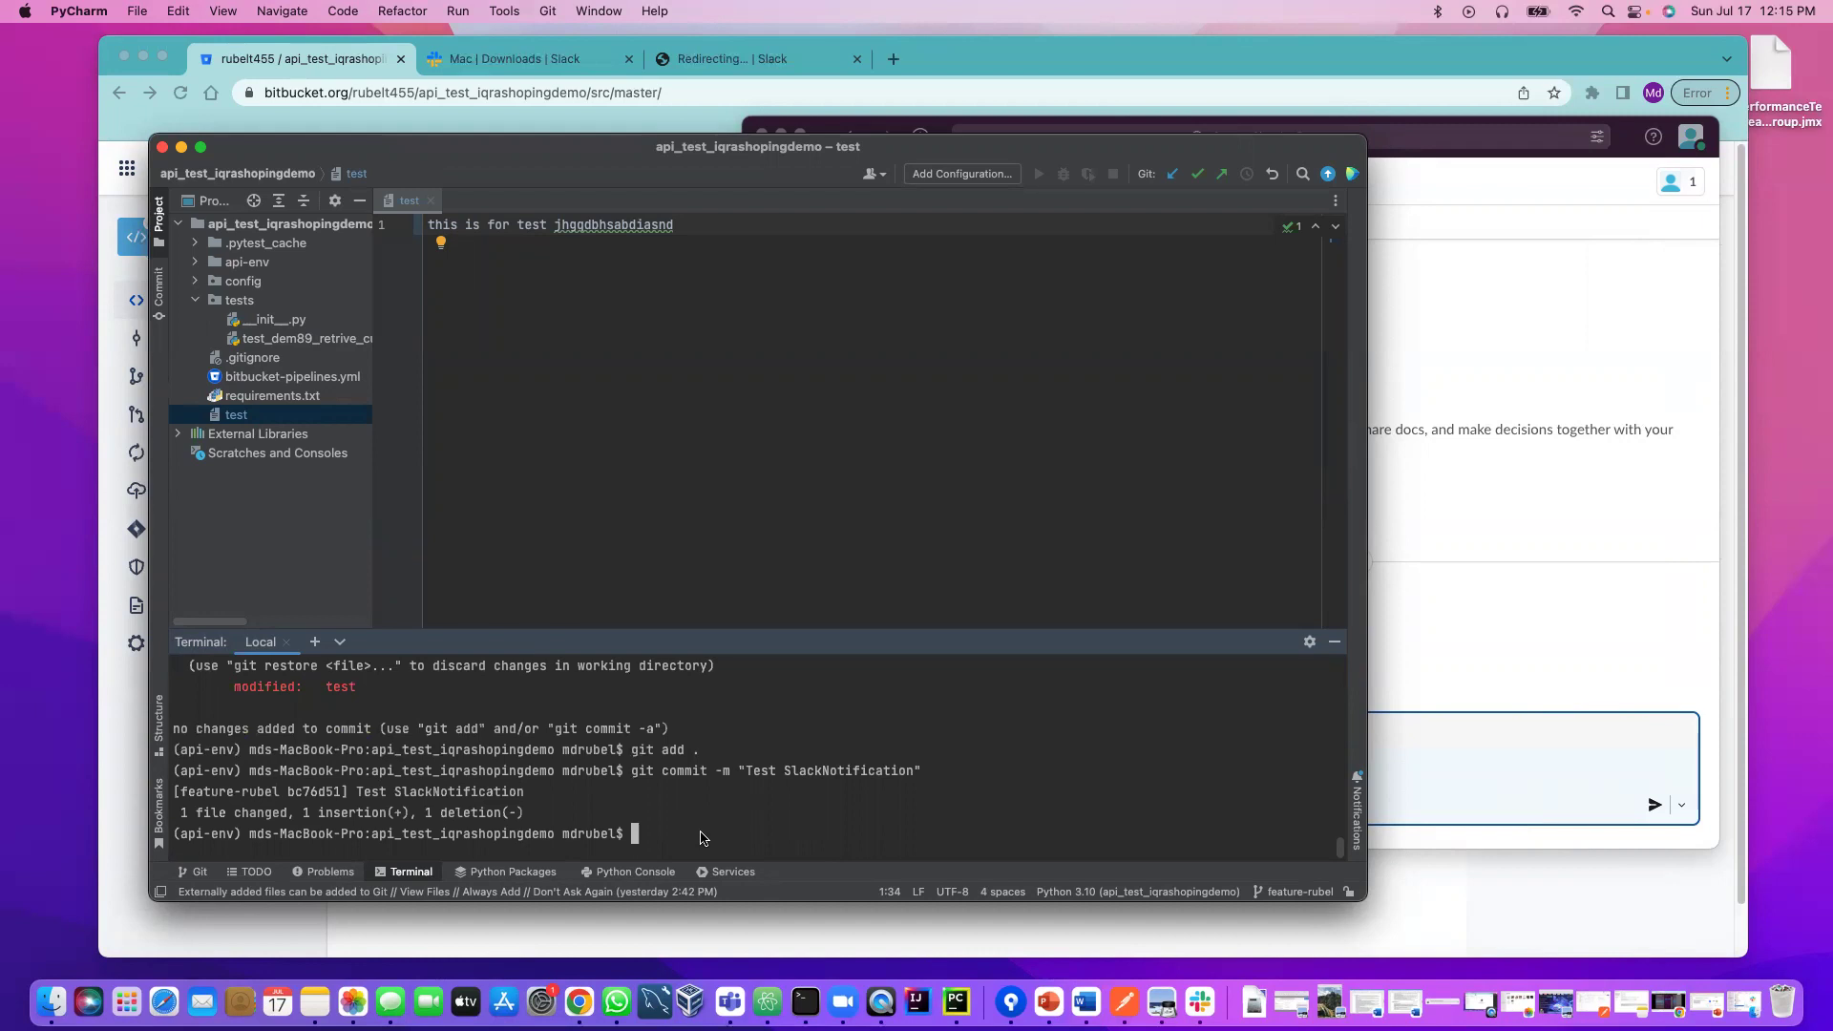
- Push the commit with git push origin feature-rubel and return to Chrome
text(git push origin feature-rubel)
key(Return)
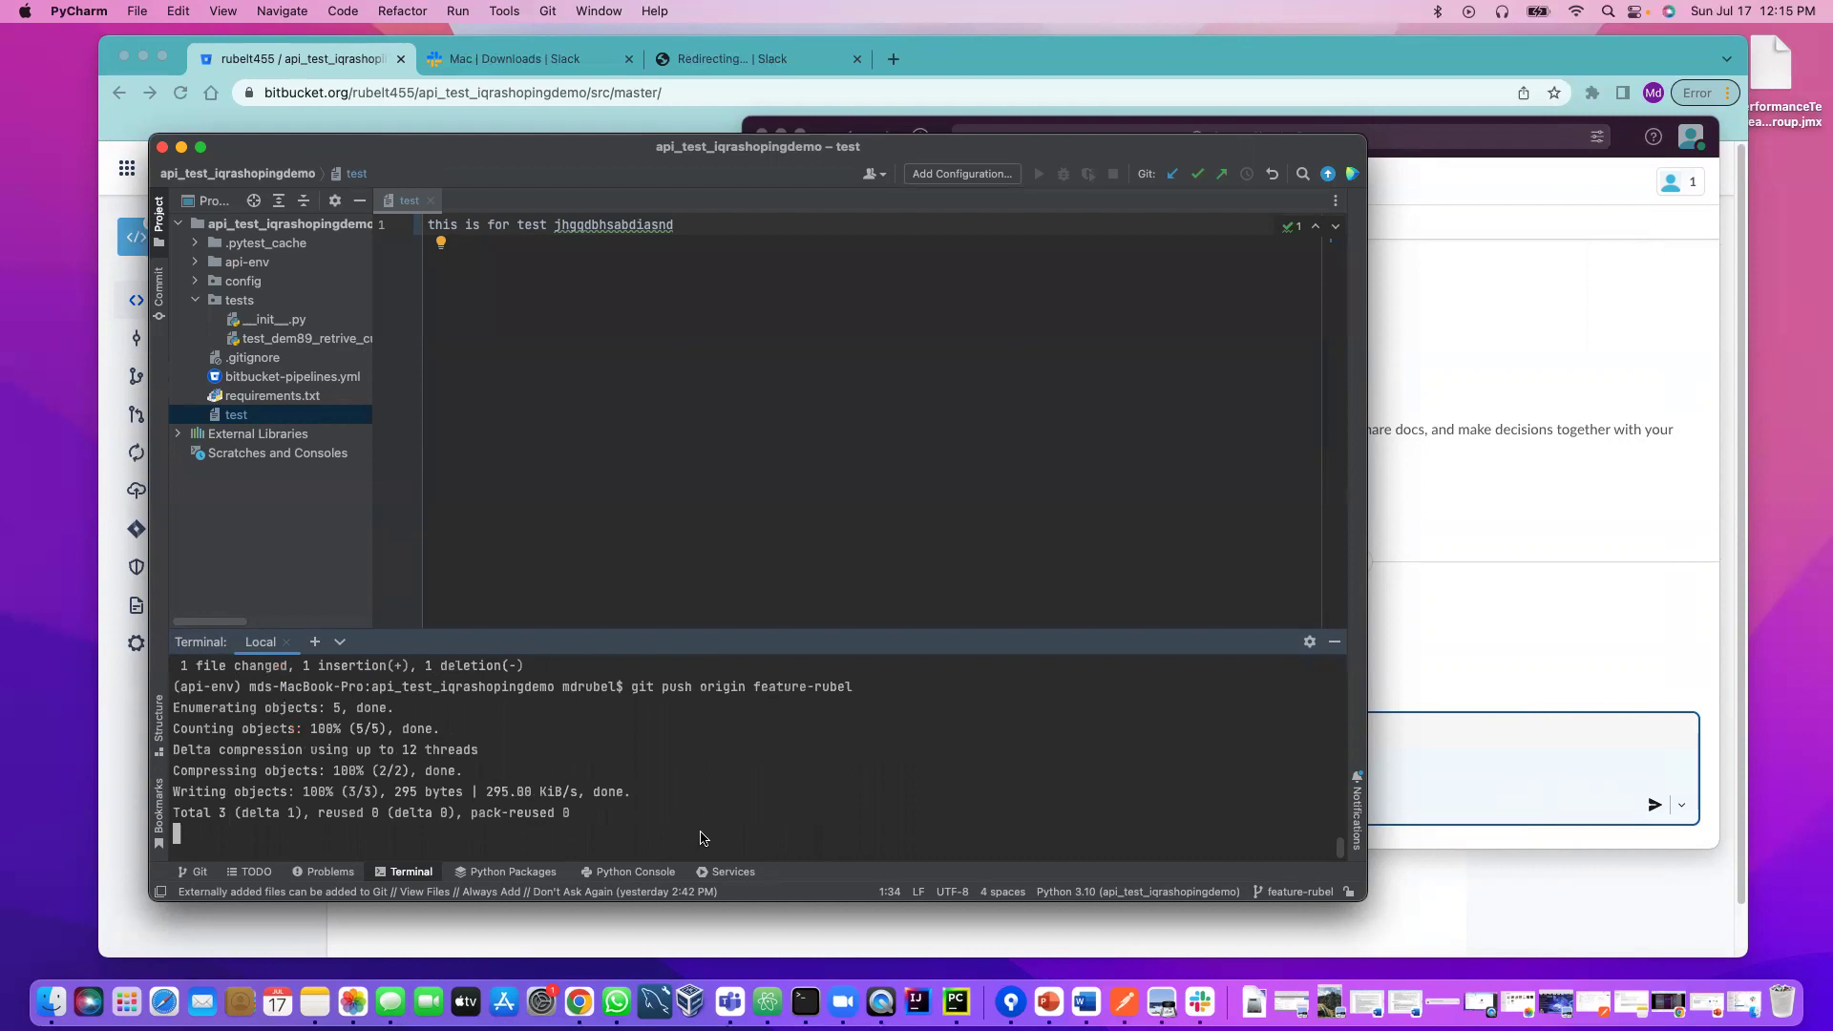
key(super+Tab)
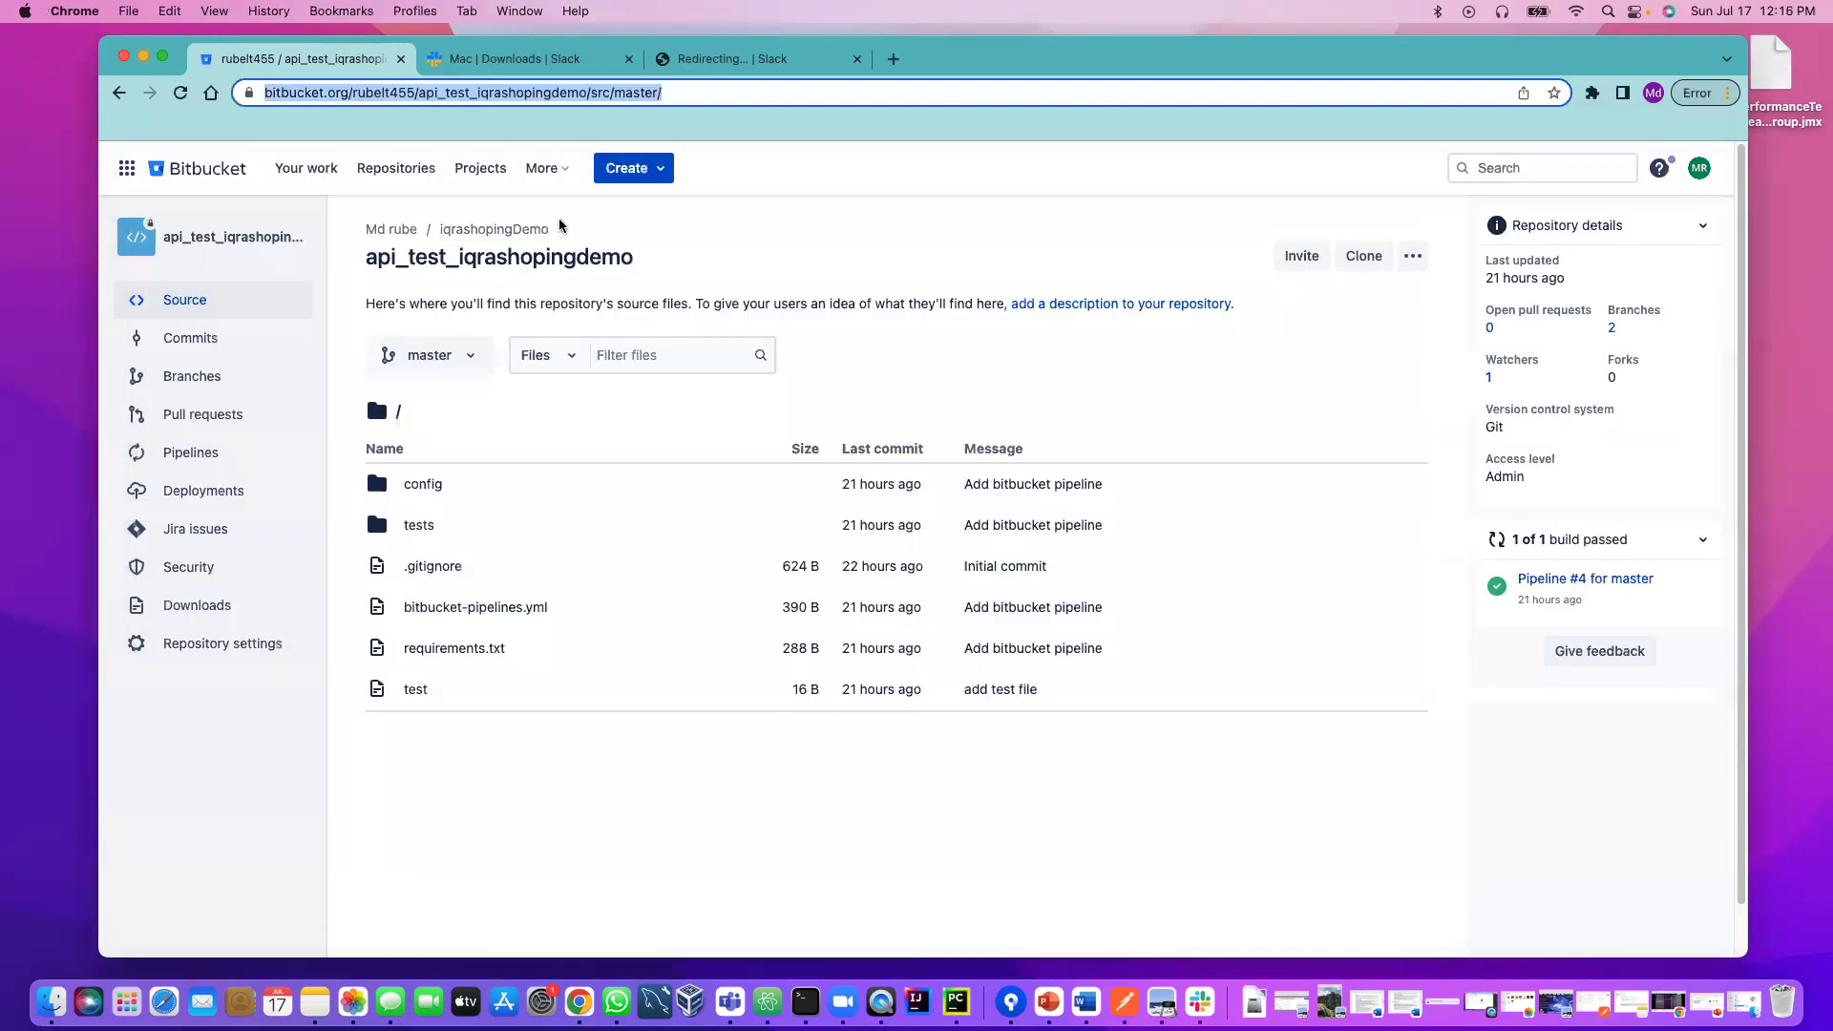
- Open pipeline #5's results for the Test SlackNotification commit, then bring Slack forward
click(218, 453)
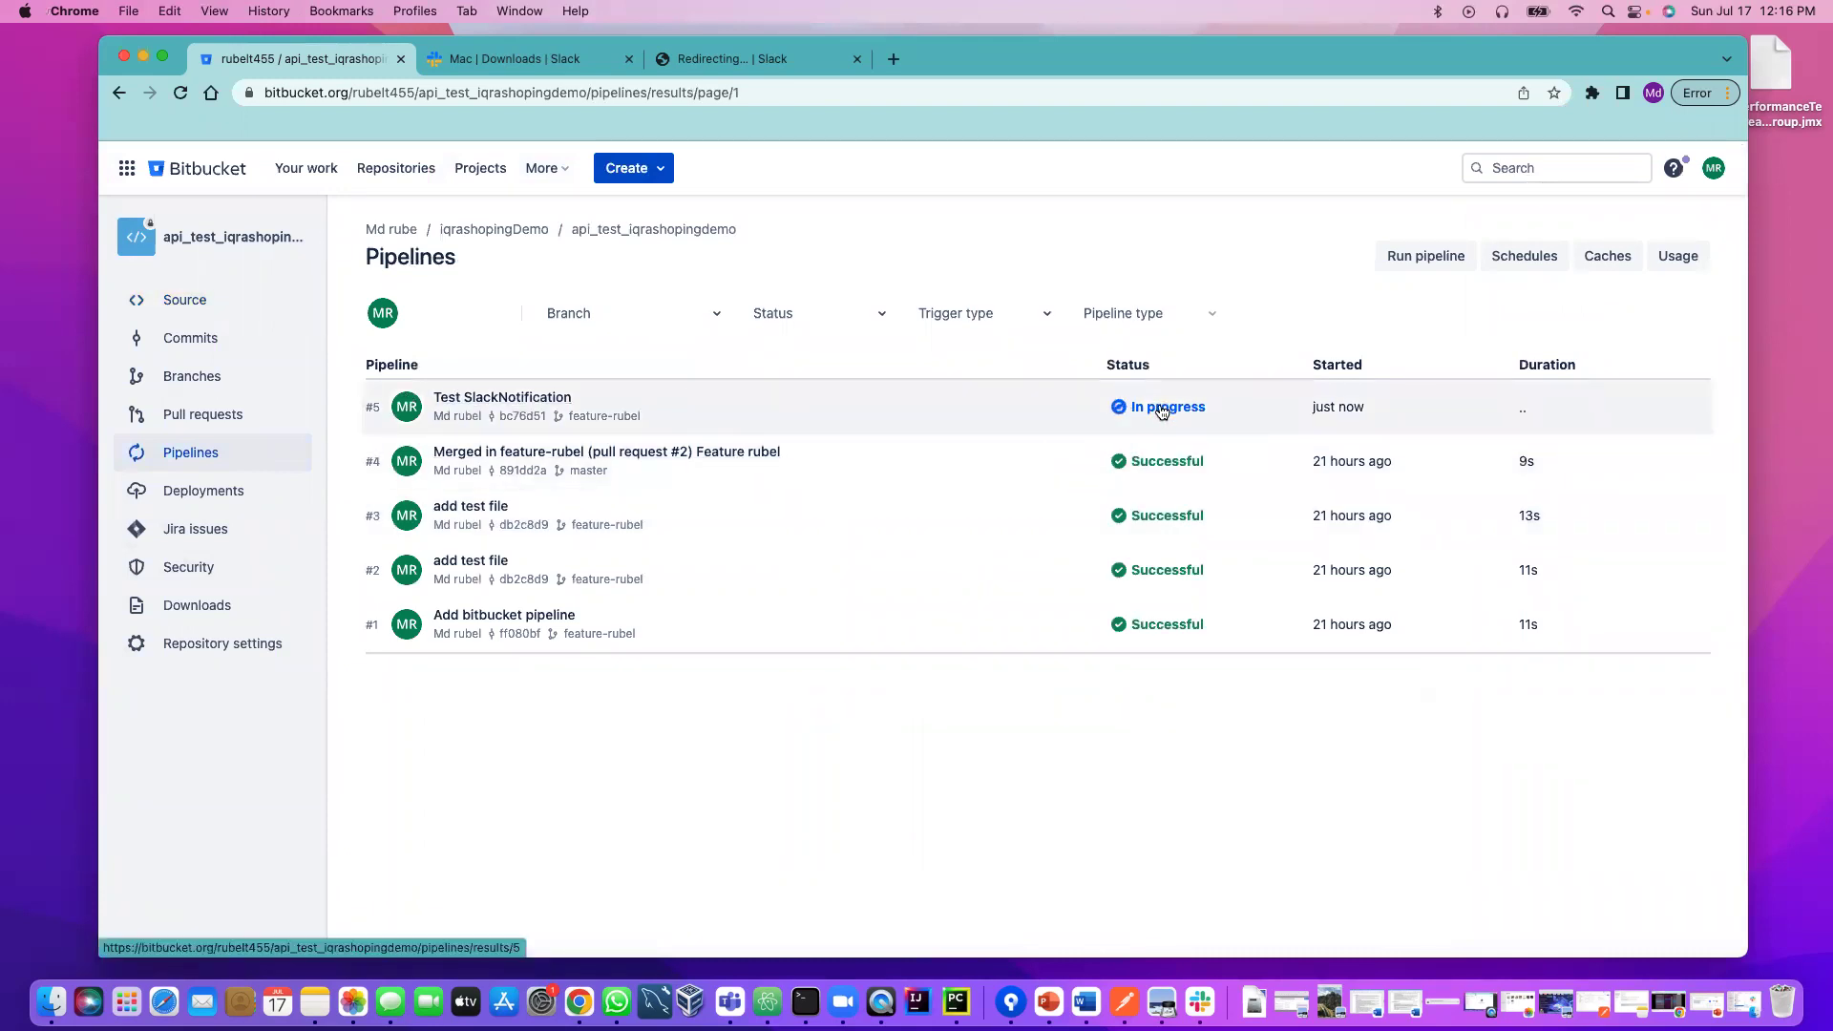
click(1163, 411)
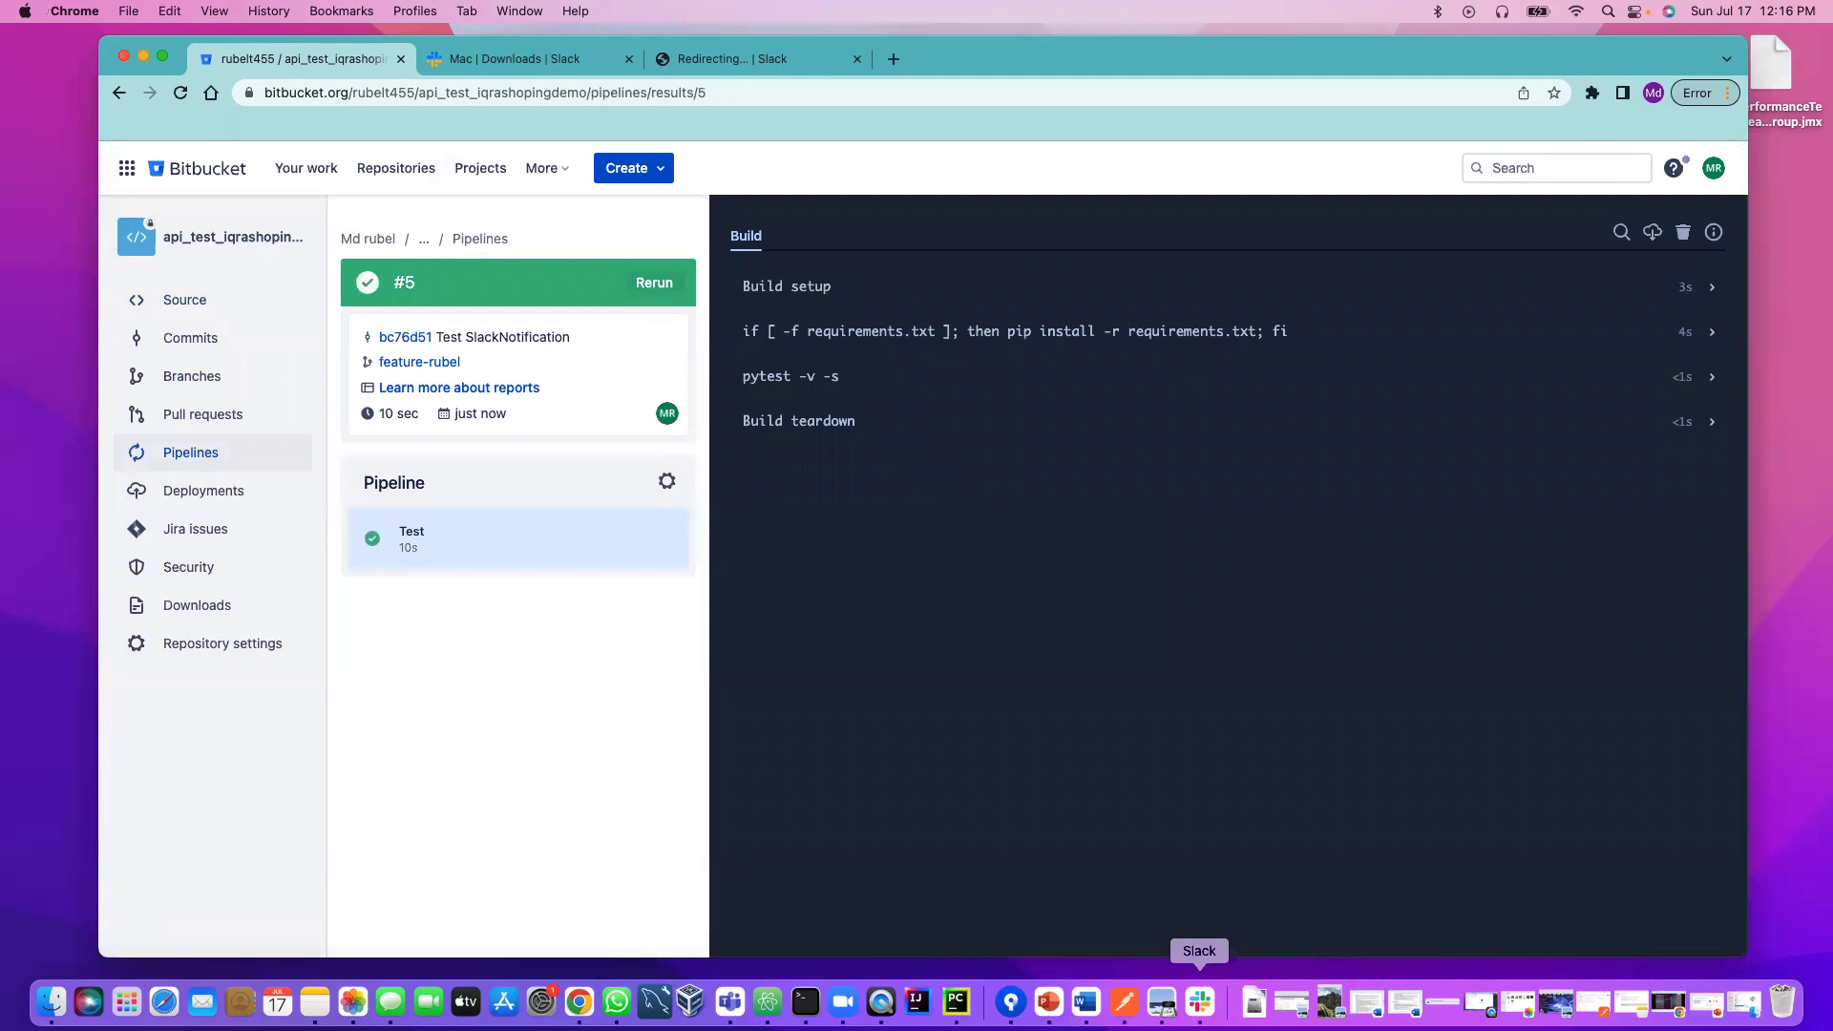
click(1200, 1001)
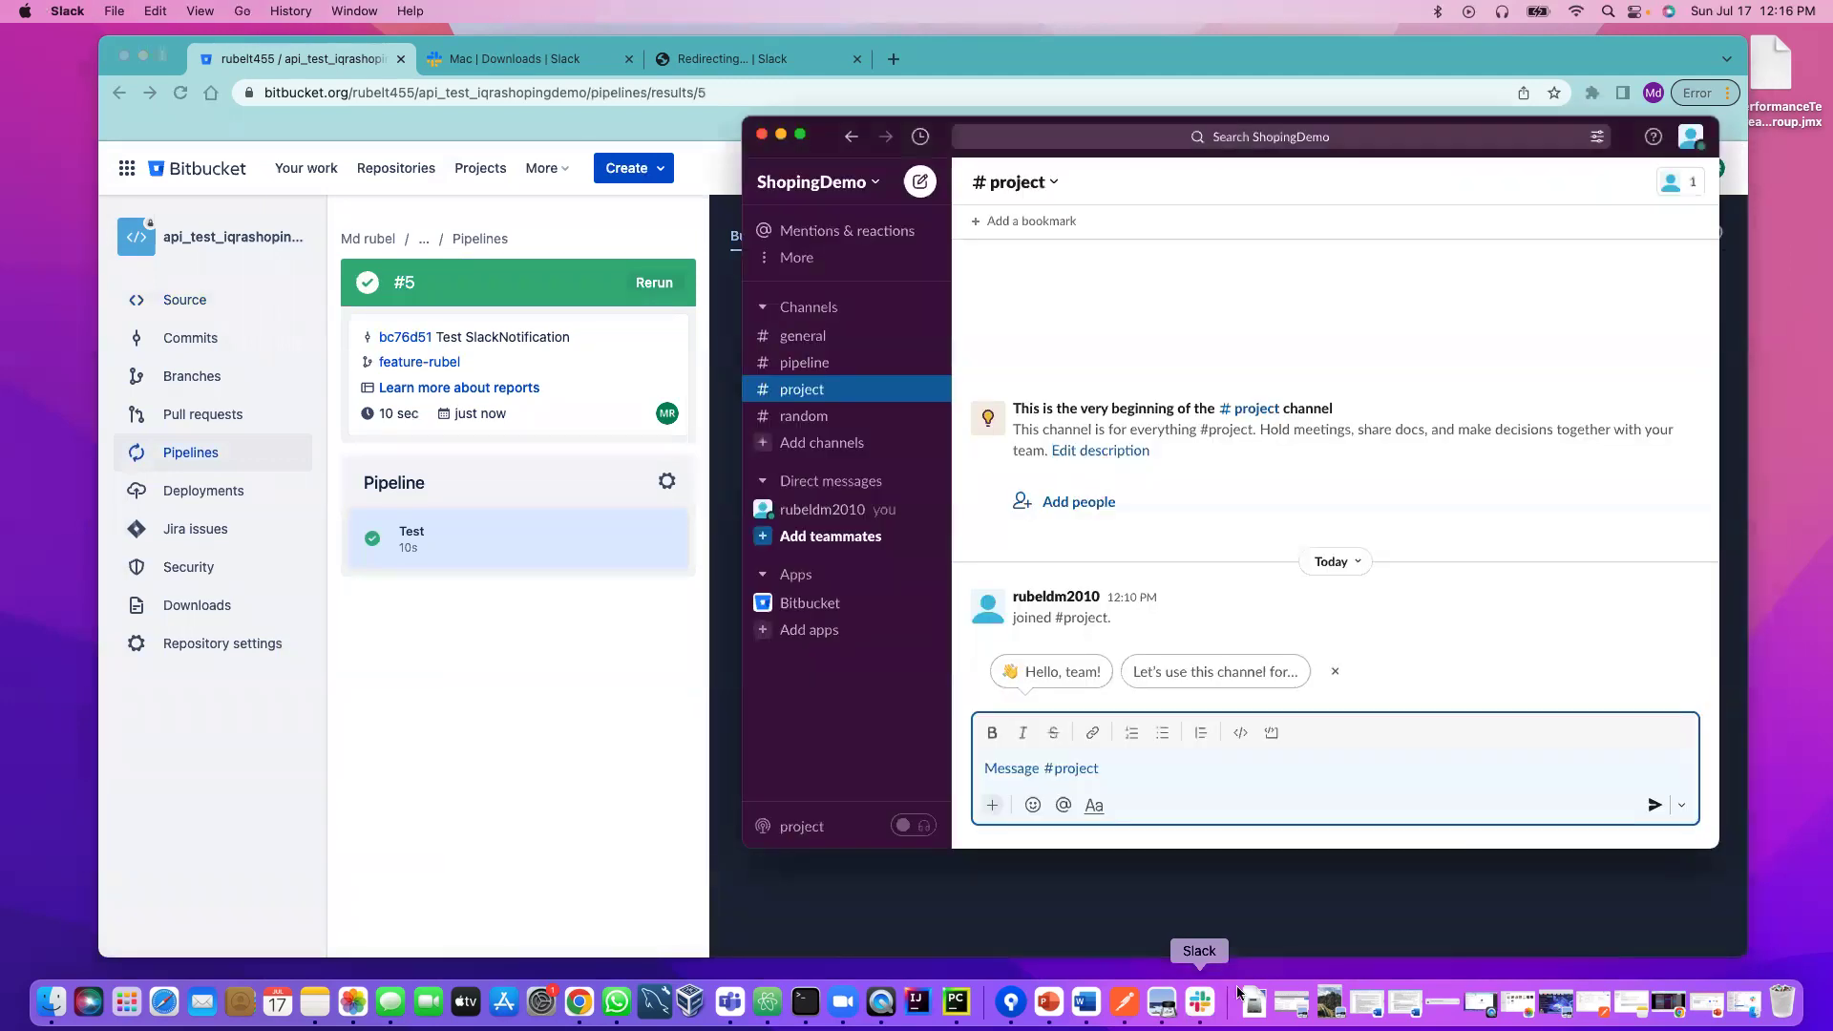
- Scroll through the #pipeline channel, shift the Slack window aside, and return to pipeline #5's build log
click(807, 363)
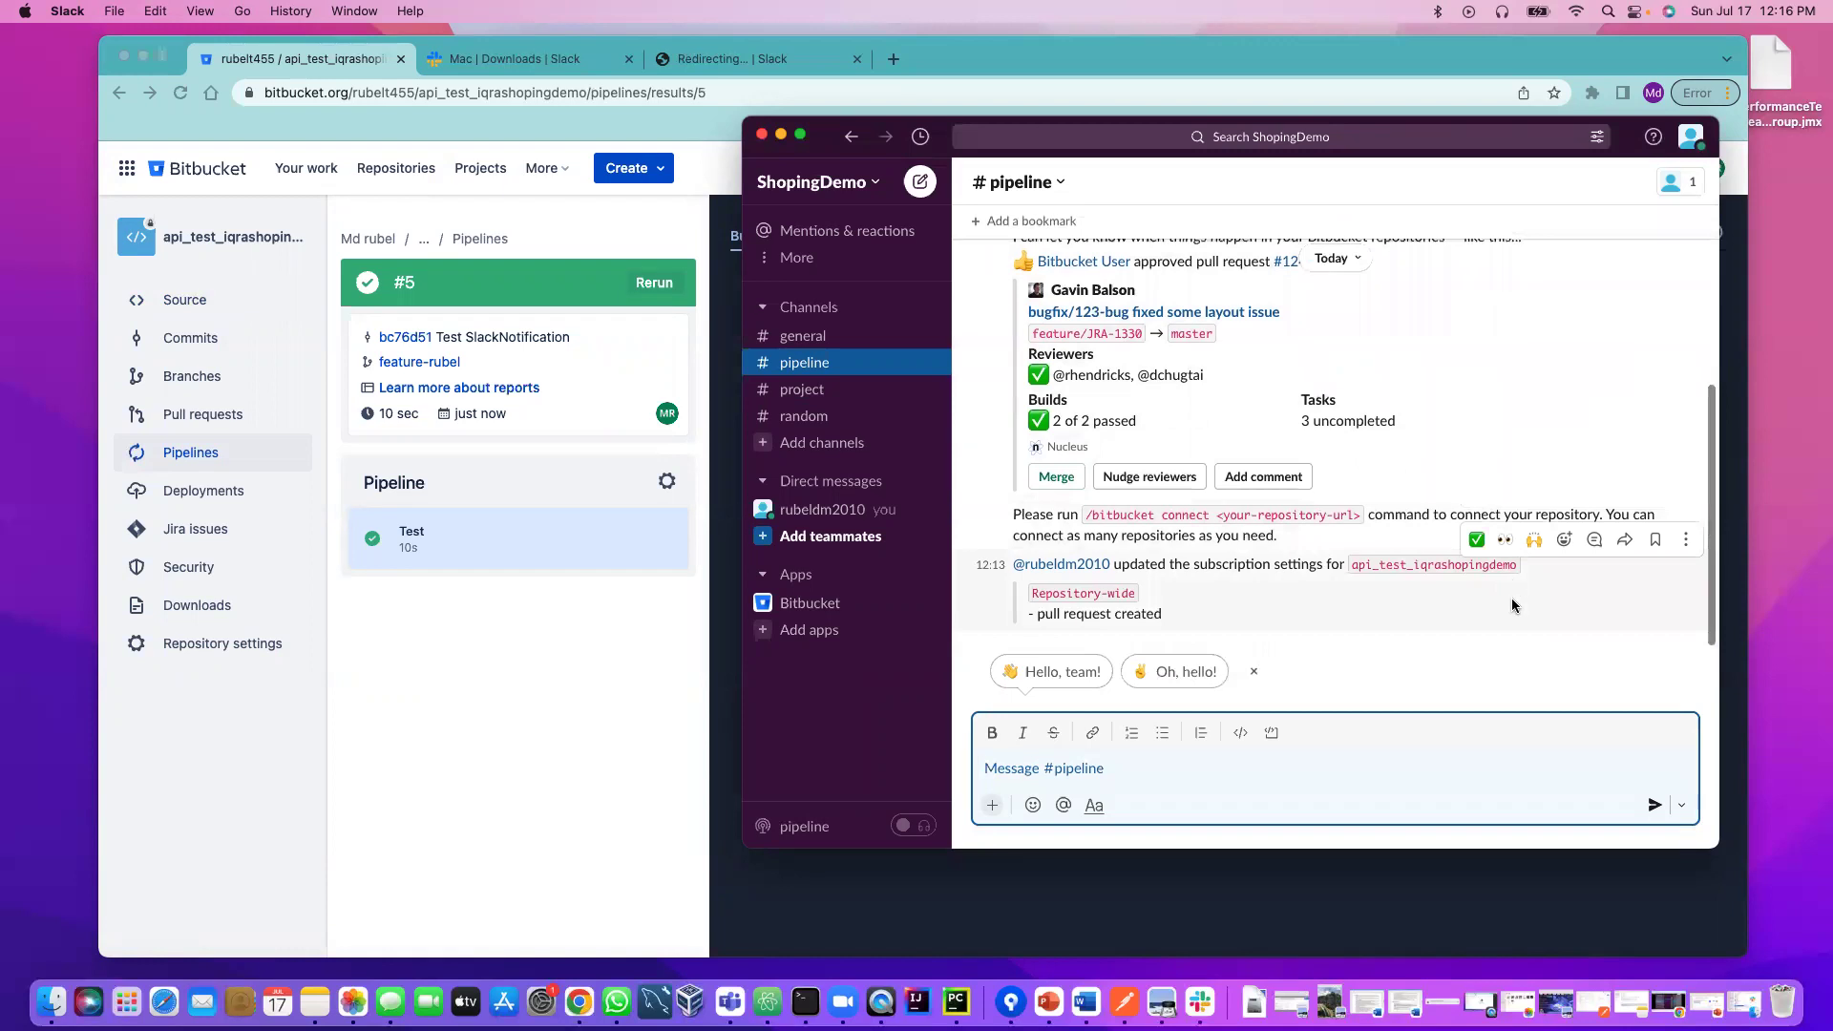
scroll(1515, 616, up, 4)
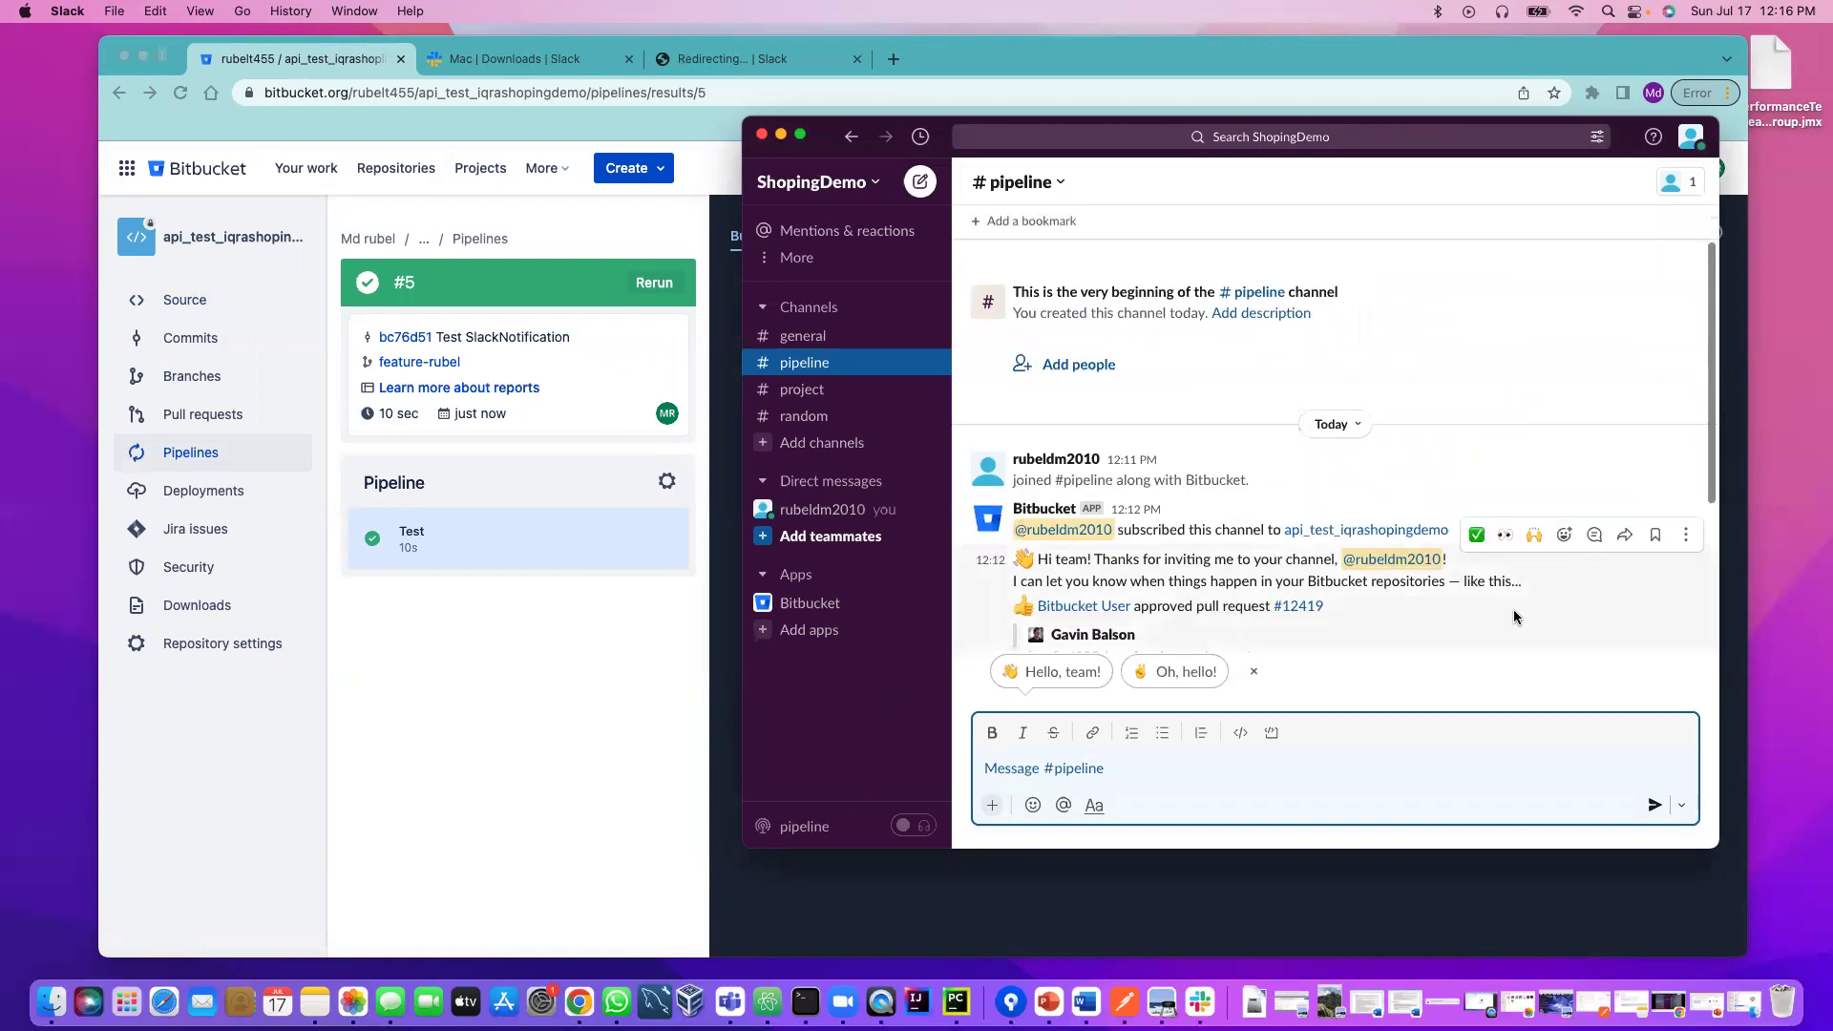
scroll(1515, 617, down, 4)
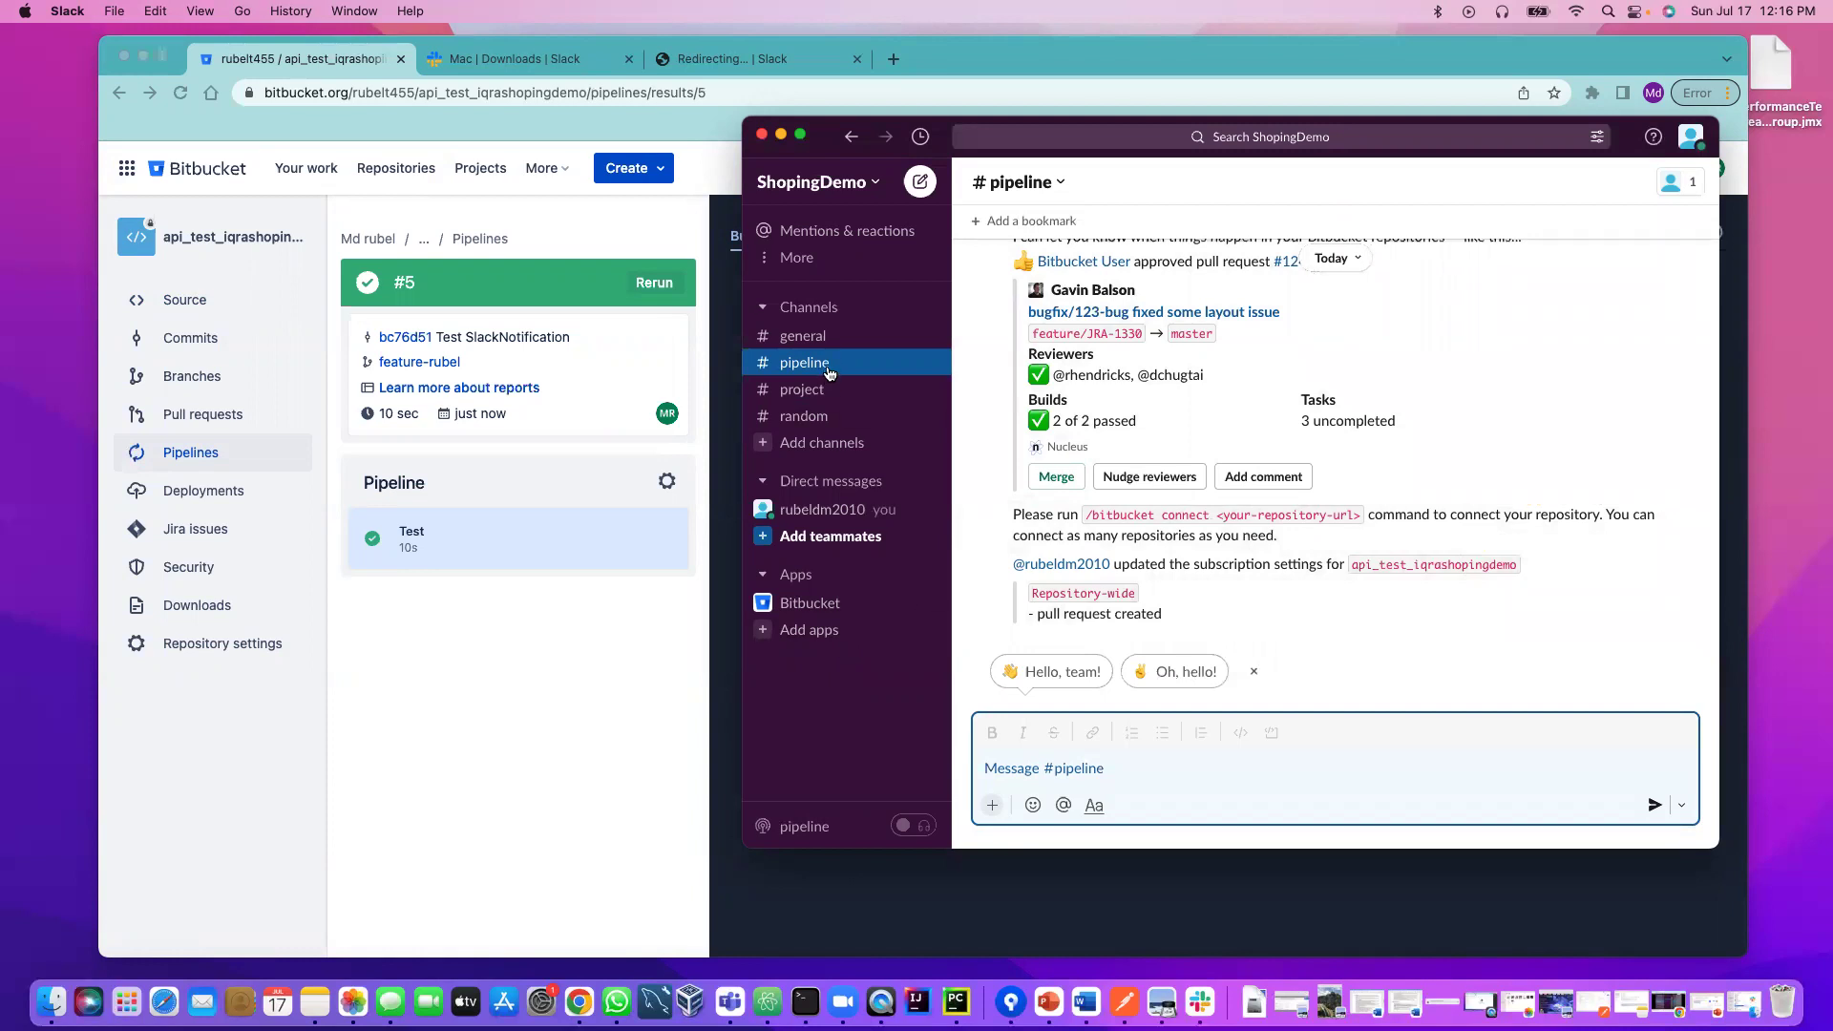
scroll(1289, 607, up, 3)
scroll(1289, 607, down, 3)
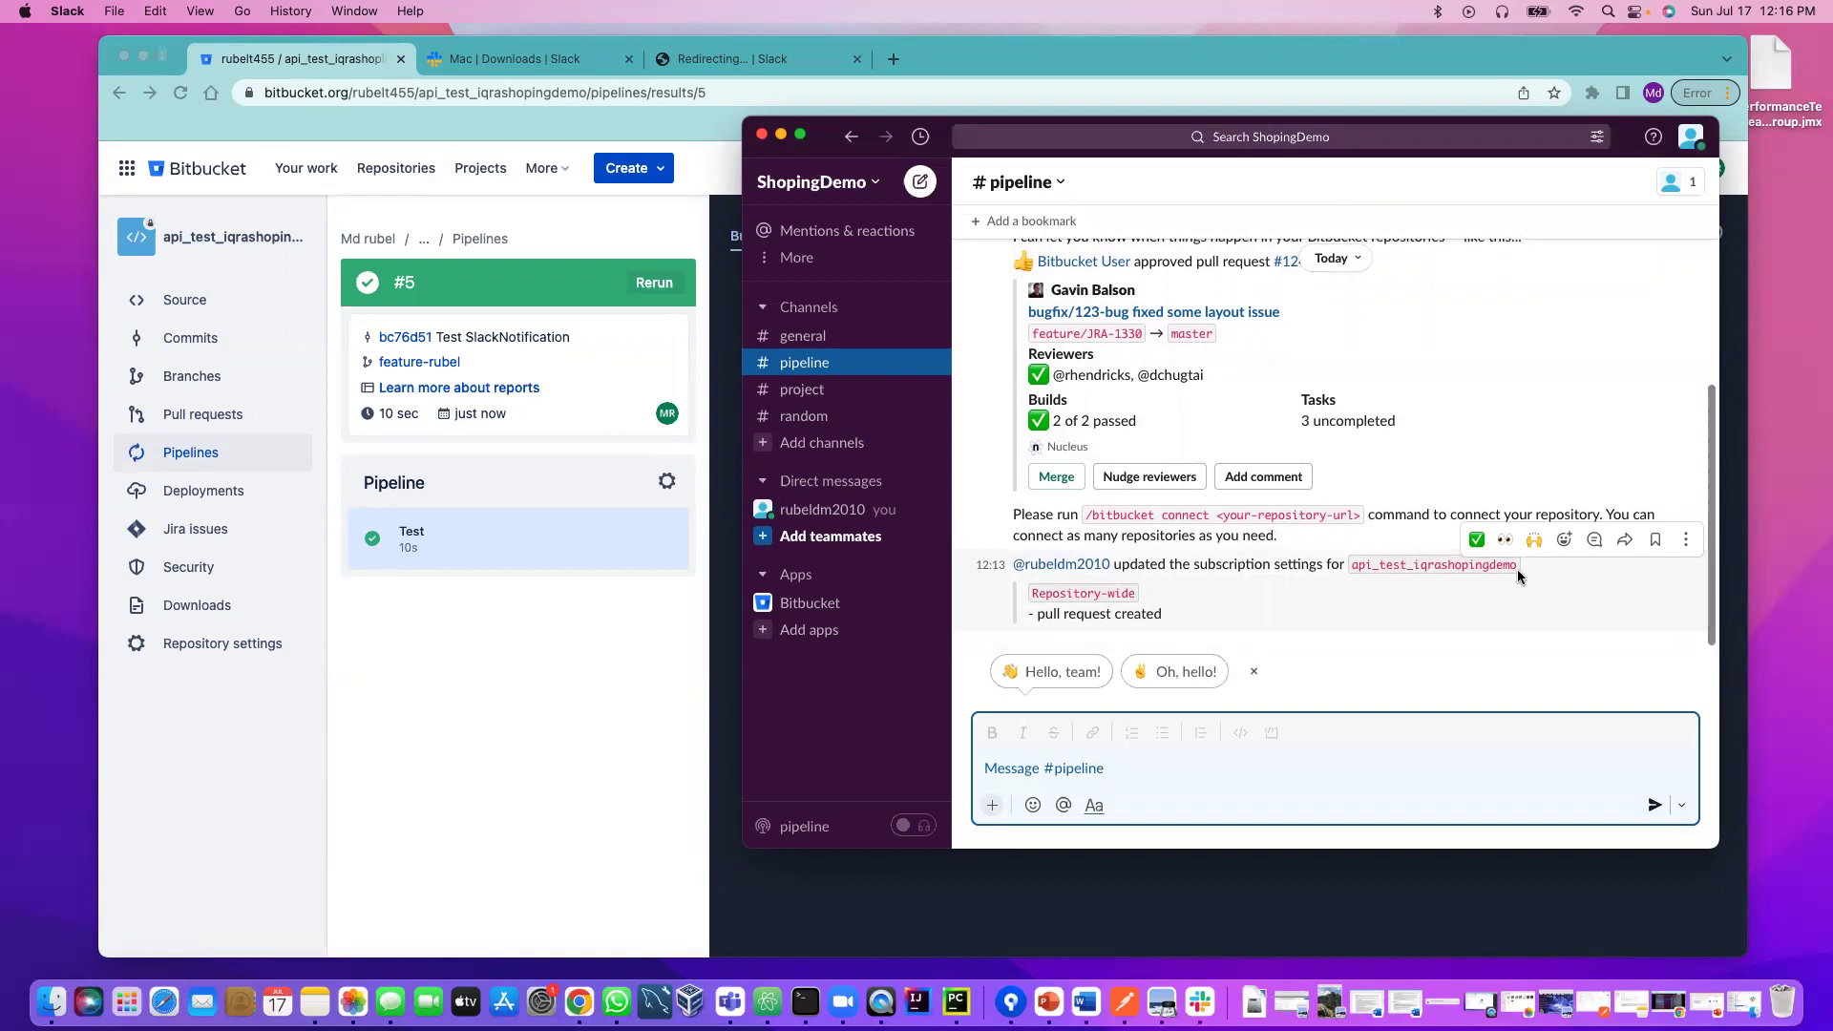
scroll(1413, 570, up, 4)
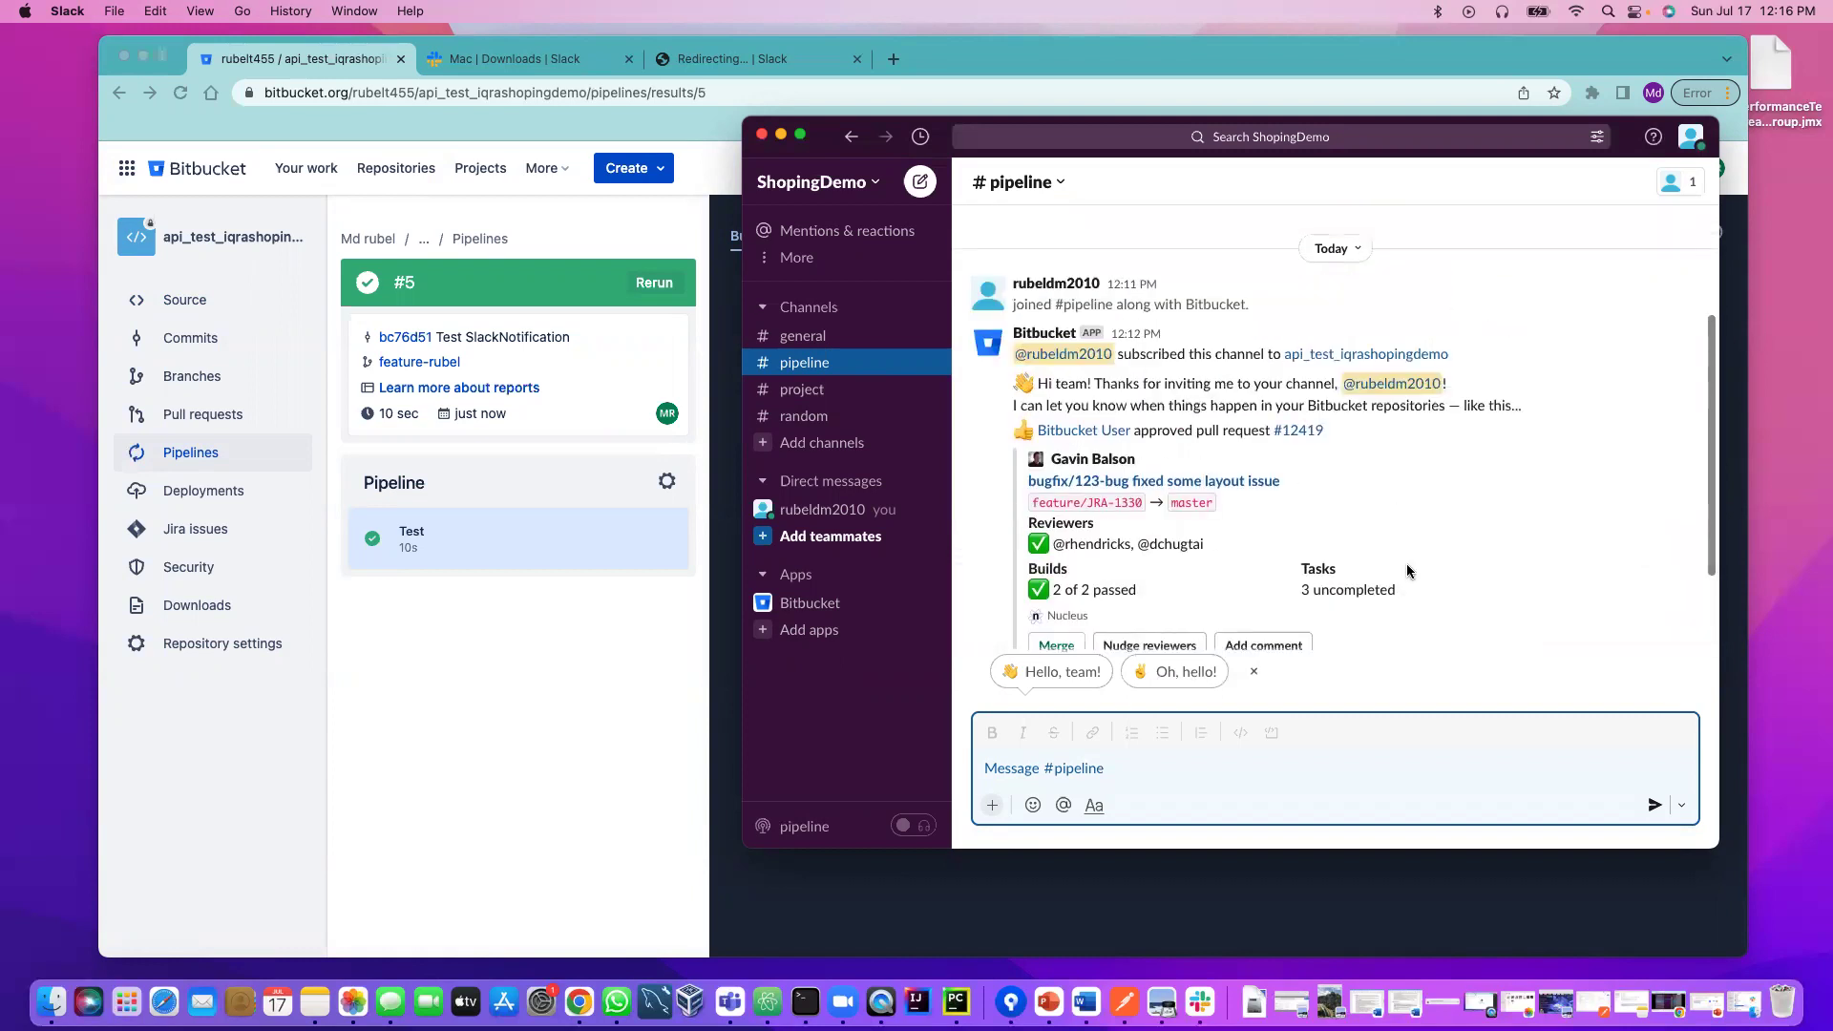
scroll(1407, 571, up, 1)
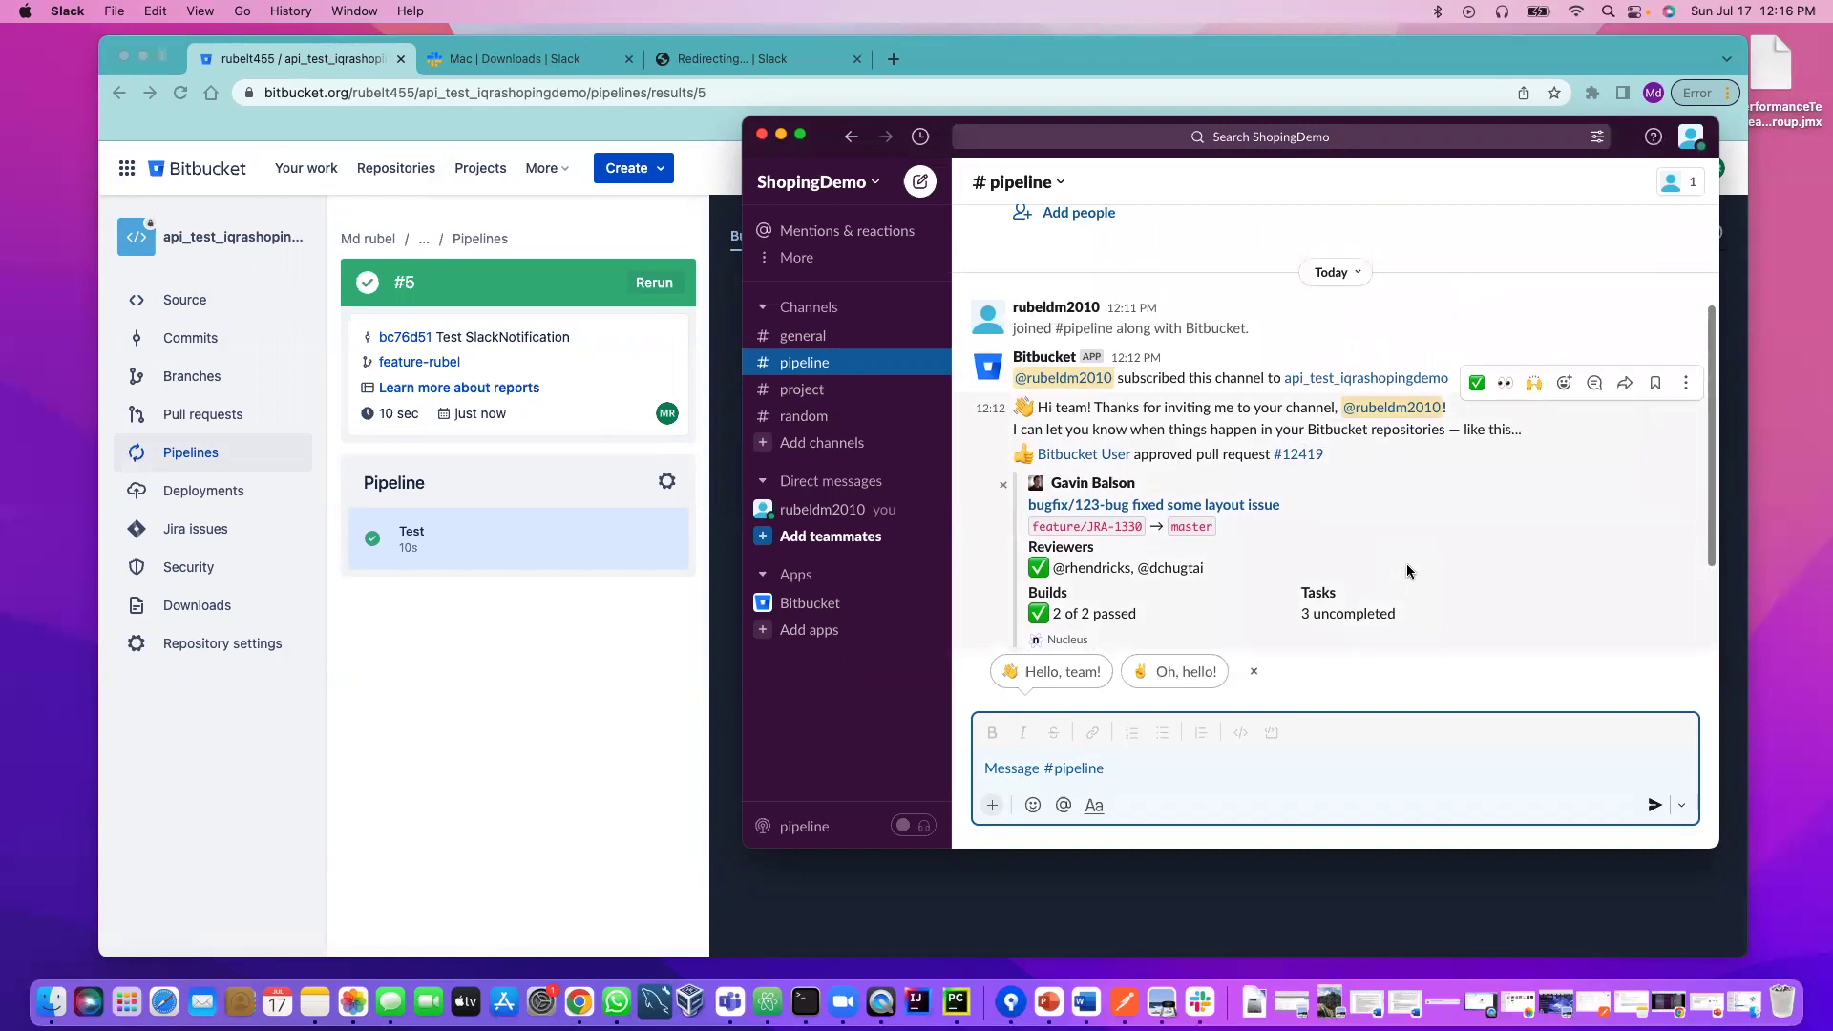
scroll(1407, 571, down, 5)
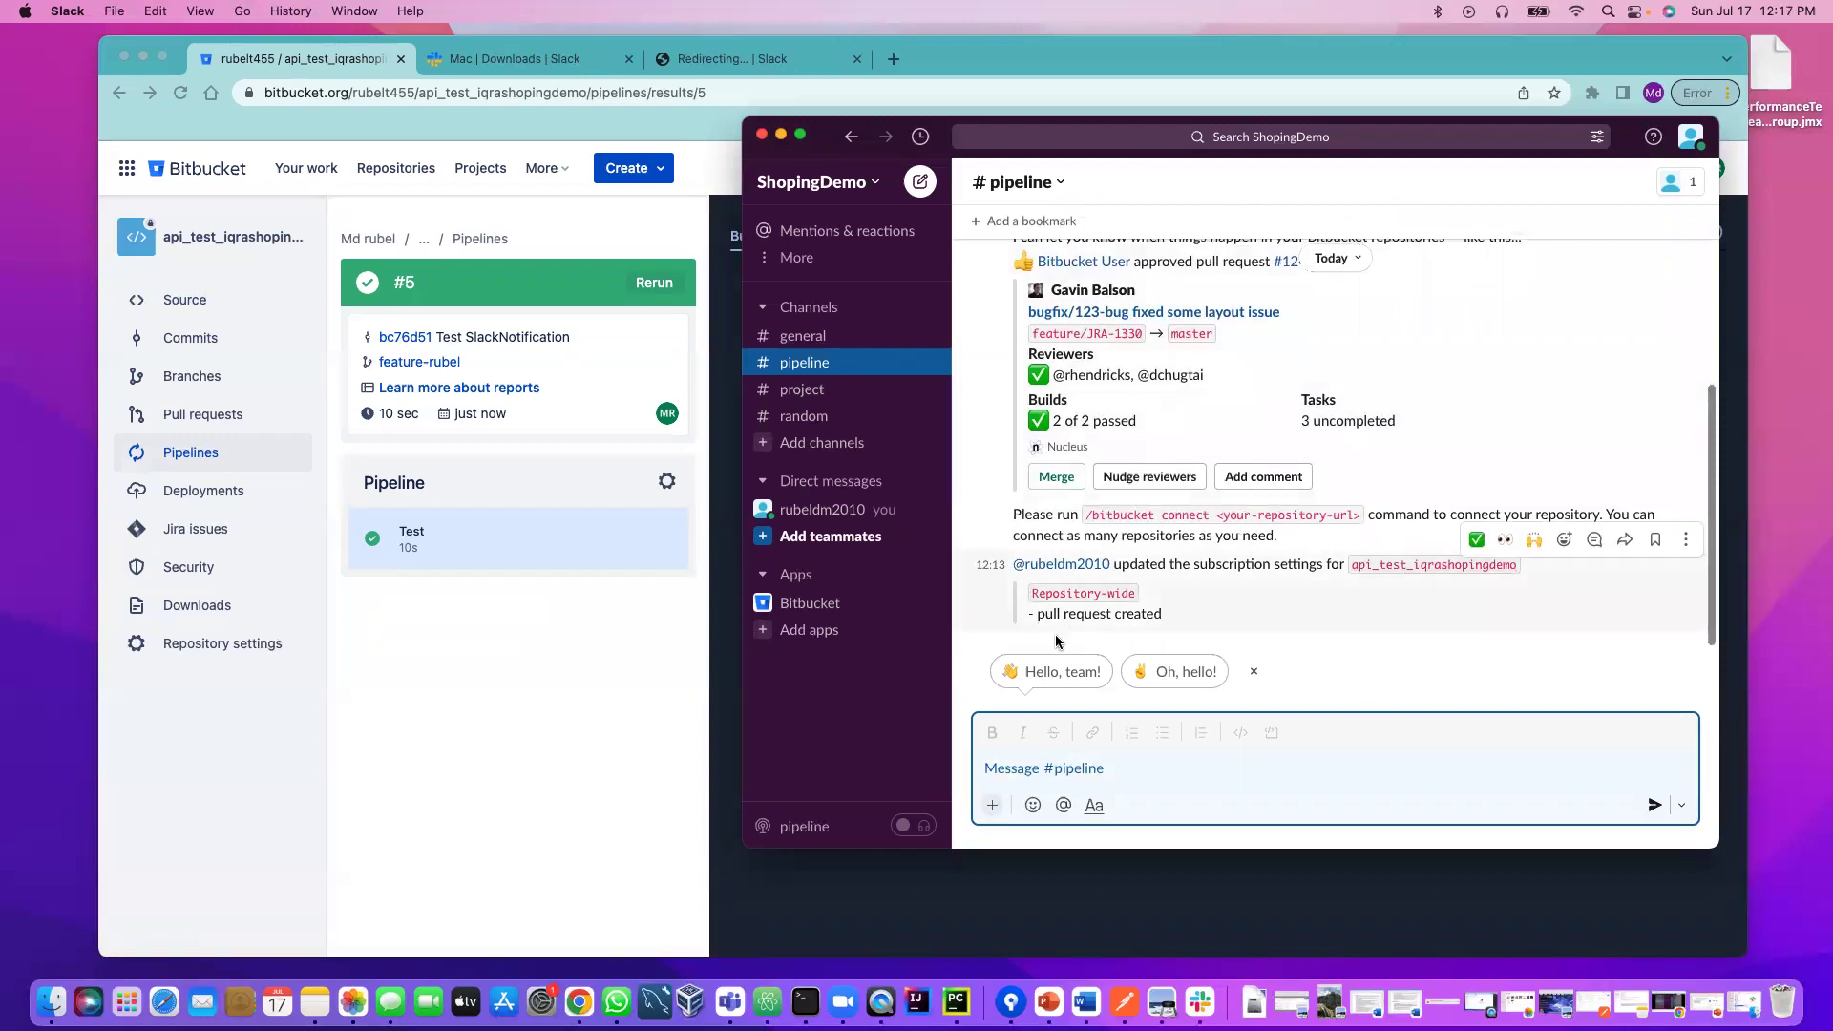
scroll(1245, 600, up, 8)
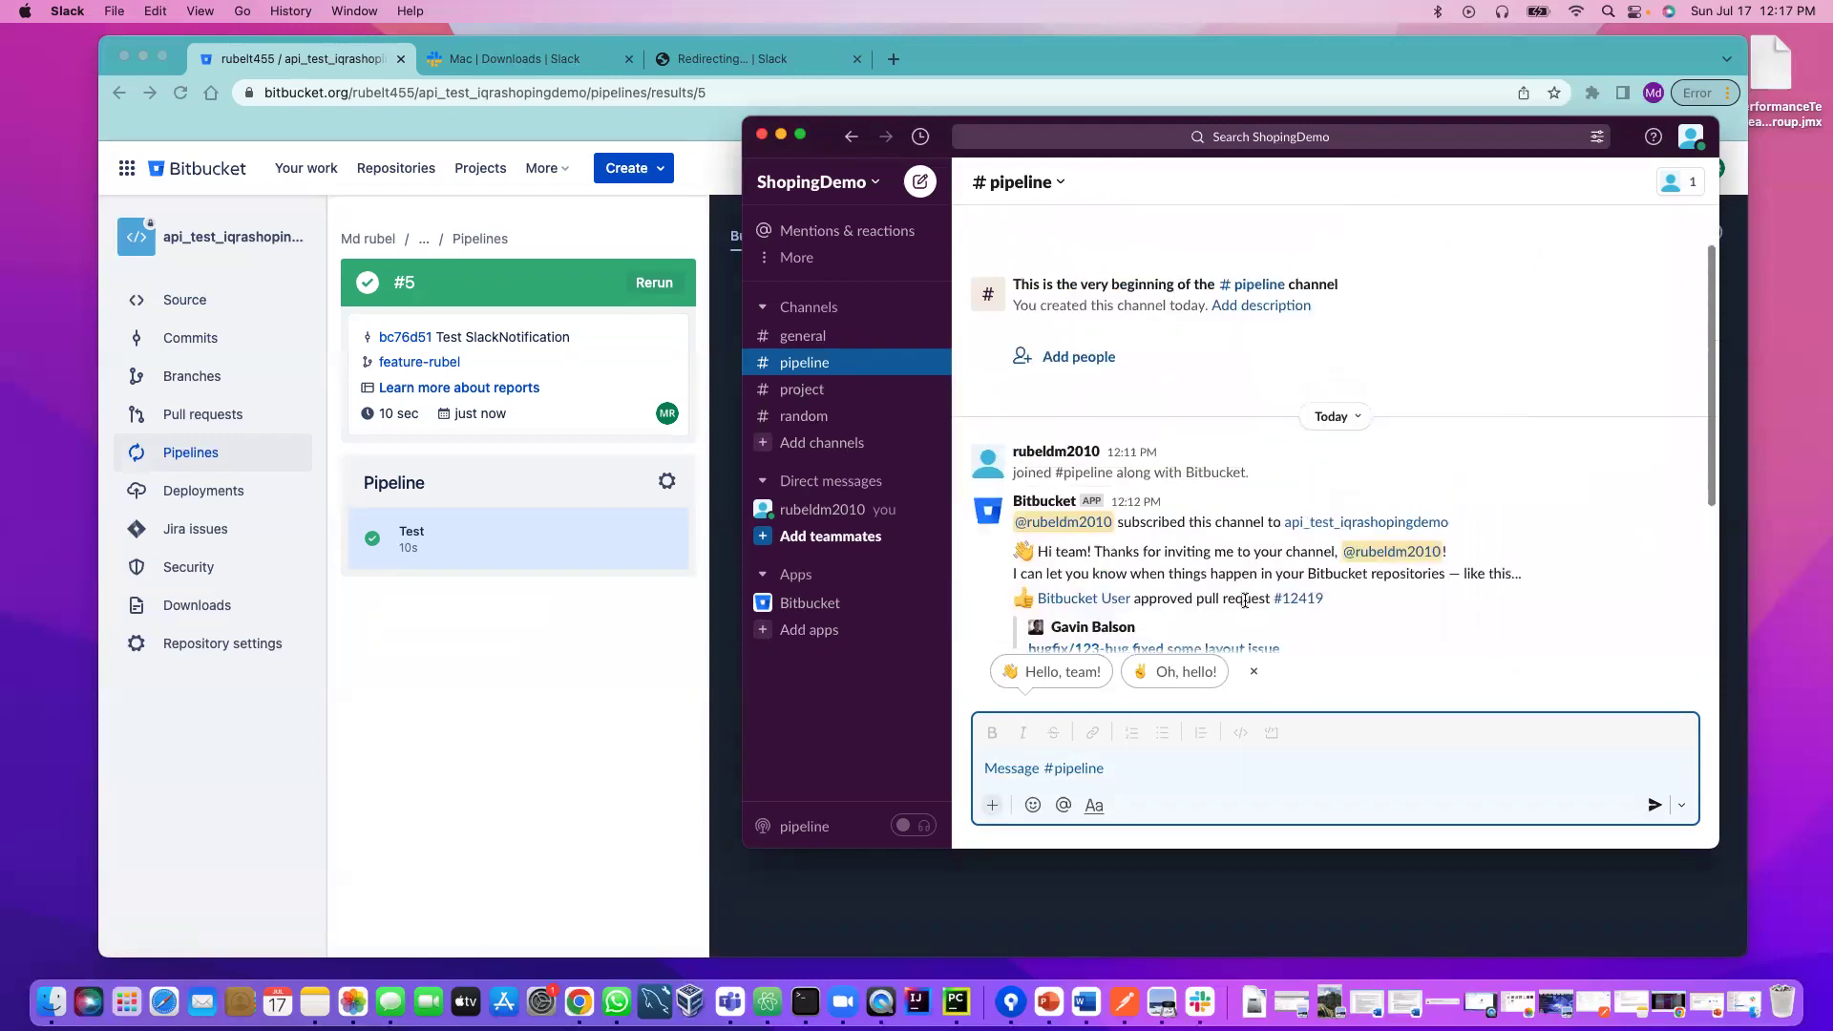
scroll(1244, 600, down, 8)
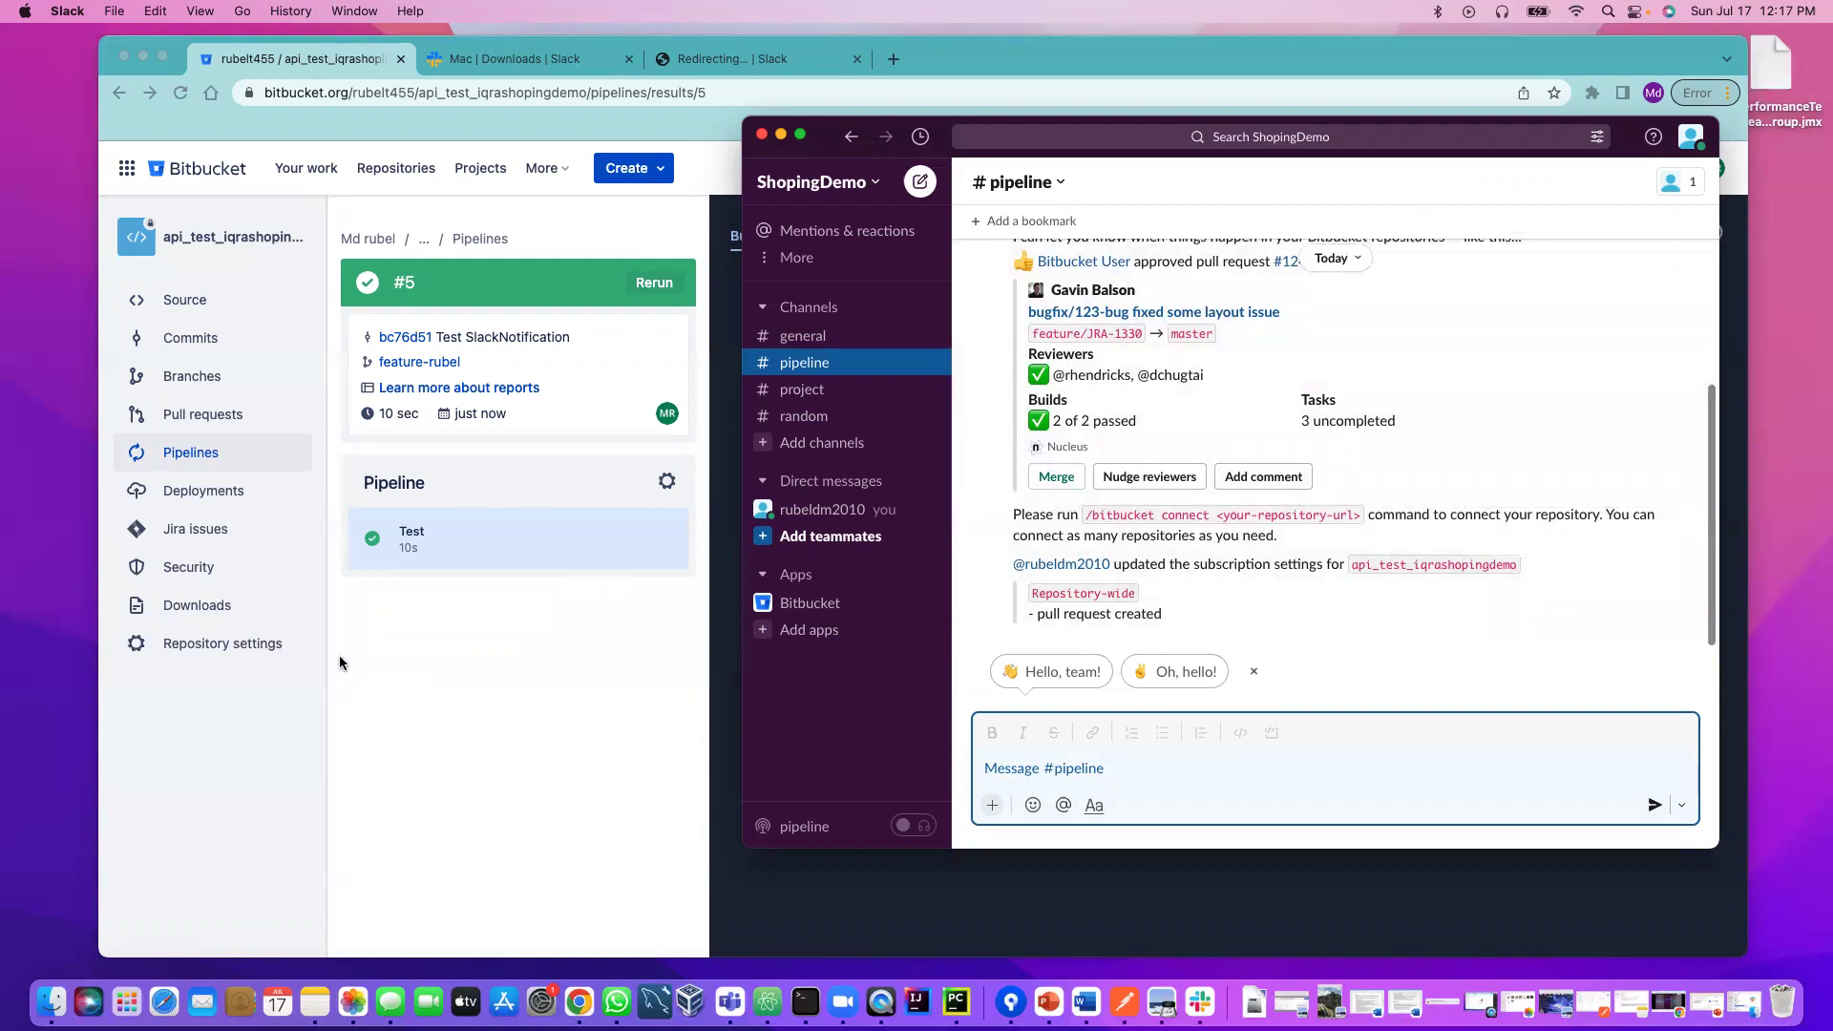
mouse_move(823, 133)
mouse_down()
mouse_move(873, 131)
mouse_move(846, 133)
mouse_up()
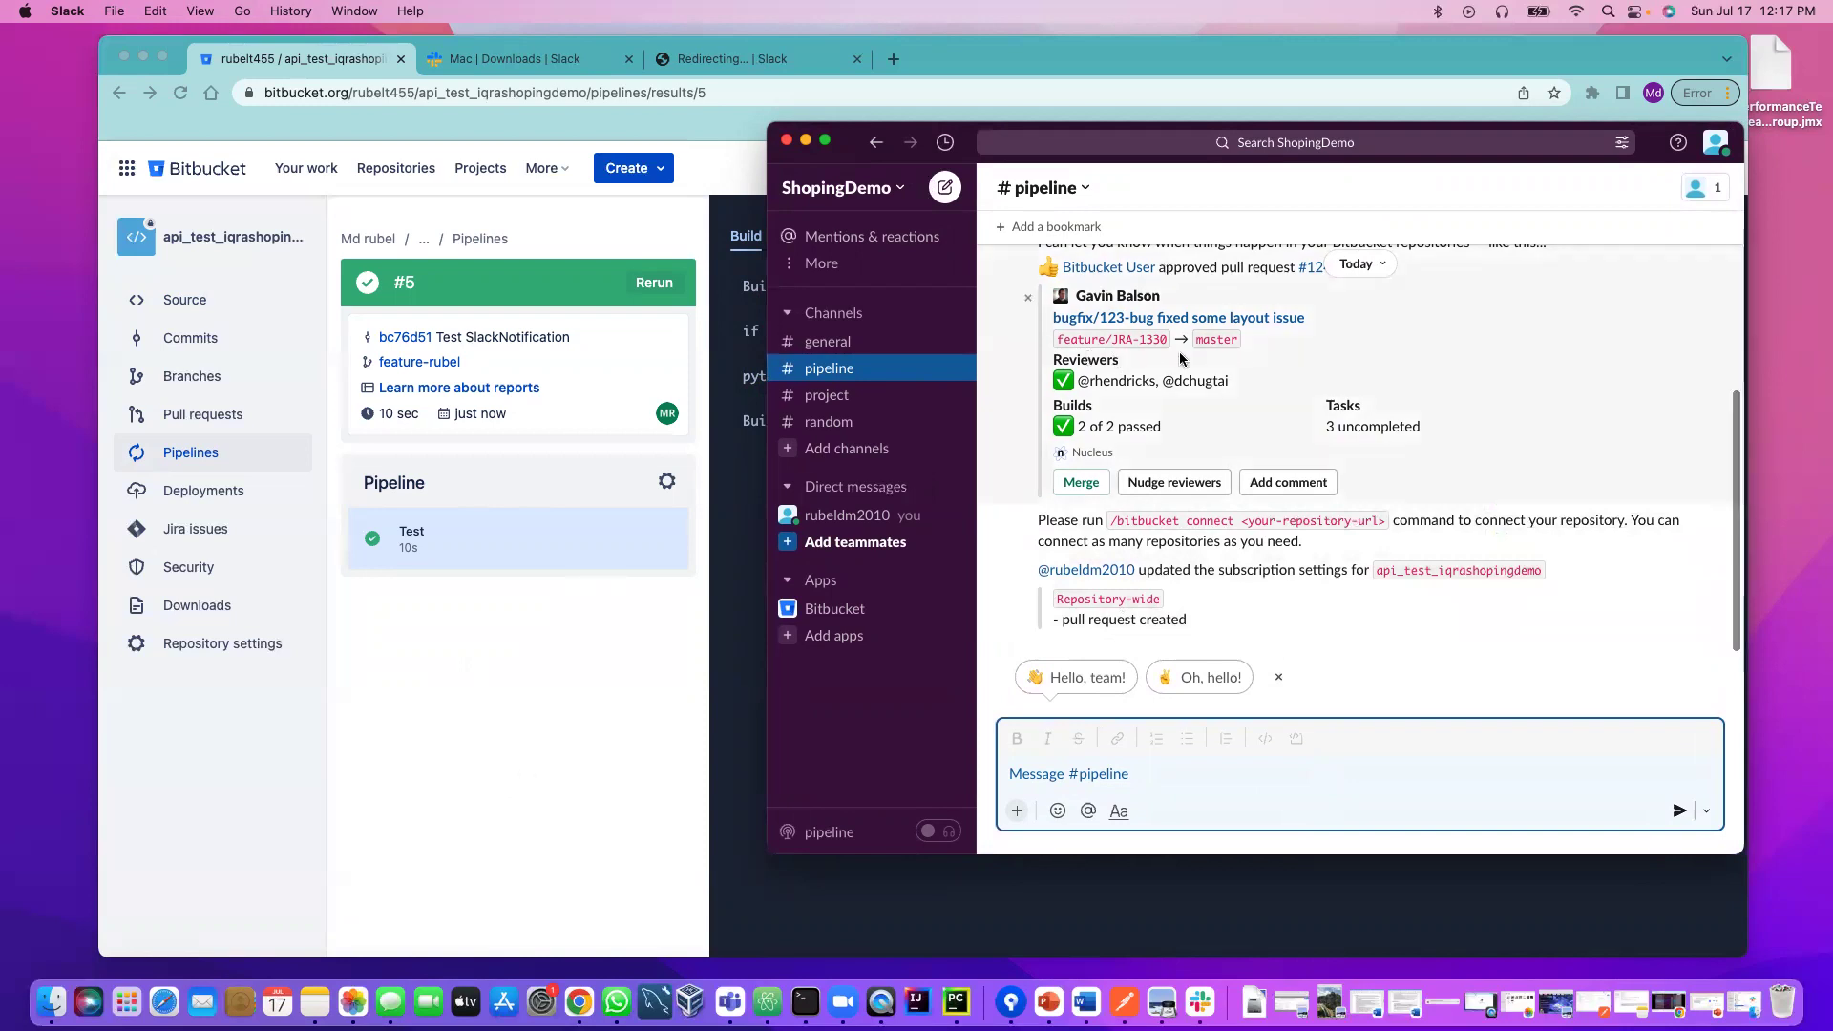
click(645, 575)
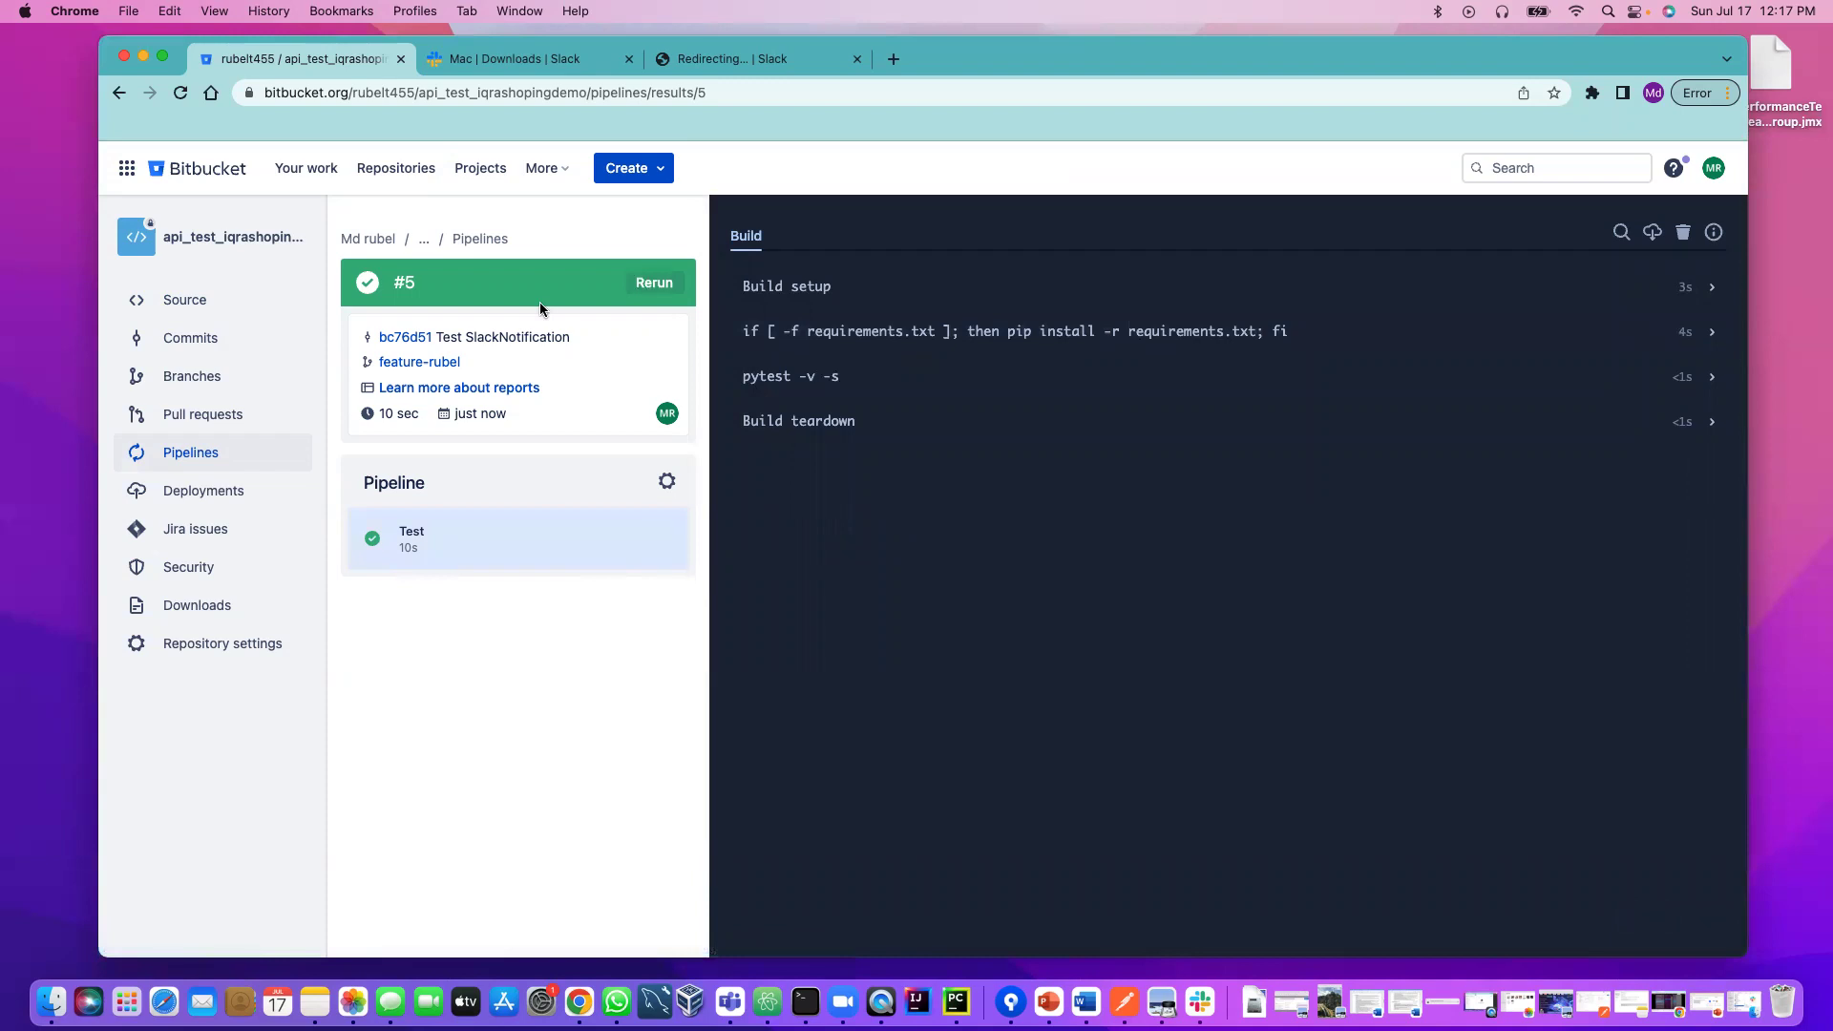
- In PyCharm's terminal, list local branches with git branch, then run git switch master
click(956, 1003)
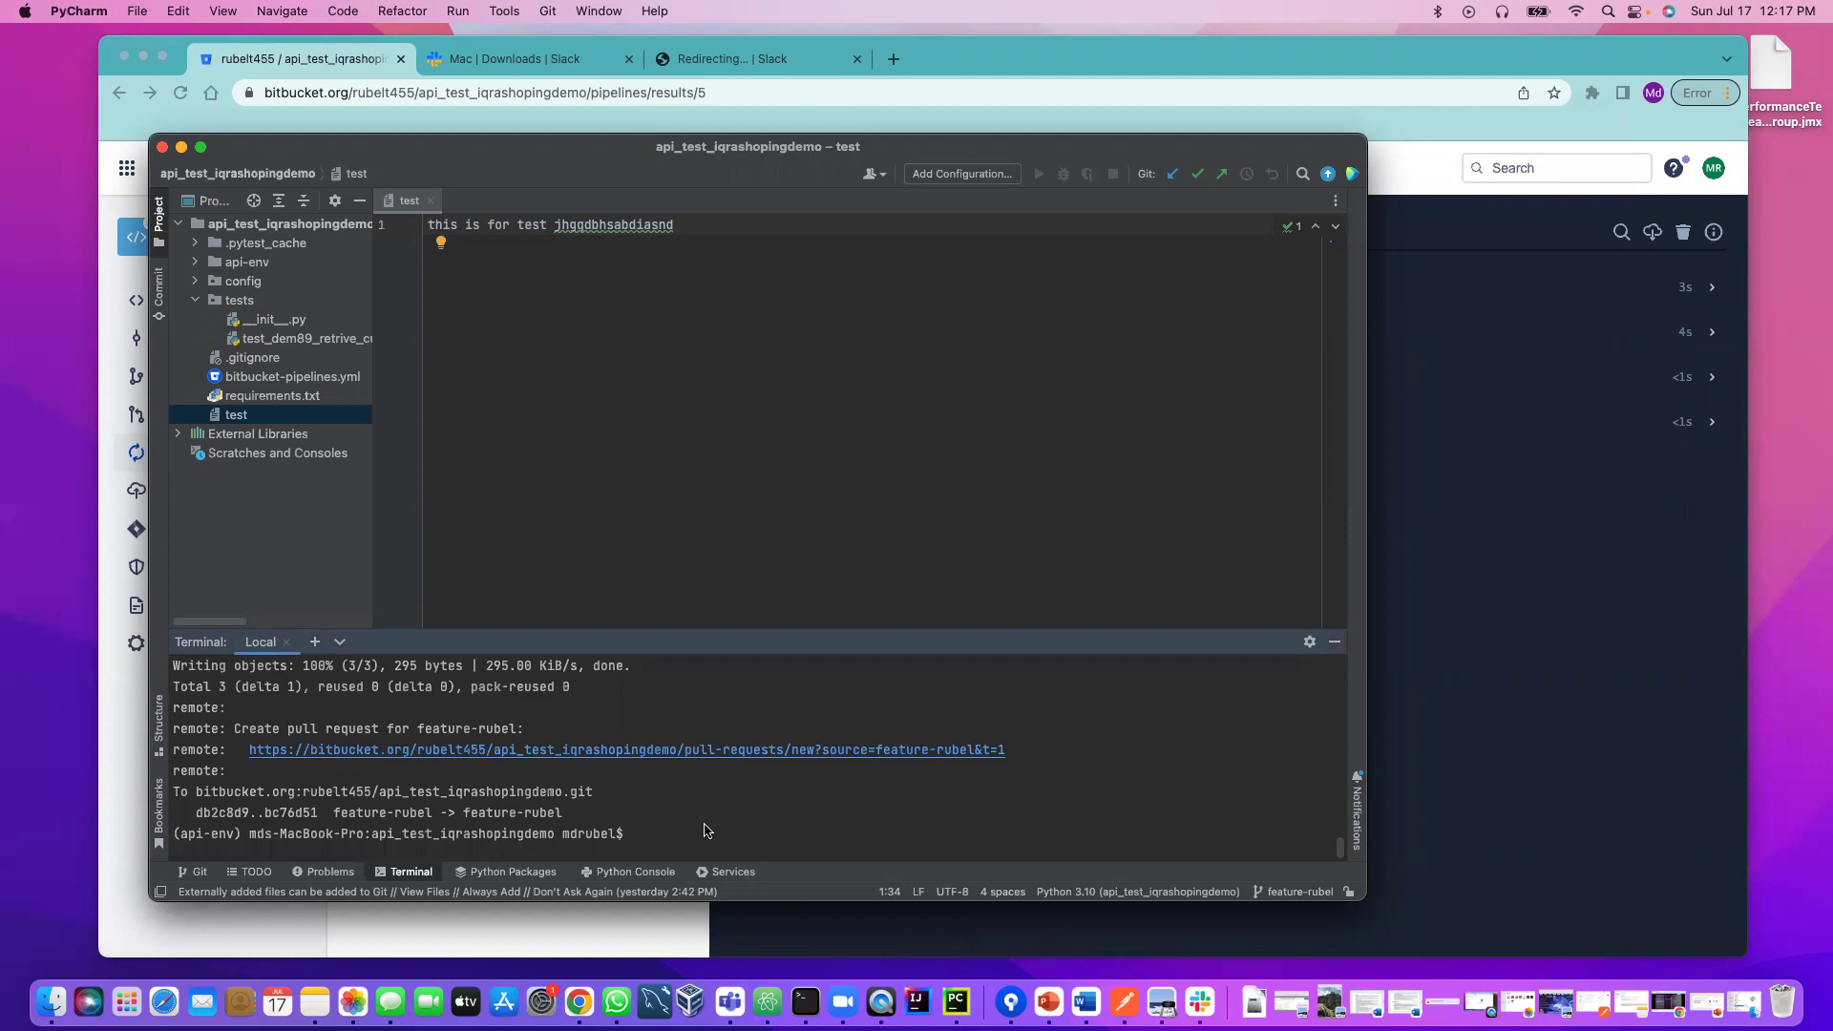
text(git)
text(branch)
key(Return)
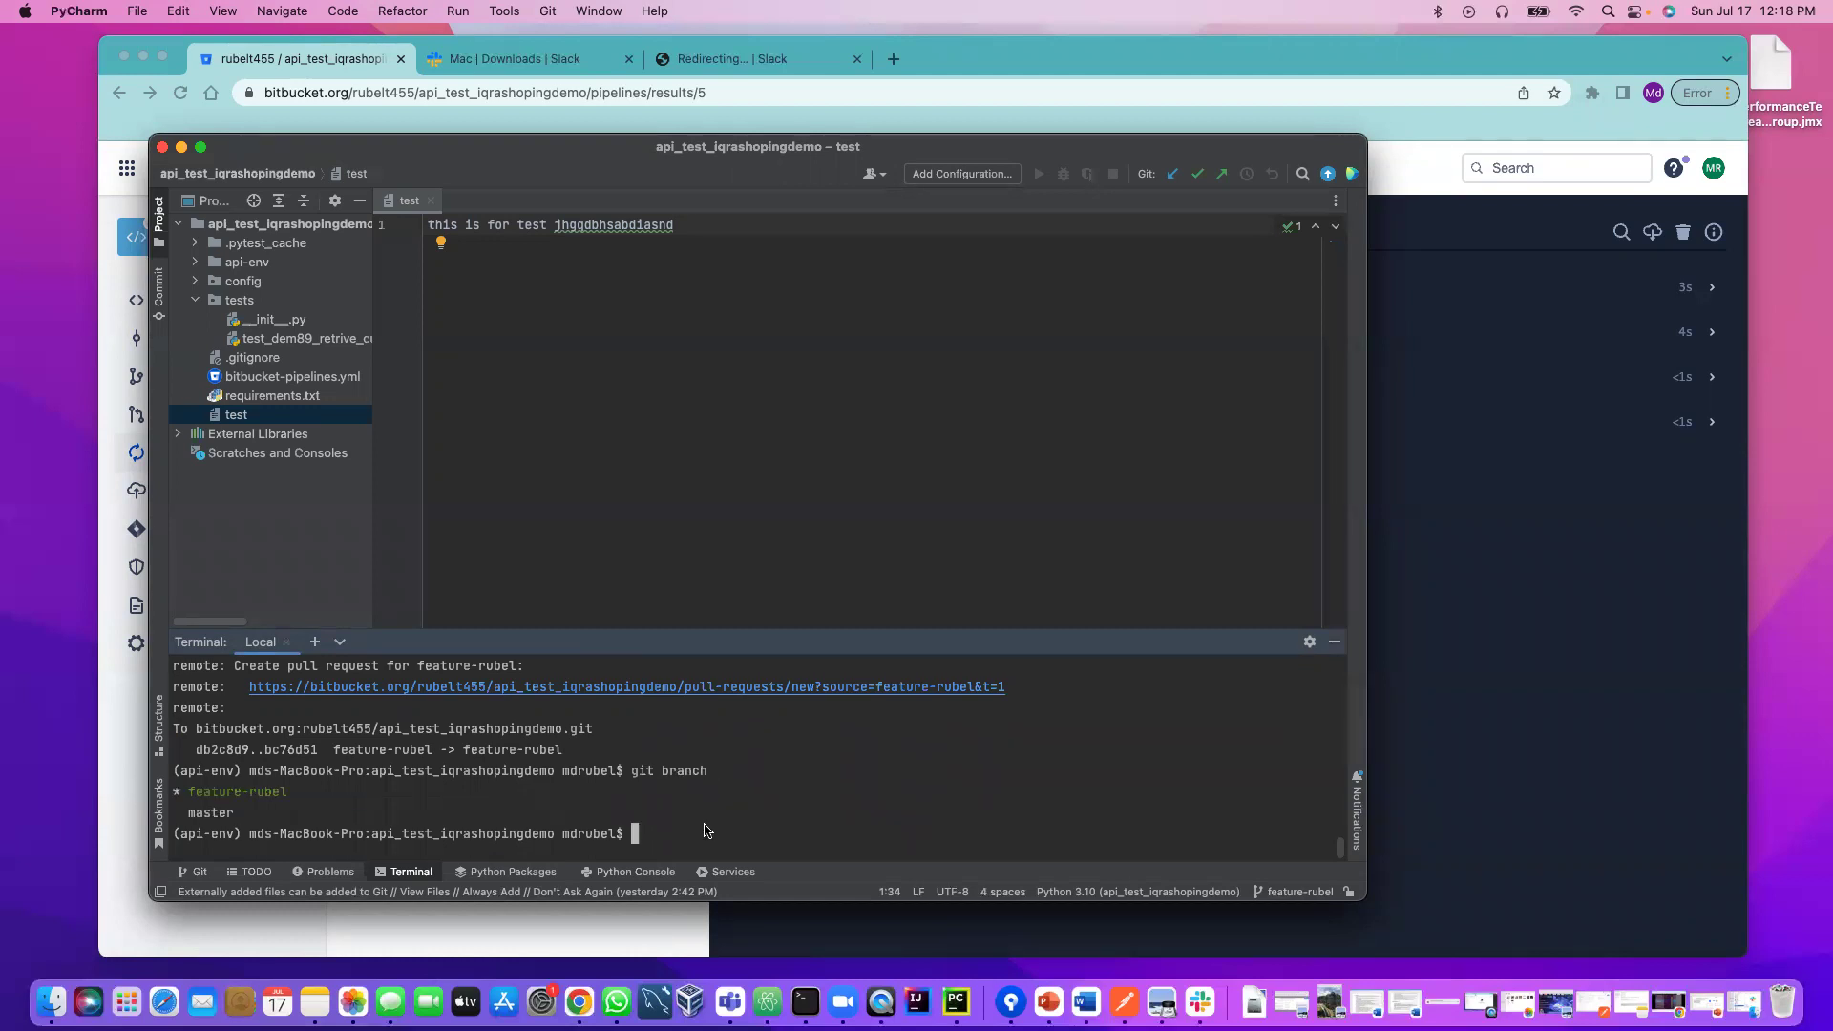
text(git switch master)
key(Return)
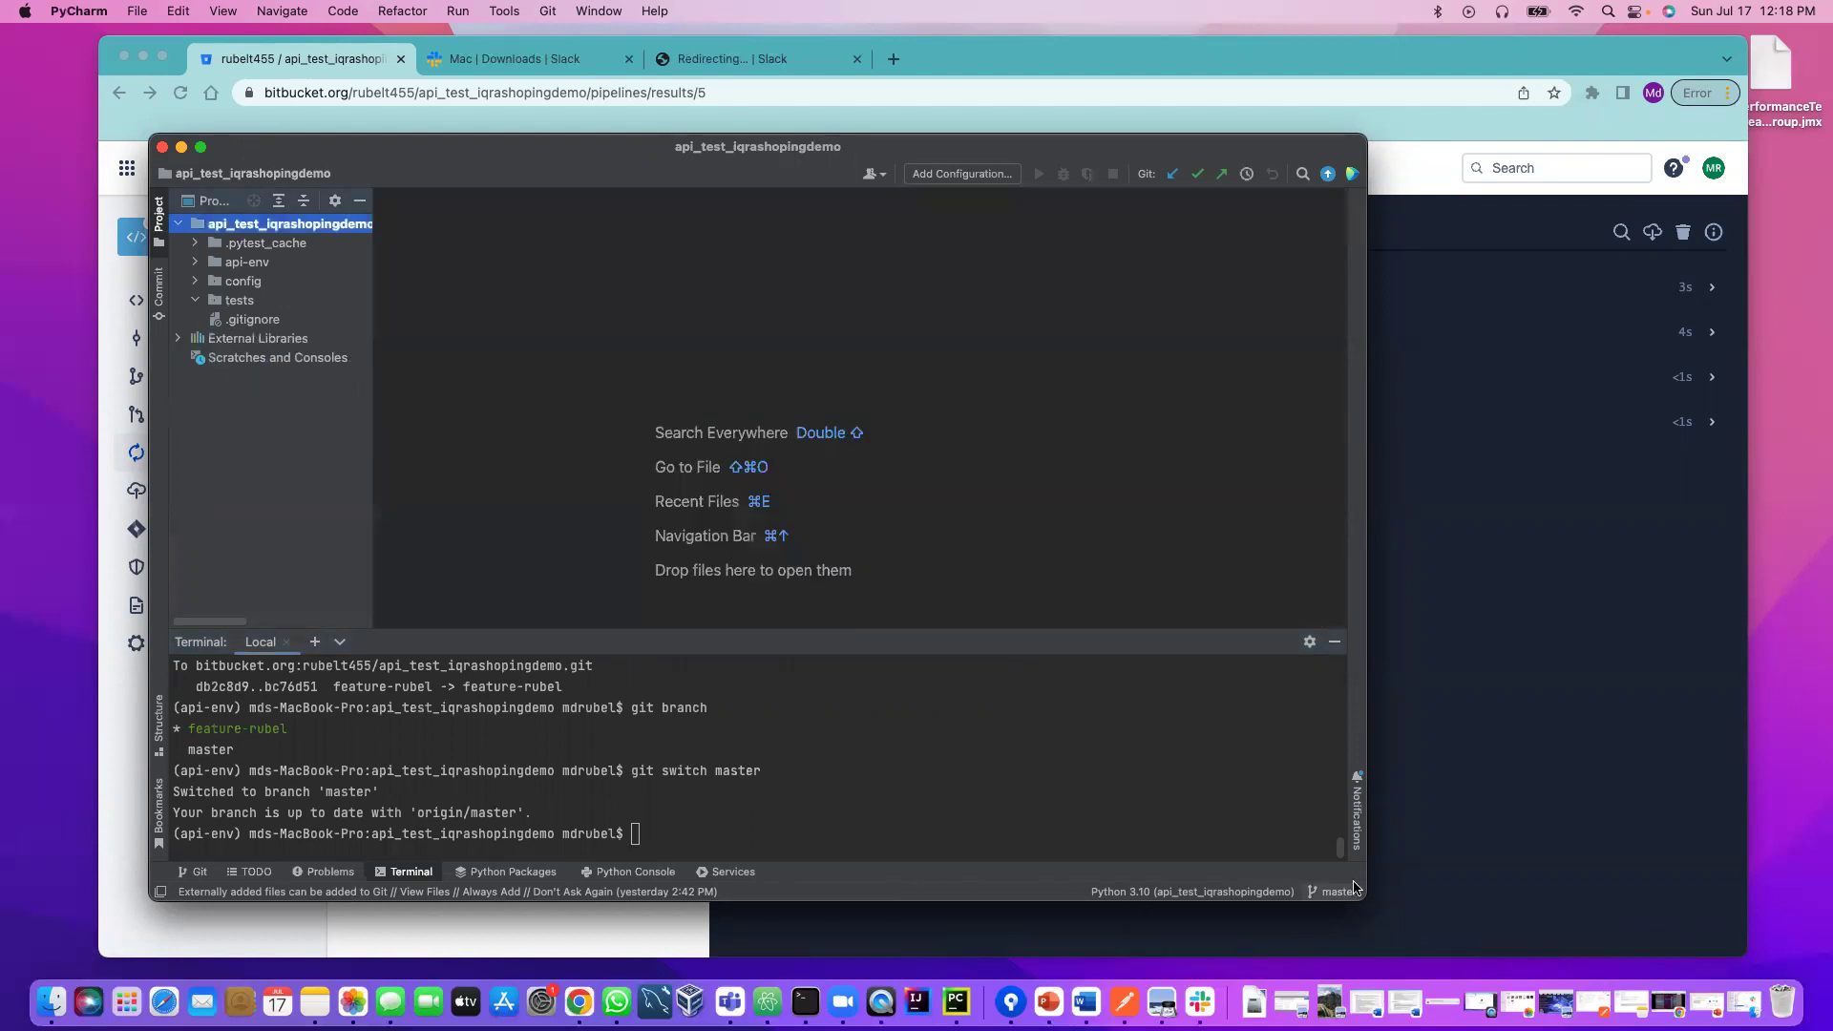
- Expand and collapse the tests and config folders to inspect the project tree
click(195, 302)
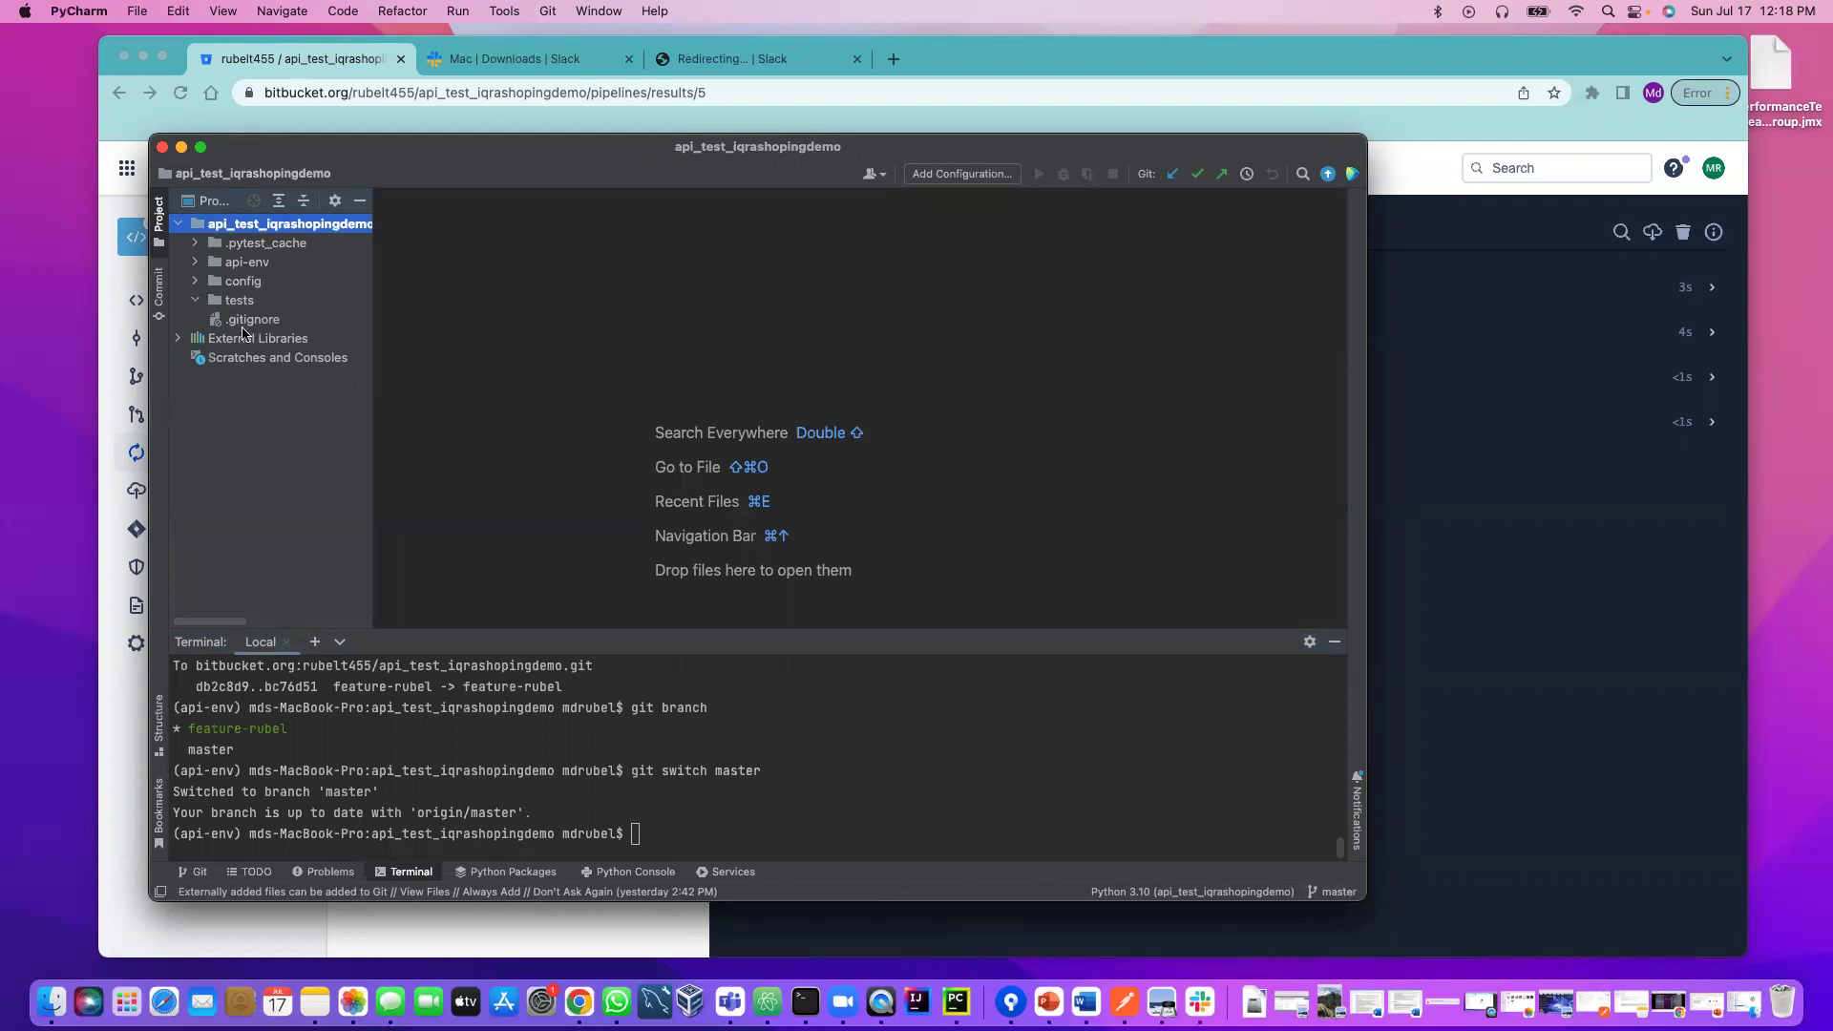
click(194, 282)
click(194, 282)
click(196, 301)
right_click(284, 227)
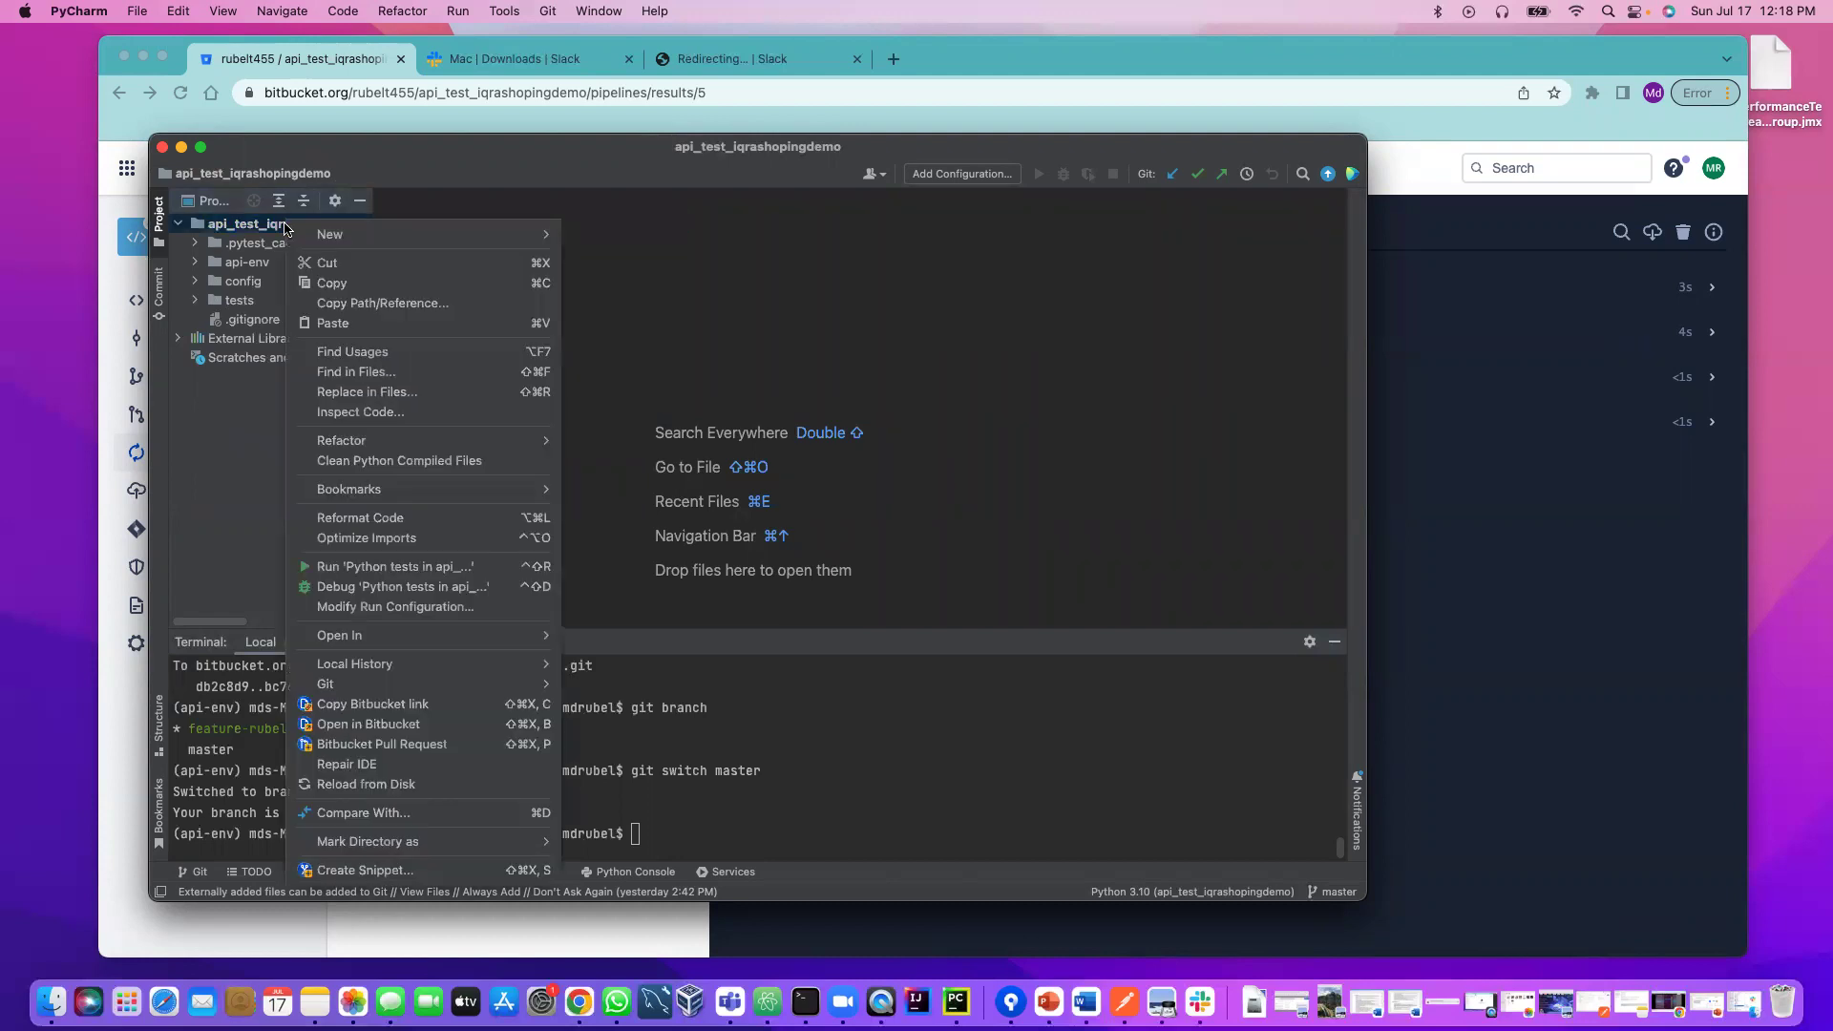
- Run git pull in the terminal to merge the latest master changes, then view the pulled files
click(700, 831)
text(git pull)
key(Return)
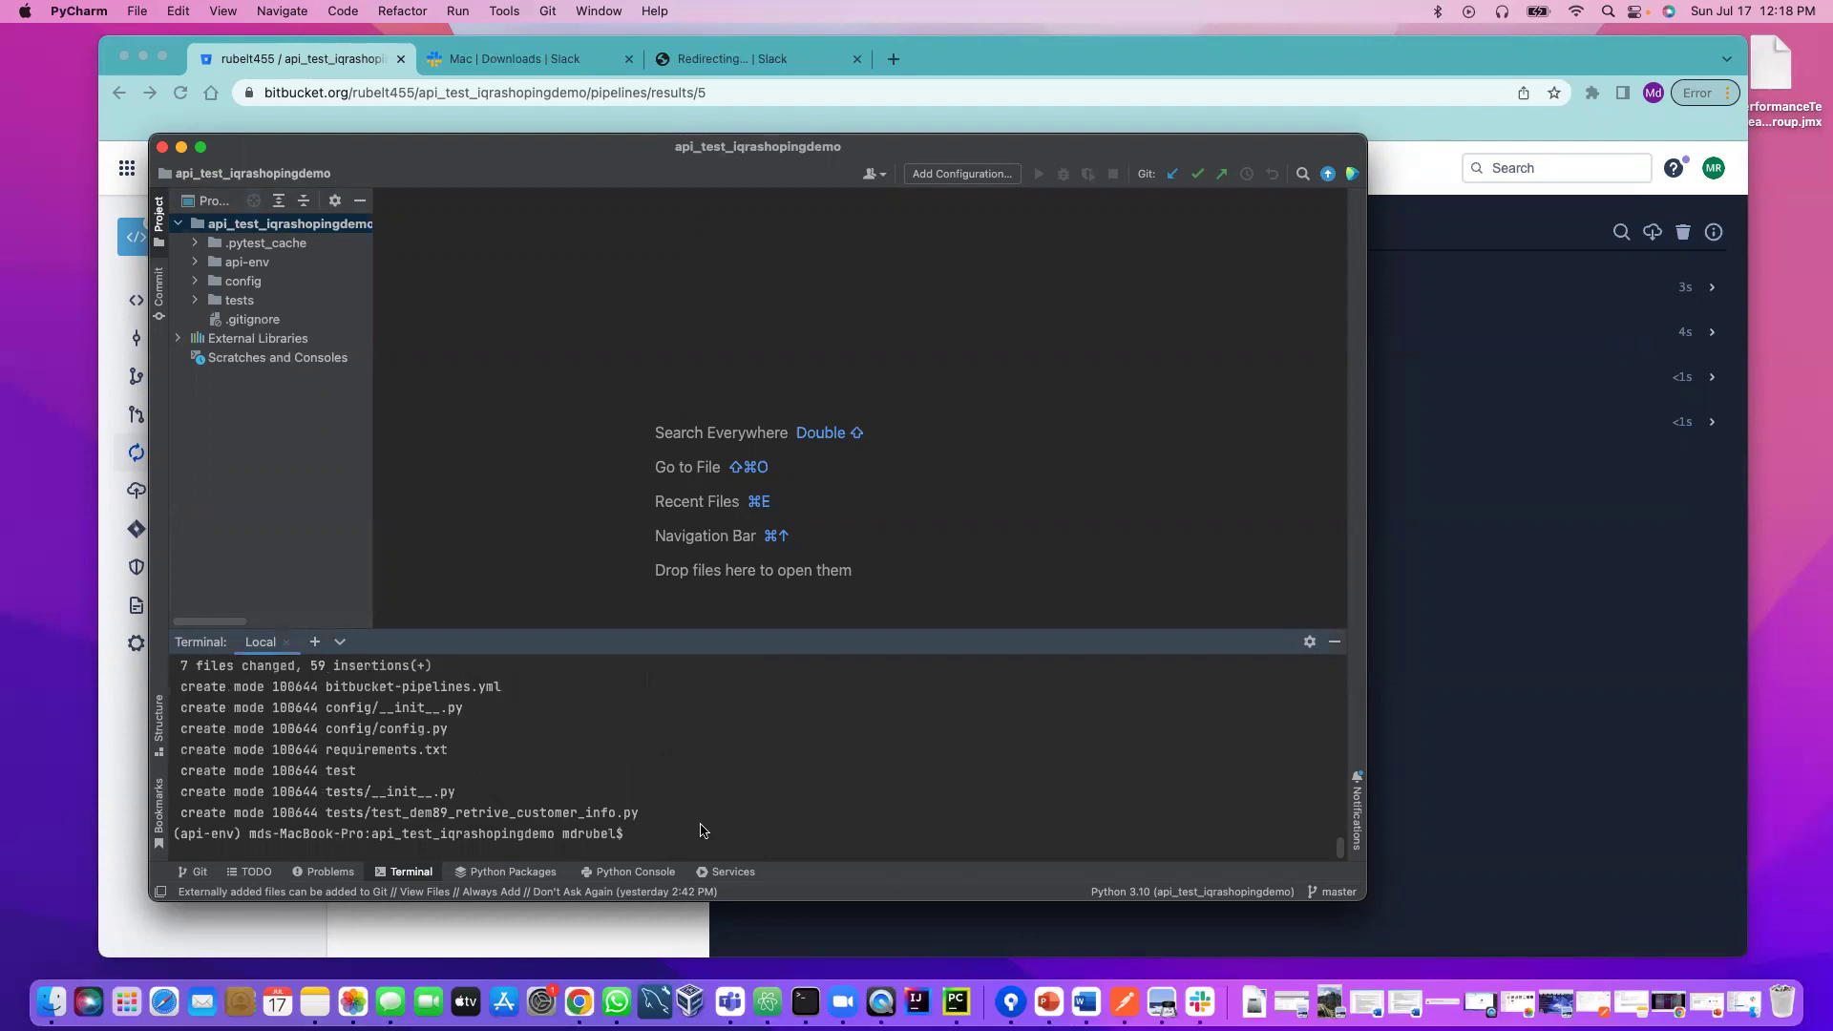
click(266, 489)
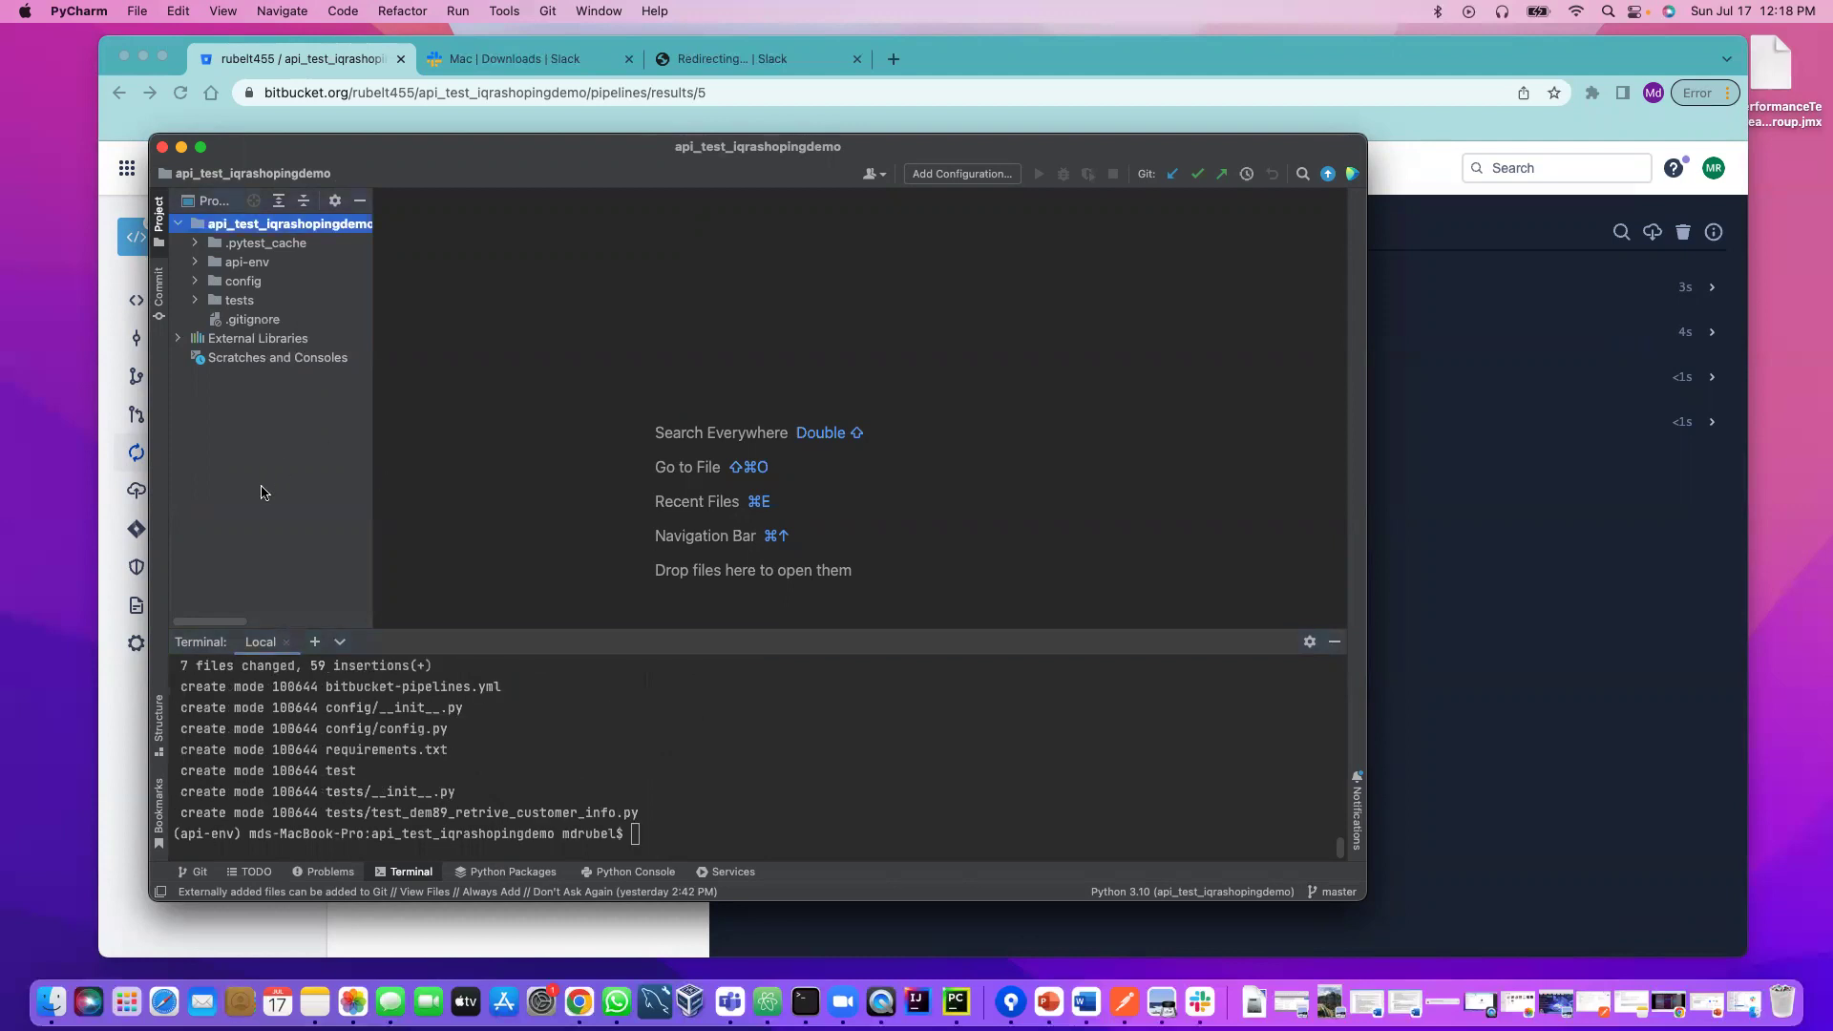
click(194, 302)
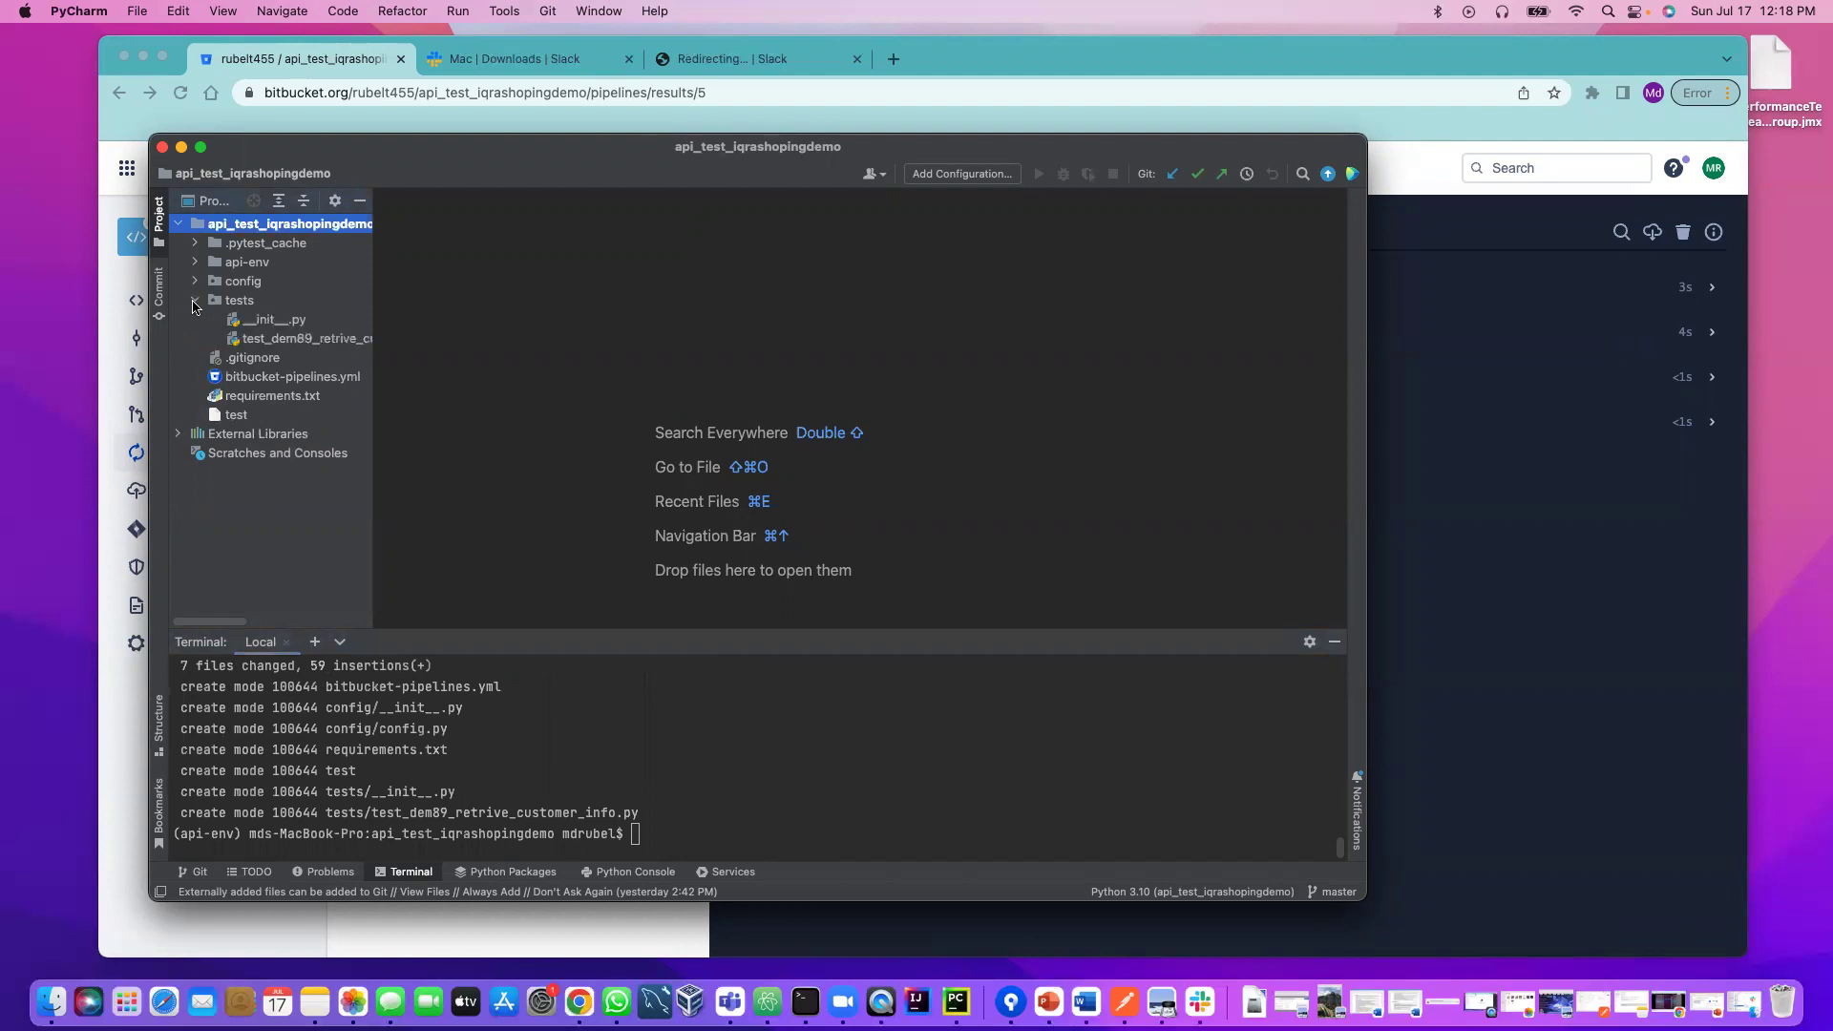
click(194, 304)
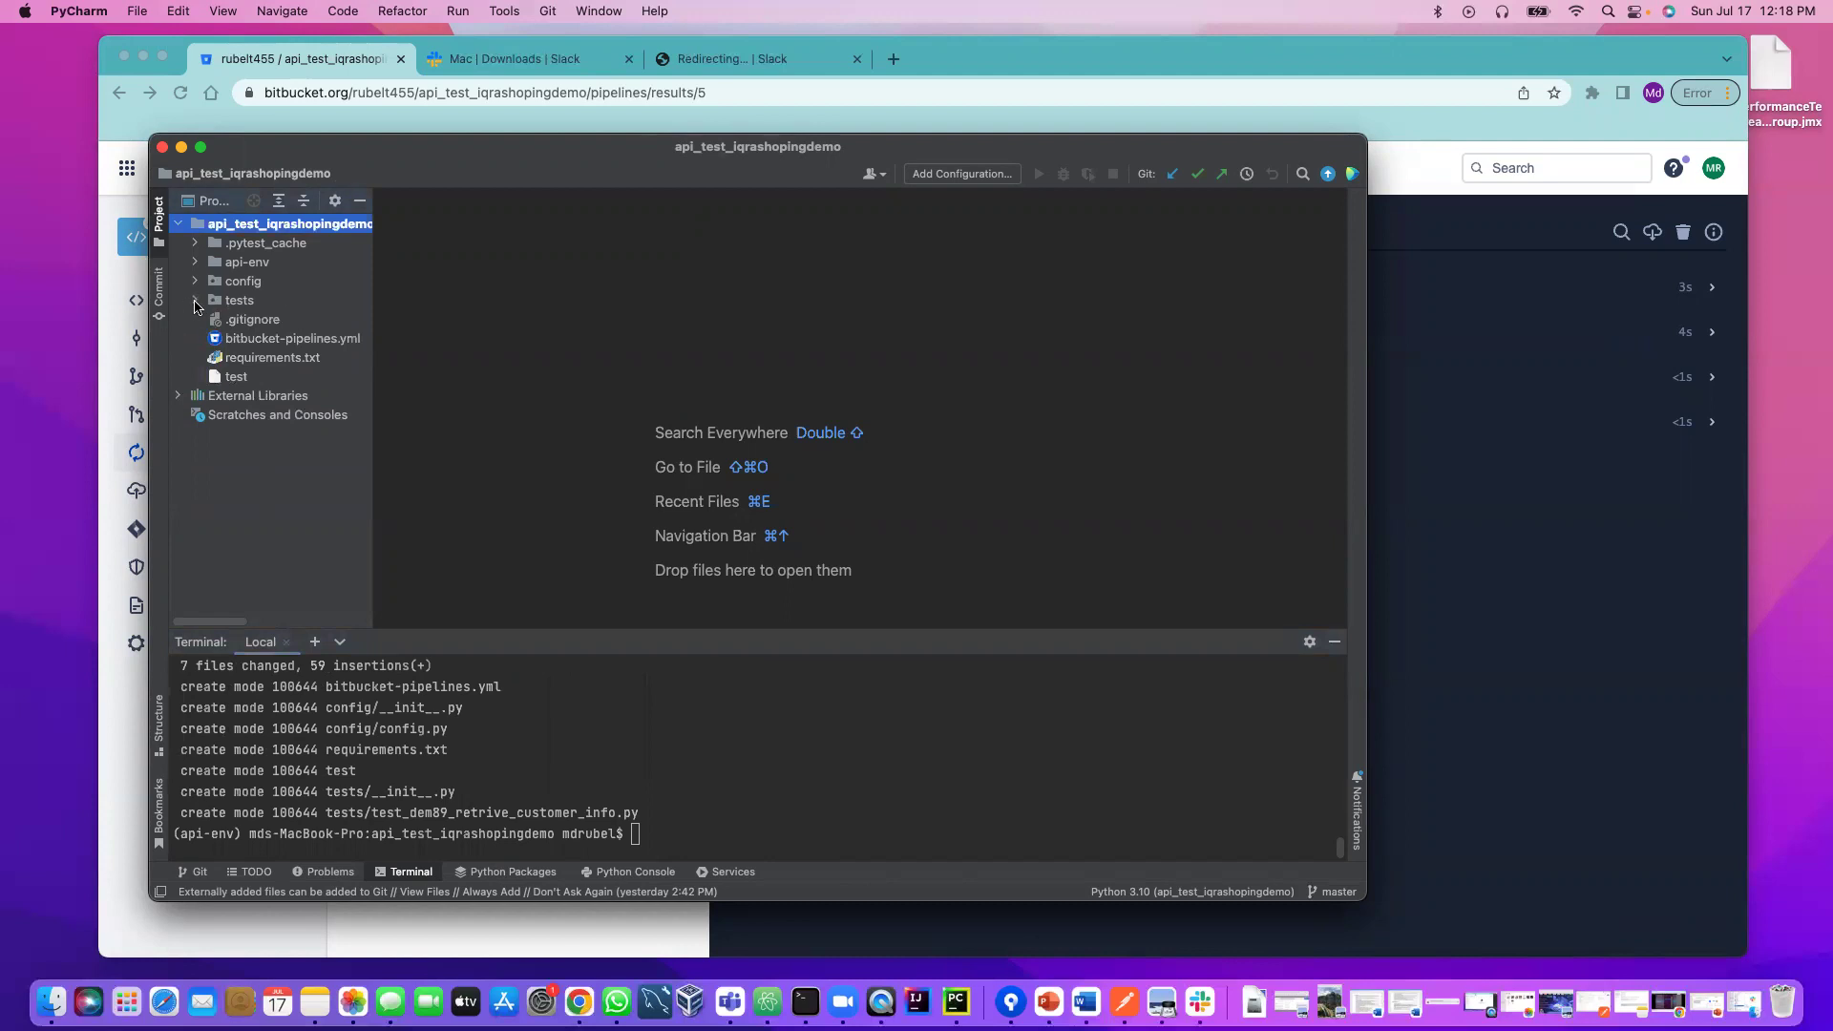
- Try adding a new file named test to the project root
right_click(304, 224)
mouse_move(363, 238)
click(676, 235)
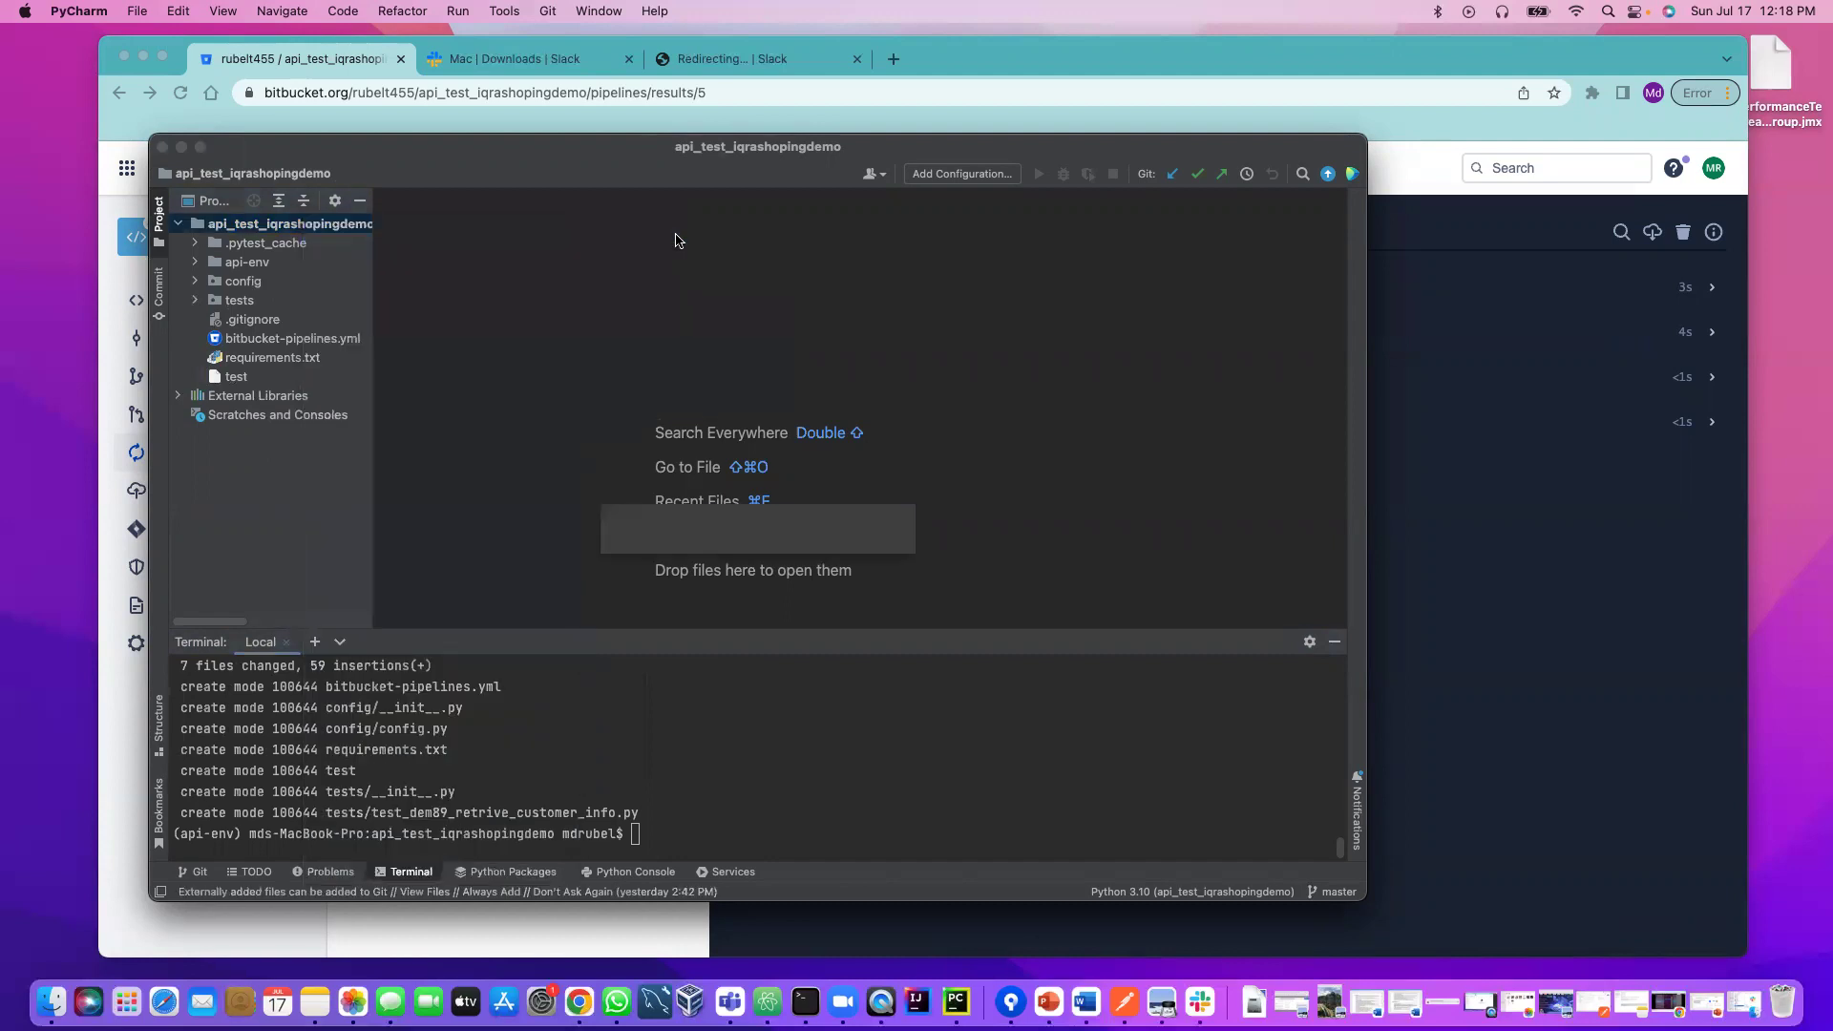
text(test)
key(Return)
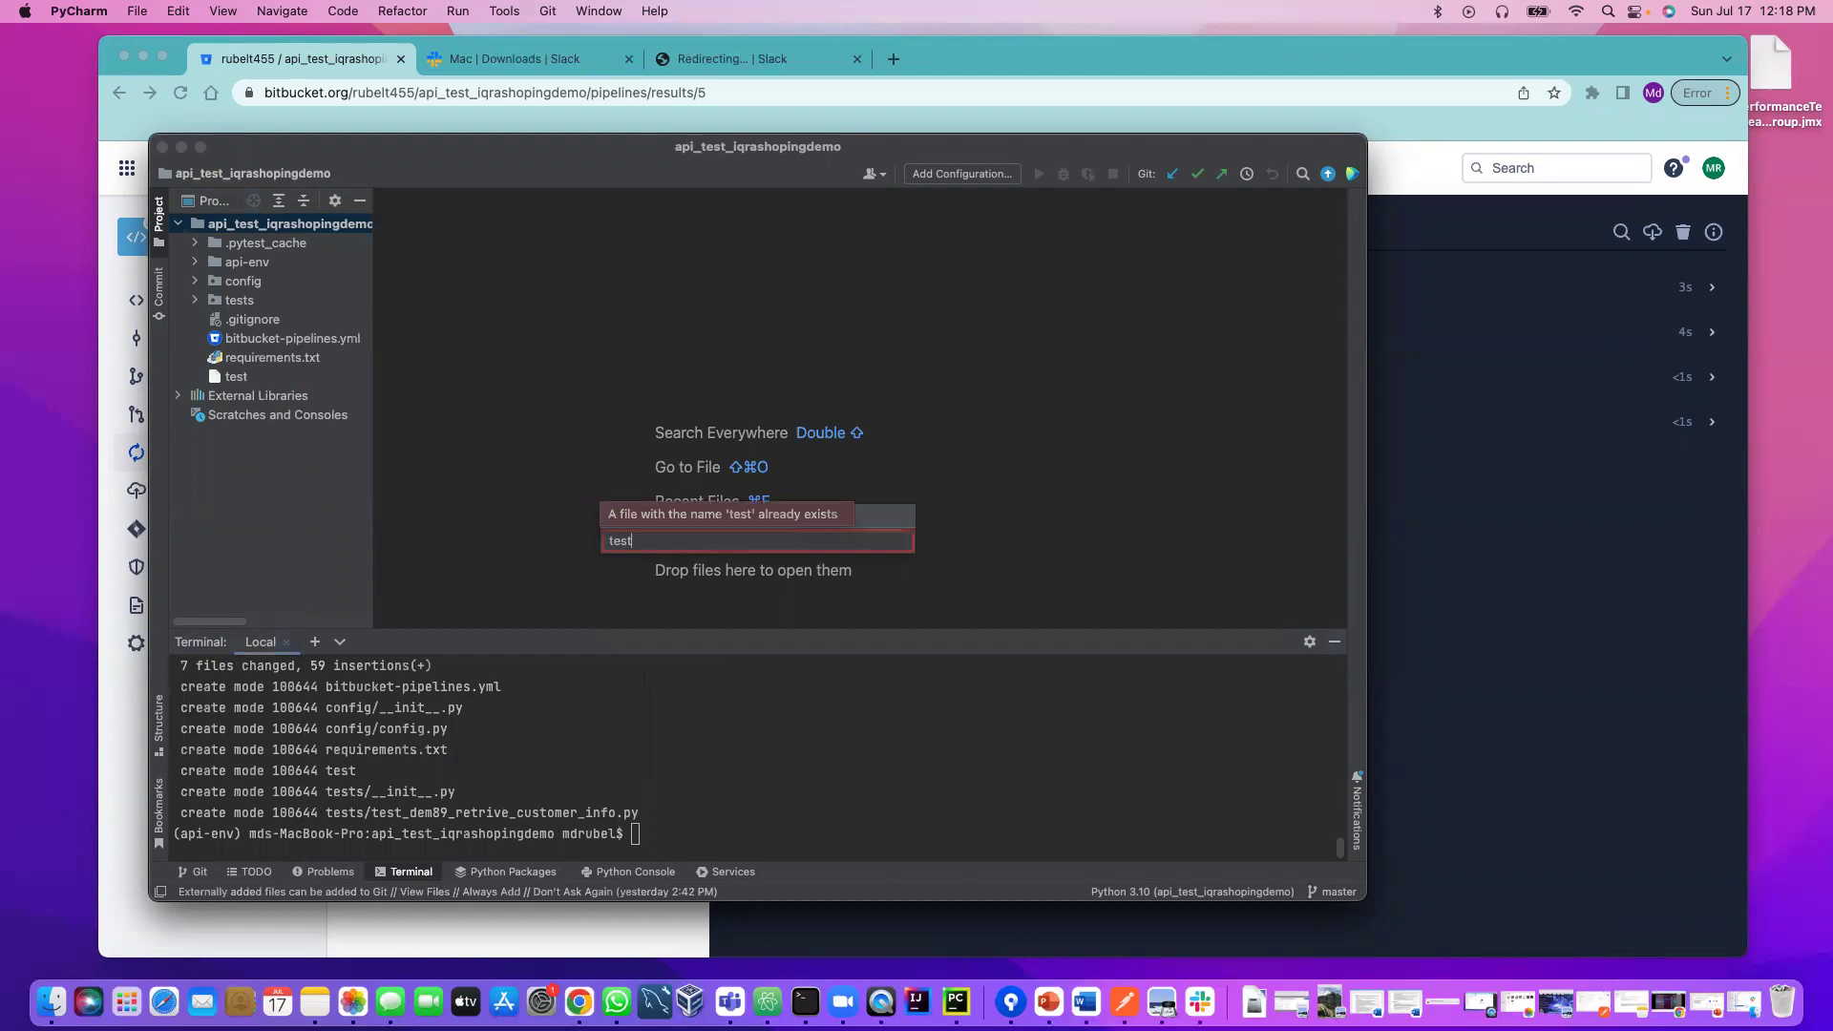
- Open the test file and append the text 'sjkadhishd'
click(260, 495)
double_click(244, 382)
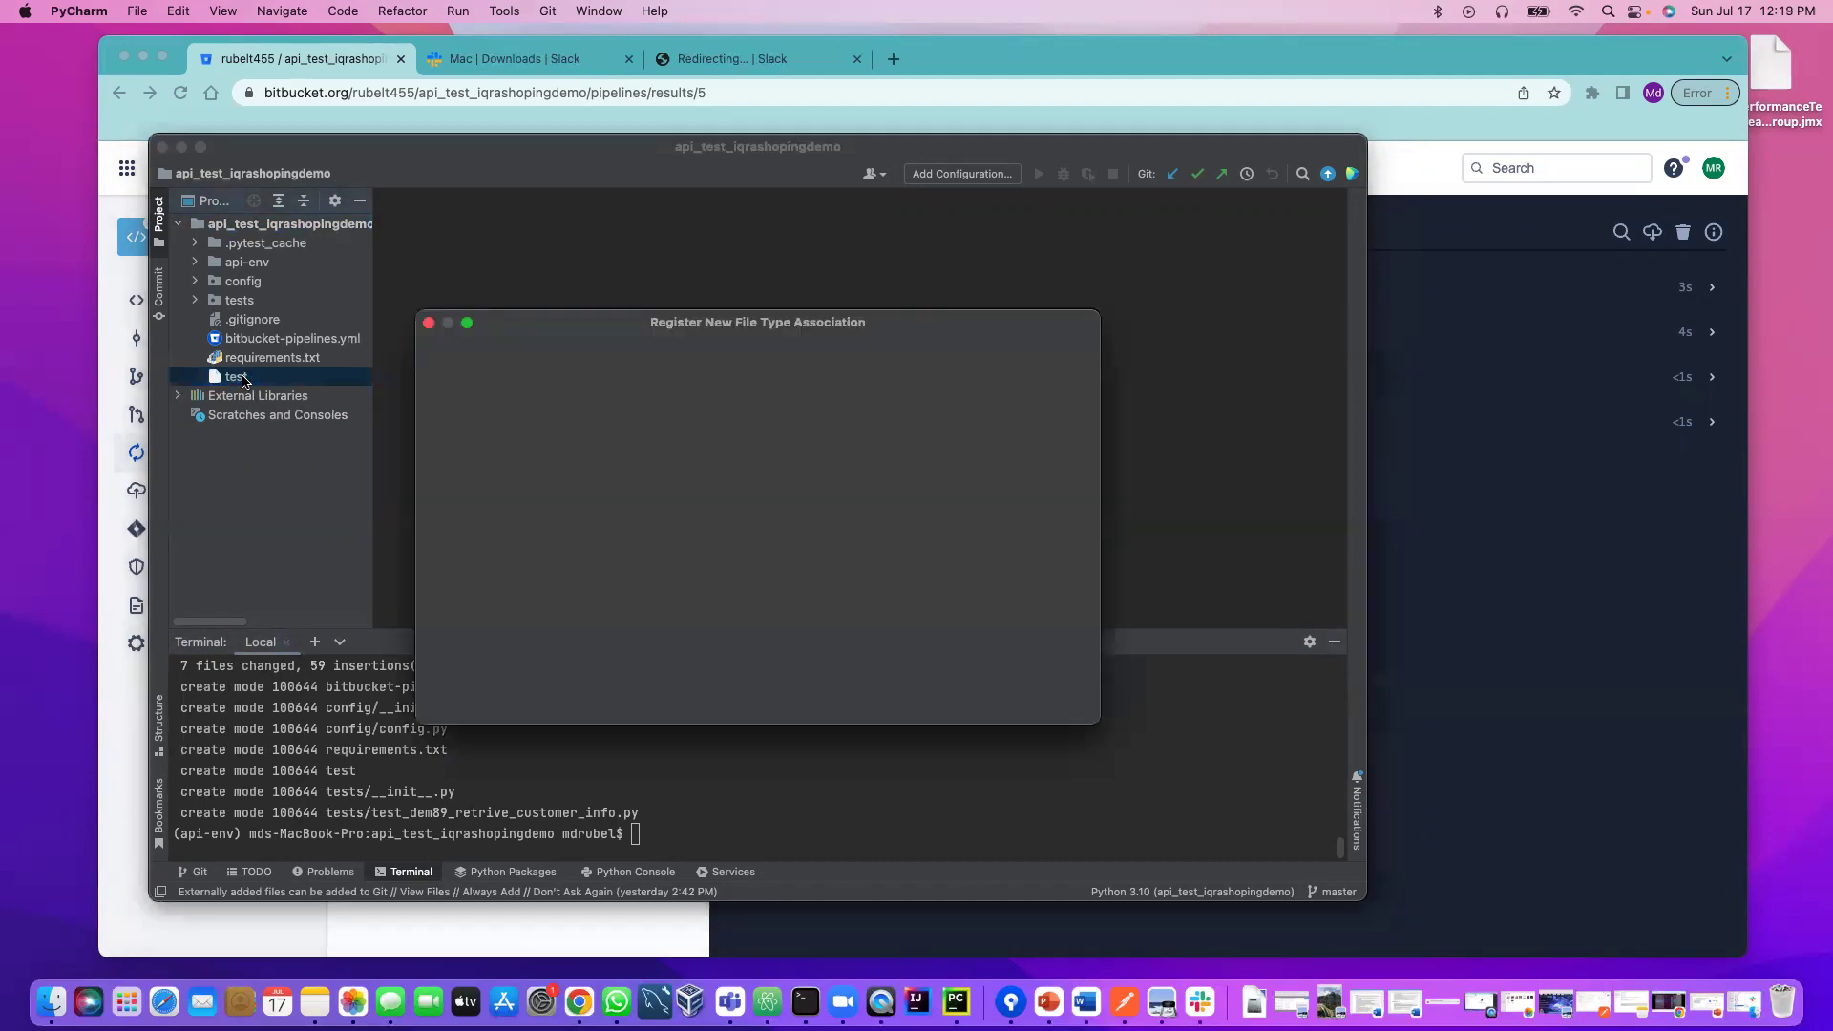
click(1038, 711)
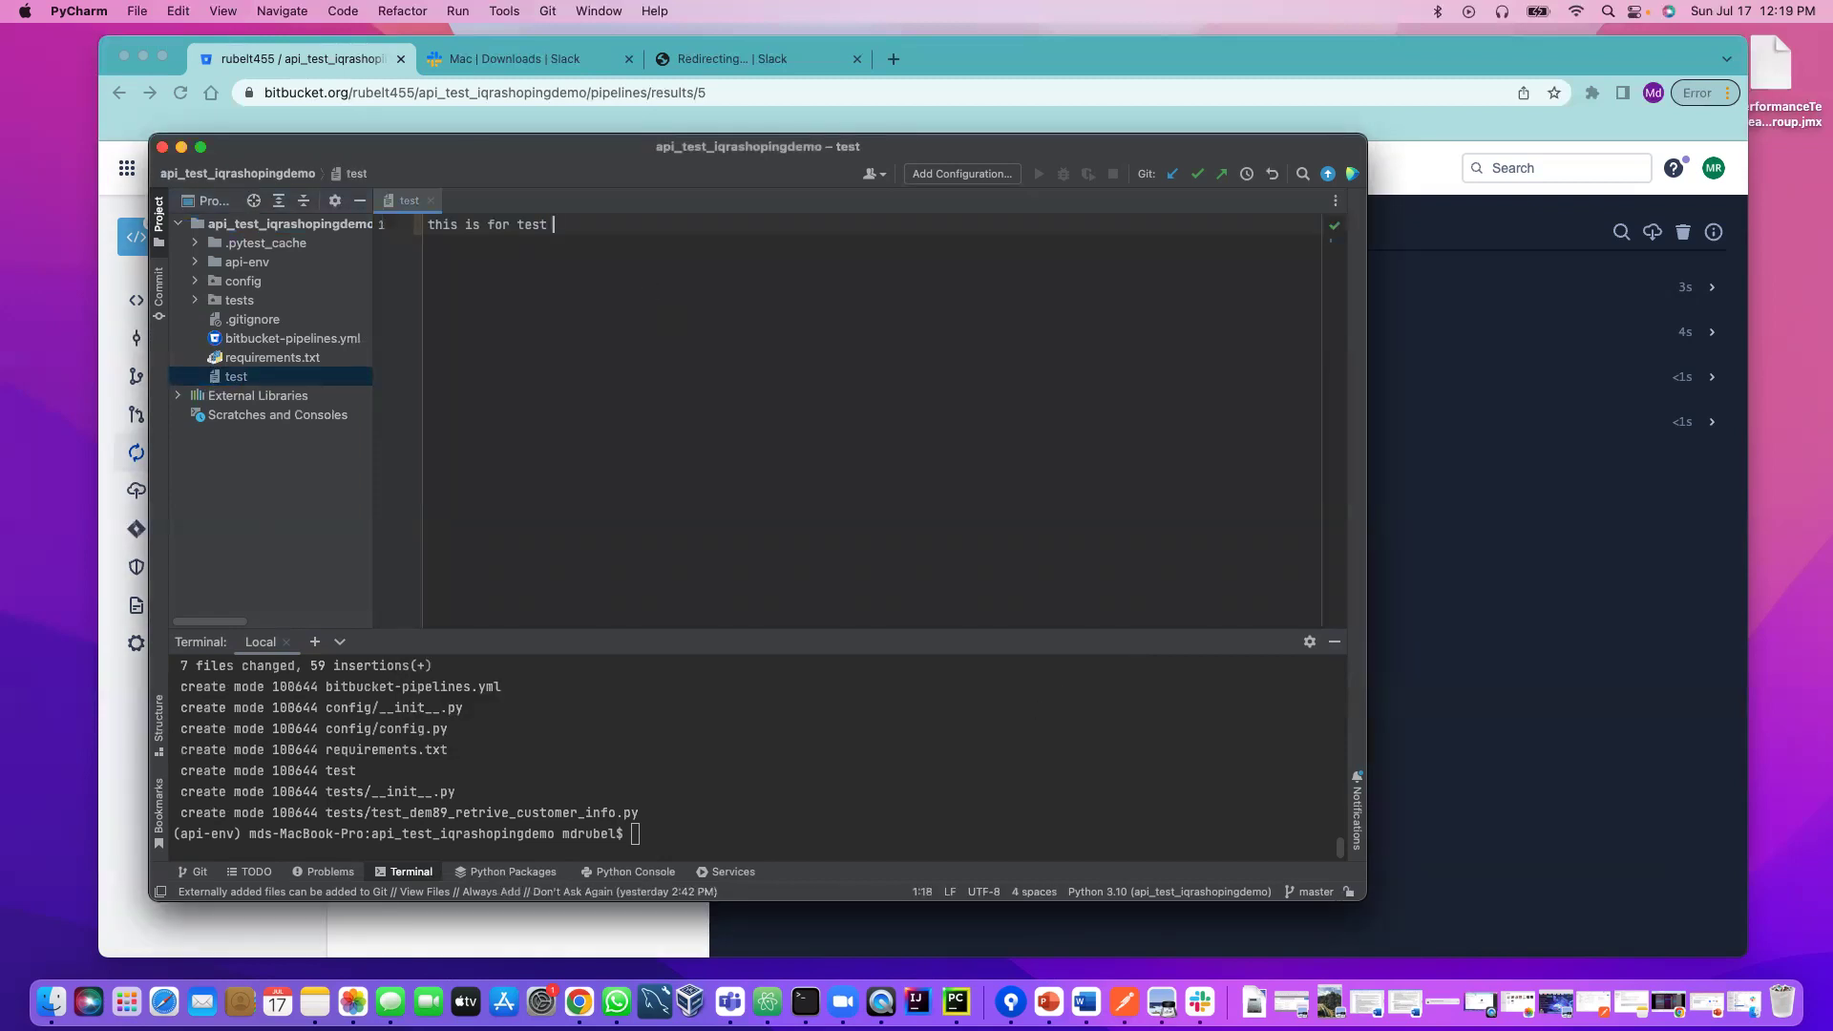
text(sjkadhishd)
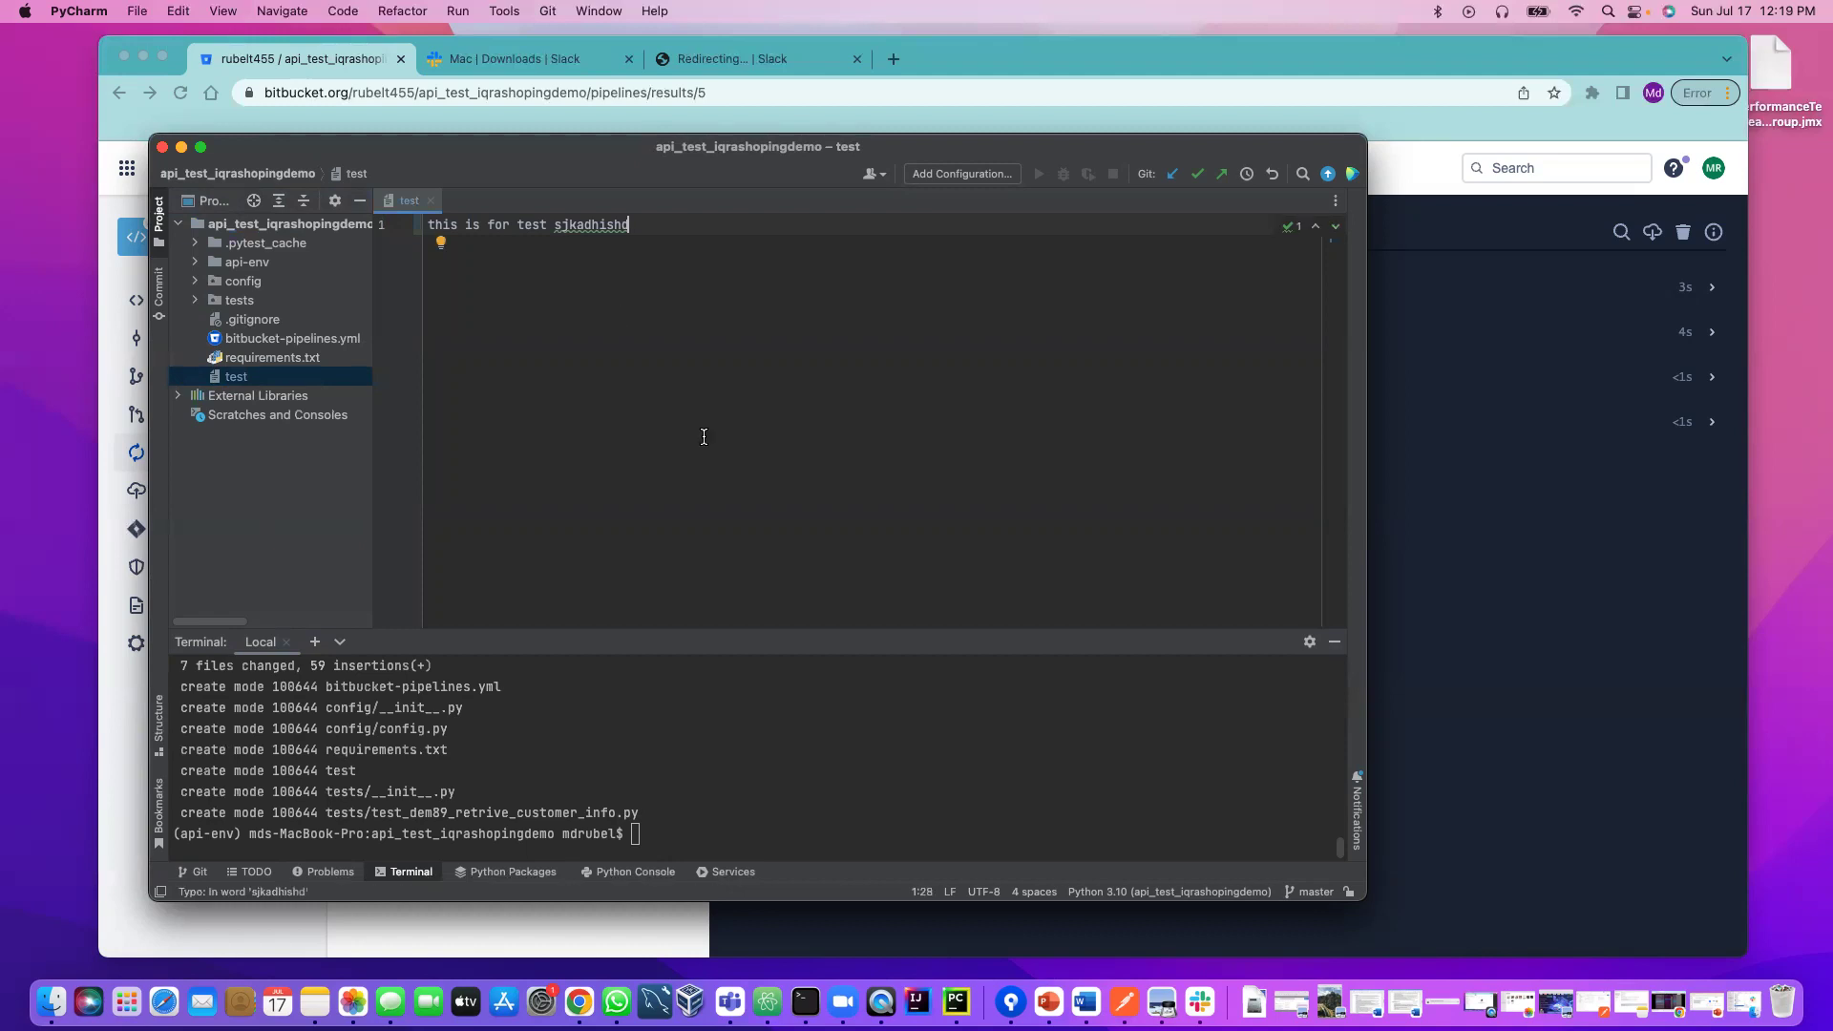
- Check git status and stage all changes with git add
click(642, 796)
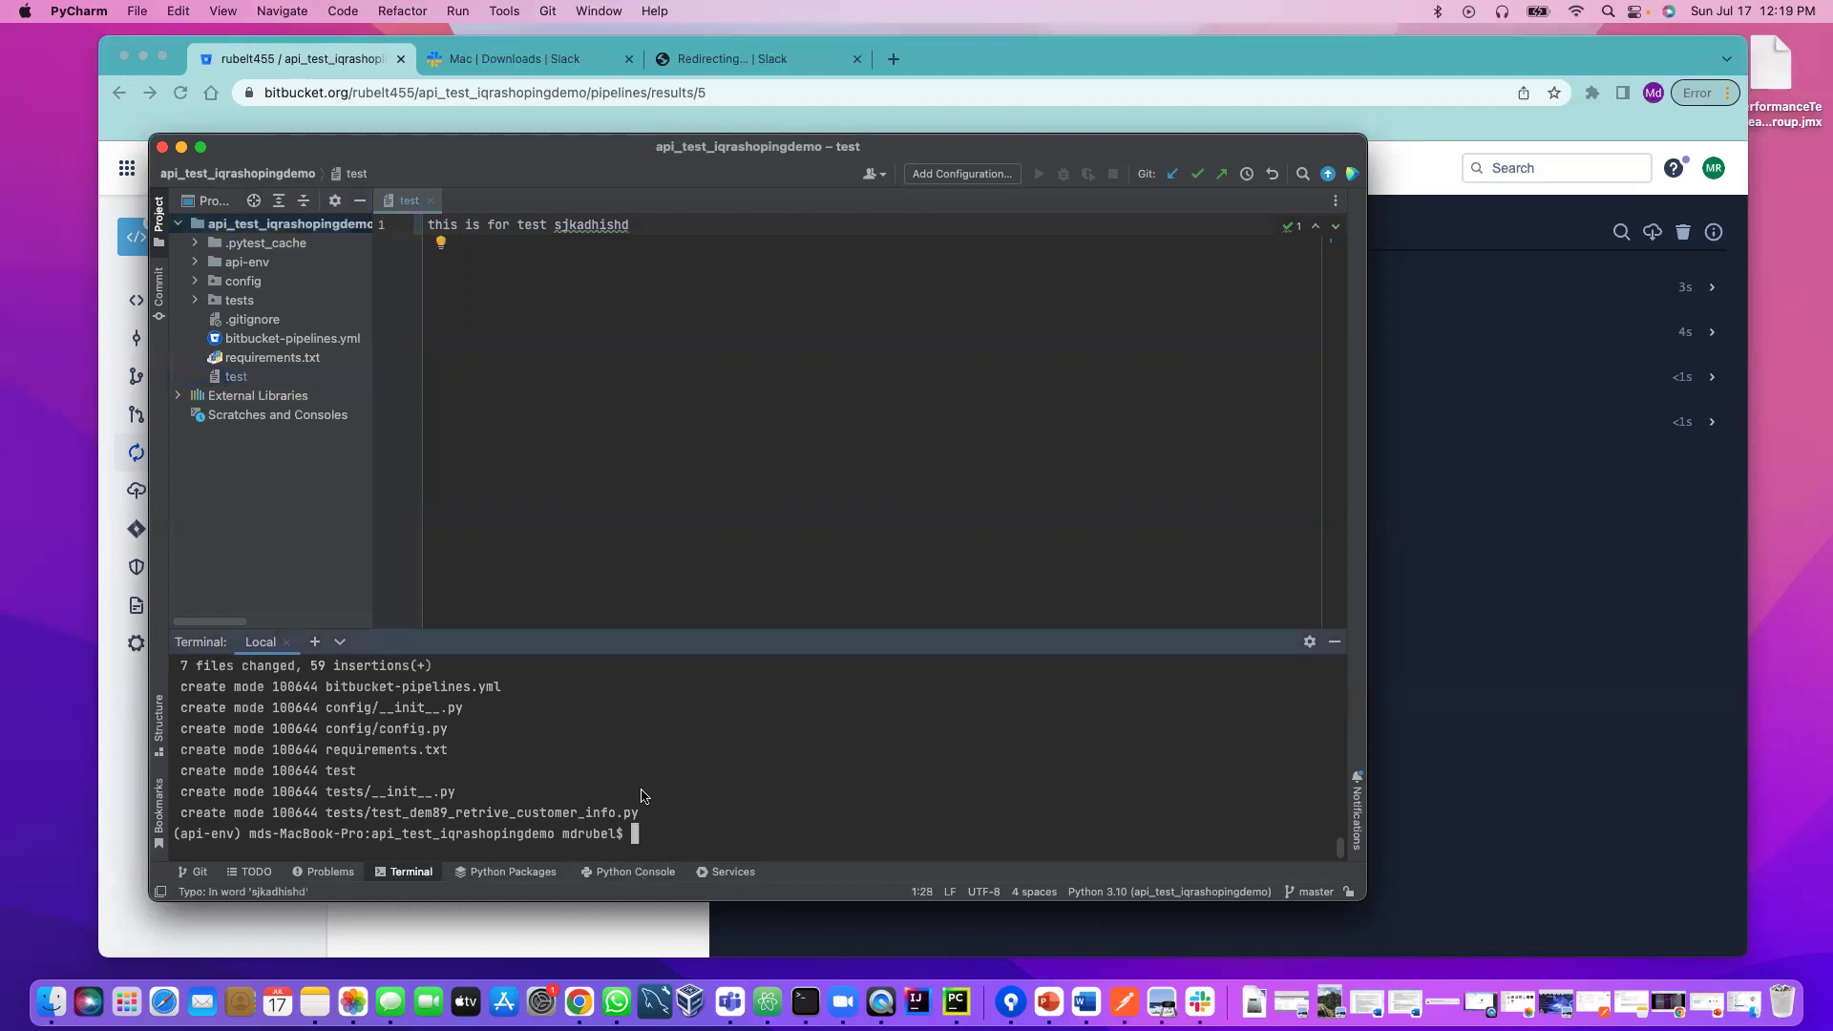
text(git )
text(statu)
text(s)
key(Return)
text(g)
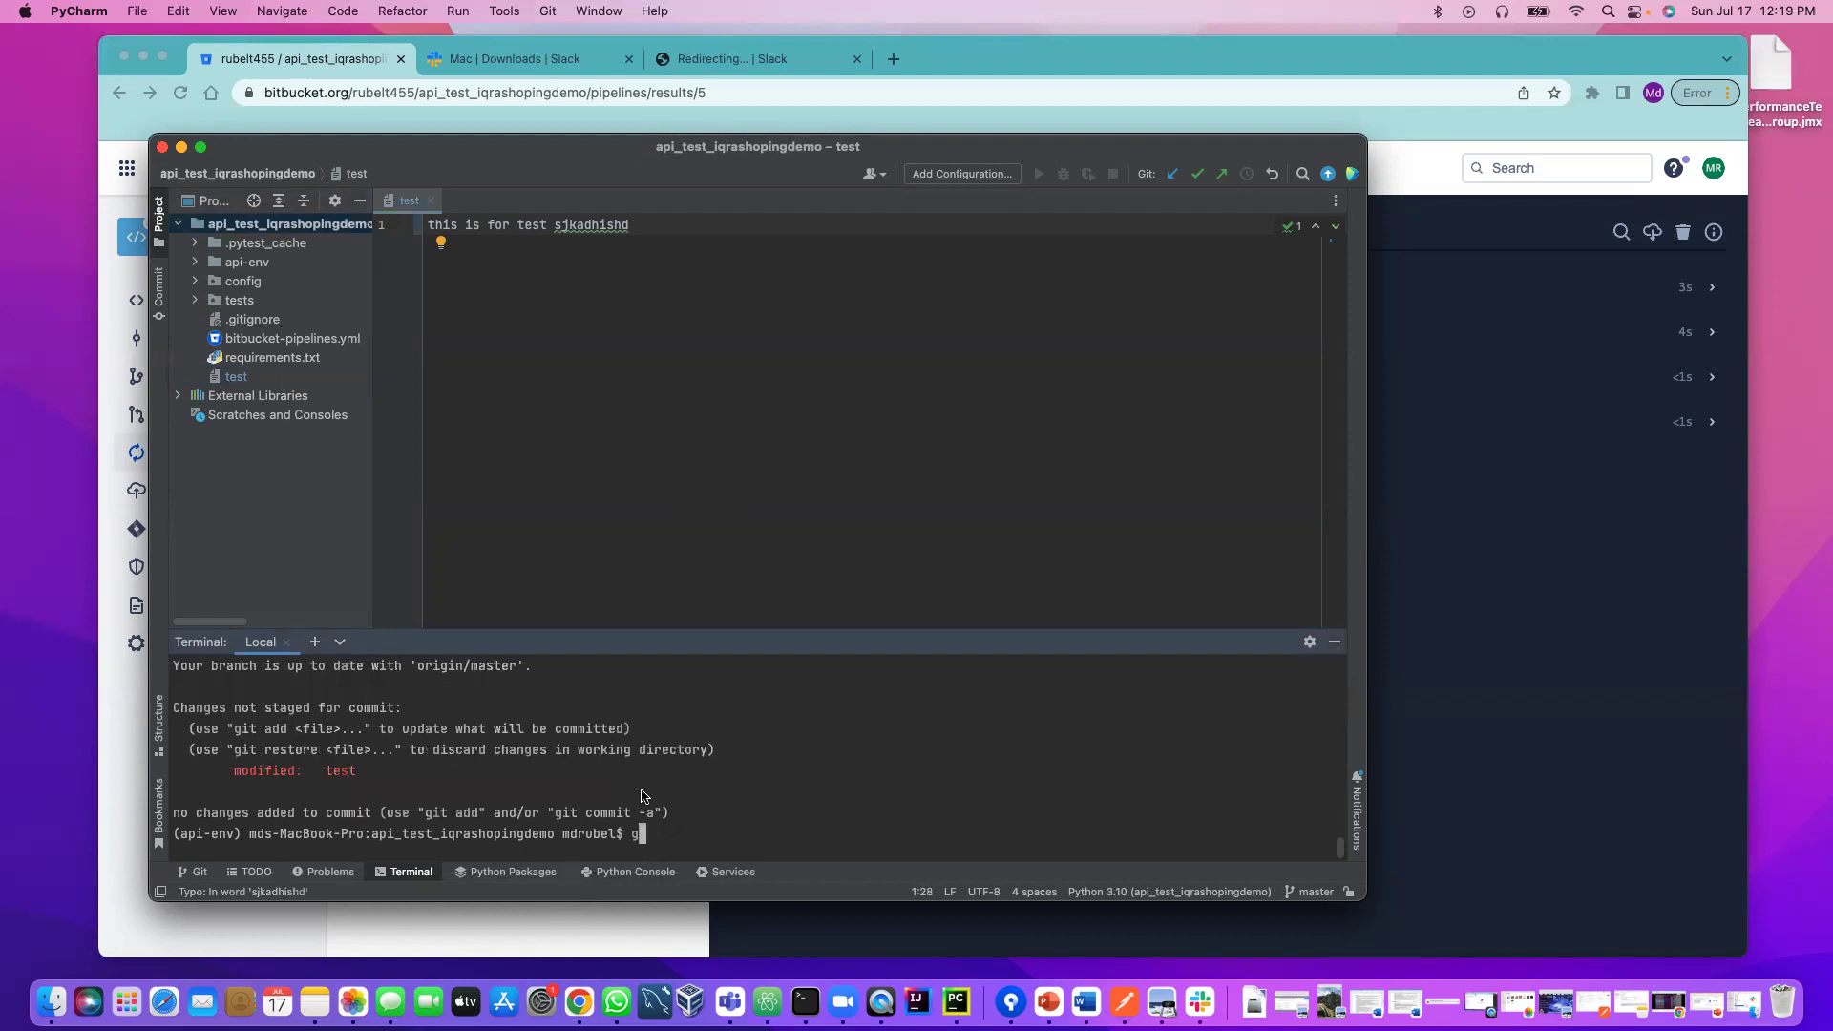
text(it add .)
key(Return)
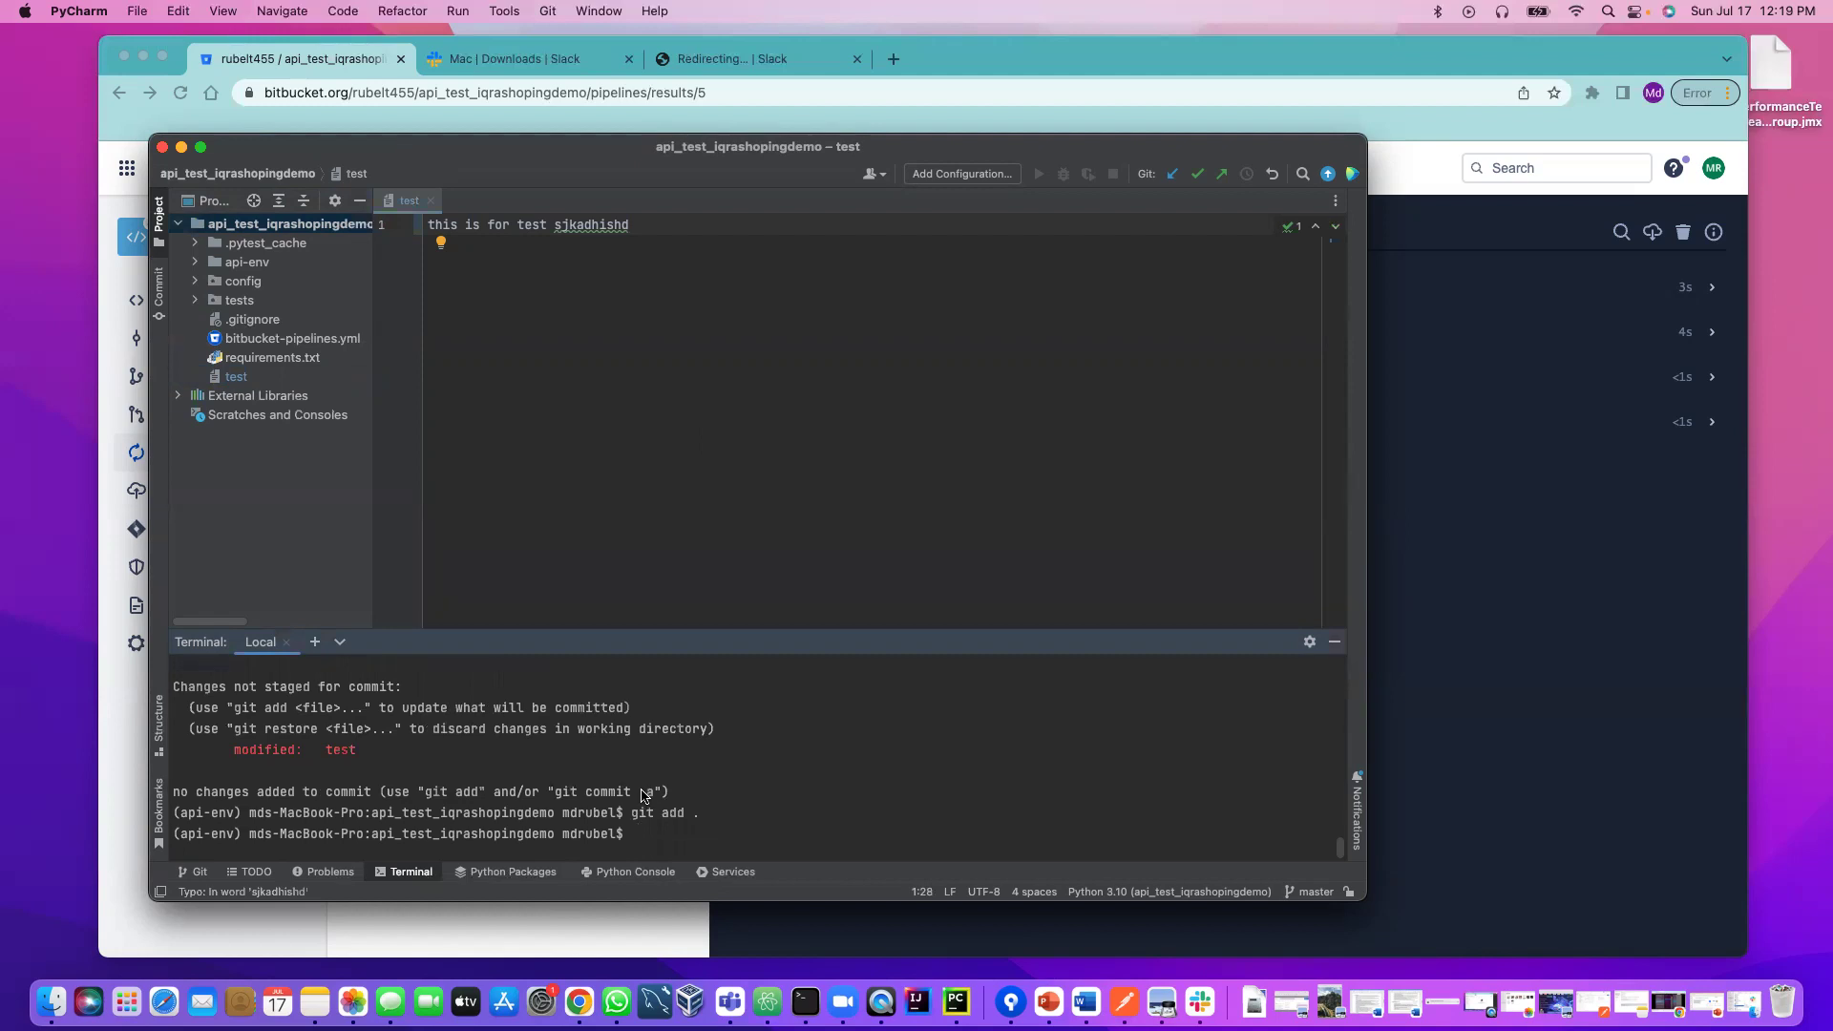
- Commit as 'add test file to test Slack notification' and push to origin master
text(git commite-m "add test file to test S)
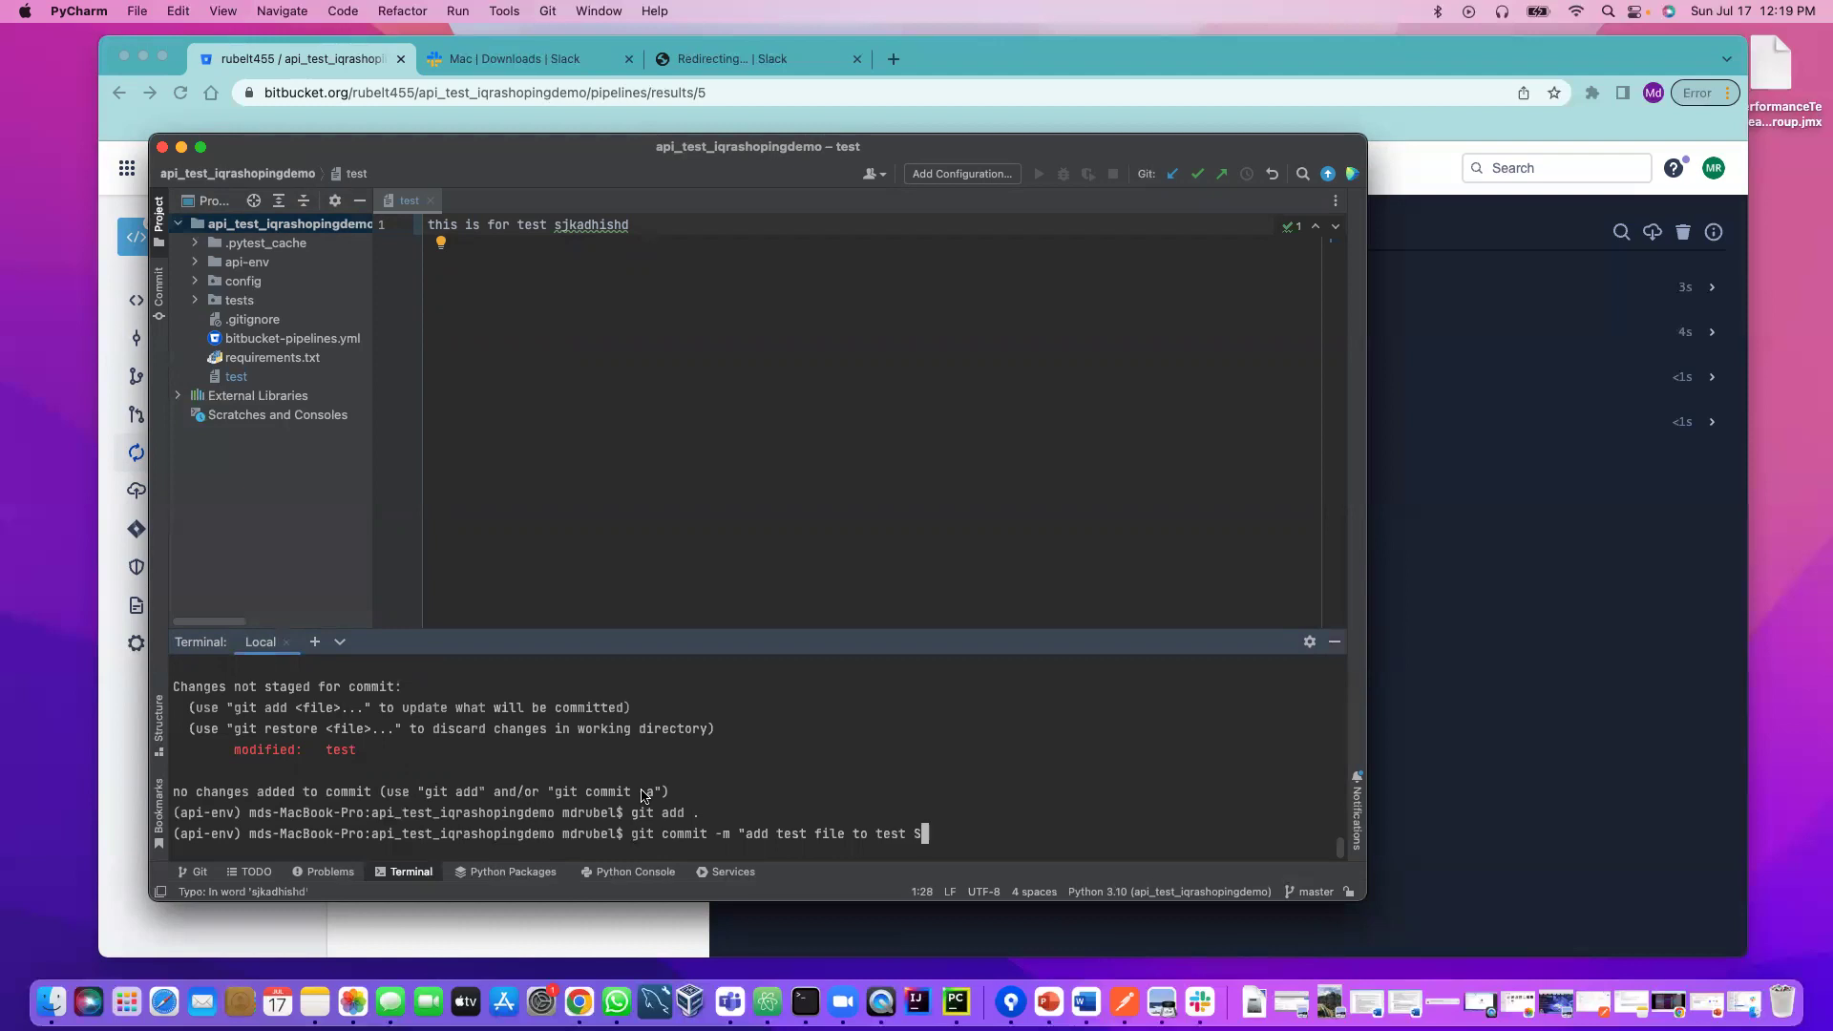
text(lack notifica)
text(tion")
key(Return)
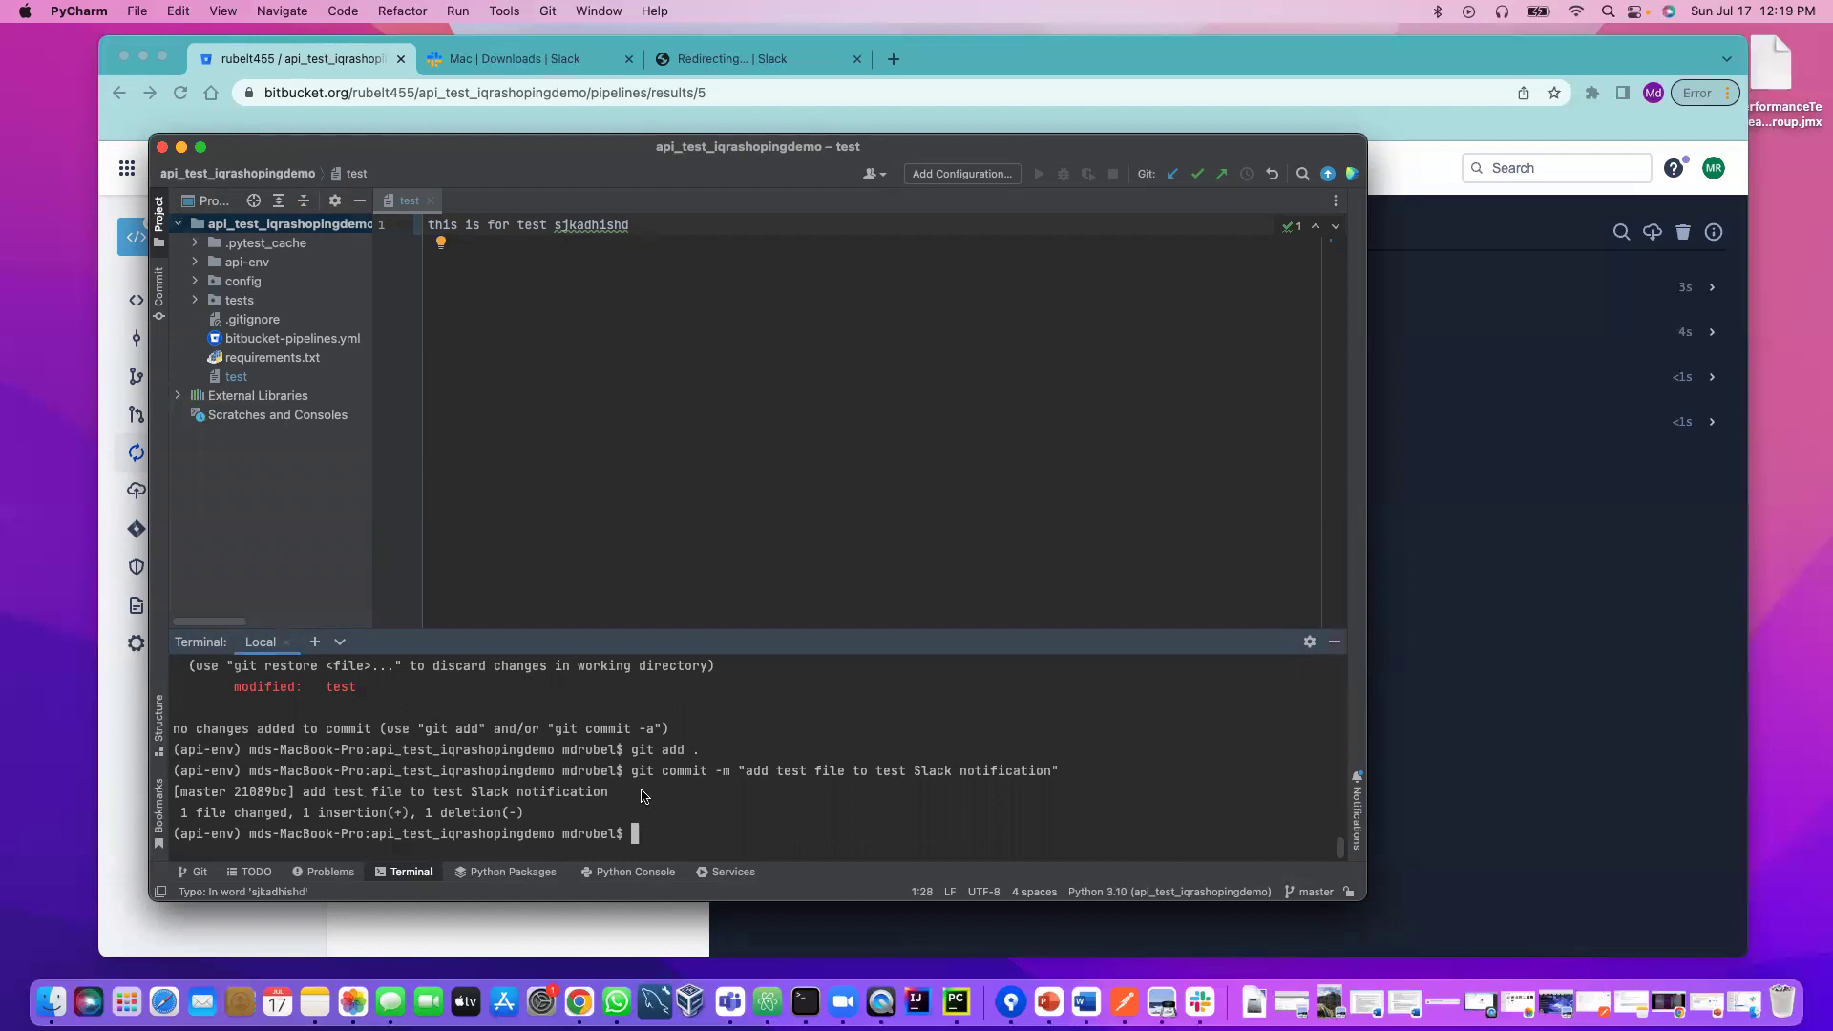
text(git c)
key(BackSpace)
text(push origin master)
key(Return)
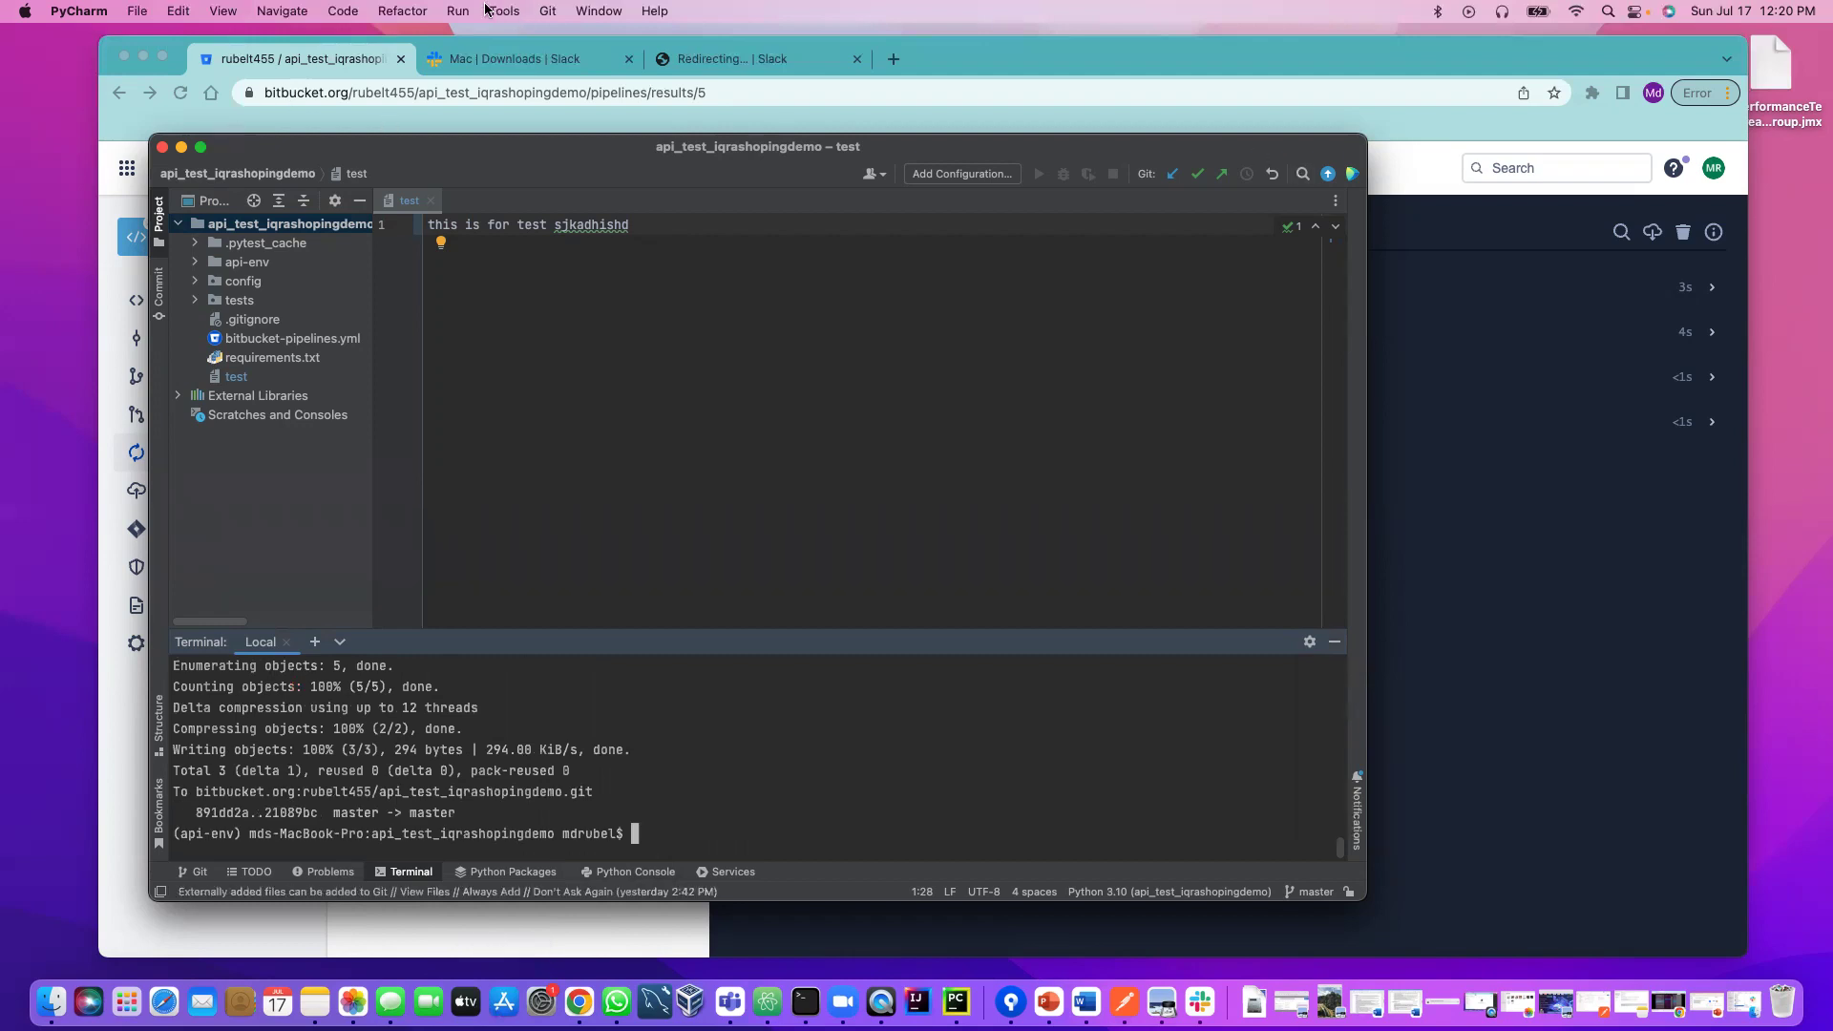
- View Bitbucket pipeline #6 for the master commit, then switch to Slack's #pipeline channel
click(329, 60)
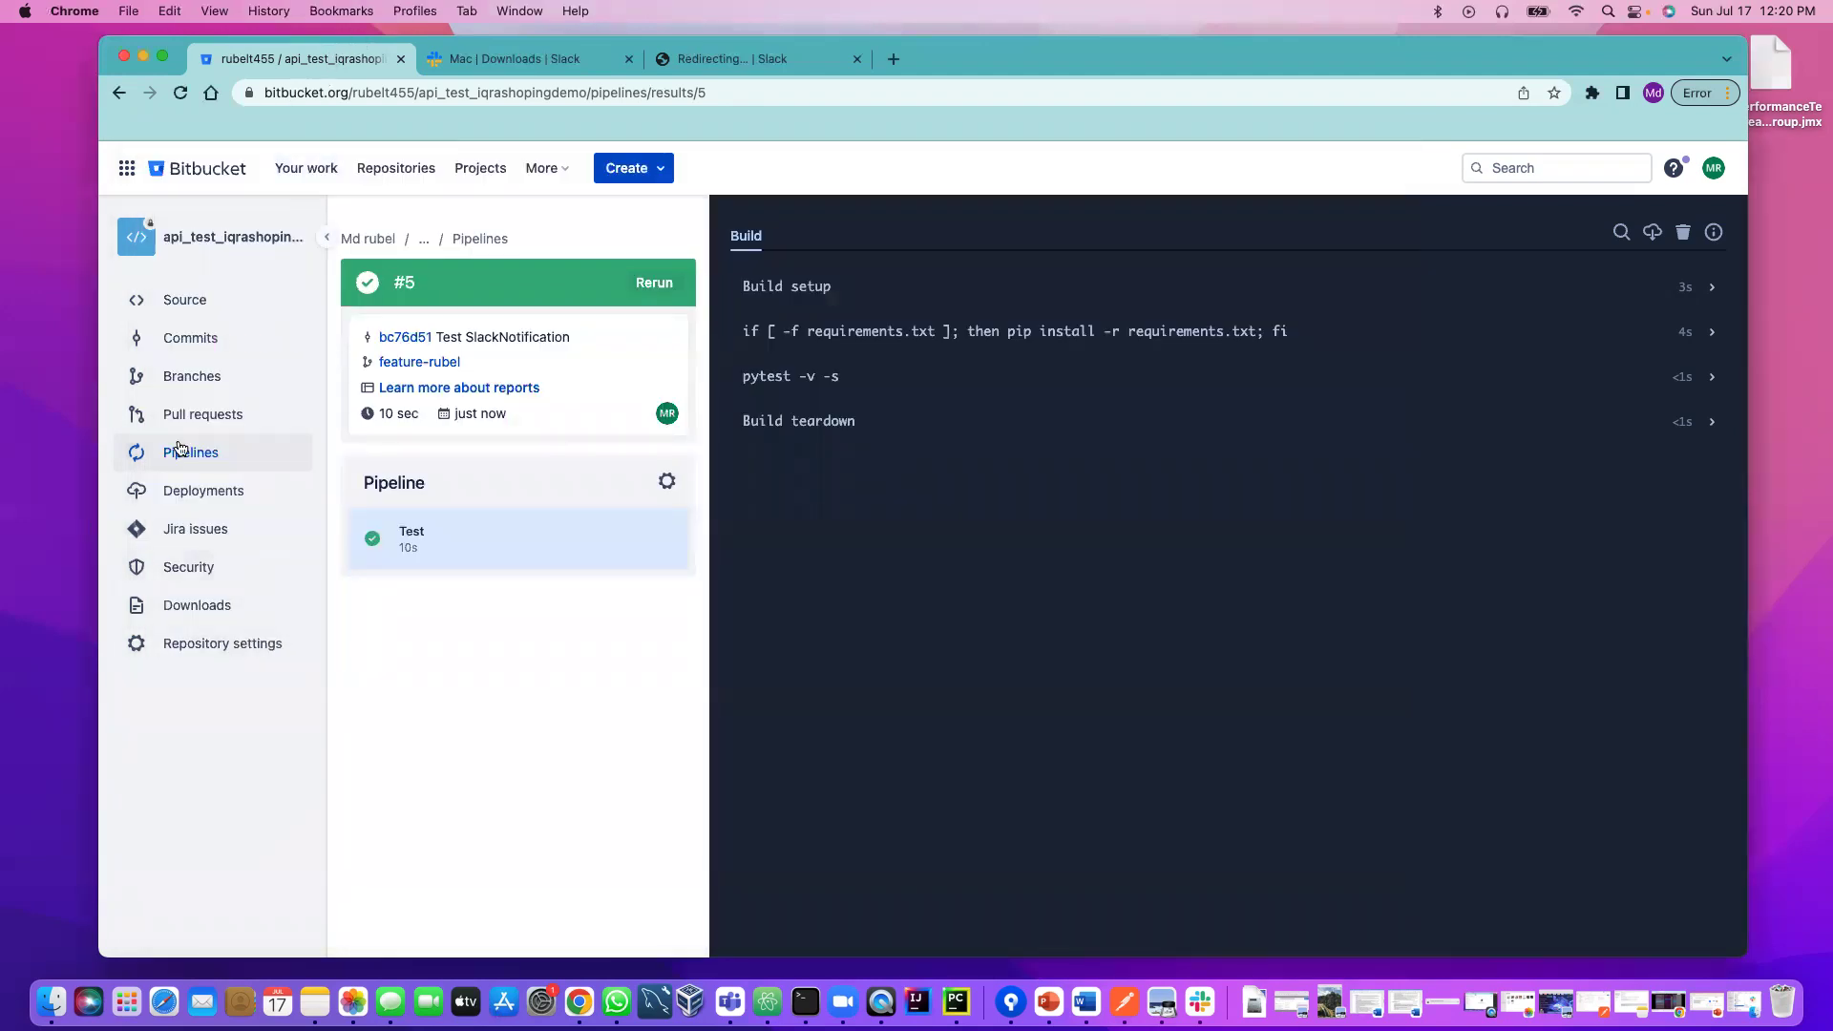
click(214, 457)
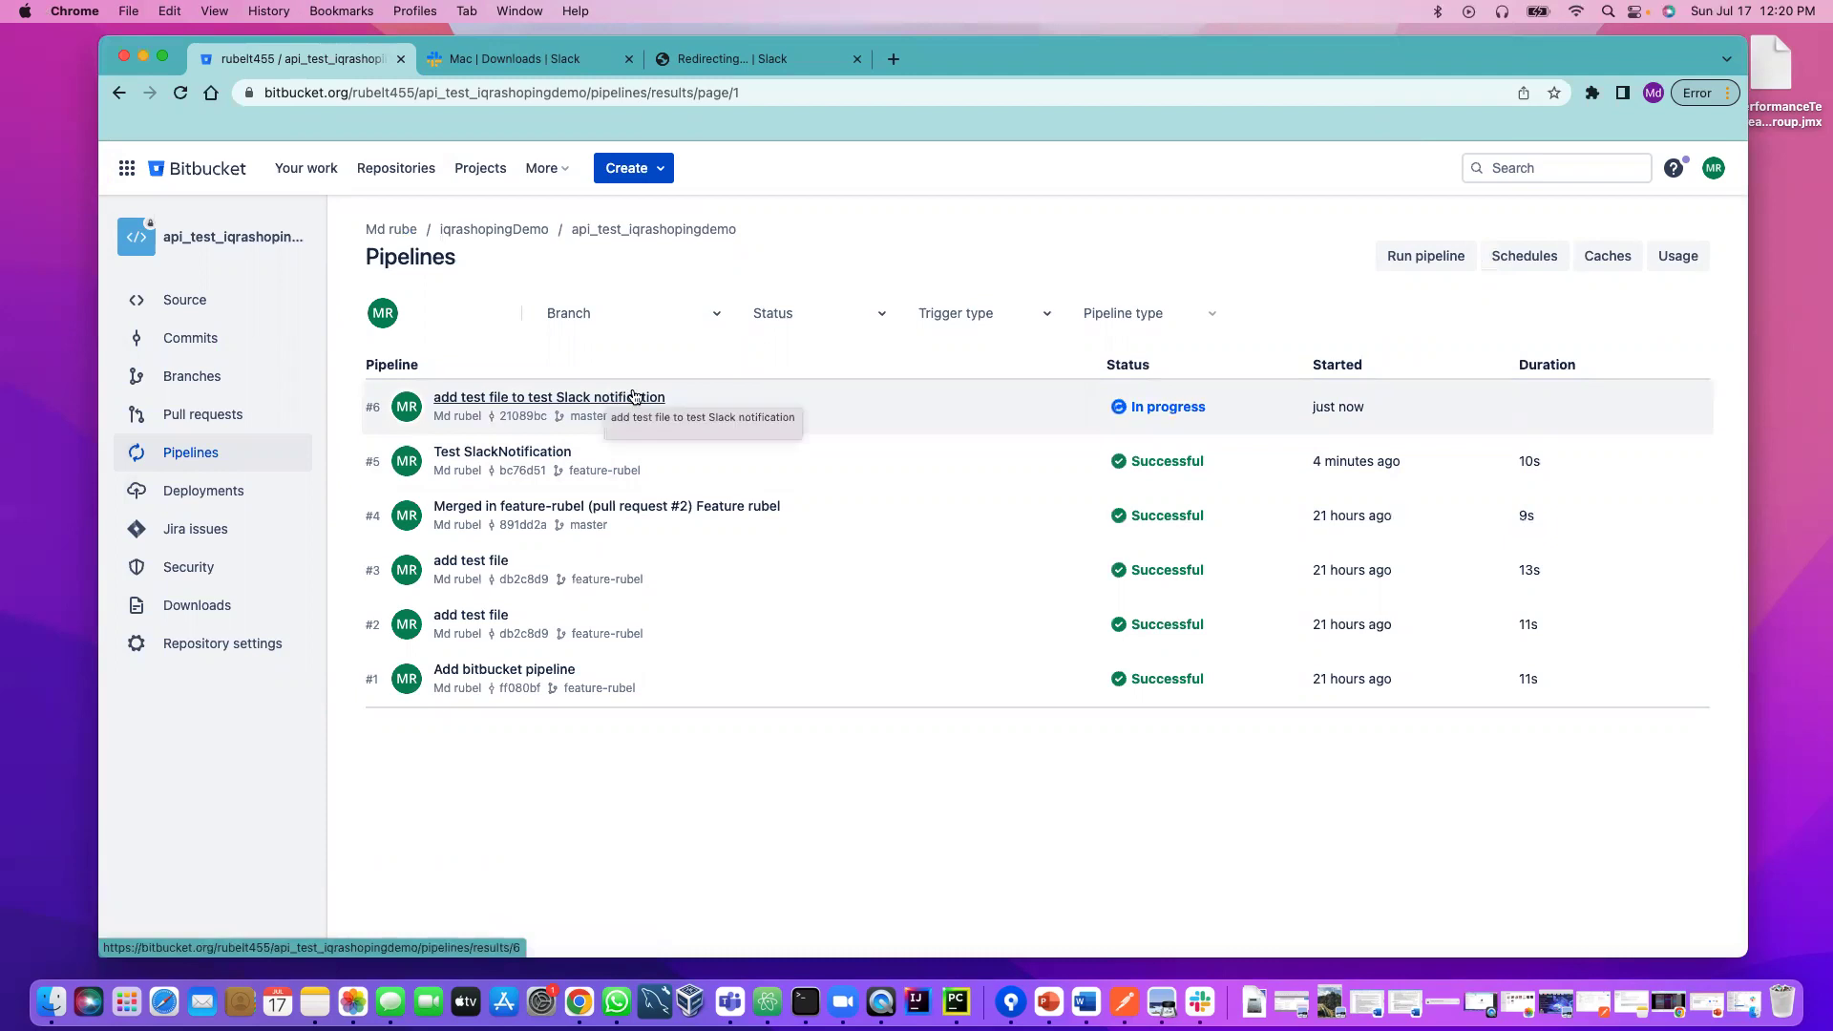
click(1197, 407)
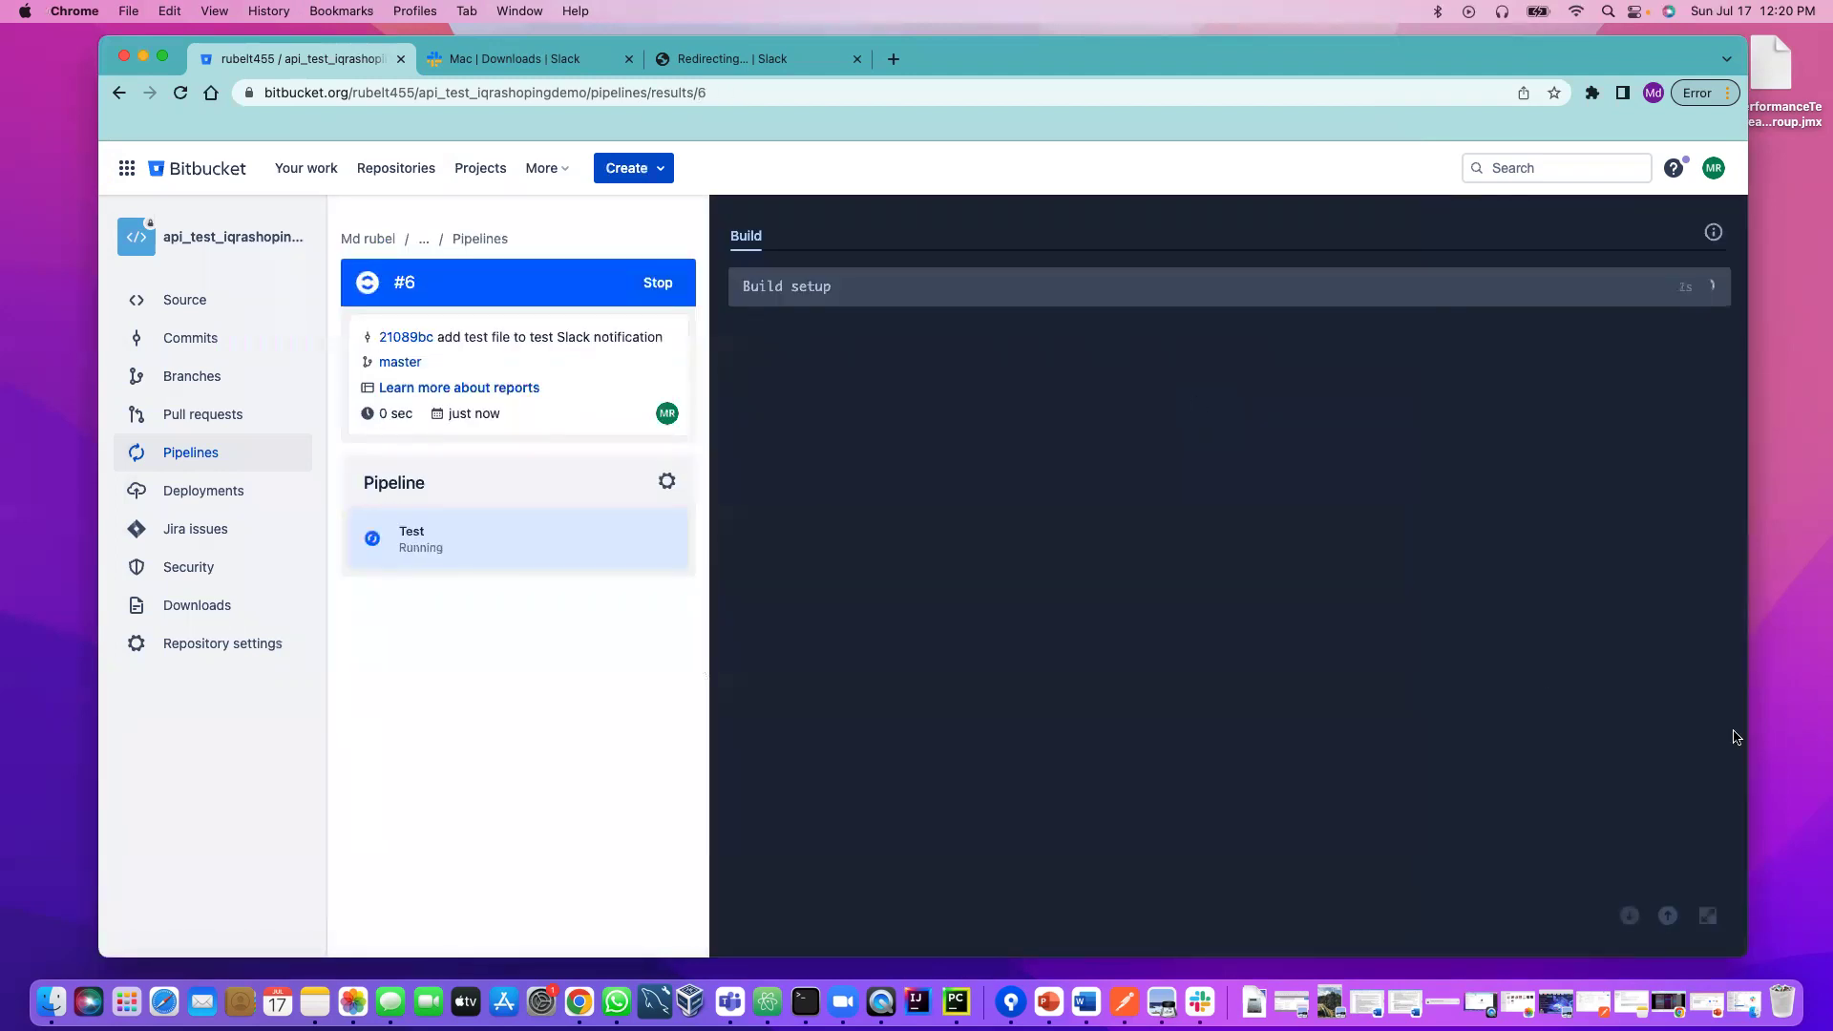
click(1199, 1001)
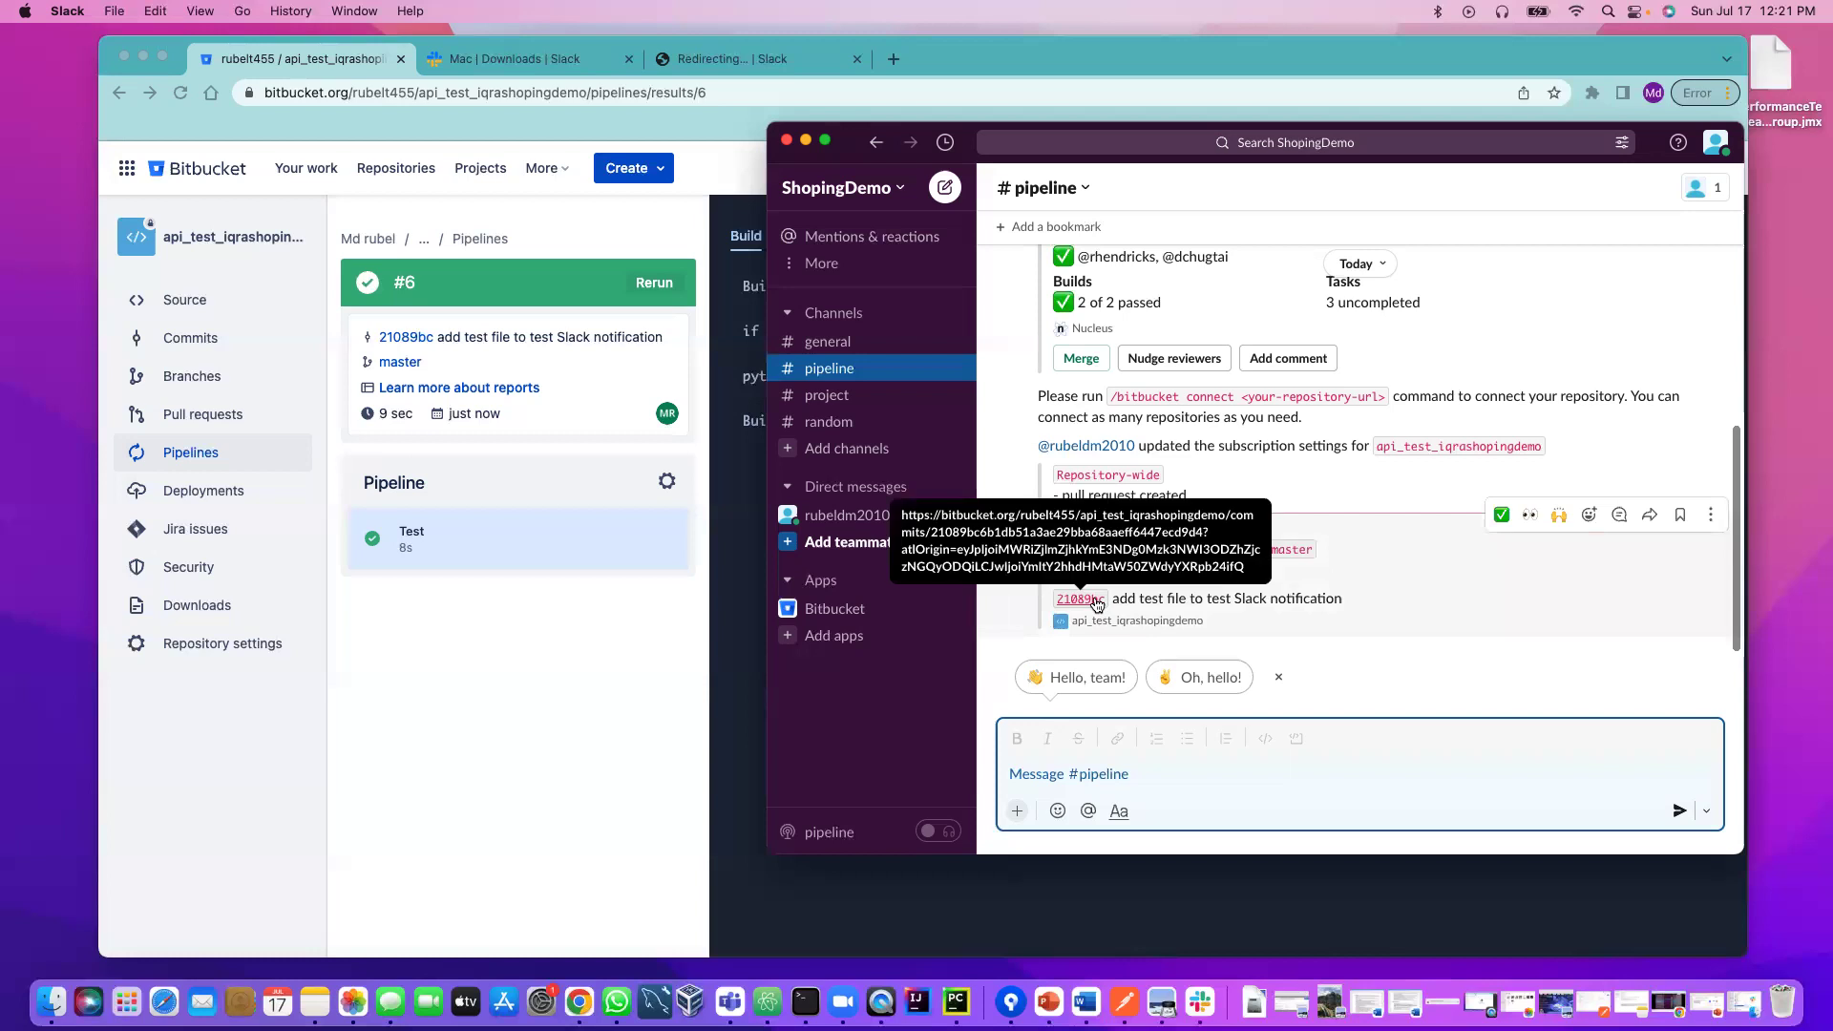
- Follow the 21089bc commit link into Bitbucket, then return to Slack's #pipeline channel
click(1094, 600)
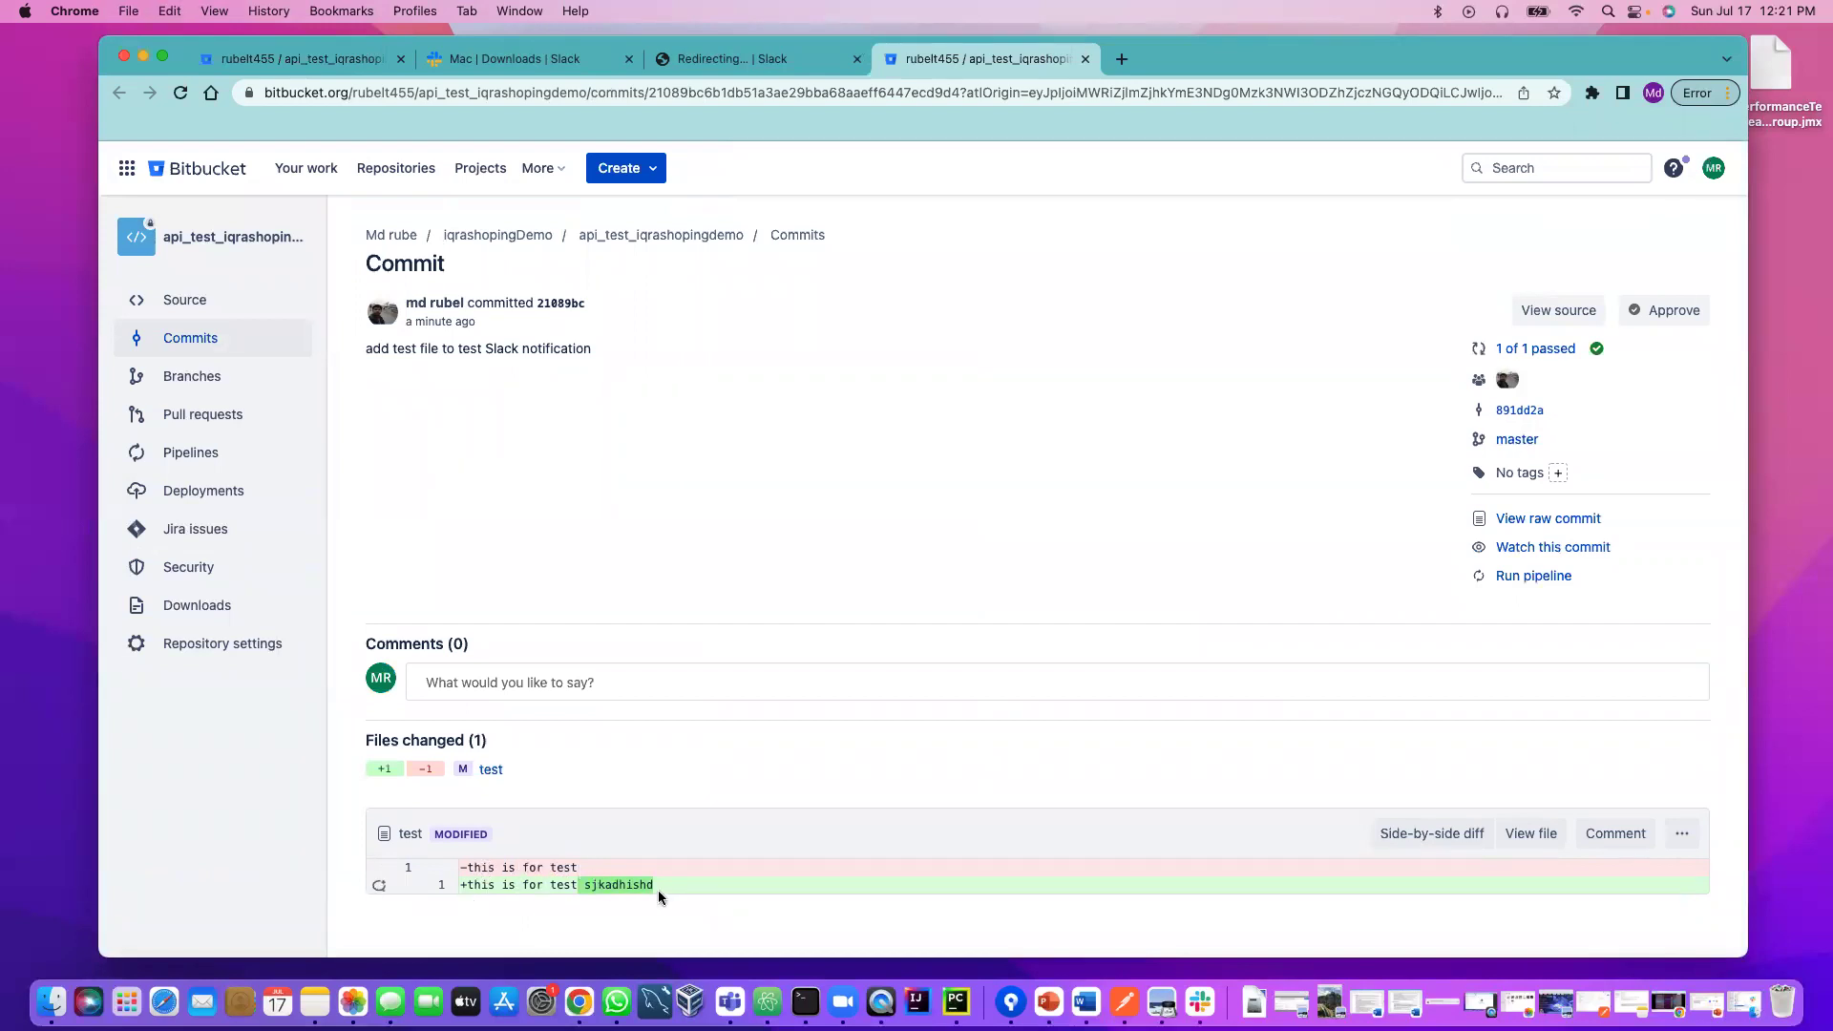
click(728, 66)
click(551, 55)
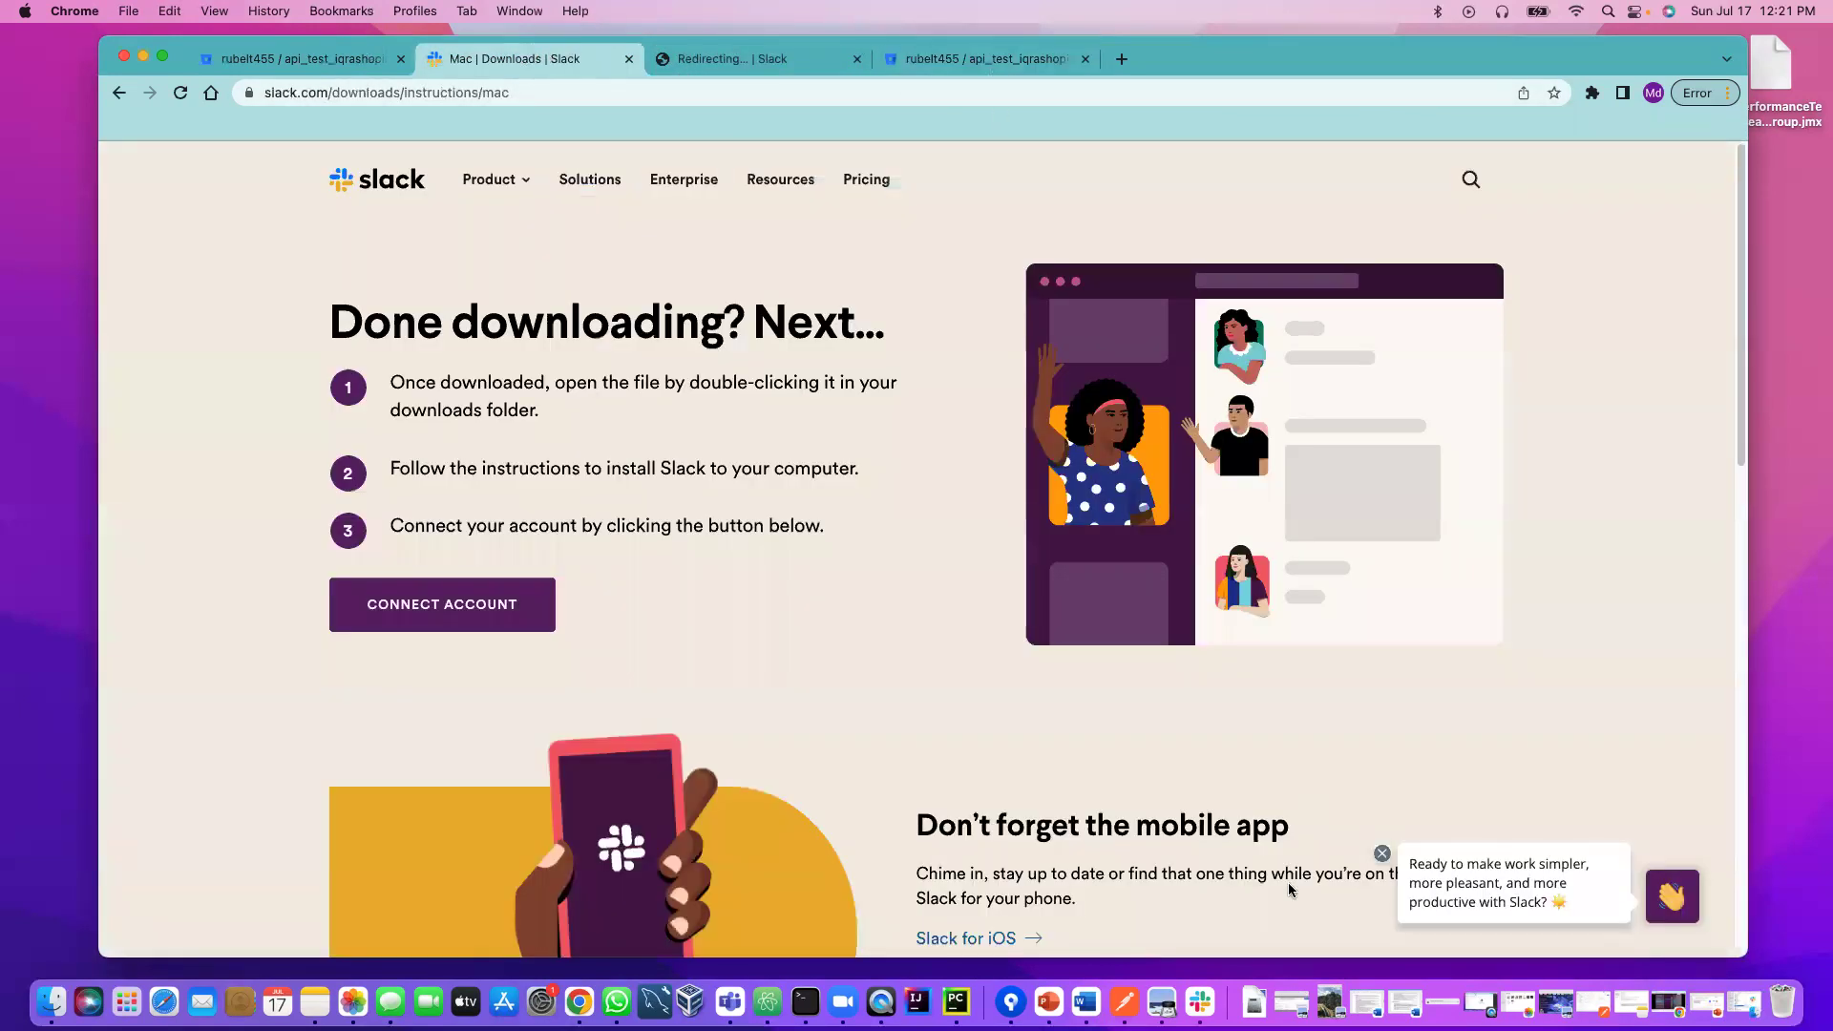
click(1199, 1004)
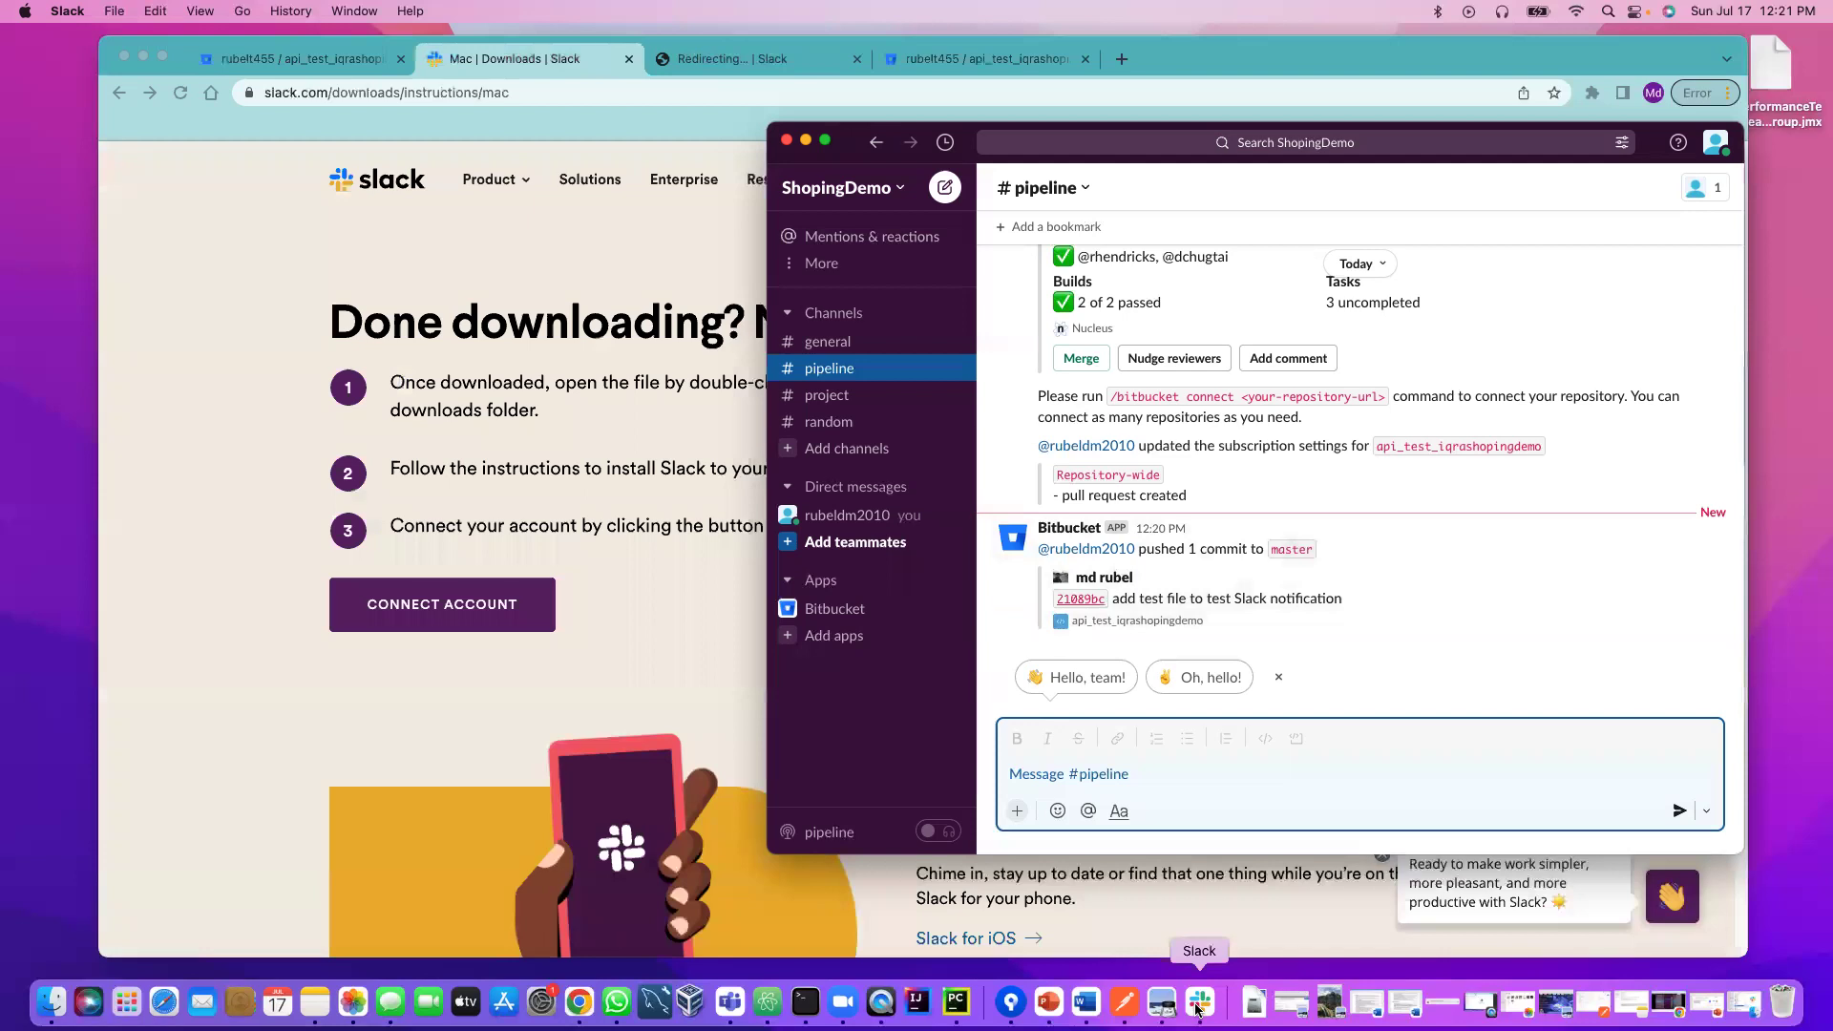